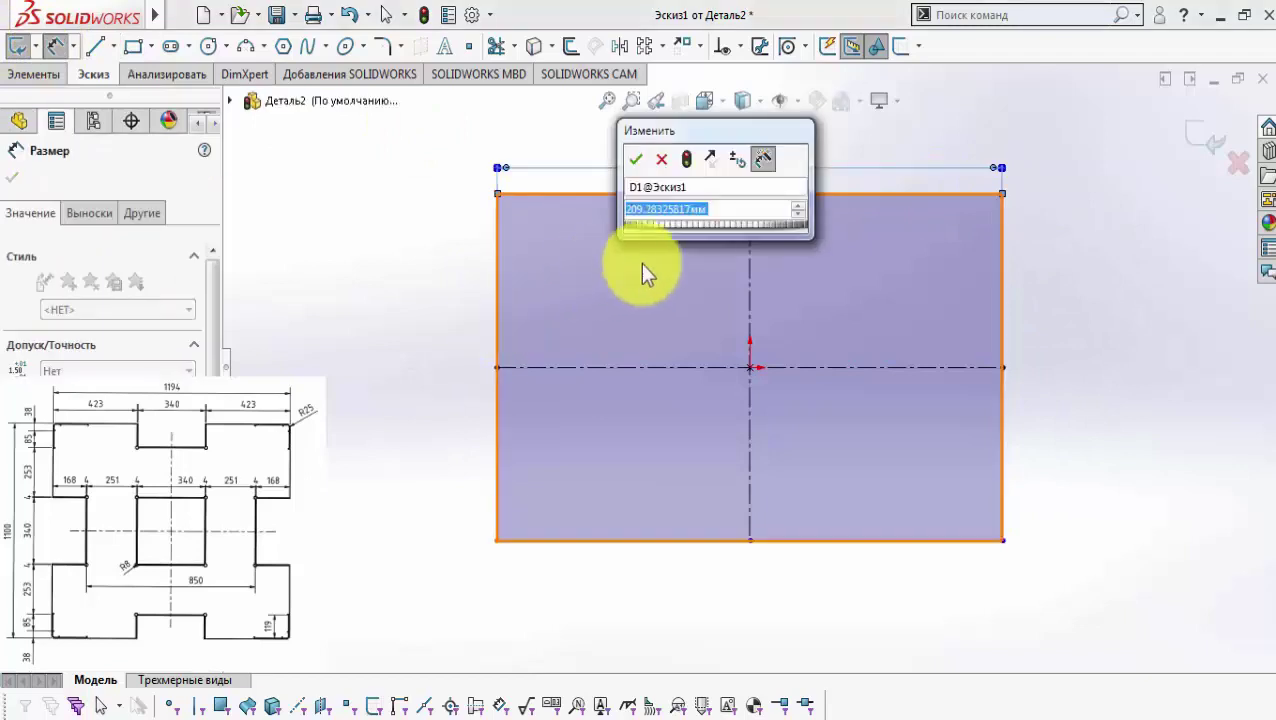
Step: Dimension the origin-centred rectangle to 1194 mm wide and 1100 mm high
text(1194)
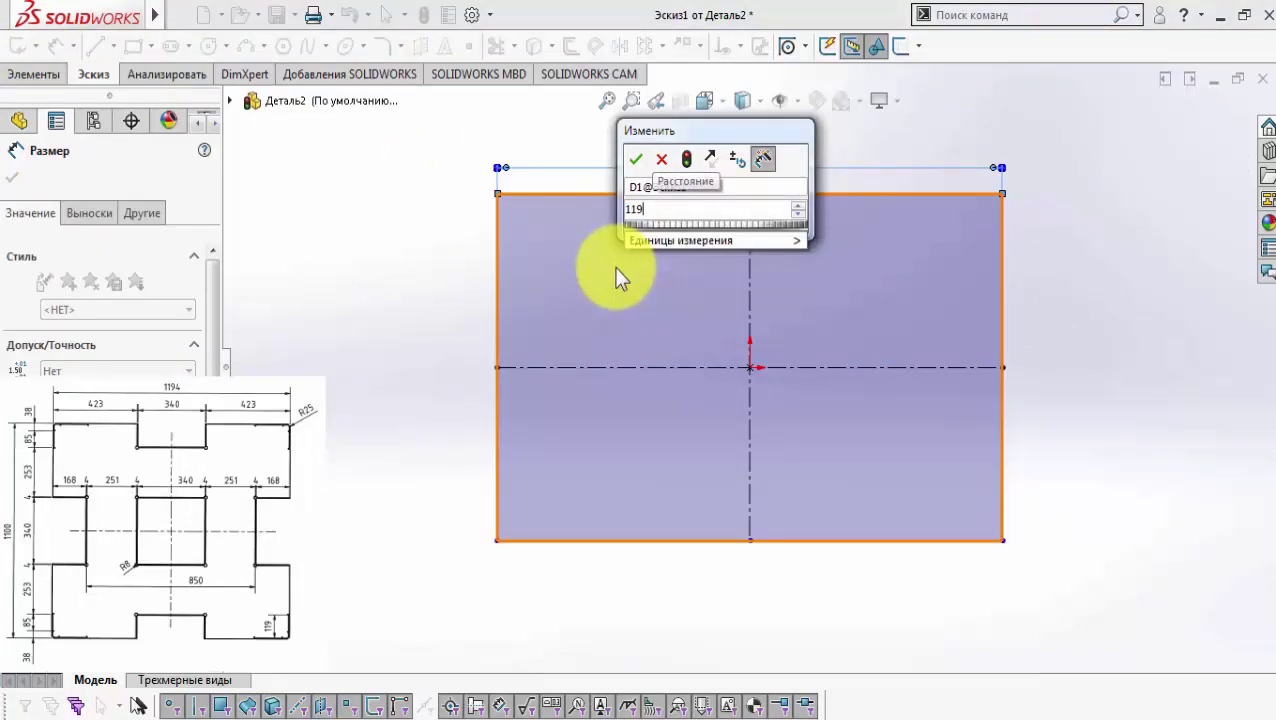
click(635, 159)
click(500, 282)
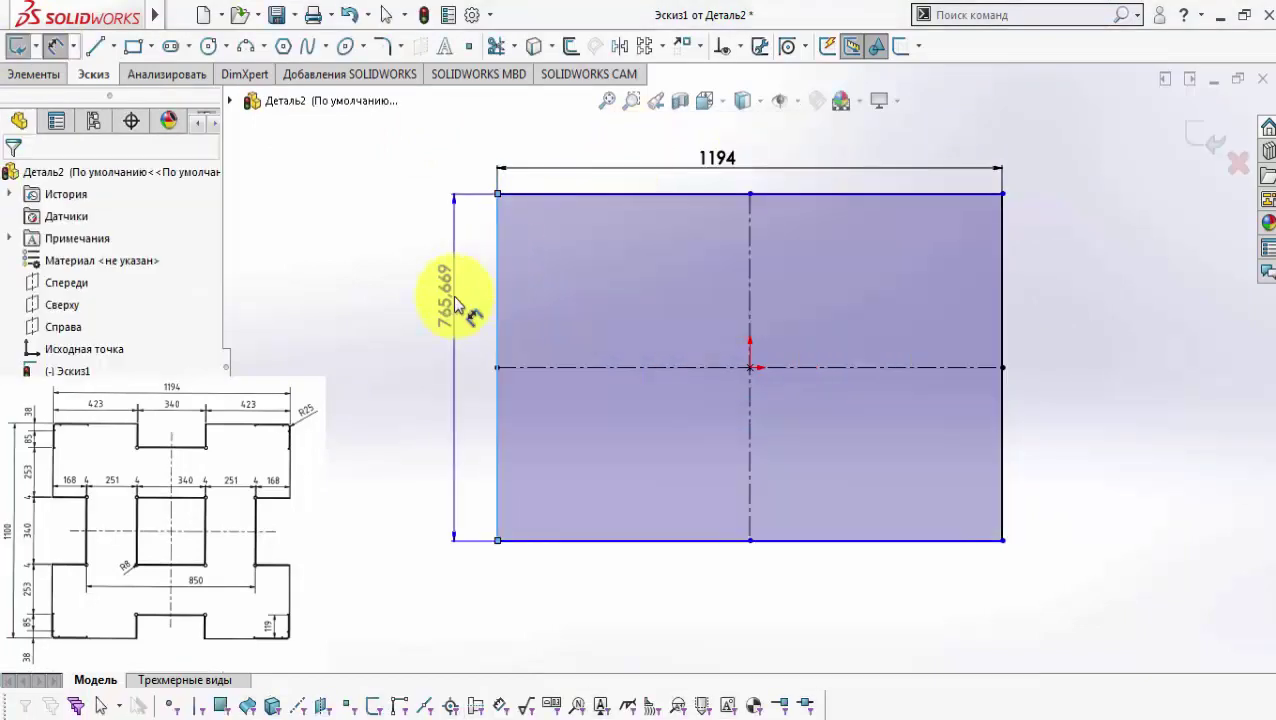
click(456, 304)
text(1100)
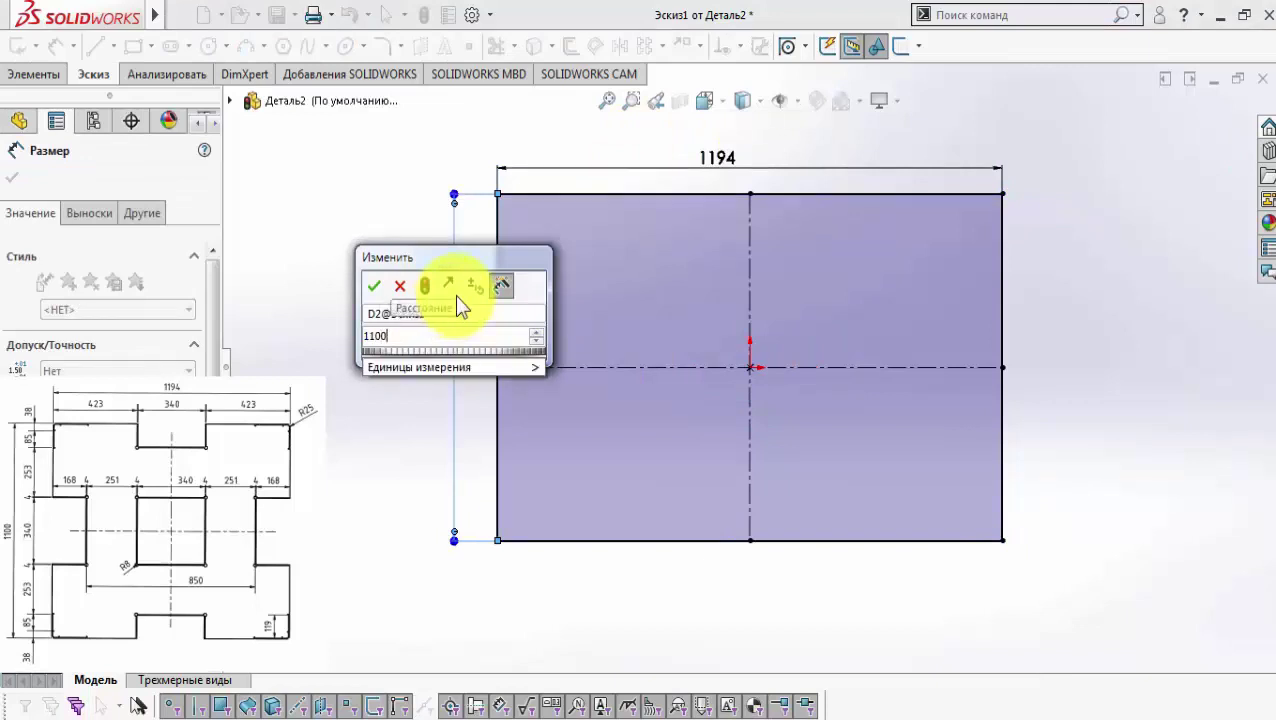
key(Return)
right_click(388, 308)
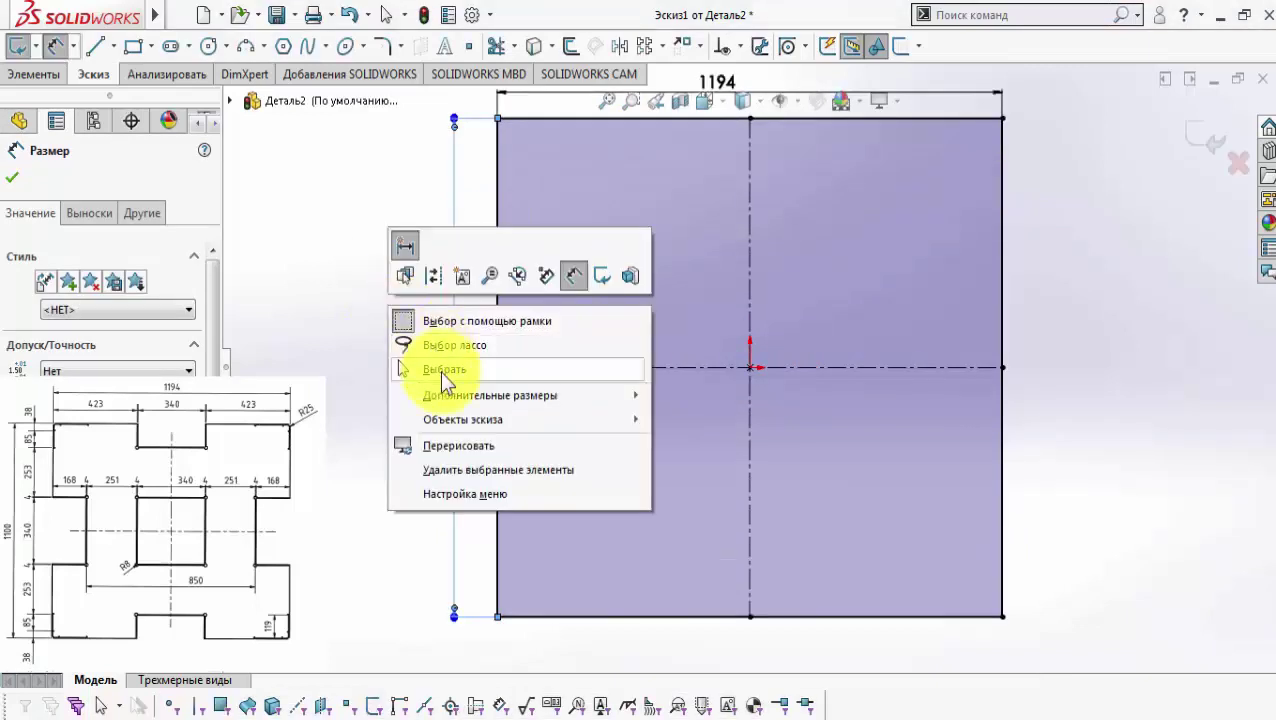
click(443, 372)
key(f)
Step: Sketch a smaller center rectangle around the origin, inside the large rectangle
click(133, 46)
click(84, 253)
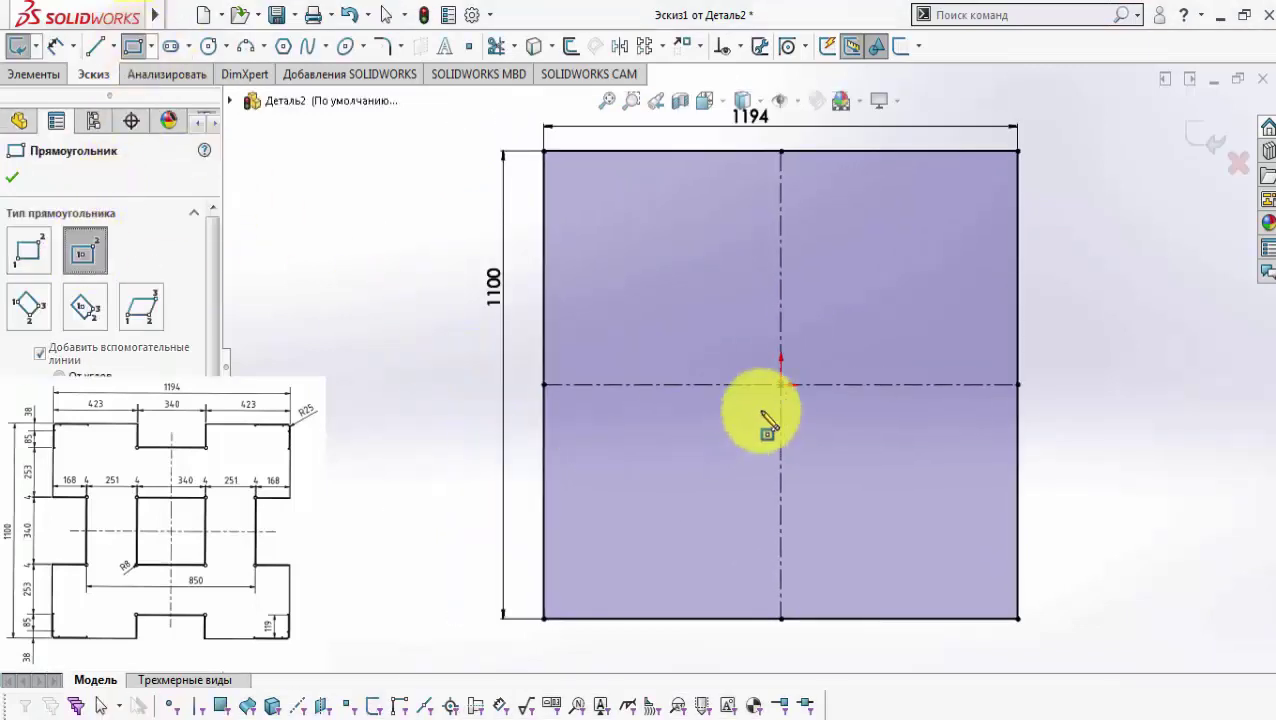
click(781, 384)
click(877, 304)
right_click(812, 258)
click(831, 261)
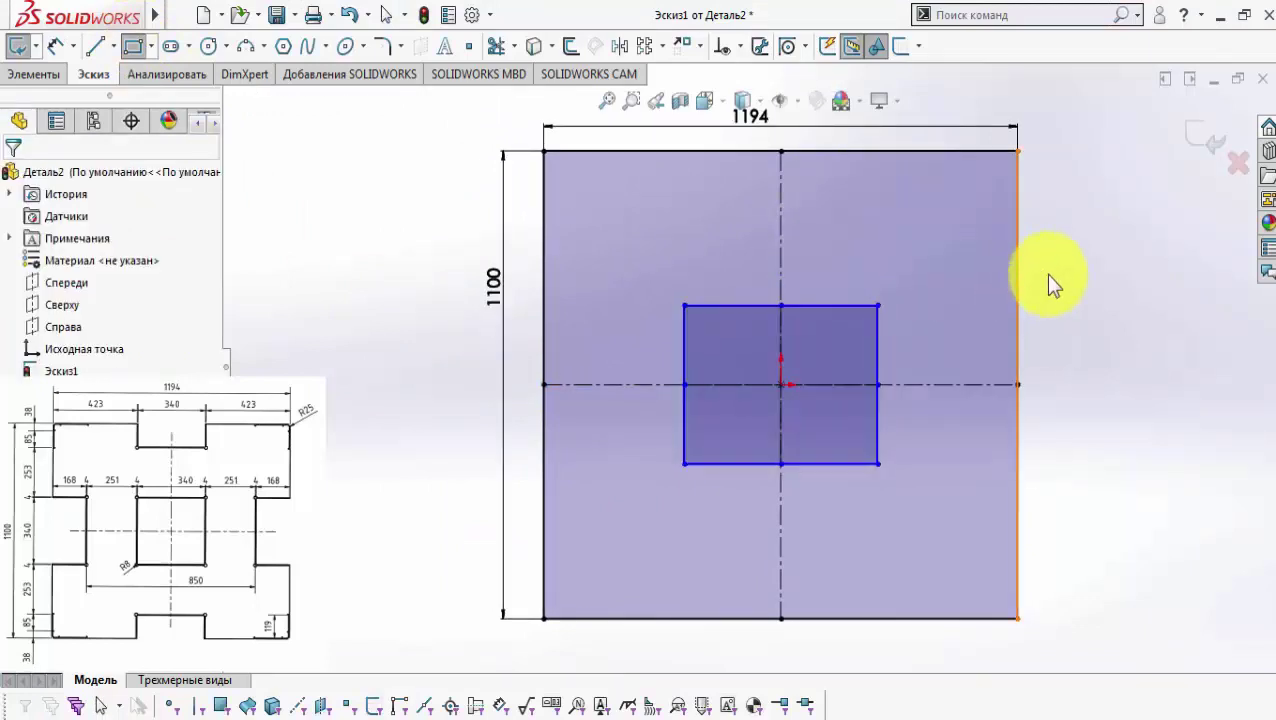
Step: Make the upper and right sides of the inner rectangle equal in length
click(866, 306)
shift+click(877, 327)
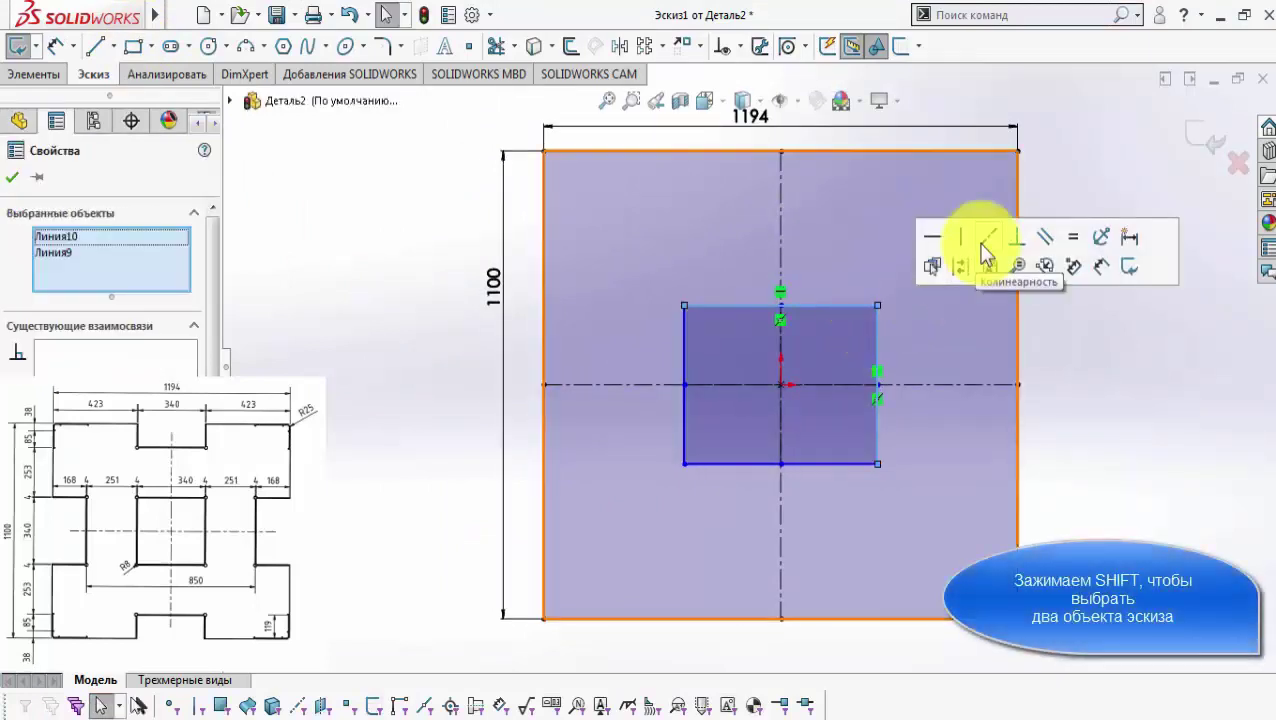
click(1074, 237)
click(1061, 354)
Step: Dimension the upper side of the inner square to 348 mm
click(62, 47)
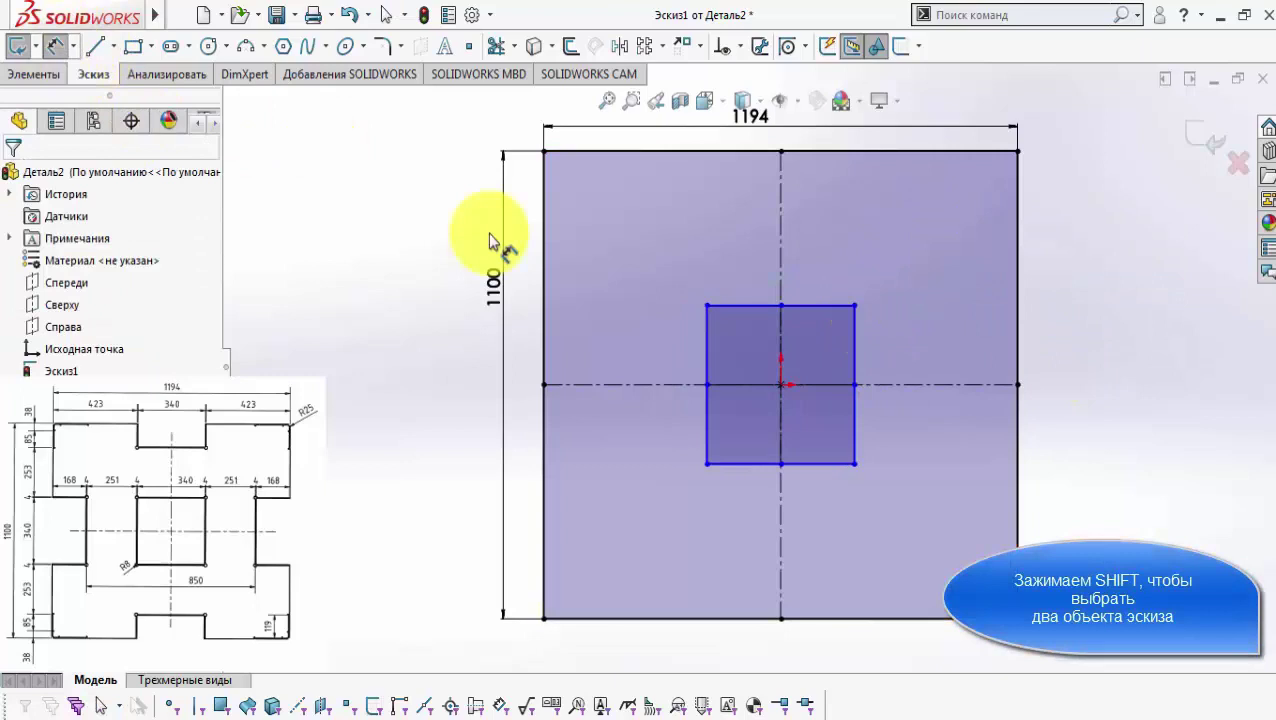
click(742, 314)
click(746, 285)
text(348)
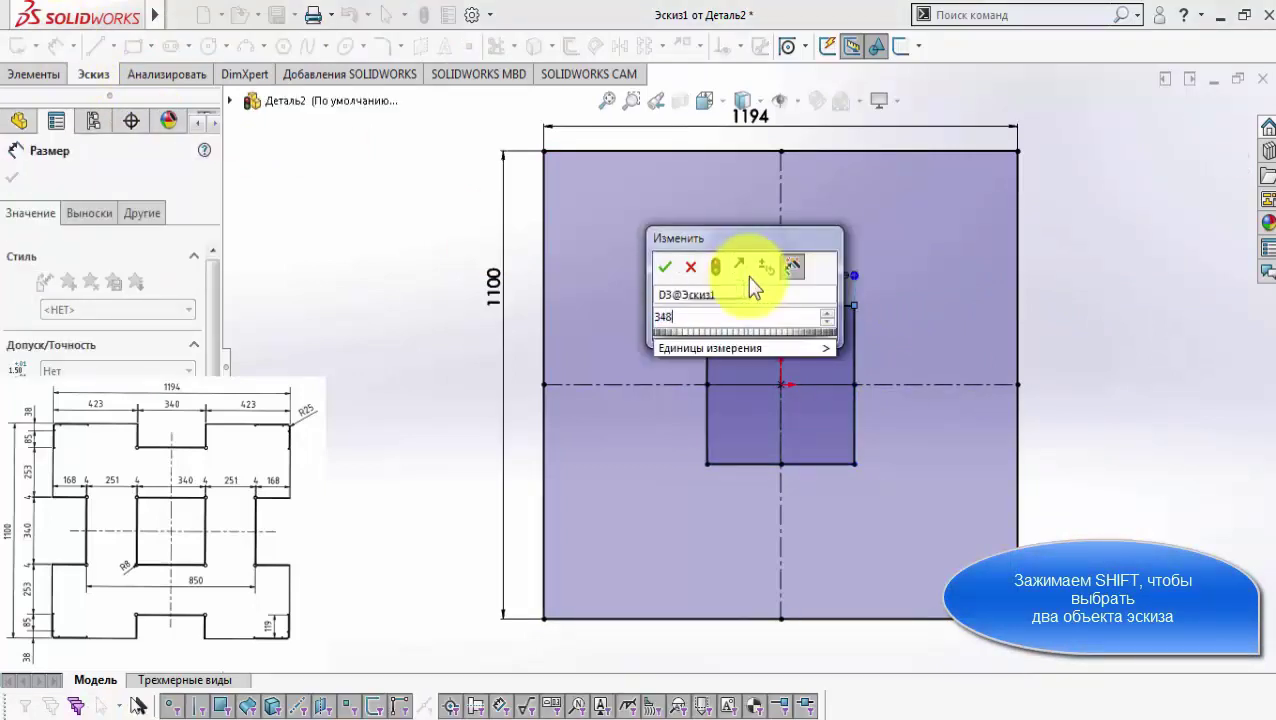
click(664, 266)
Step: Sketch a center rectangle on the midpoint of the outer top edge, reaching about 194 mm into the large rectangle
click(133, 46)
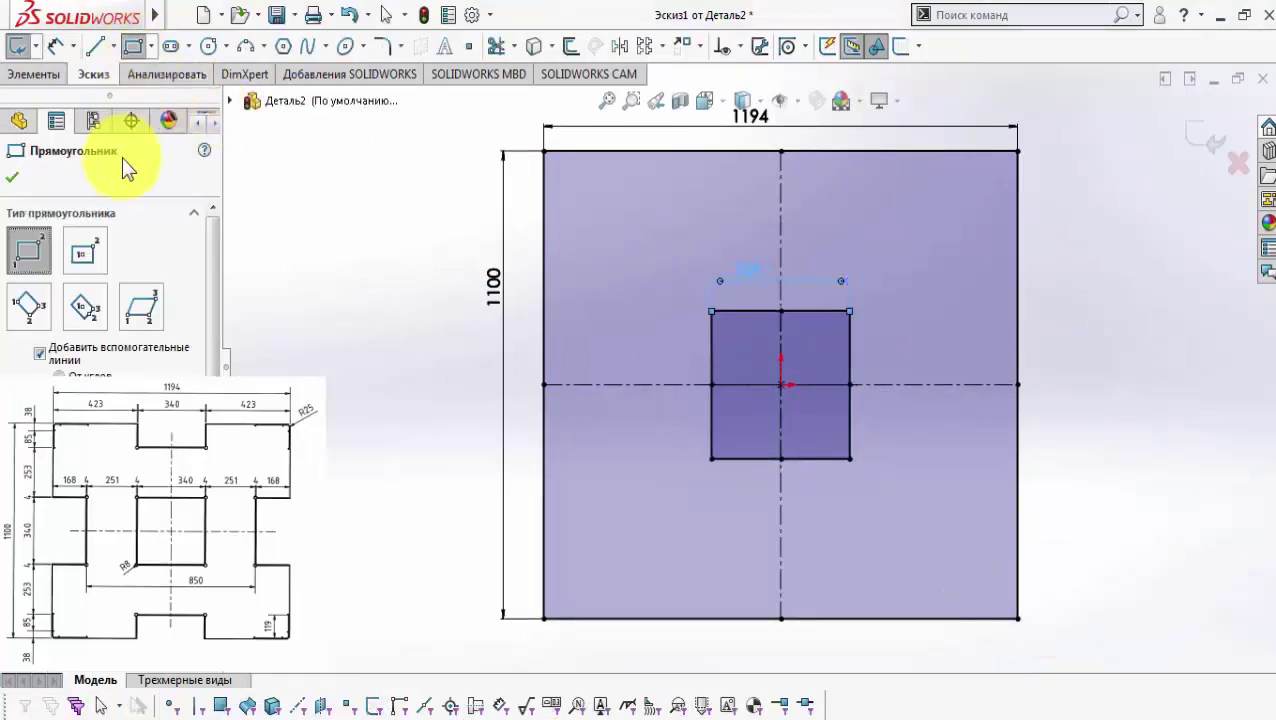
click(85, 252)
click(781, 151)
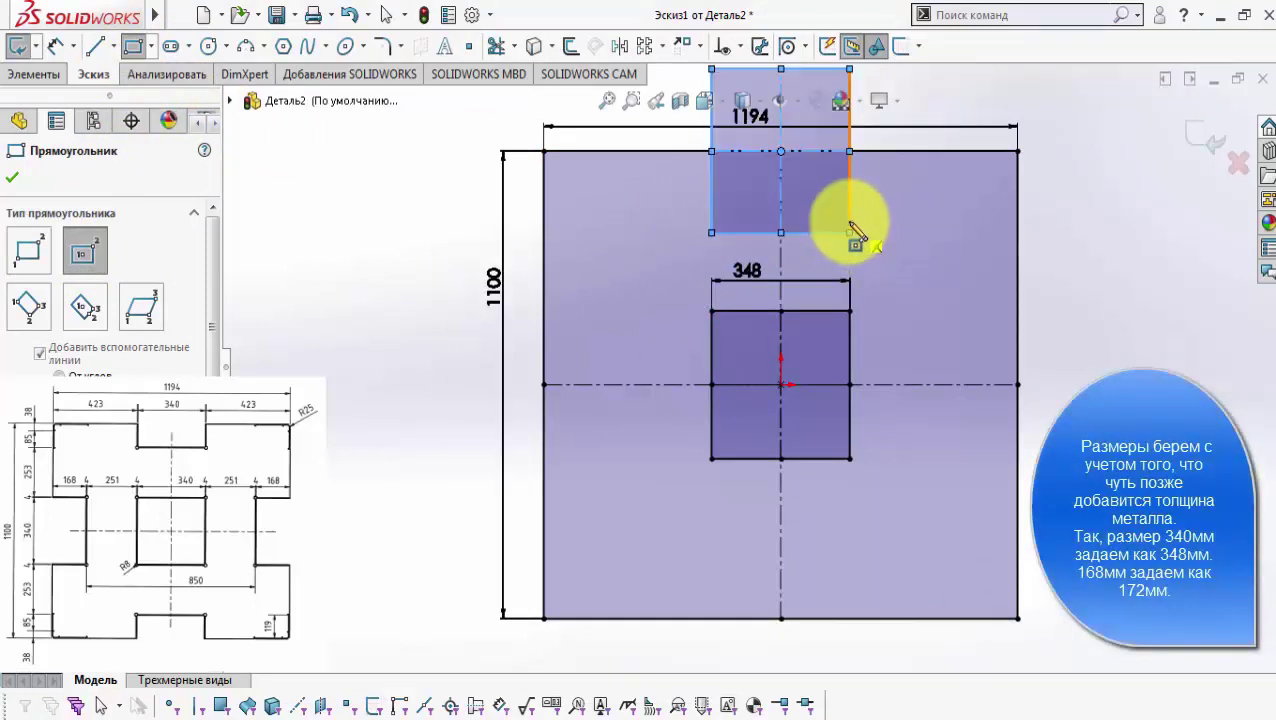
right_click(850, 222)
click(865, 233)
Step: Make the right side of the top rectangle collinear with the right side of the central square
click(857, 214)
click(848, 203)
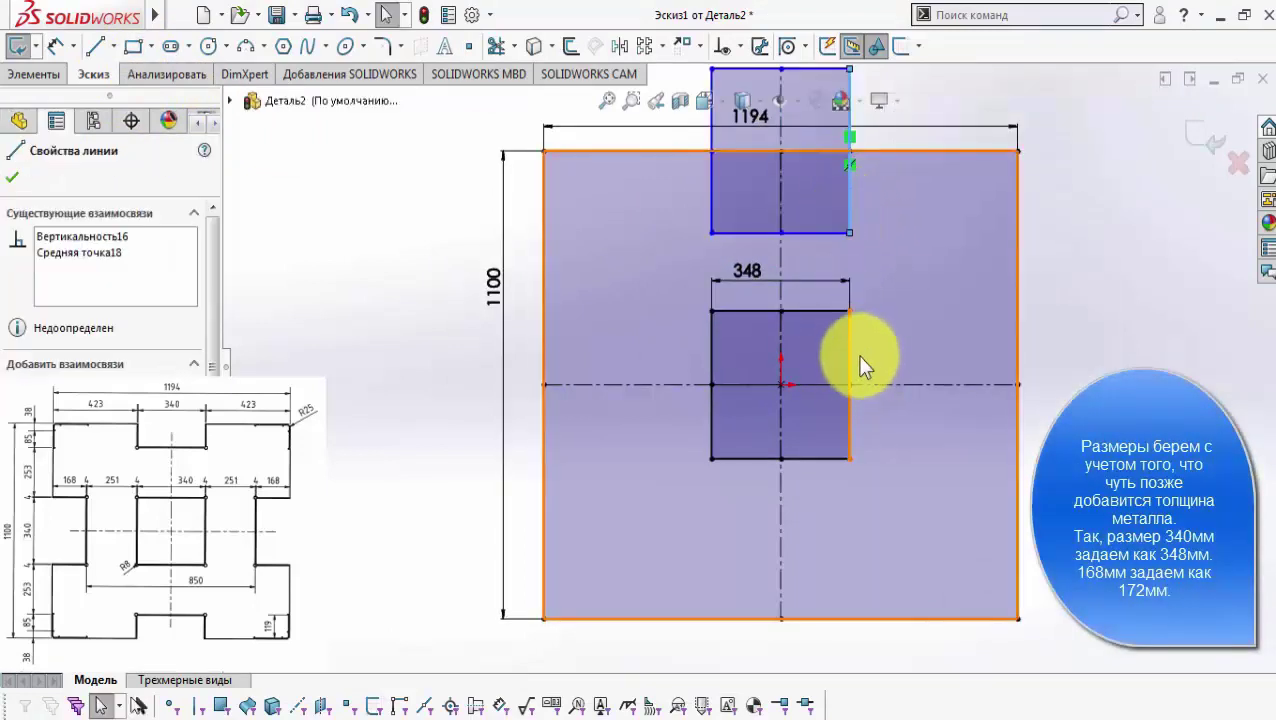
ctrl+click(857, 357)
click(1057, 275)
click(911, 242)
key(f)
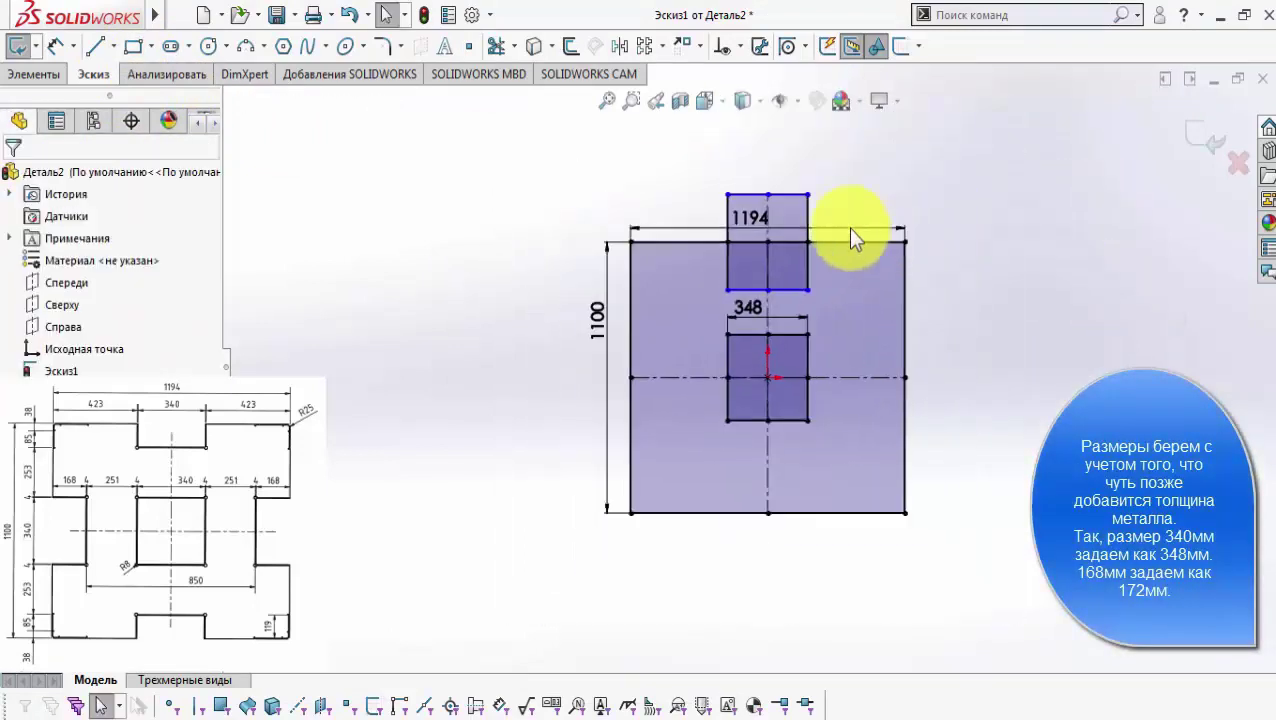
Step: Dimension the distance from the outer top edge to the top rectangle's lower side as 172 mm
click(55, 45)
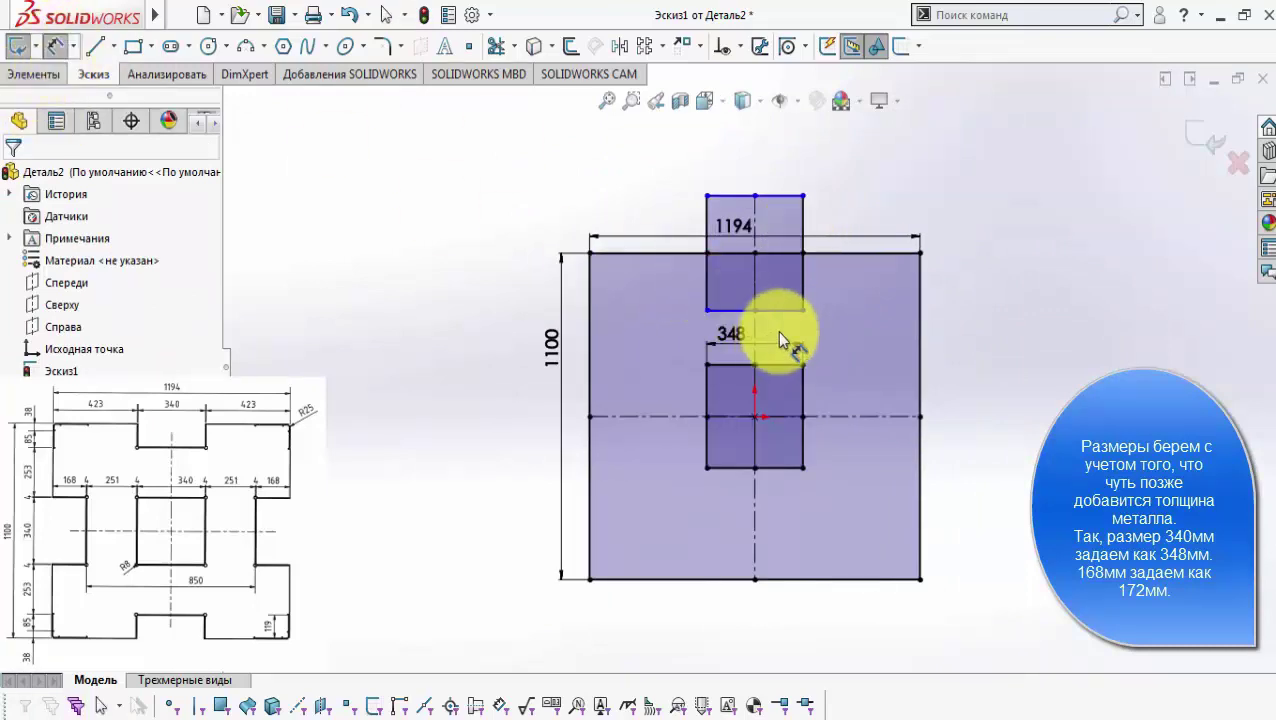
click(796, 308)
click(832, 256)
click(845, 200)
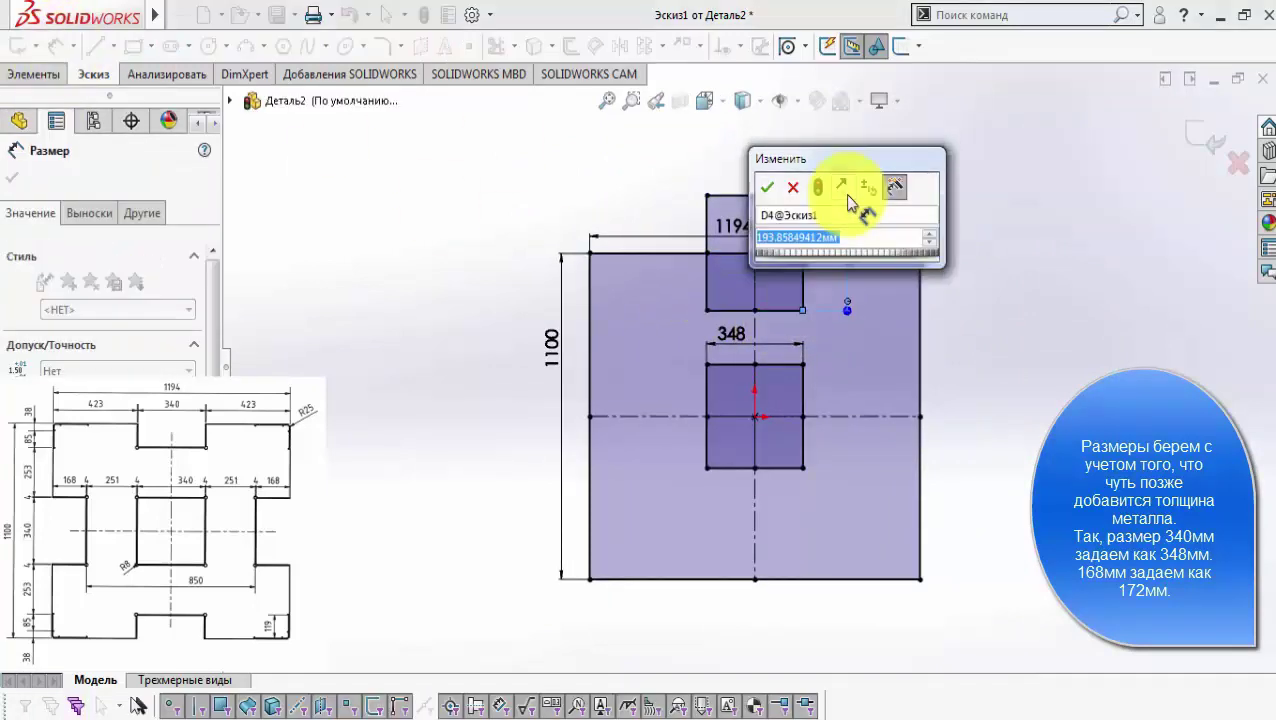
text(172)
click(774, 192)
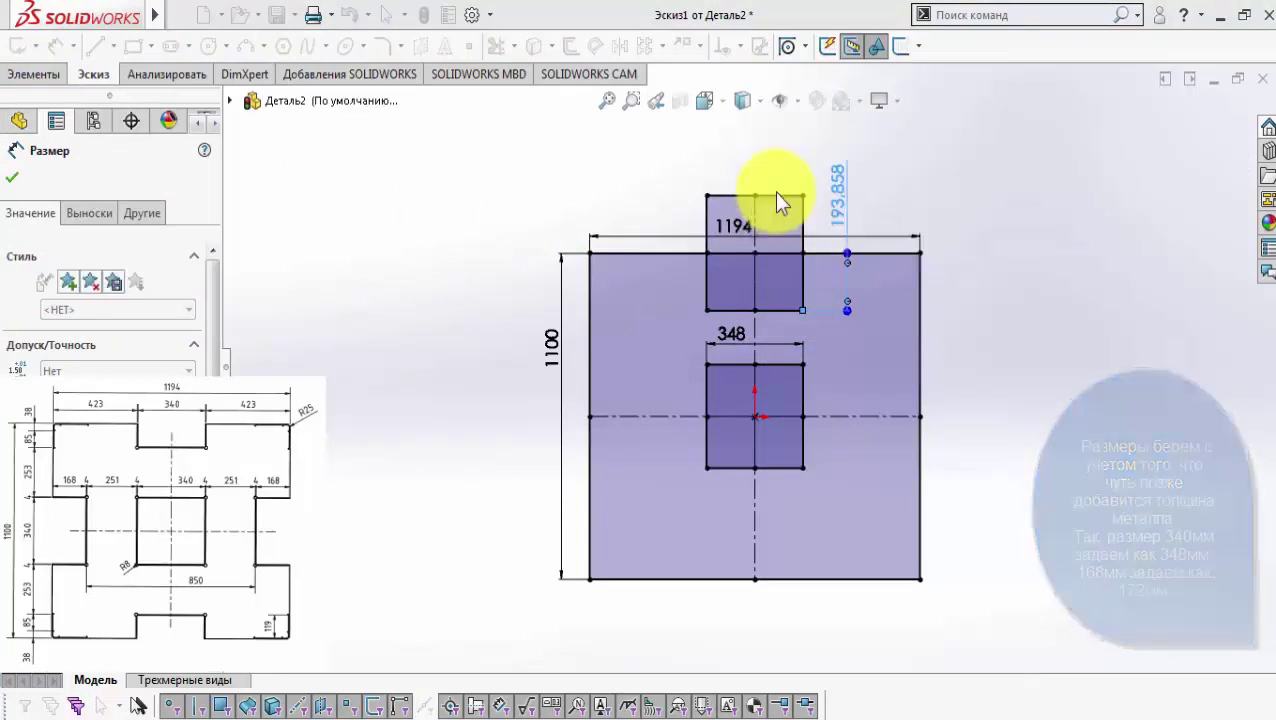
click(997, 270)
scroll(971, 289, down, 1)
key(Escape)
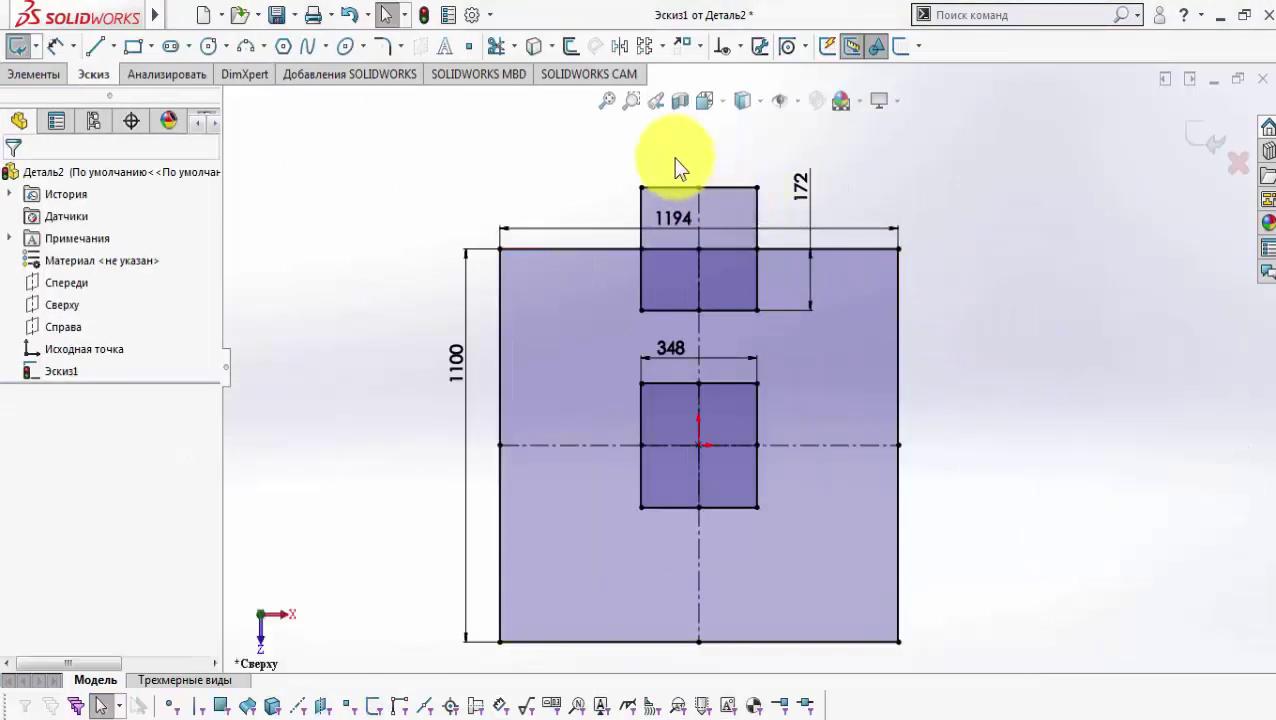
Step: Mirror the top rectangle about the horizontal centerline onto the outer bottom edge
drag(630, 150, 766, 312)
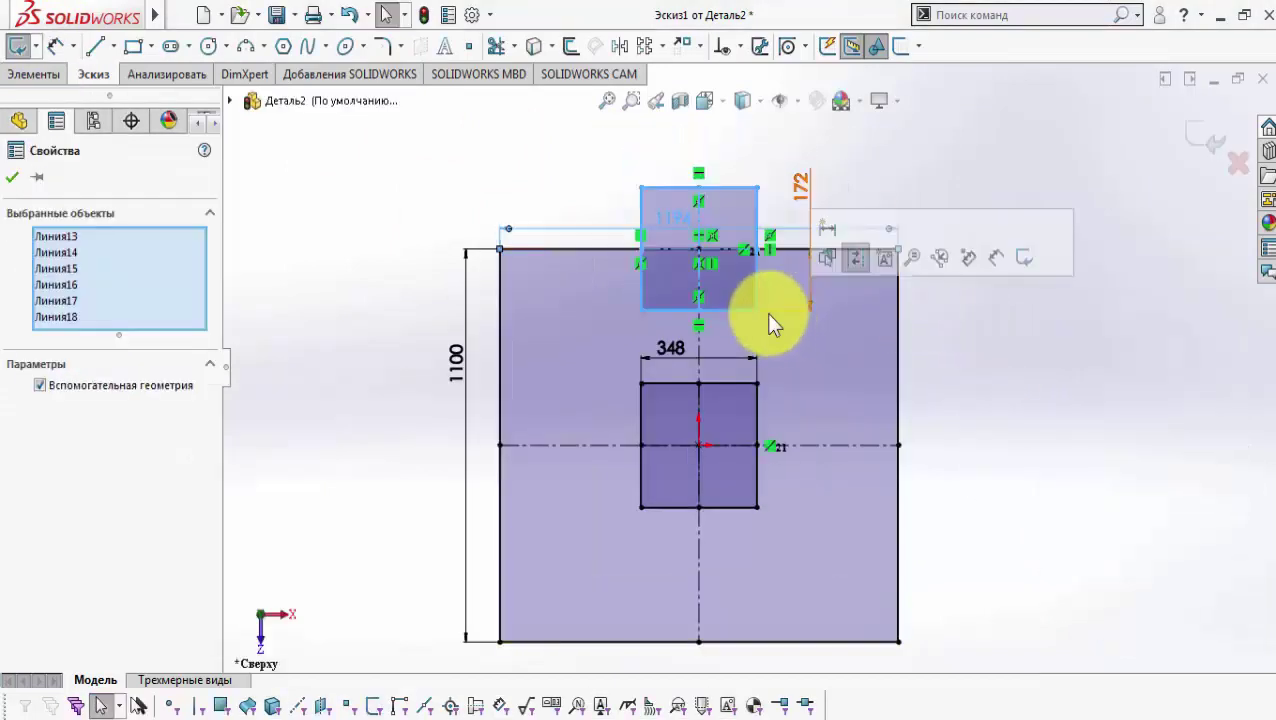
click(644, 46)
click(526, 446)
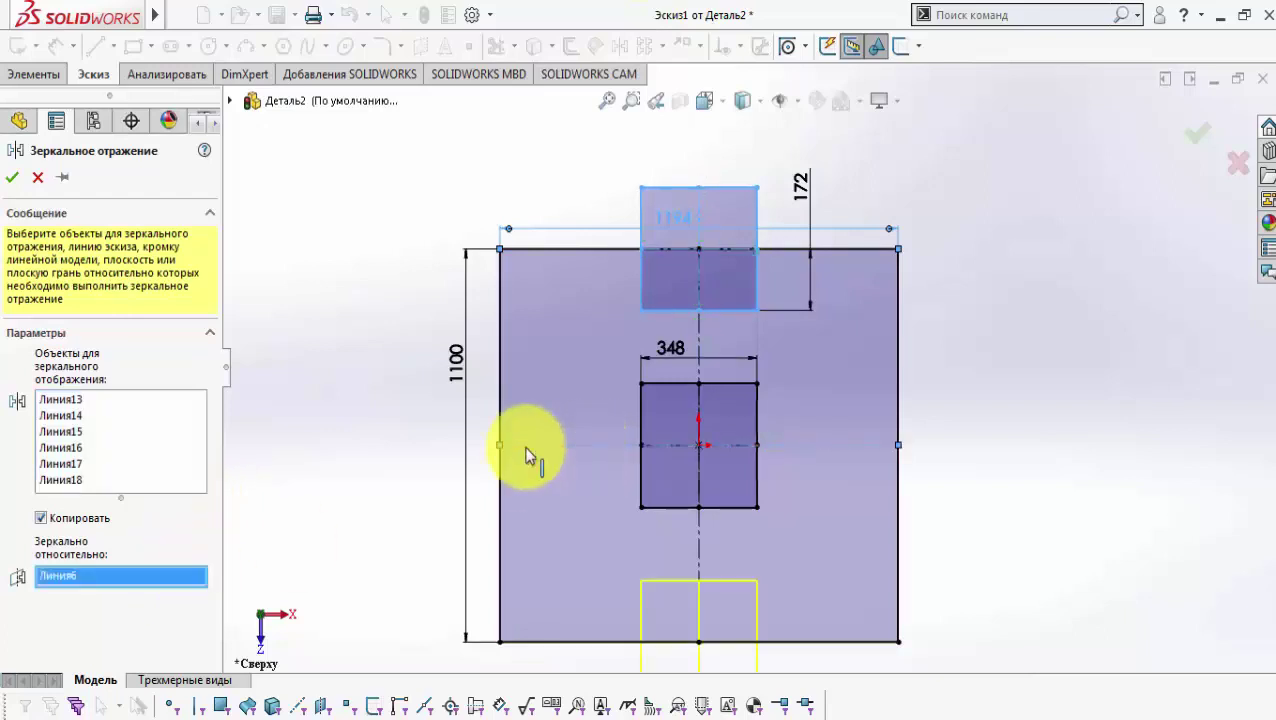
click(11, 178)
Step: Sketch a center rectangle on the midpoint of the outer left edge, reaching about 192 mm into the large rectangle
click(133, 45)
click(85, 250)
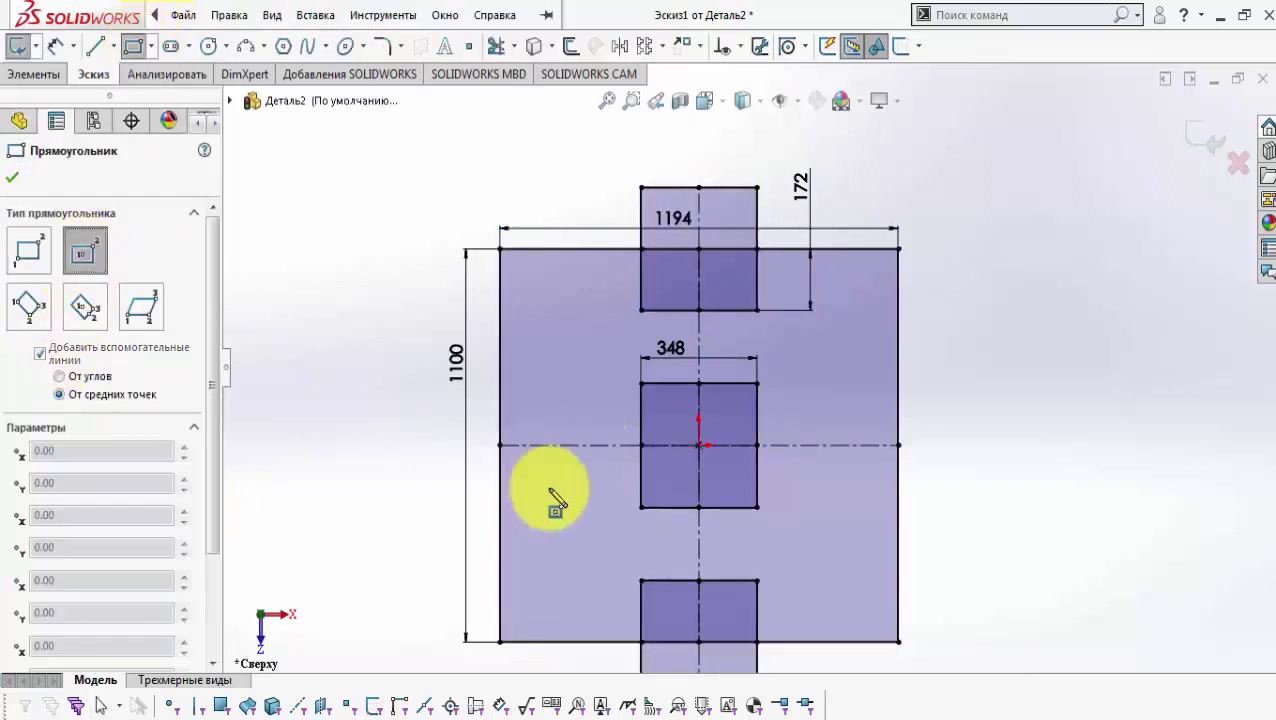
click(499, 444)
click(565, 372)
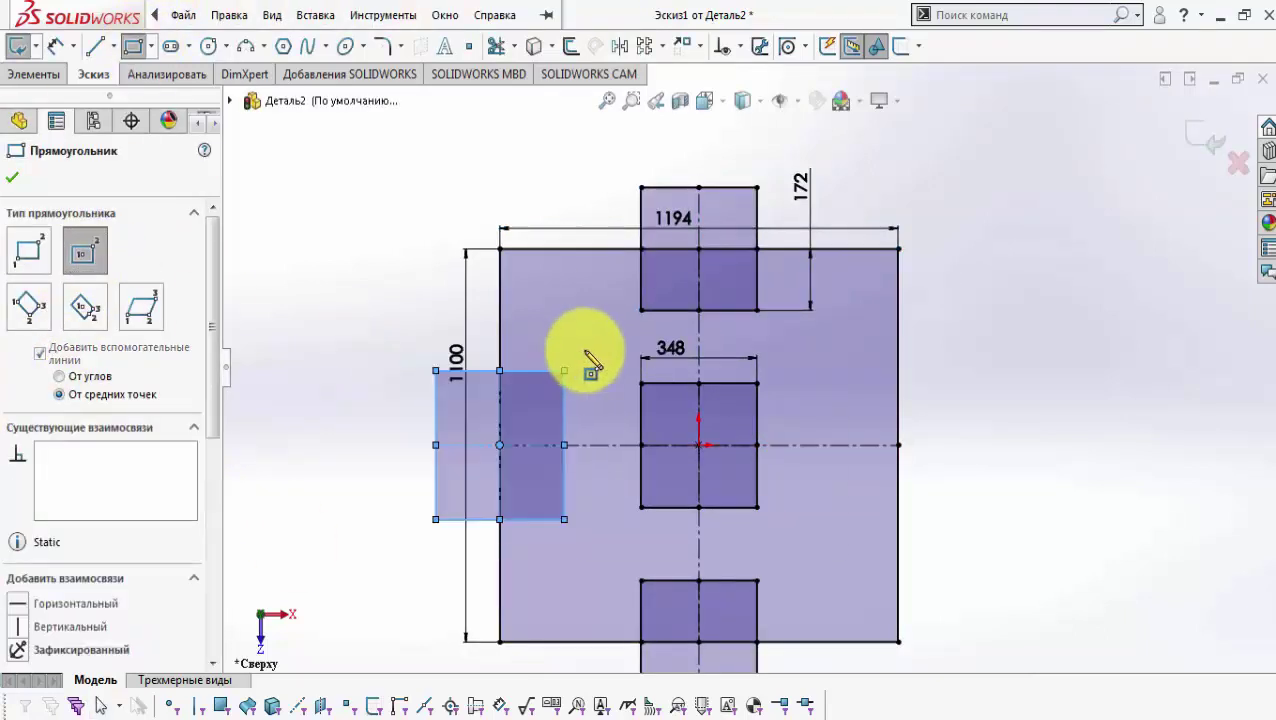
key(Escape)
Step: Make the upper side of the left rectangle collinear with the upper side of the central square
click(551, 373)
ctrl+click(679, 383)
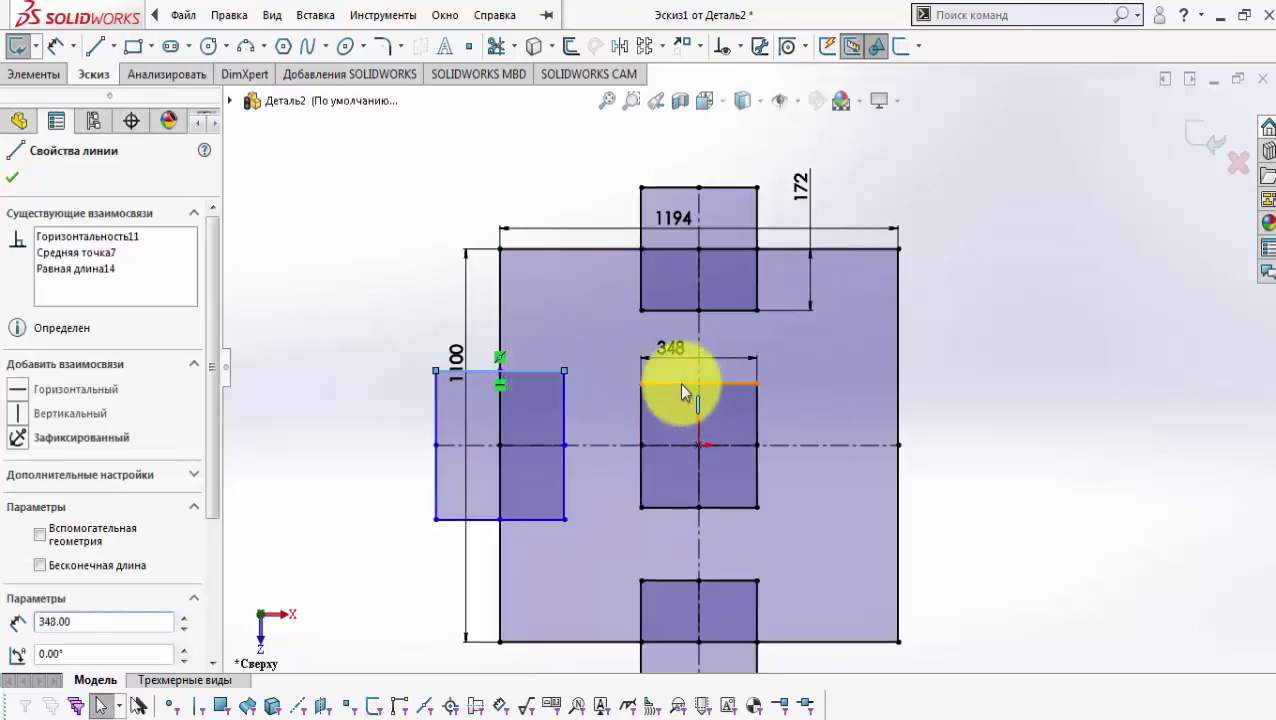
click(792, 294)
click(285, 292)
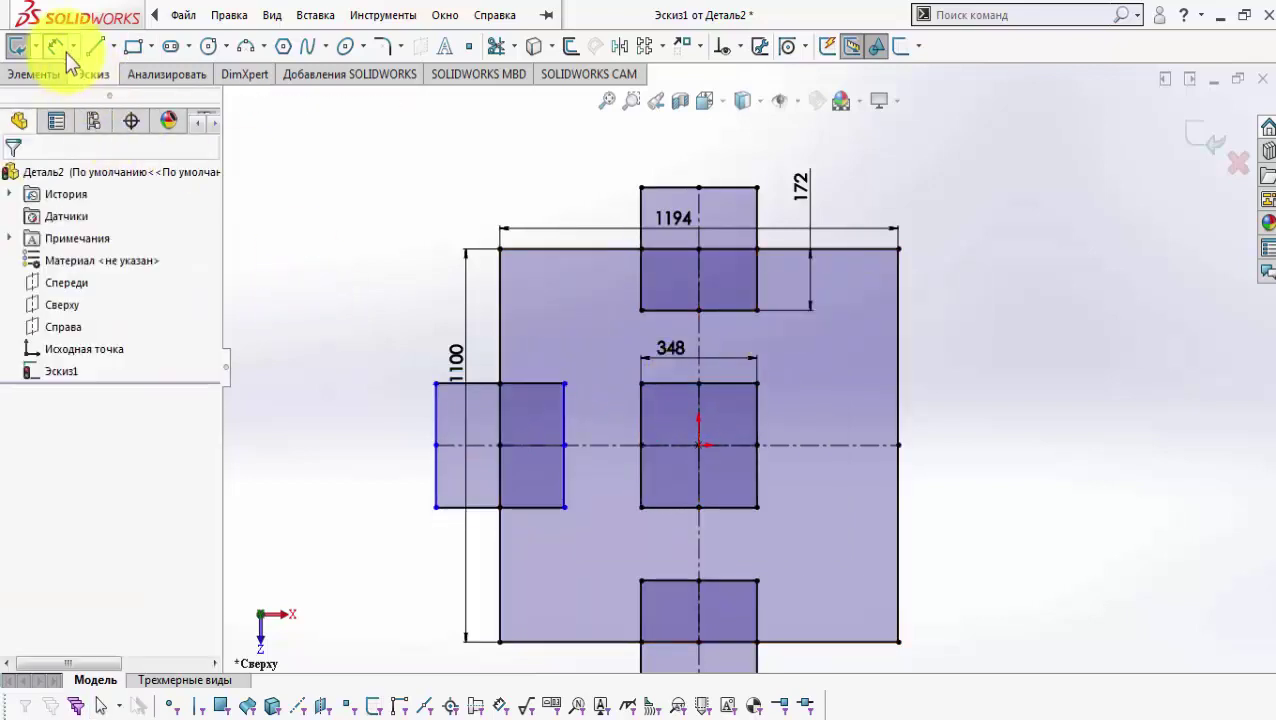
Step: Dimension the distance from the outer left edge to the left rectangle's inner side as 172 mm
click(500, 322)
click(561, 410)
click(390, 318)
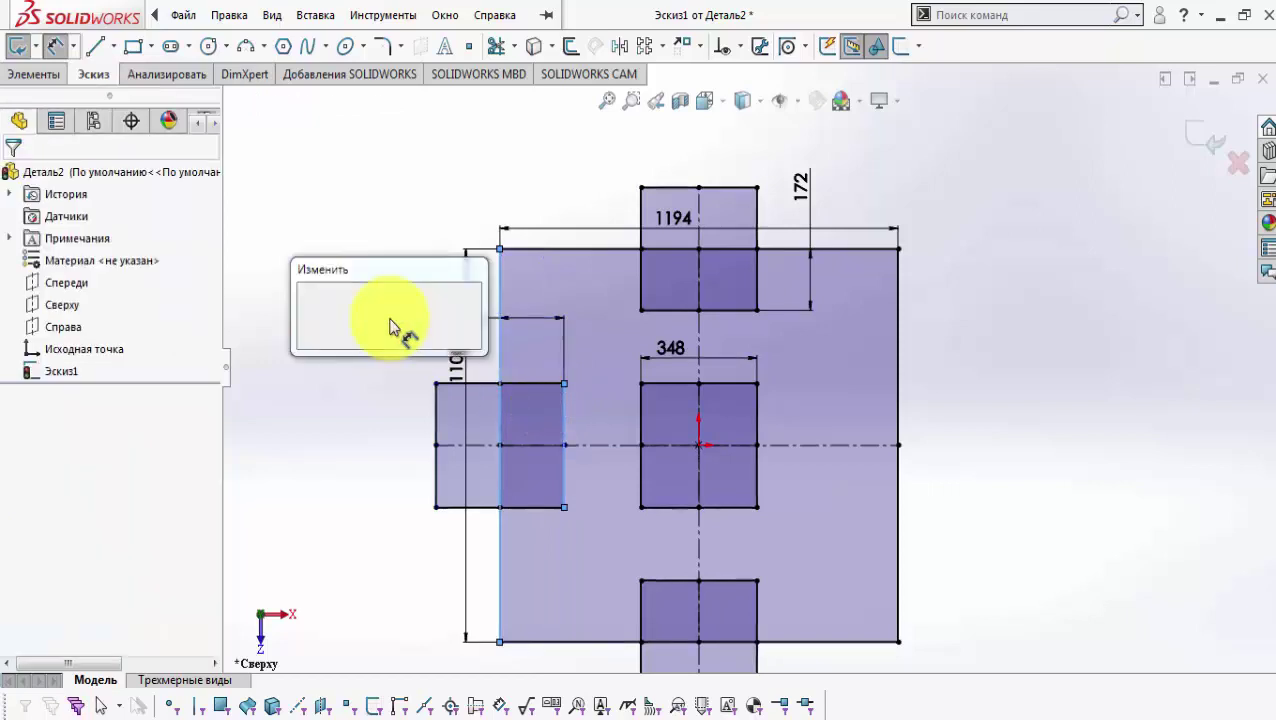
text(172)
click(310, 308)
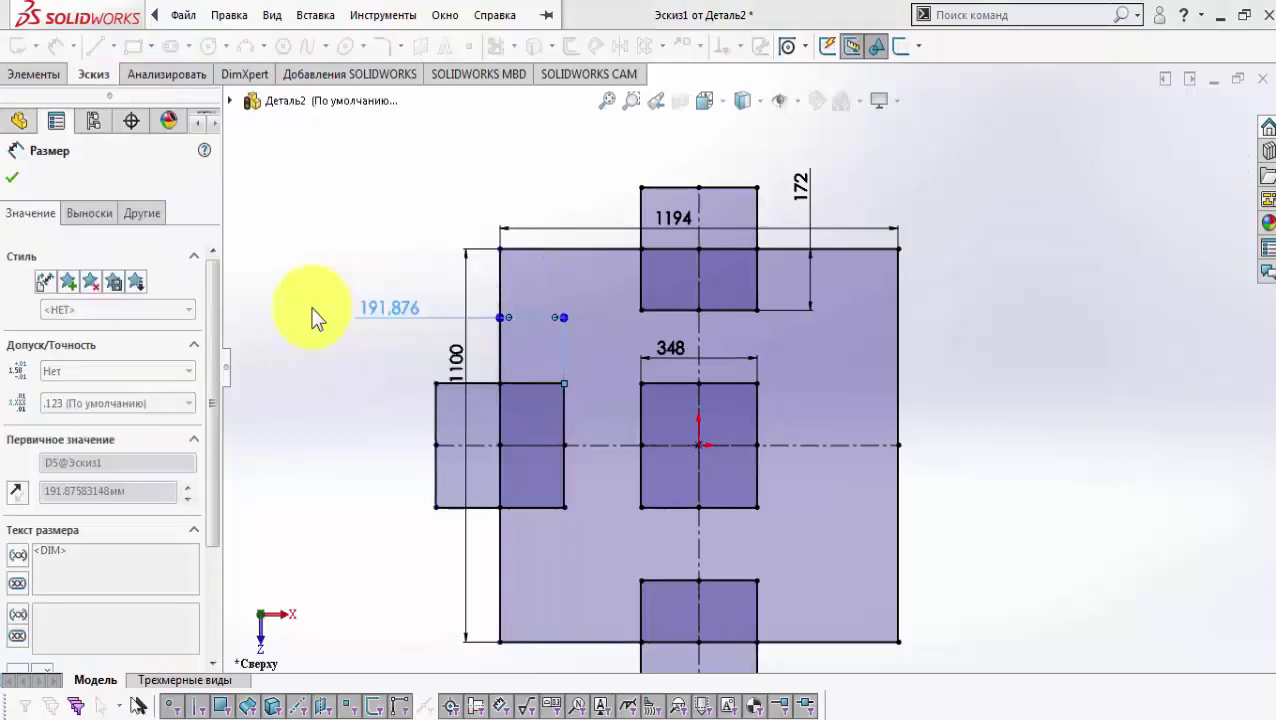
right_click(349, 267)
click(368, 325)
Step: Mirror the left rectangle about the vertical centerline onto the outer right edge
drag(385, 358, 558, 532)
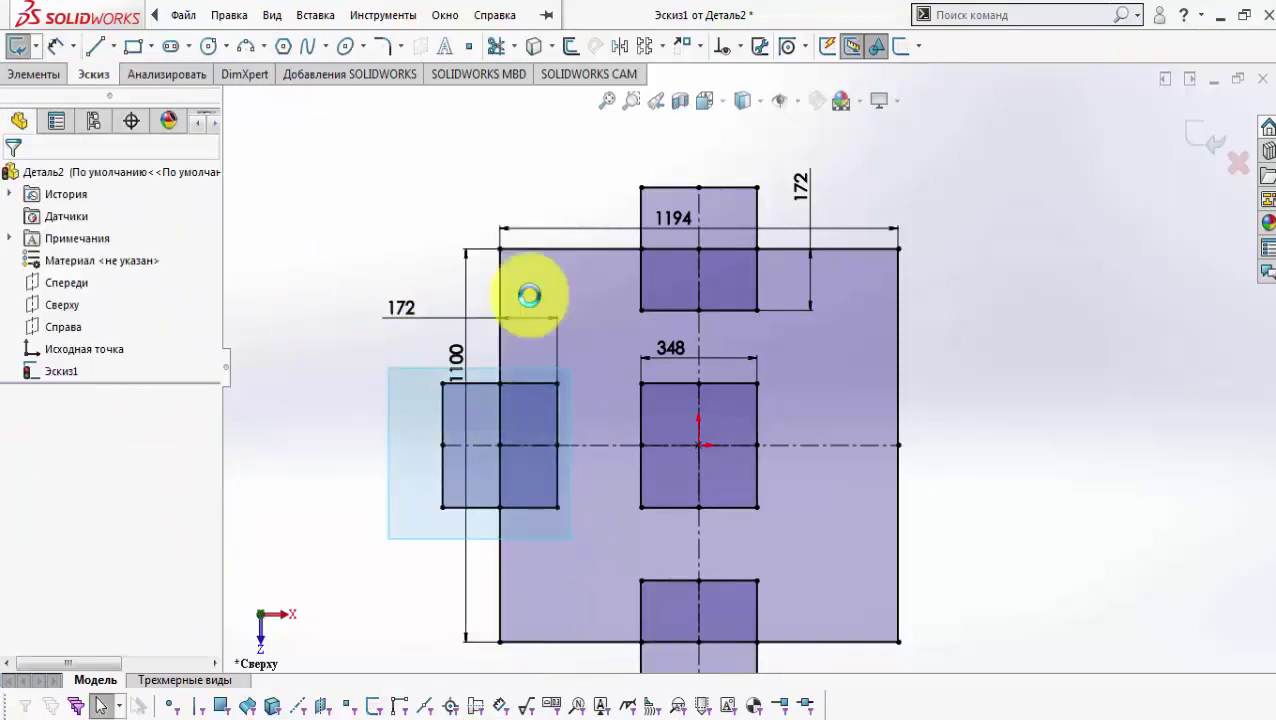
click(619, 46)
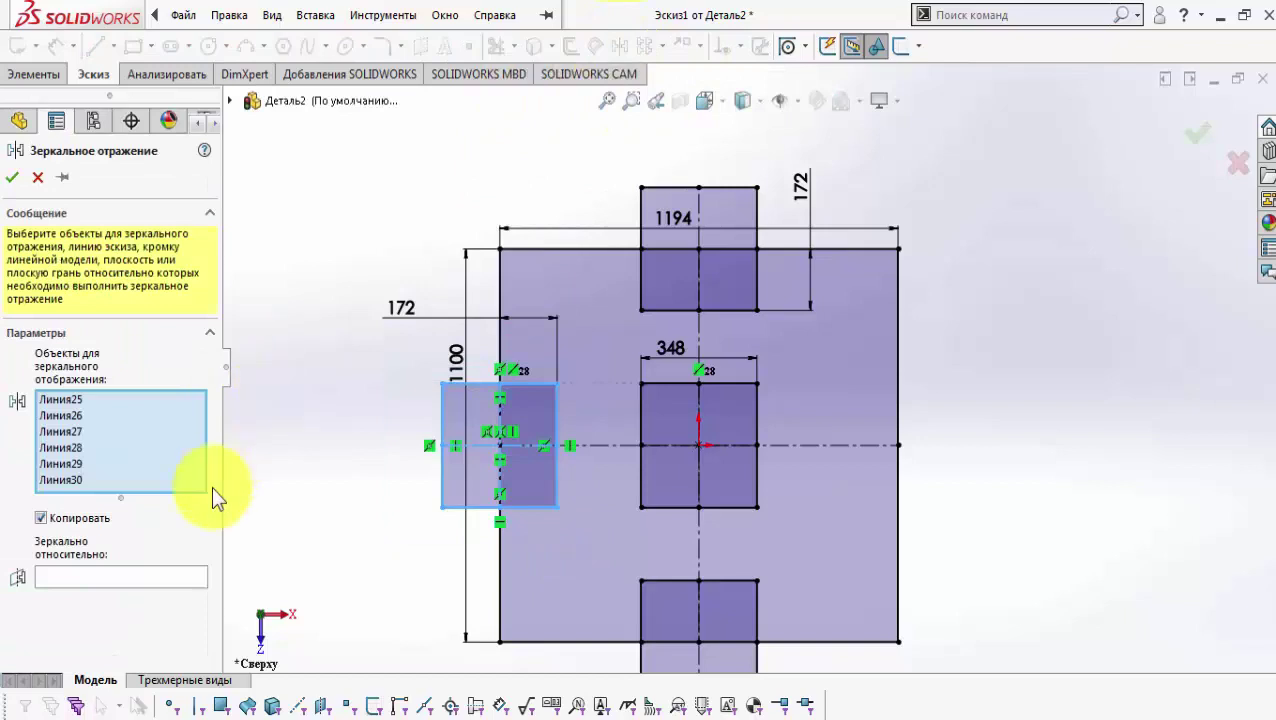
click(701, 490)
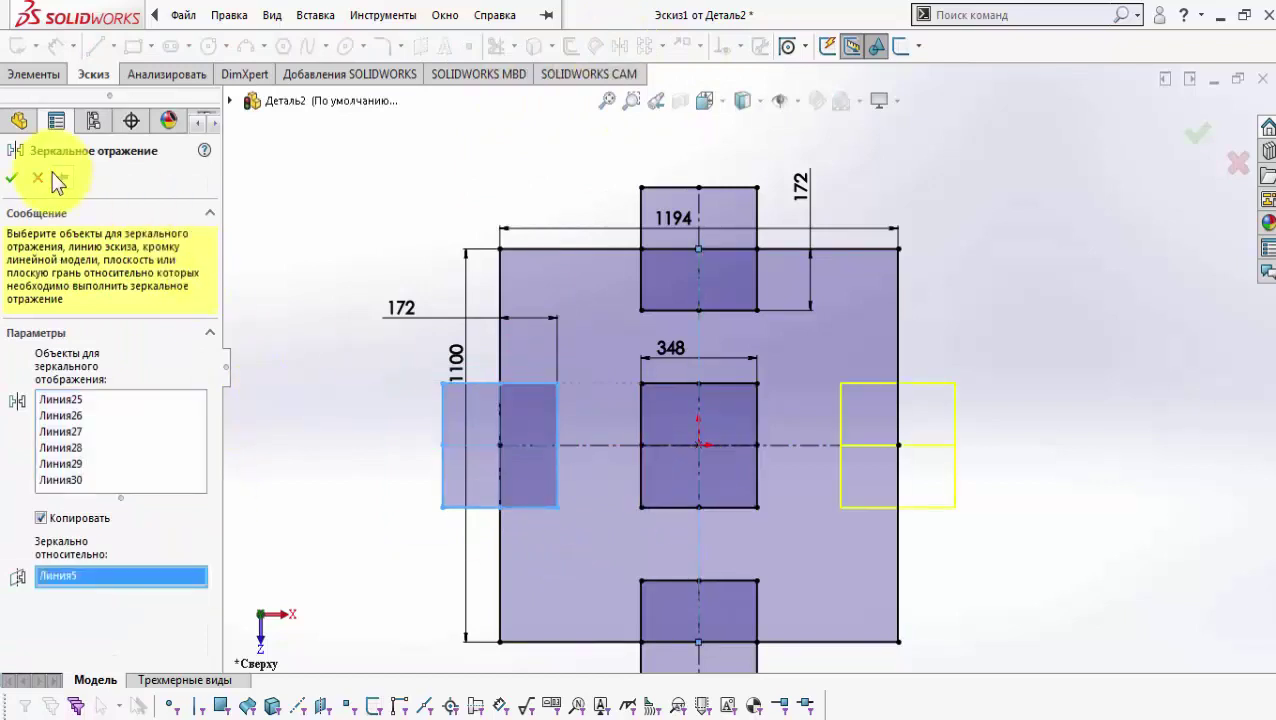
click(13, 179)
key(f)
Step: Trim the top rectangle's lines outside the outline and the edge segment across it to open the top notch, accepting the removal of relations
click(384, 15)
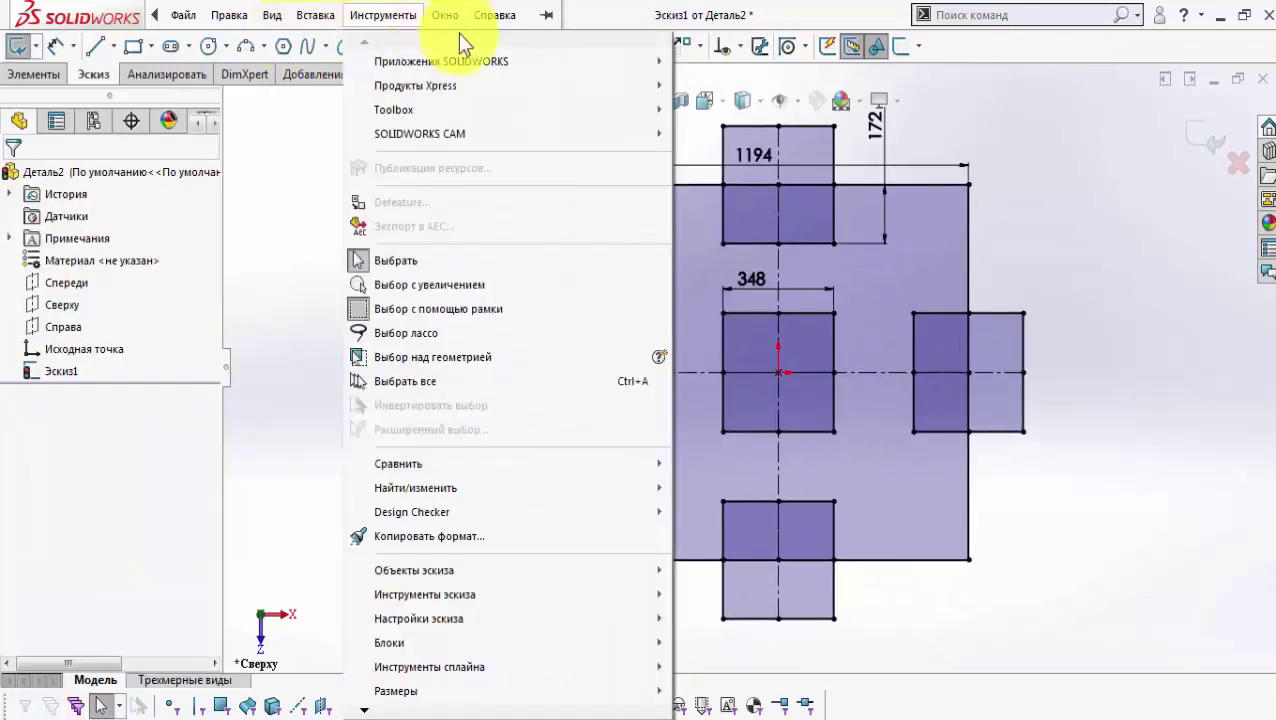
click(645, 5)
click(496, 46)
click(736, 125)
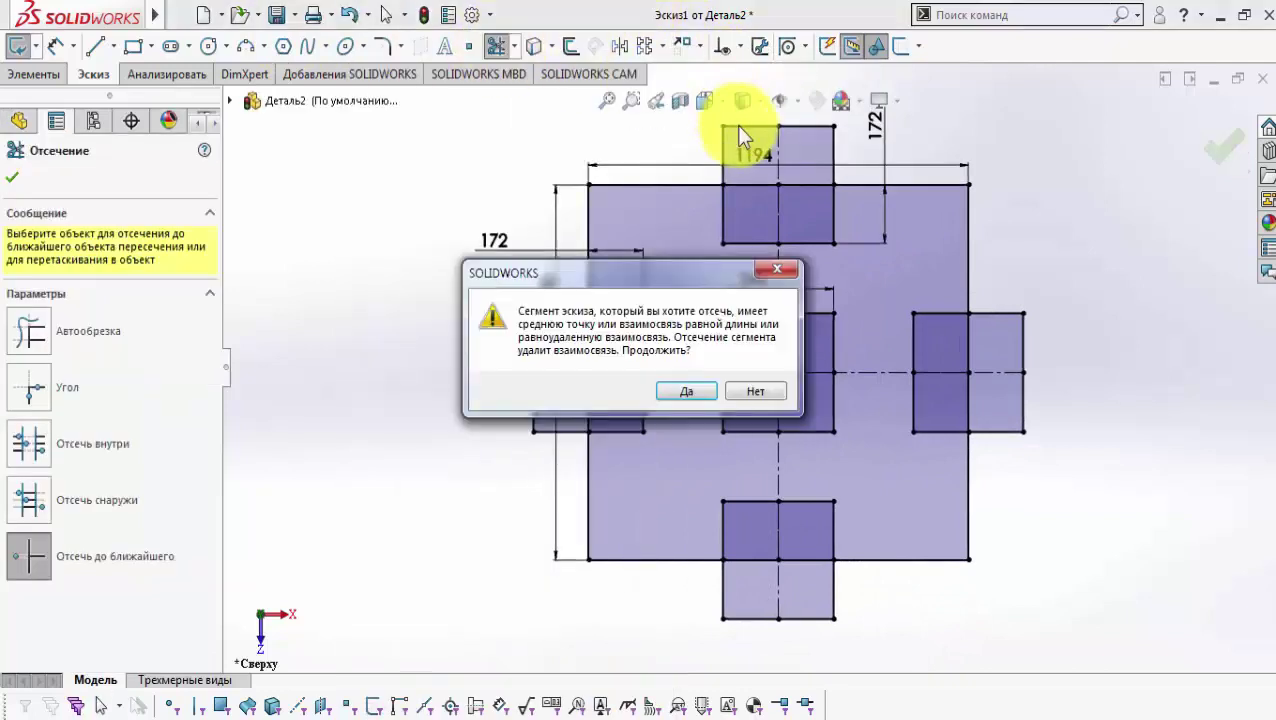
click(667, 390)
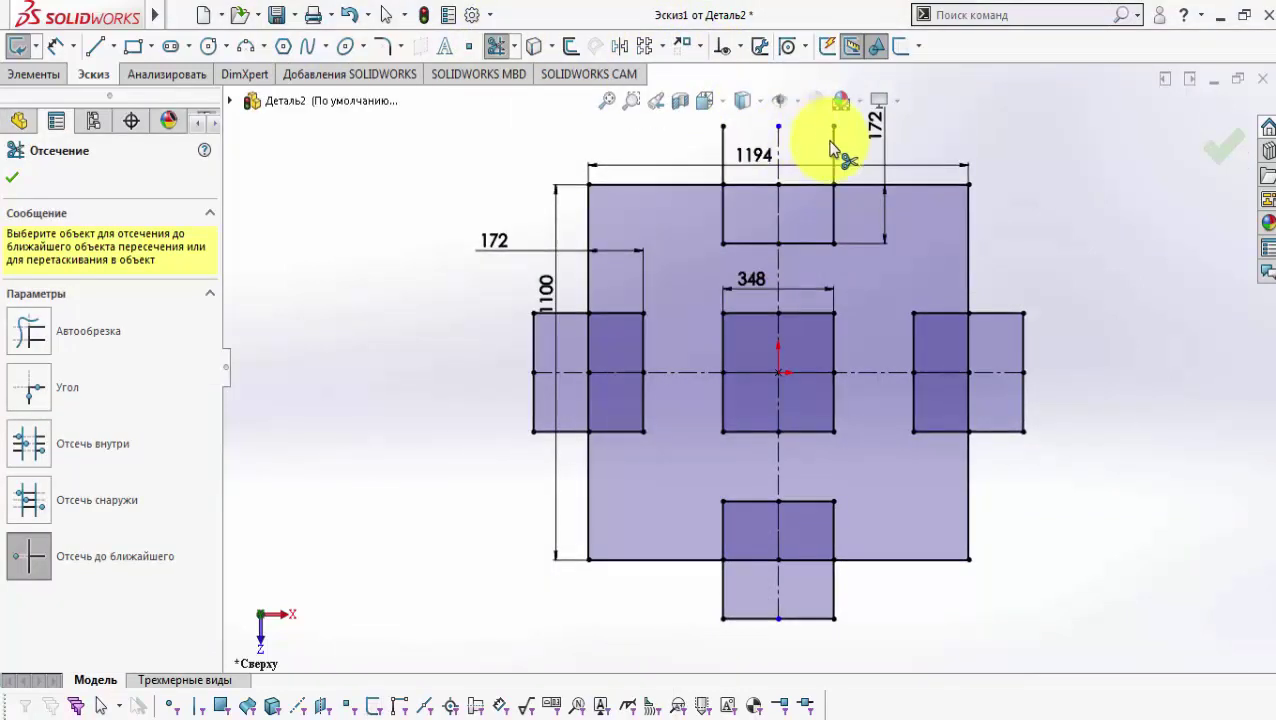
click(833, 150)
click(675, 390)
click(725, 138)
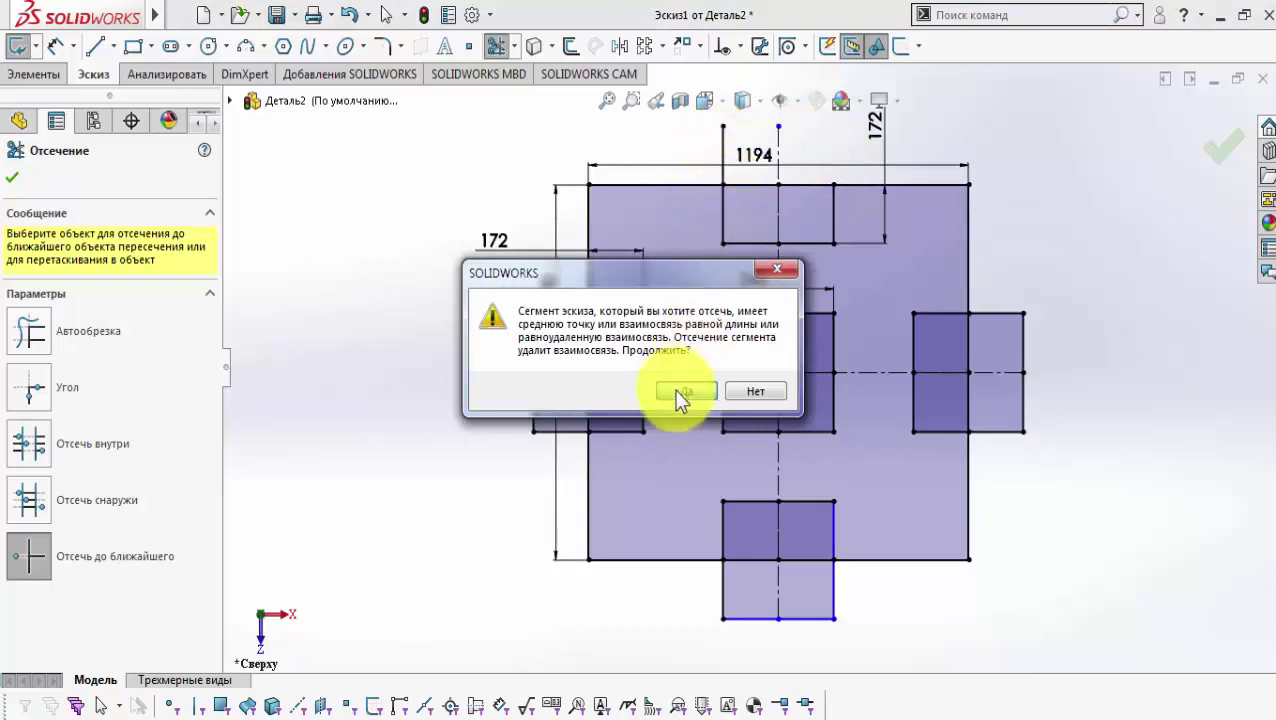
click(675, 390)
click(757, 184)
click(680, 390)
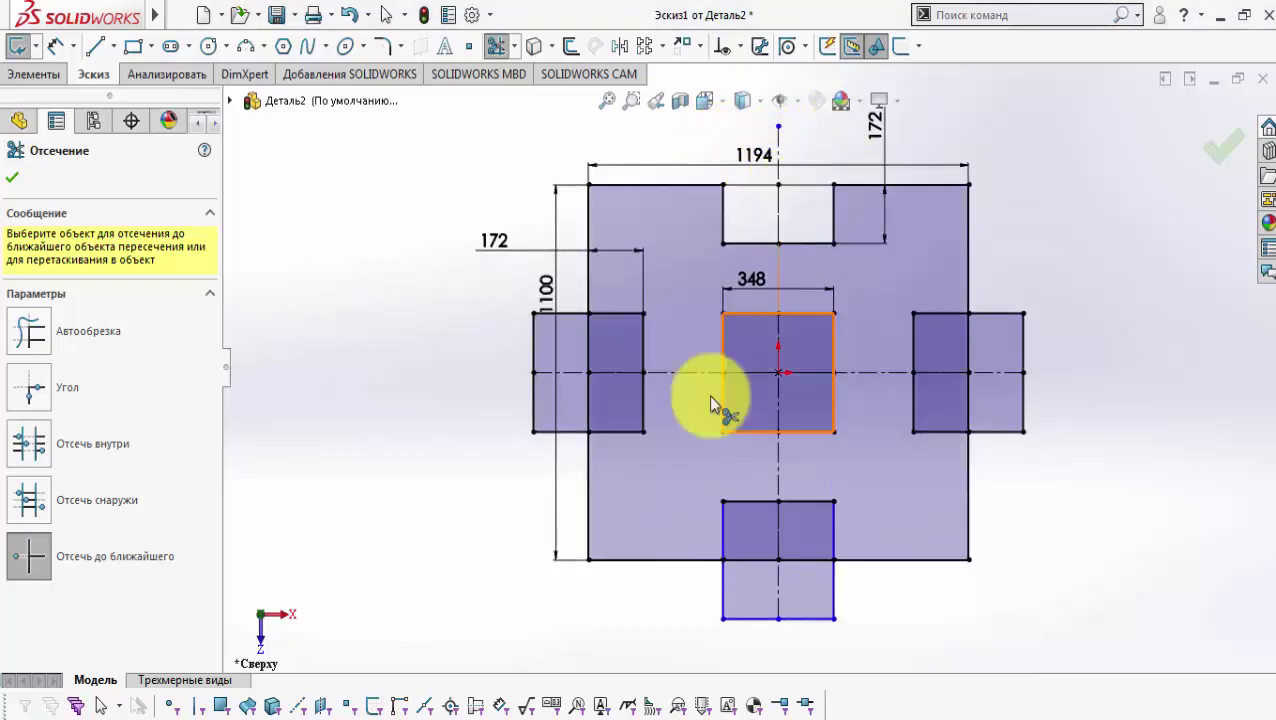
Step: Trim the outer portions of the right and bottom rectangles and the outline segments across them to open both notches
click(998, 313)
click(1012, 434)
click(690, 396)
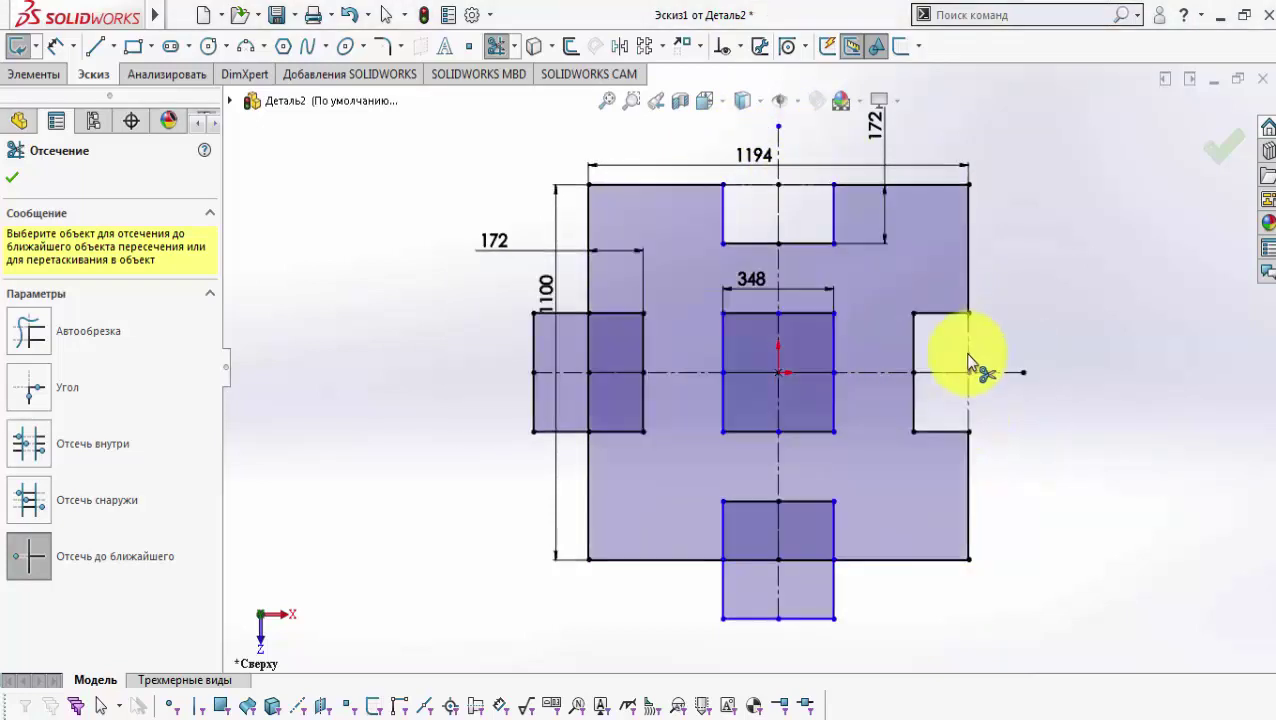
drag(826, 620, 716, 622)
click(797, 566)
click(690, 391)
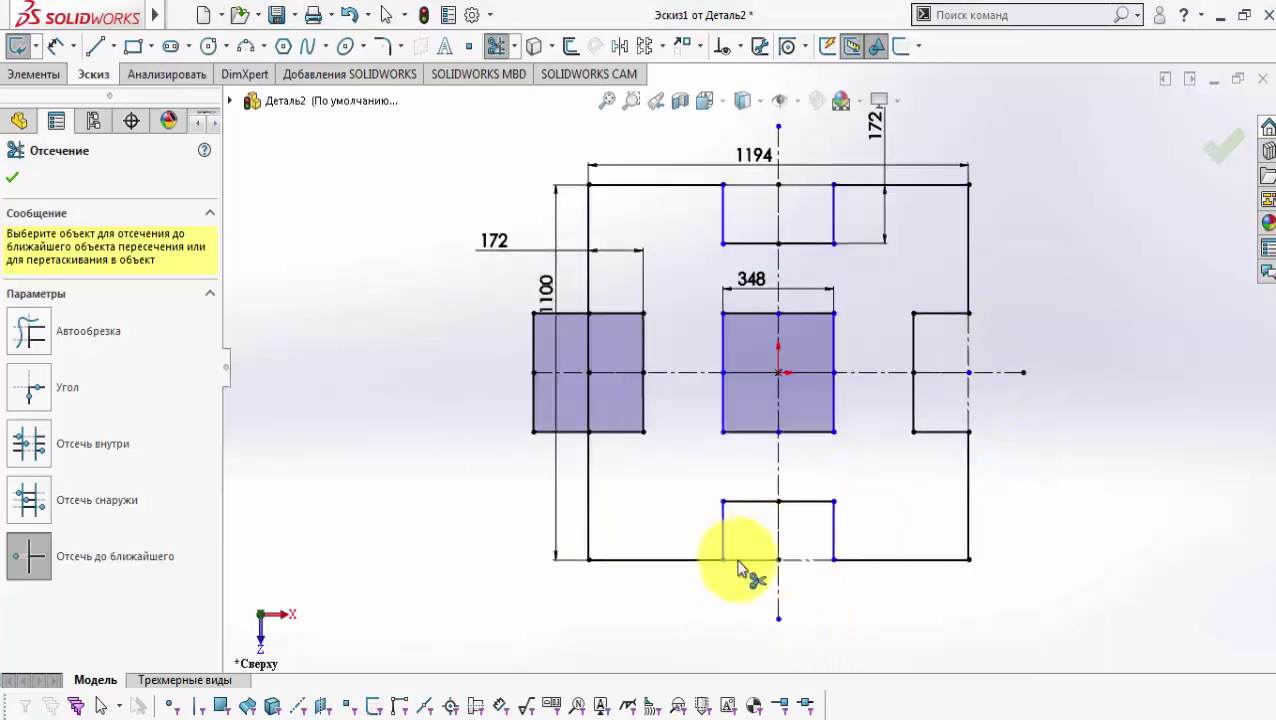
Step: Trim the outline segment across the bottom notch, the left rectangle's outer portion and the edge segment across it, opening the left notch
click(741, 564)
click(548, 430)
click(693, 391)
click(533, 403)
click(688, 391)
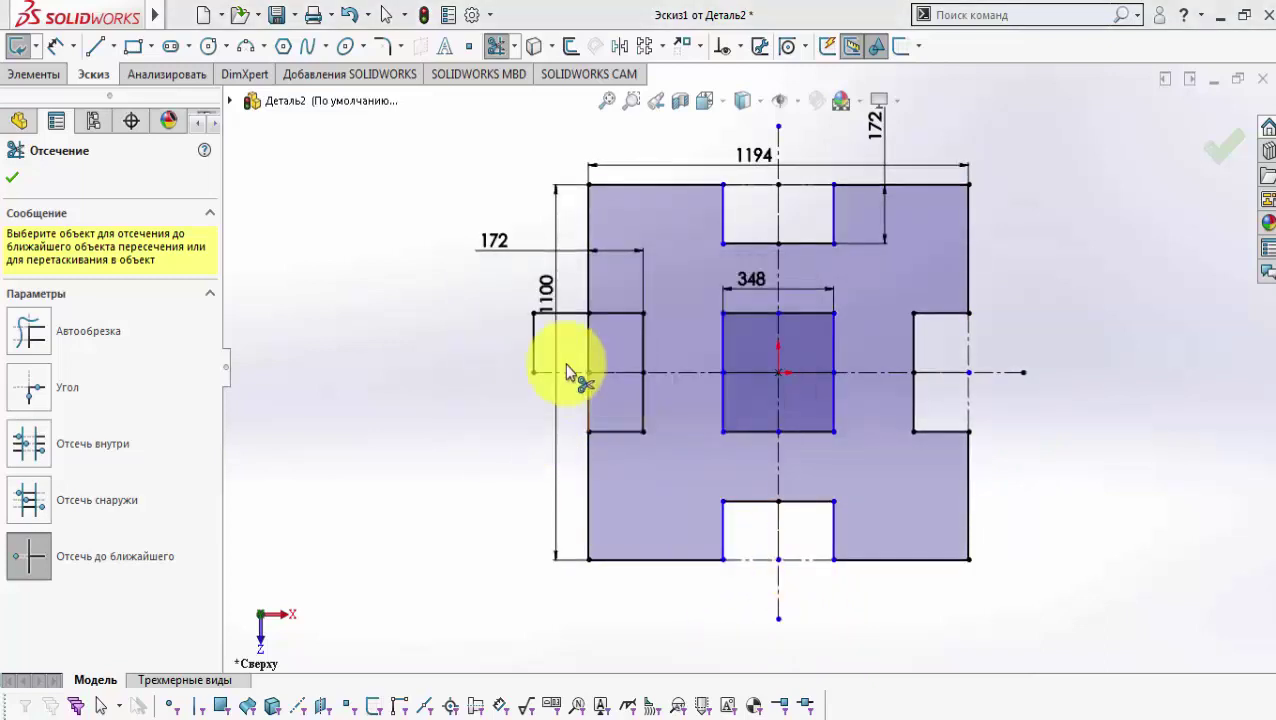
click(566, 314)
click(688, 391)
click(590, 355)
right_click(412, 296)
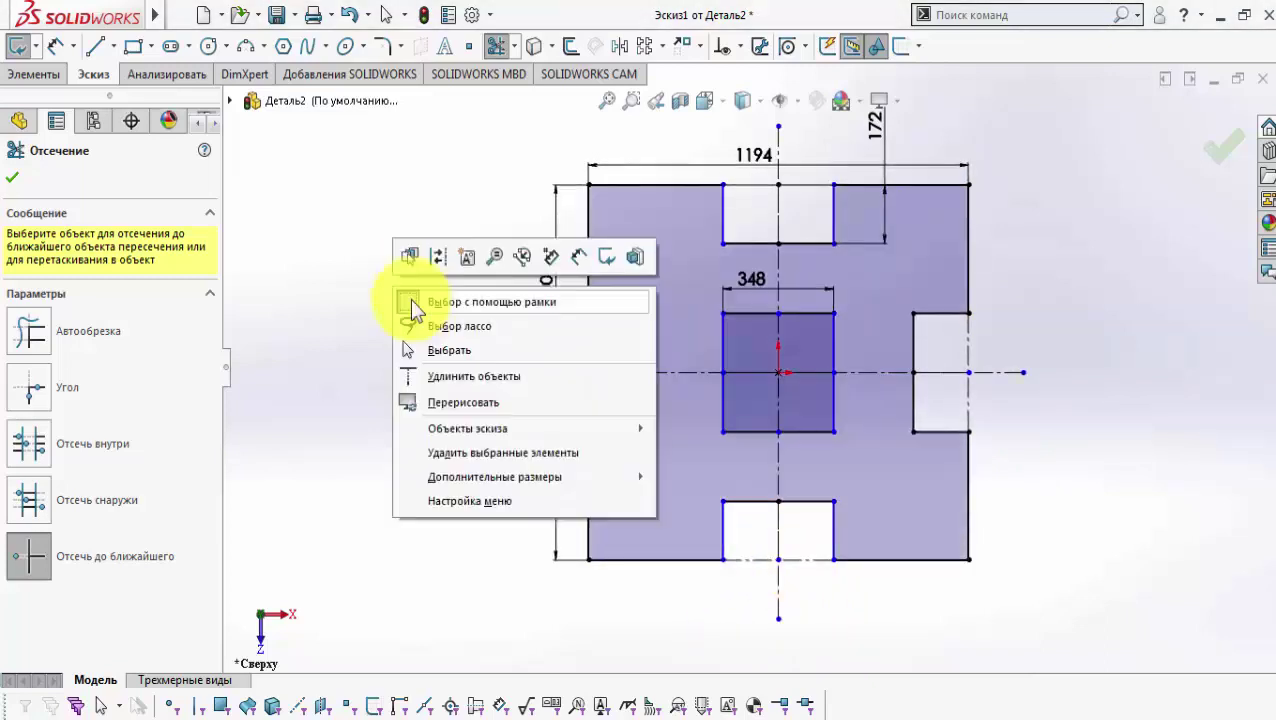
click(470, 350)
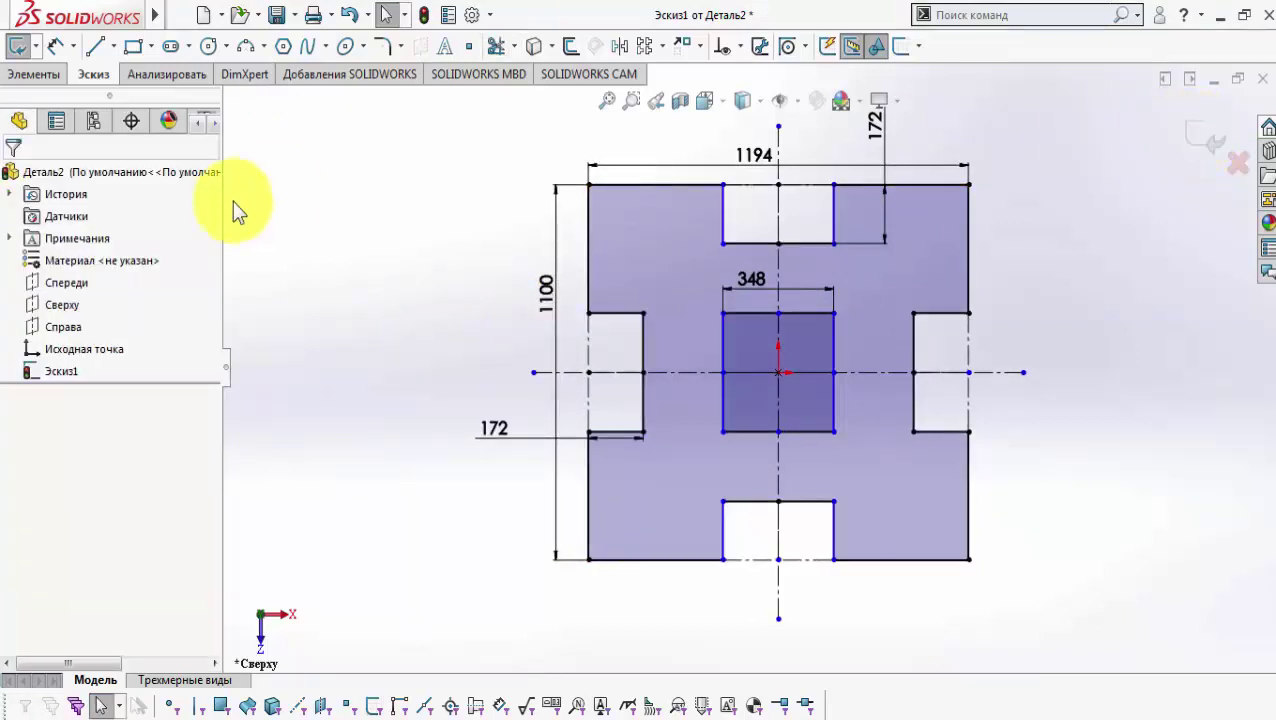
Step: Sketch stepped lines inside the upper-left corner, about 25 mm from the left edge and 40 mm from the top, and trim the overhang
click(96, 46)
scroll(649, 251, down, 5)
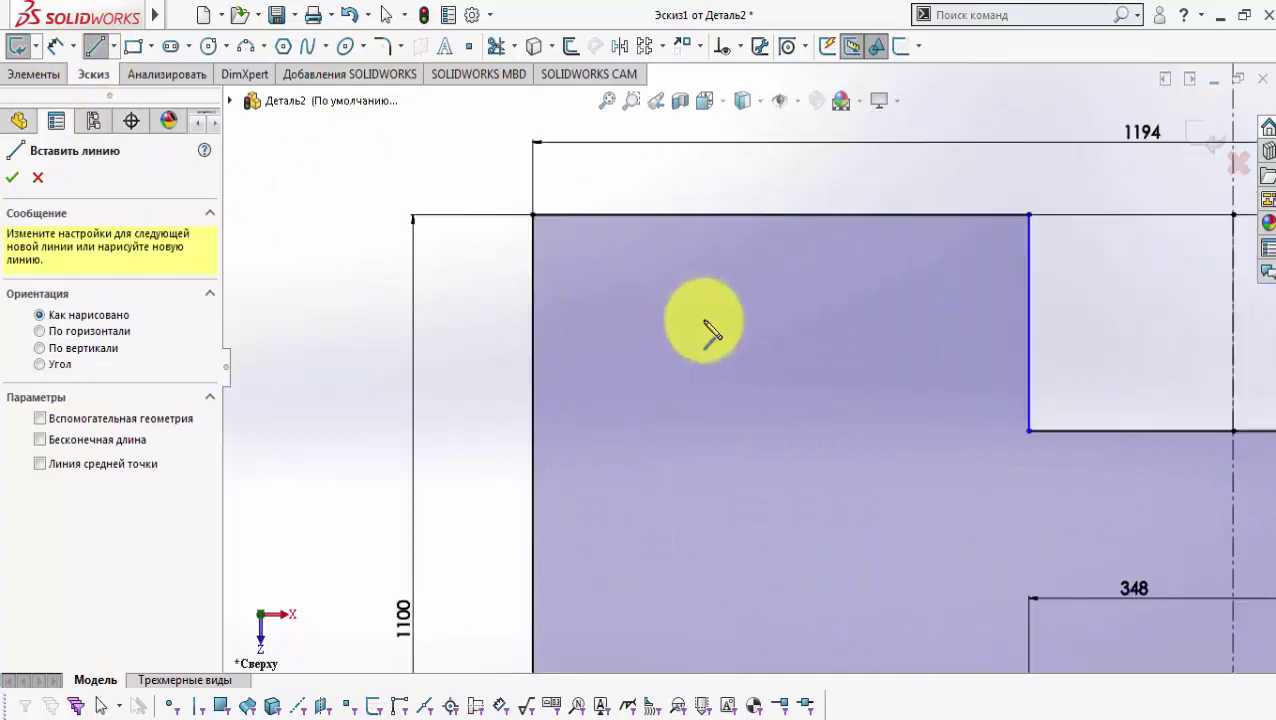
click(753, 215)
click(755, 265)
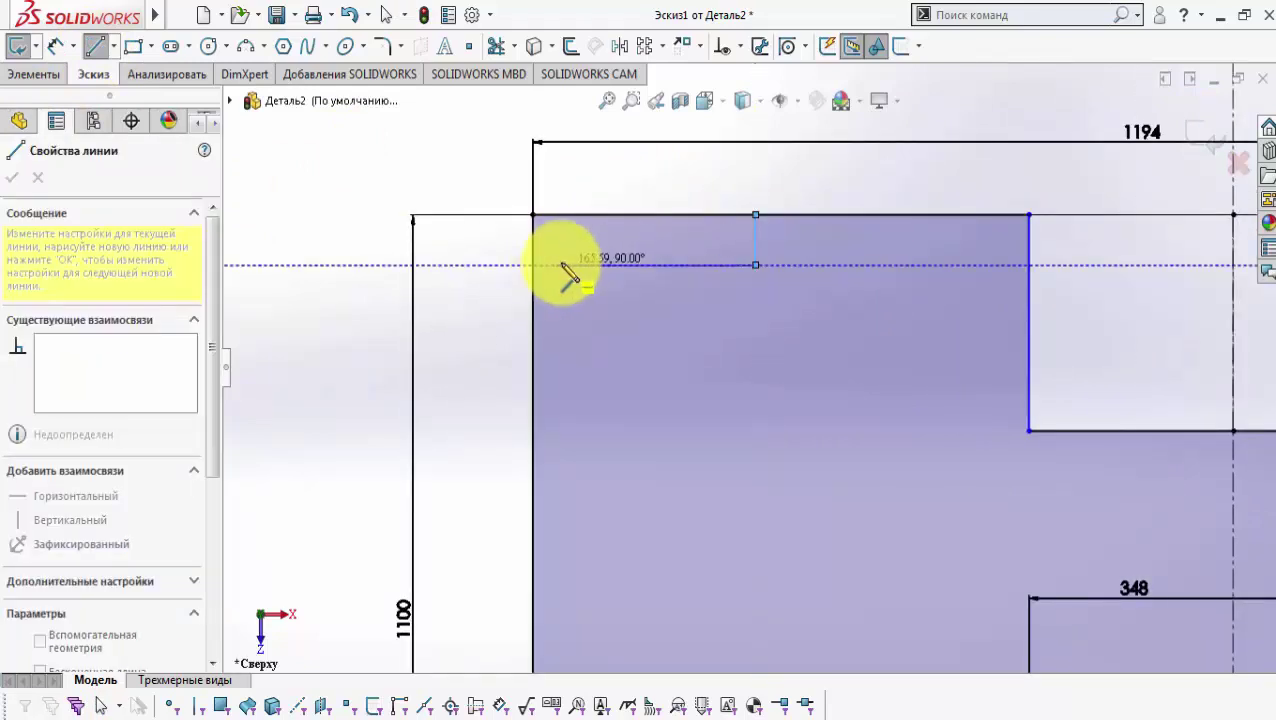
click(562, 265)
click(562, 524)
double_click(482, 524)
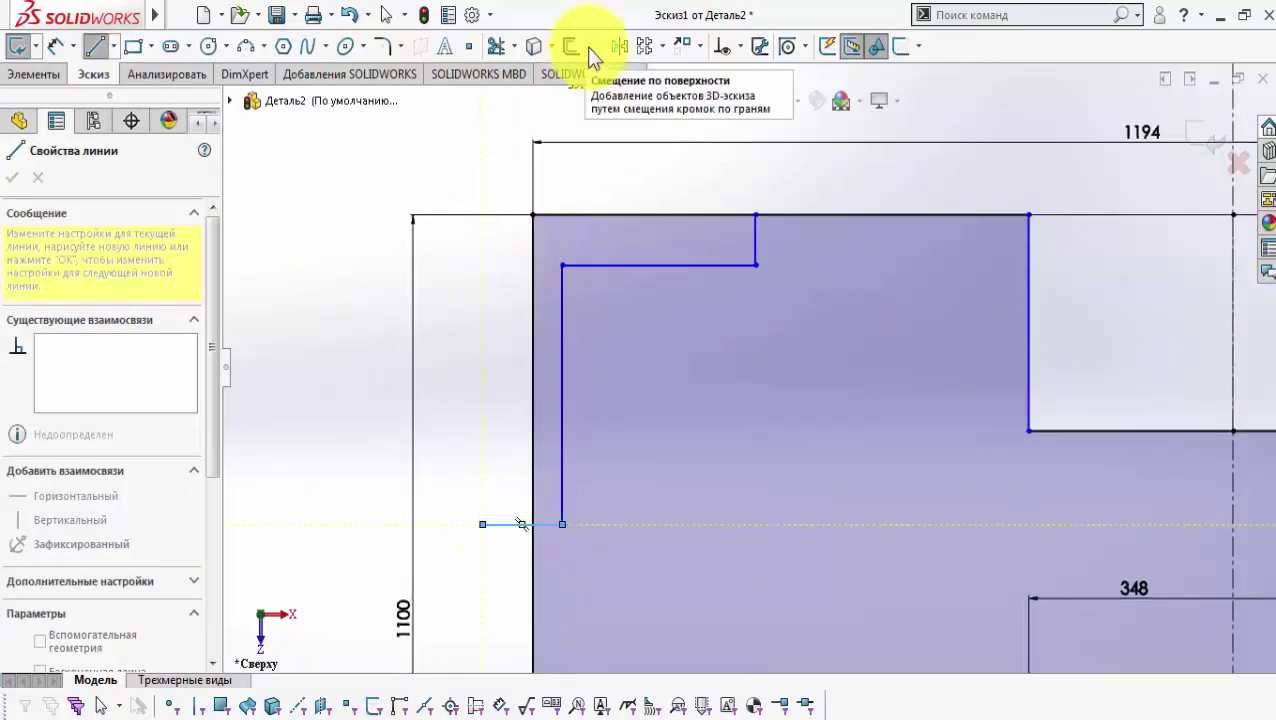
click(496, 46)
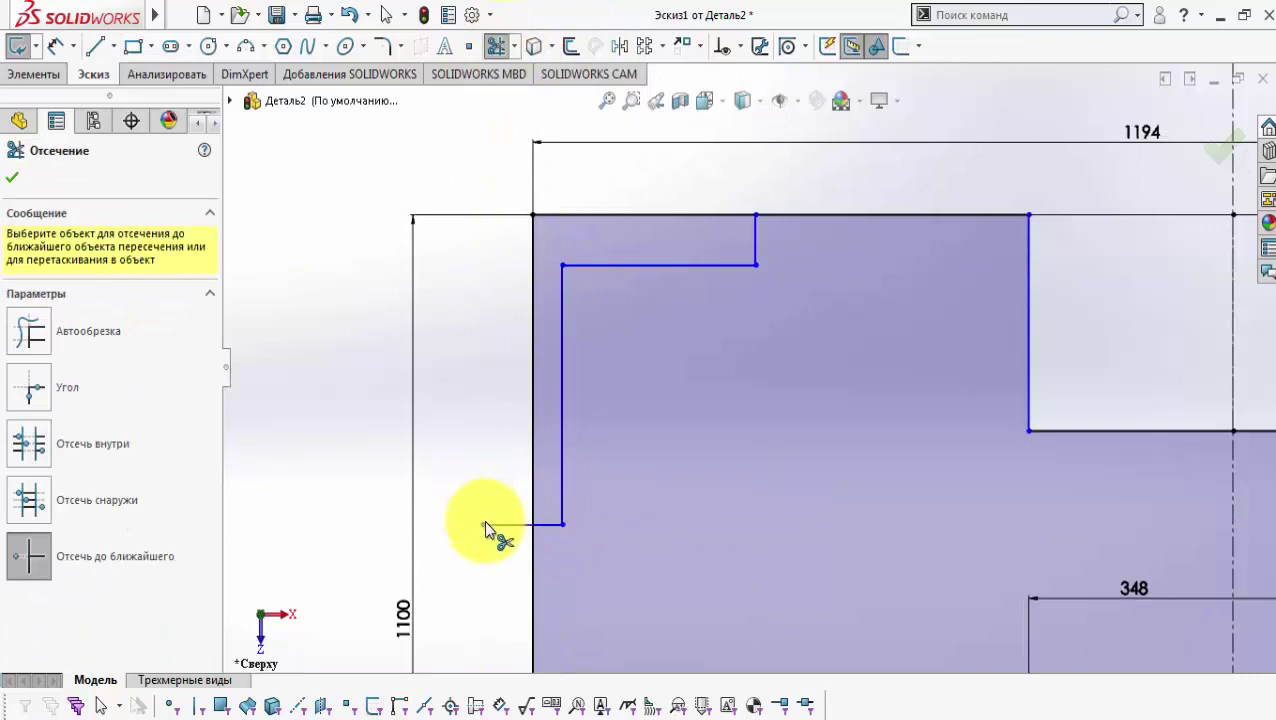
Step: Dimension the stepped contour's vertical line 4 mm from the outer left edge
click(57, 46)
click(561, 336)
click(535, 348)
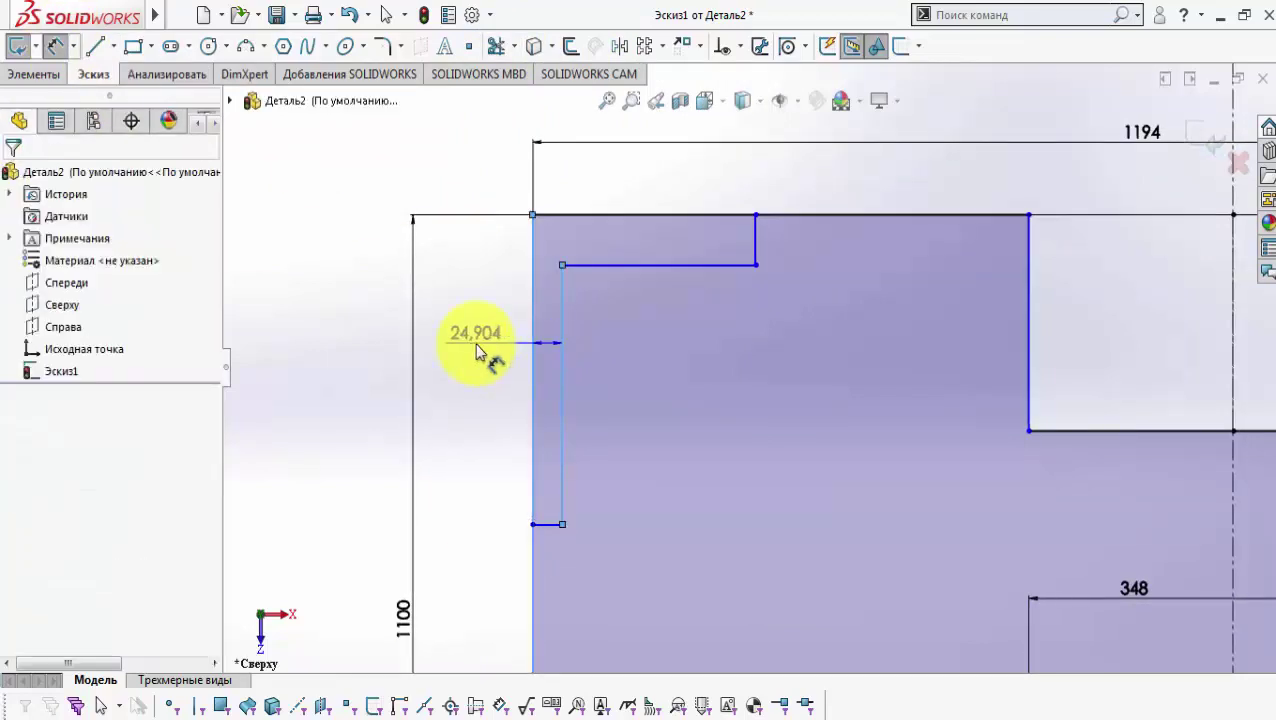
click(475, 343)
text(4)
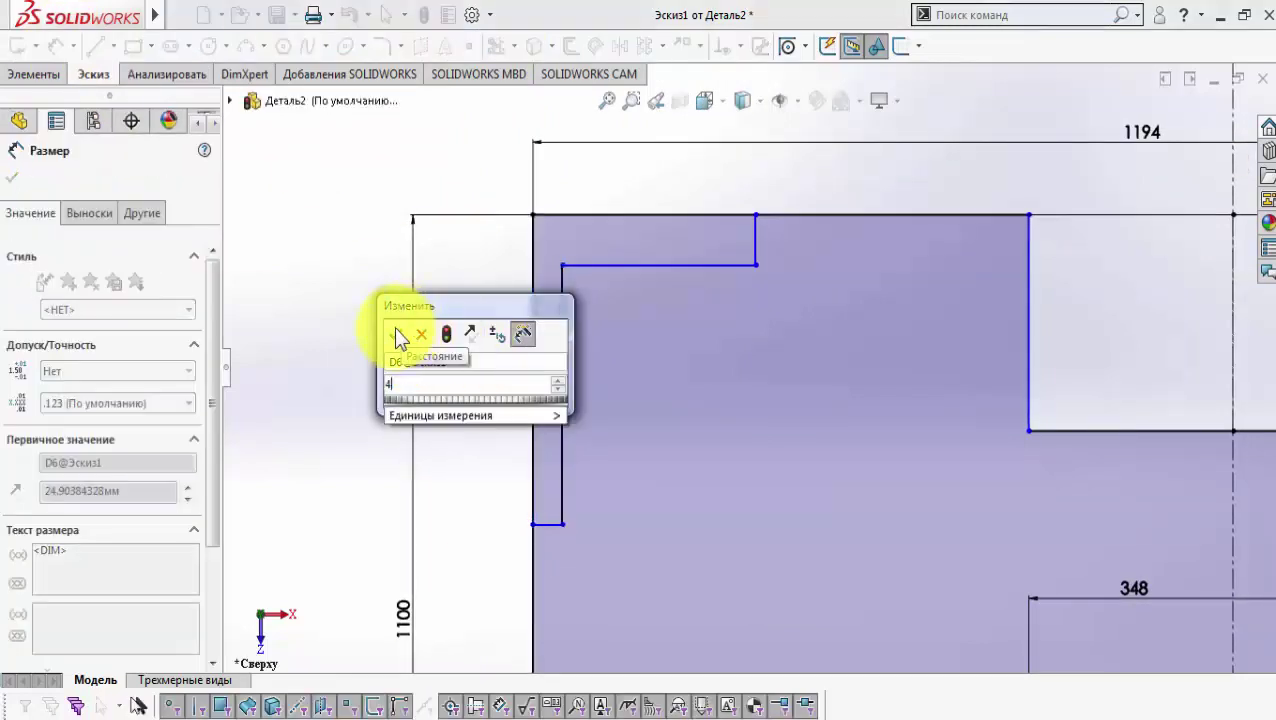
click(396, 334)
Step: Dimension the stepped contour's horizontal line 4 mm from the outer top edge
click(641, 265)
click(645, 214)
click(657, 190)
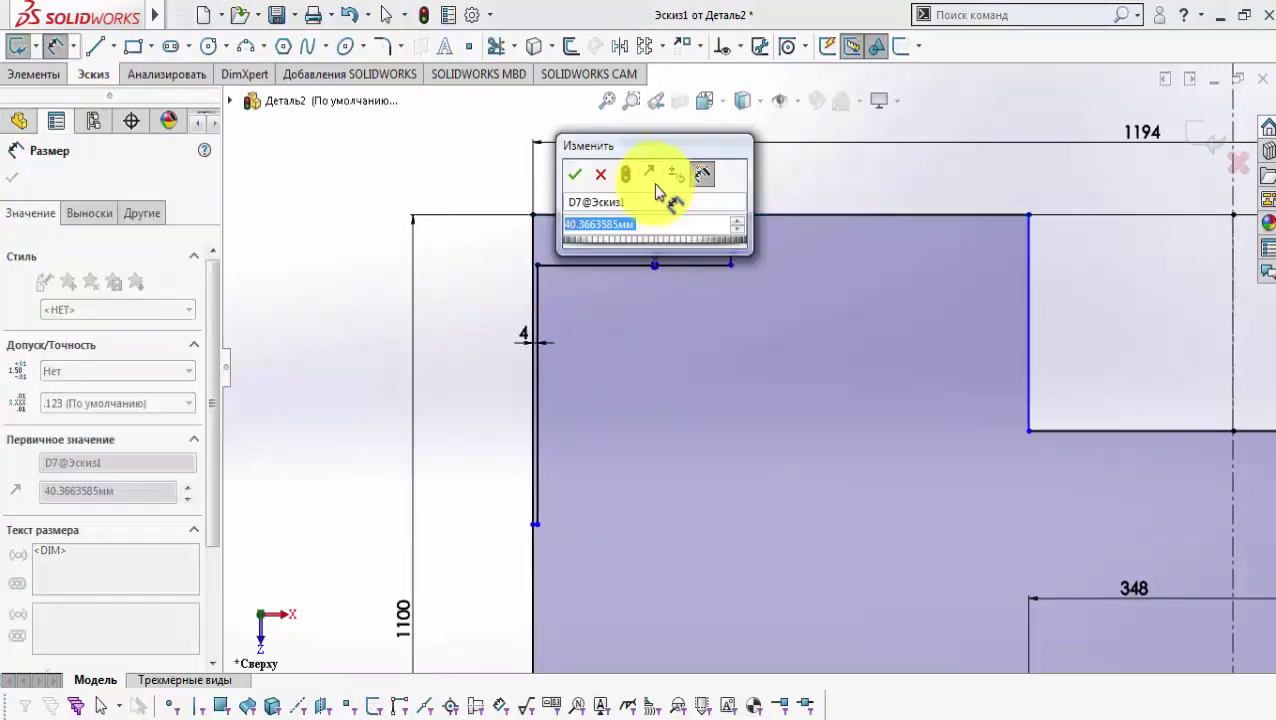
text(4)
click(575, 177)
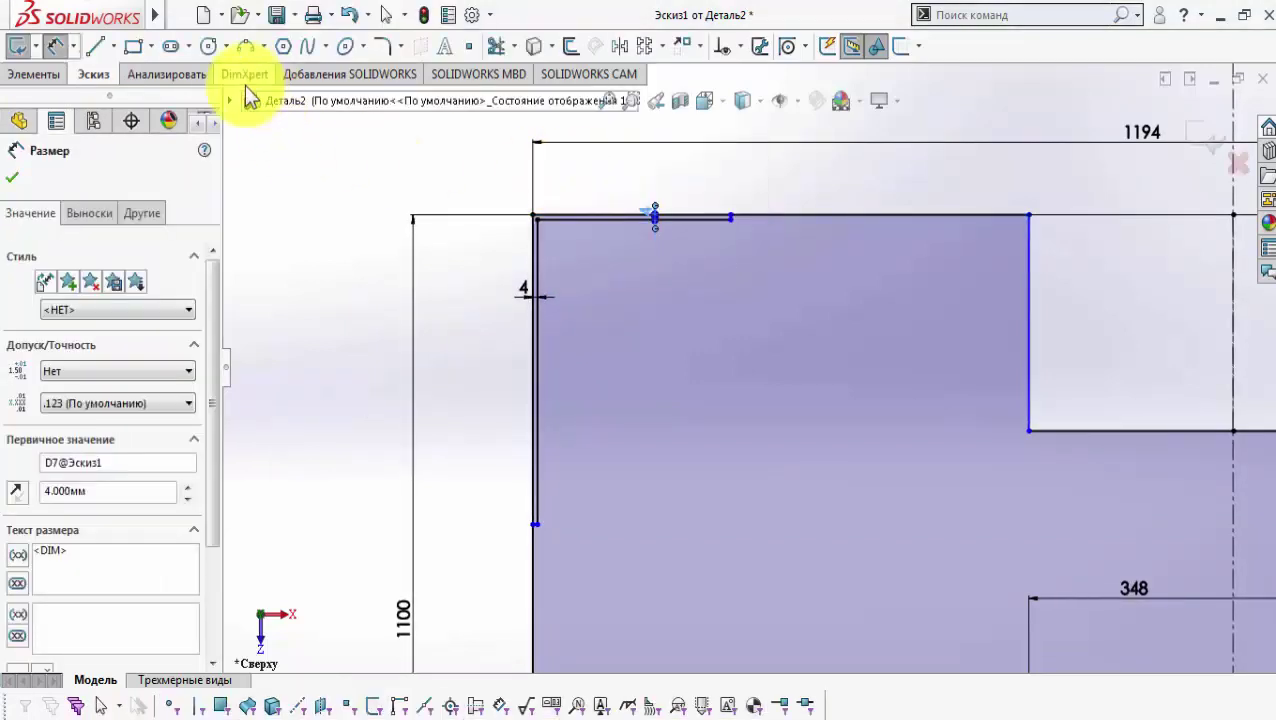
click(16, 180)
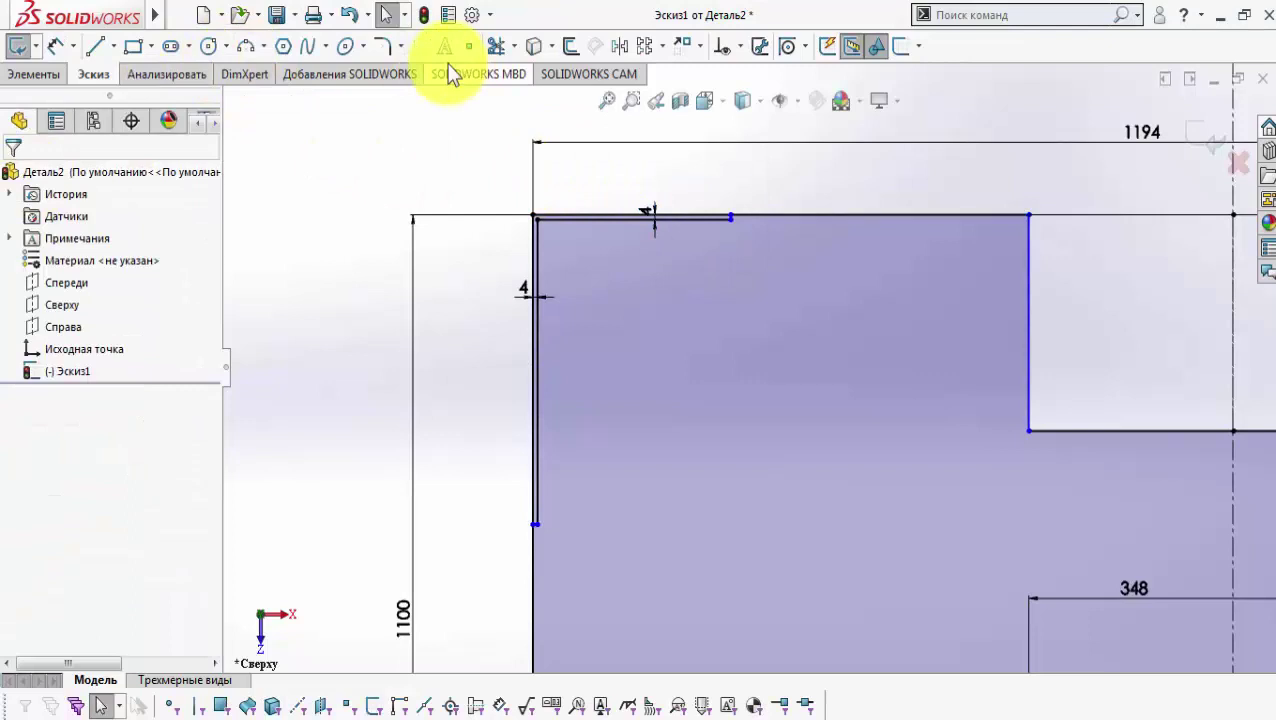
Step: Fillet the stepped contour's corner with a 10 mm radius and dimension its far horizontal end 173 mm from the outer left edge
click(383, 47)
click(541, 227)
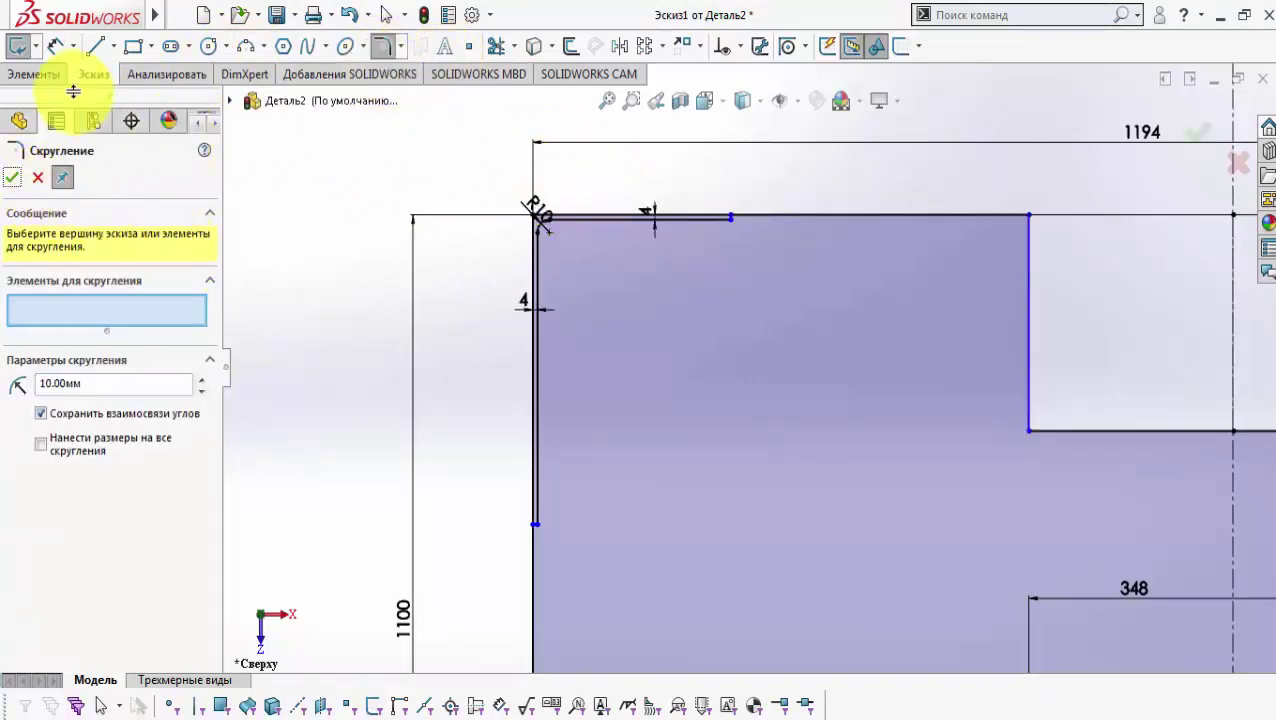
click(56, 47)
scroll(586, 250, down, 2)
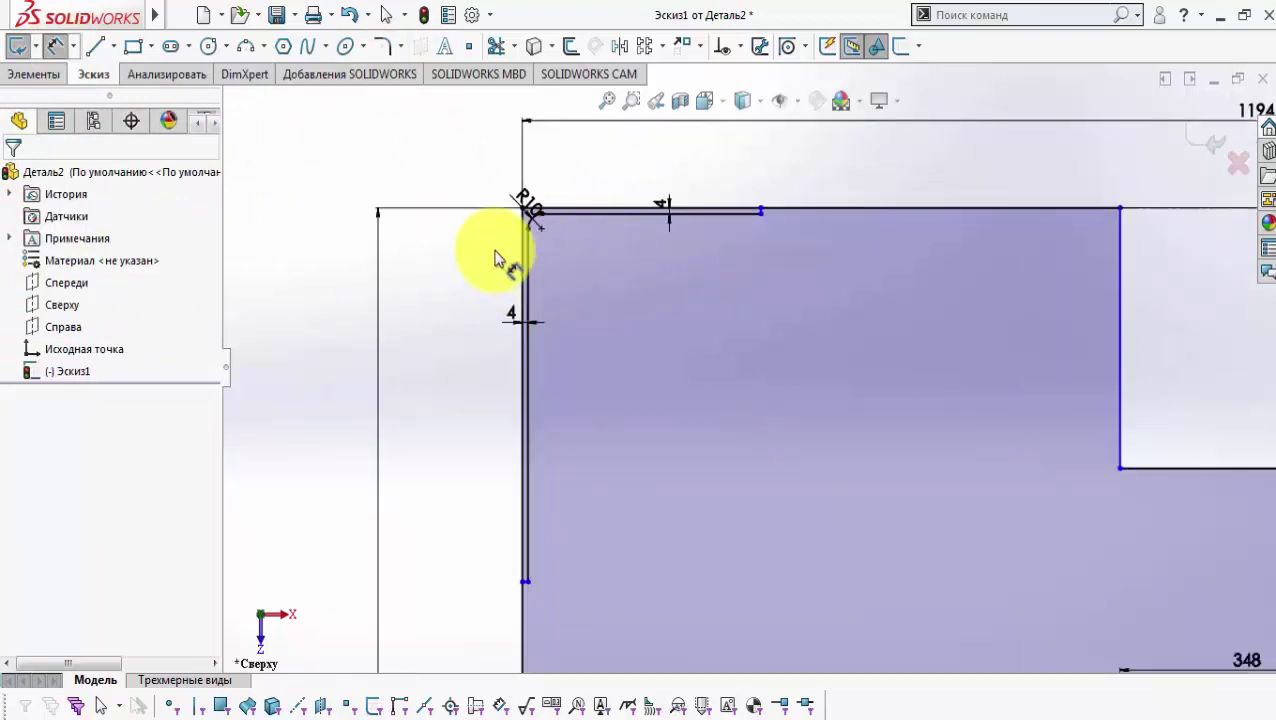
click(522, 263)
click(760, 213)
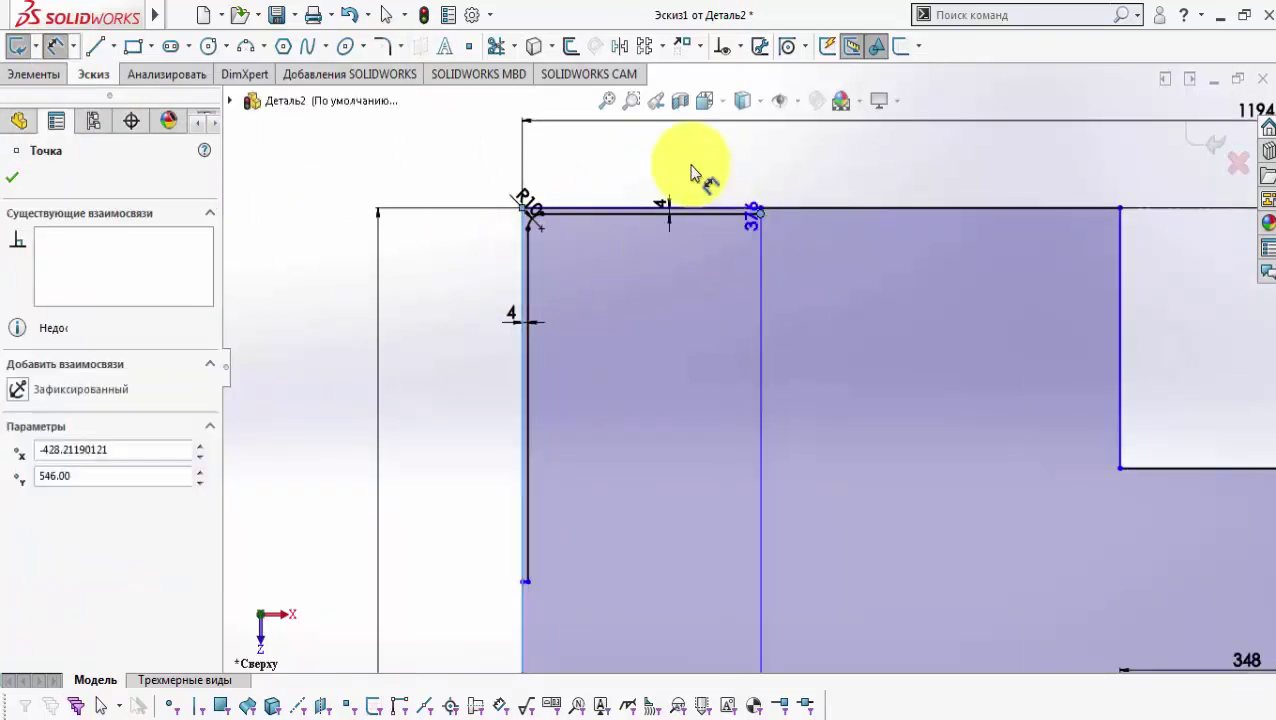
click(677, 170)
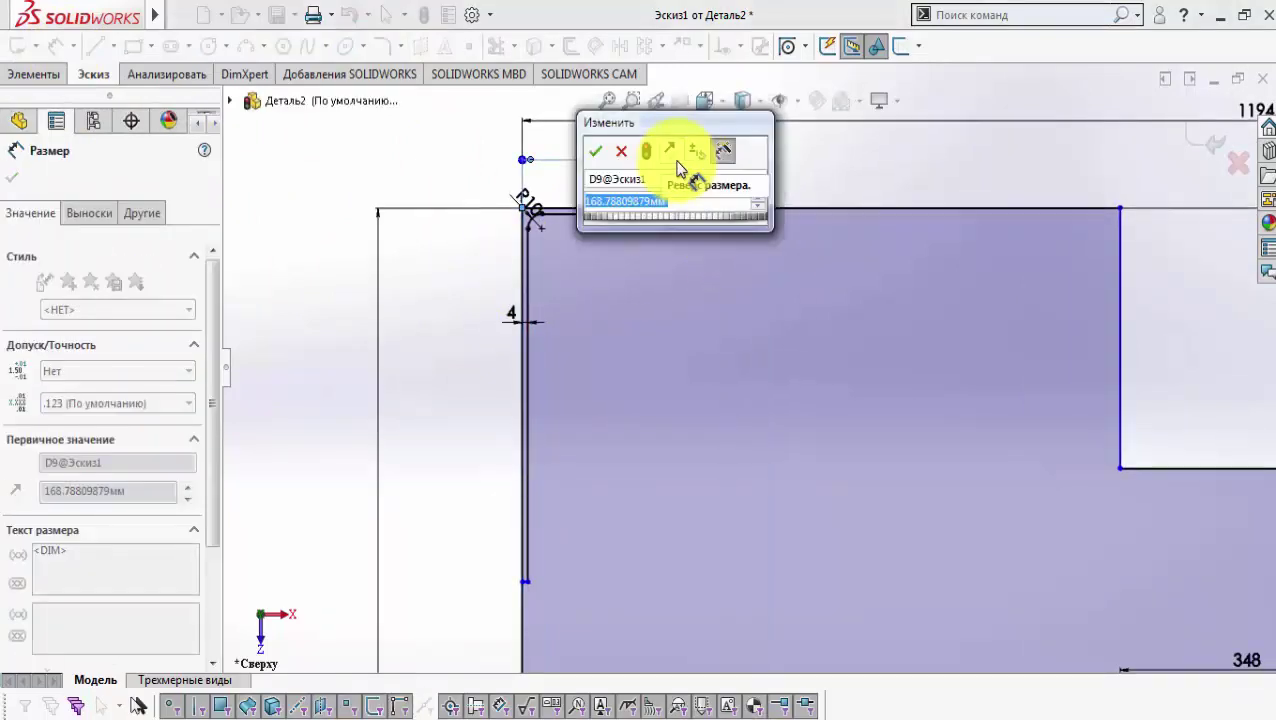
text(173)
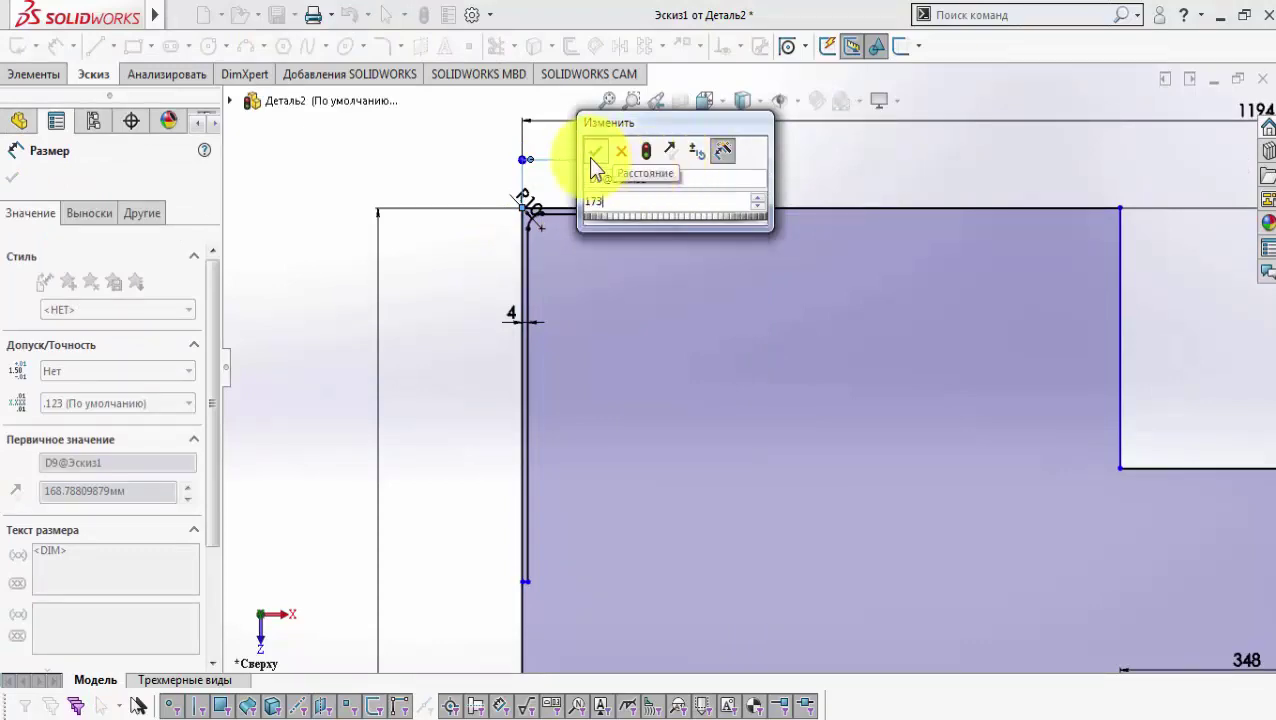
click(595, 151)
Step: Check the PDF drawing in Adobe Acrobat Reader and dimension the stepped contour's lower end 123 mm from the outer top edge in SOLIDWORKS
mouse_move(474, 700)
click(498, 640)
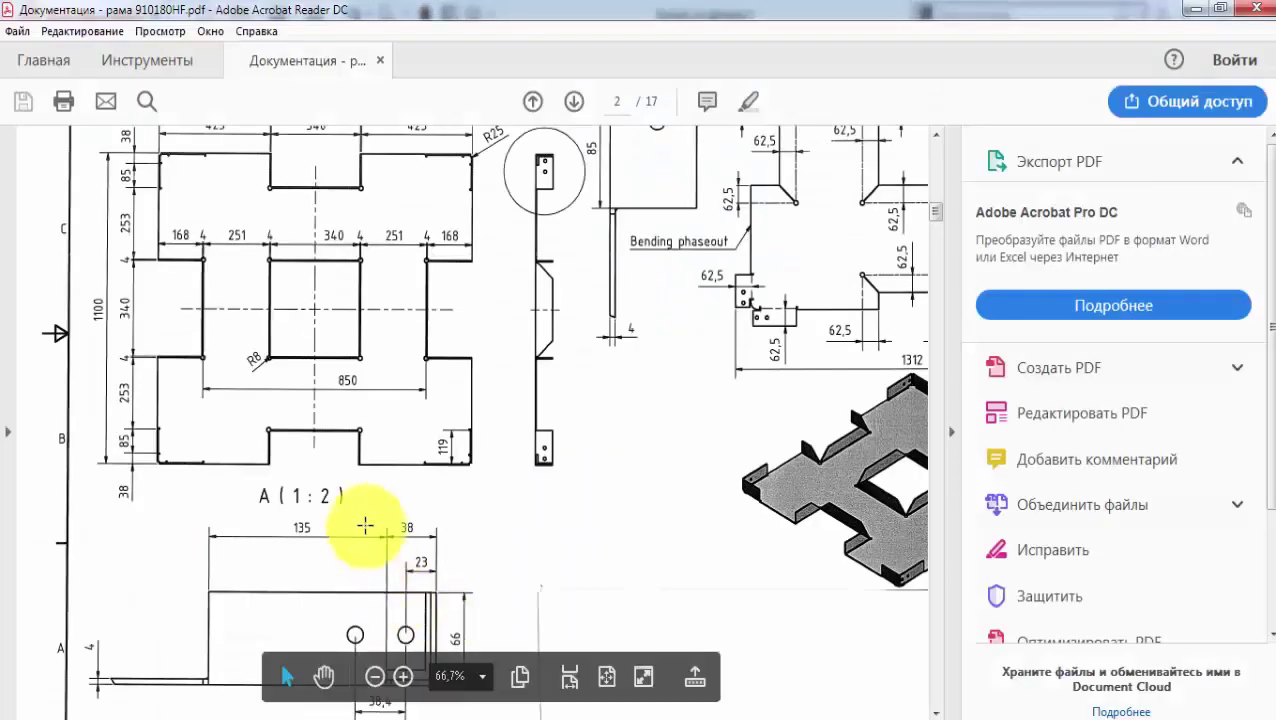
click(1196, 10)
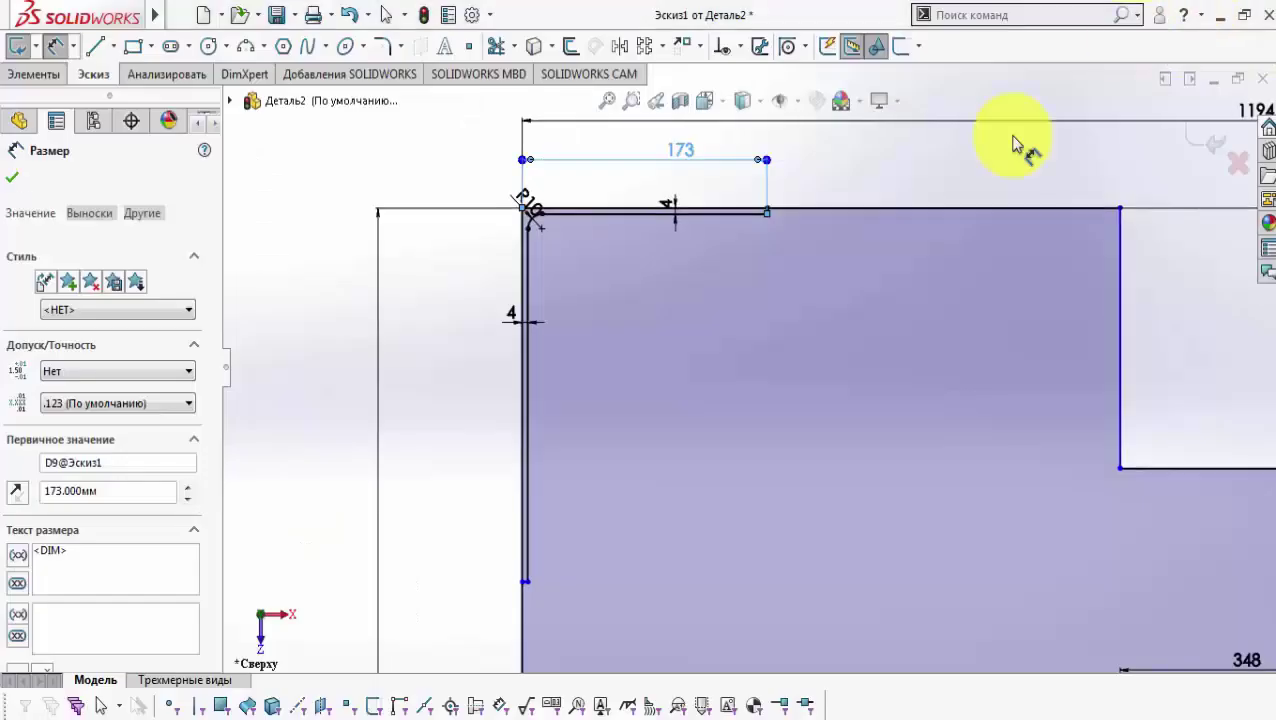
click(792, 212)
click(527, 581)
click(455, 462)
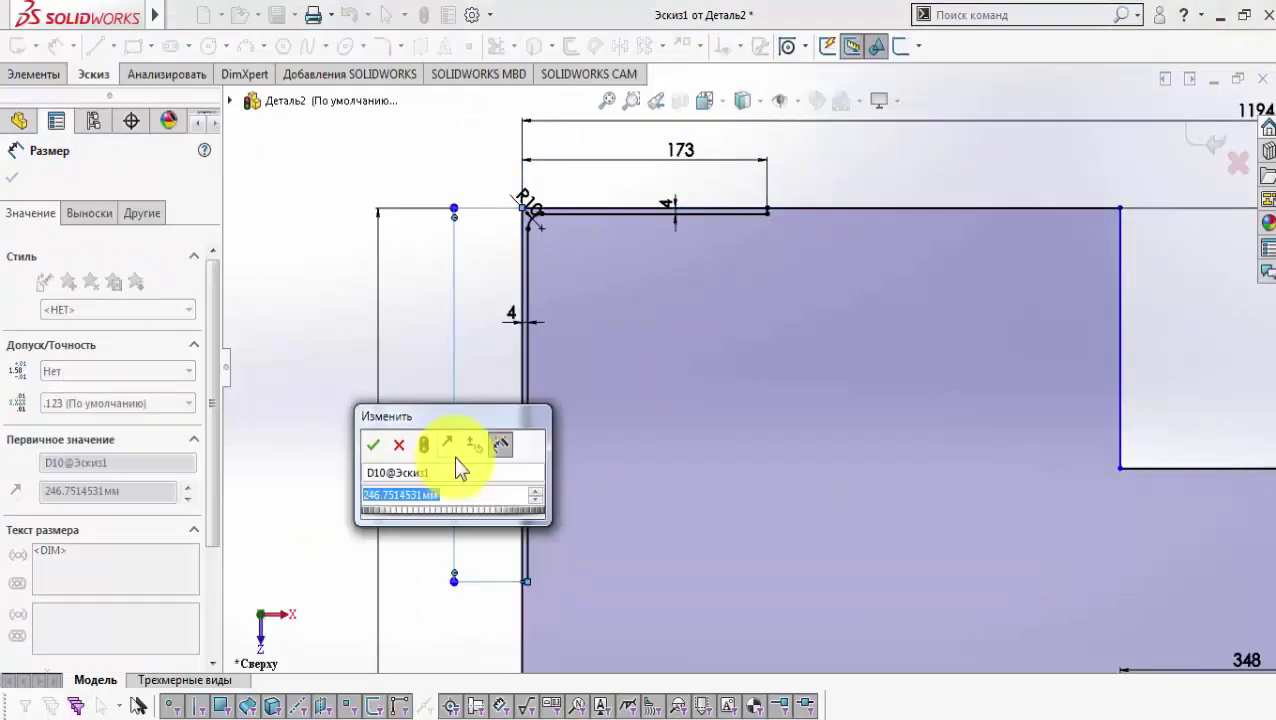
text(123)
click(372, 444)
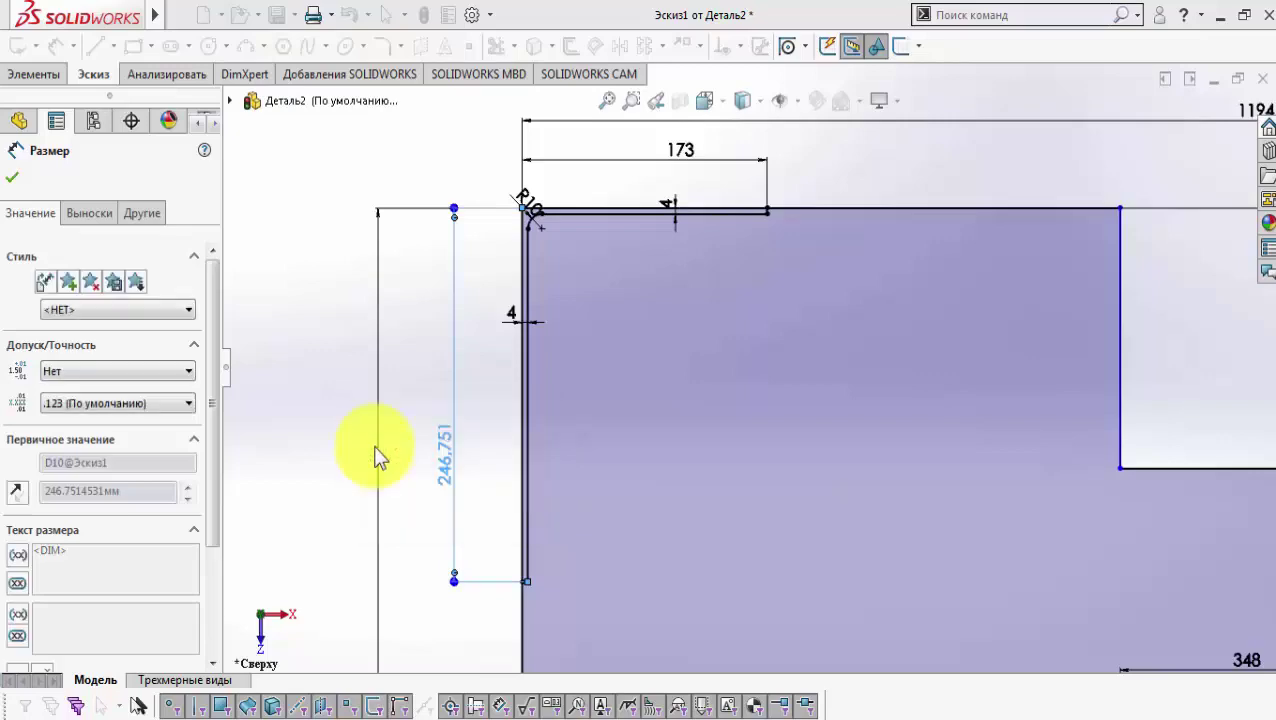
click(498, 712)
scroll(600, 350, up, 4)
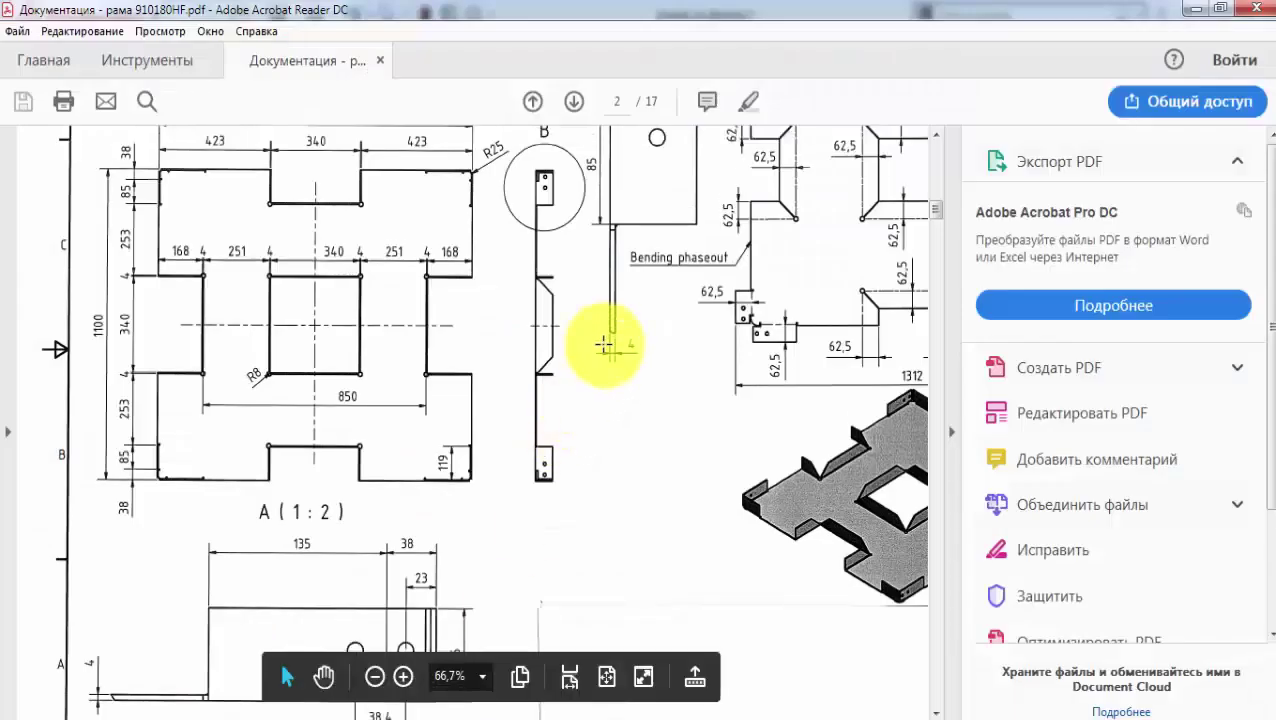
click(1198, 10)
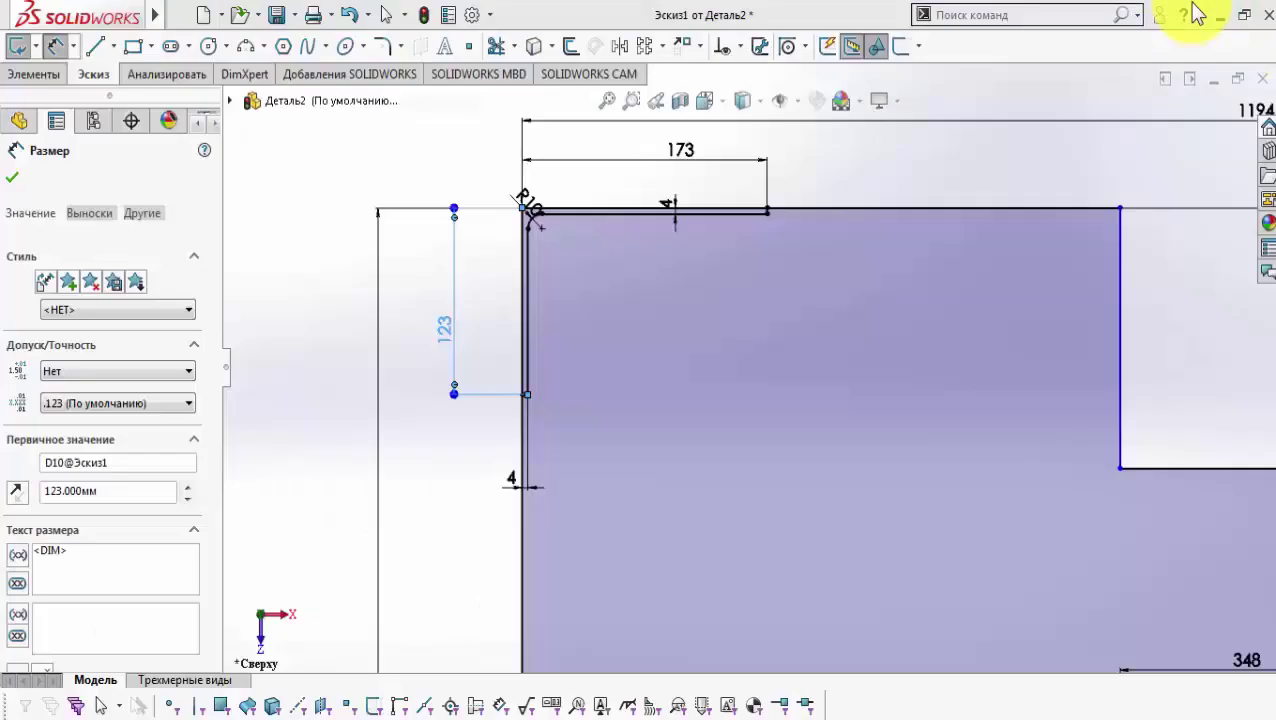
click(313, 356)
Step: Trim the original outline segments outside the stepped contour at the upper-left corner, accepting the removal of associated dimensions
click(494, 48)
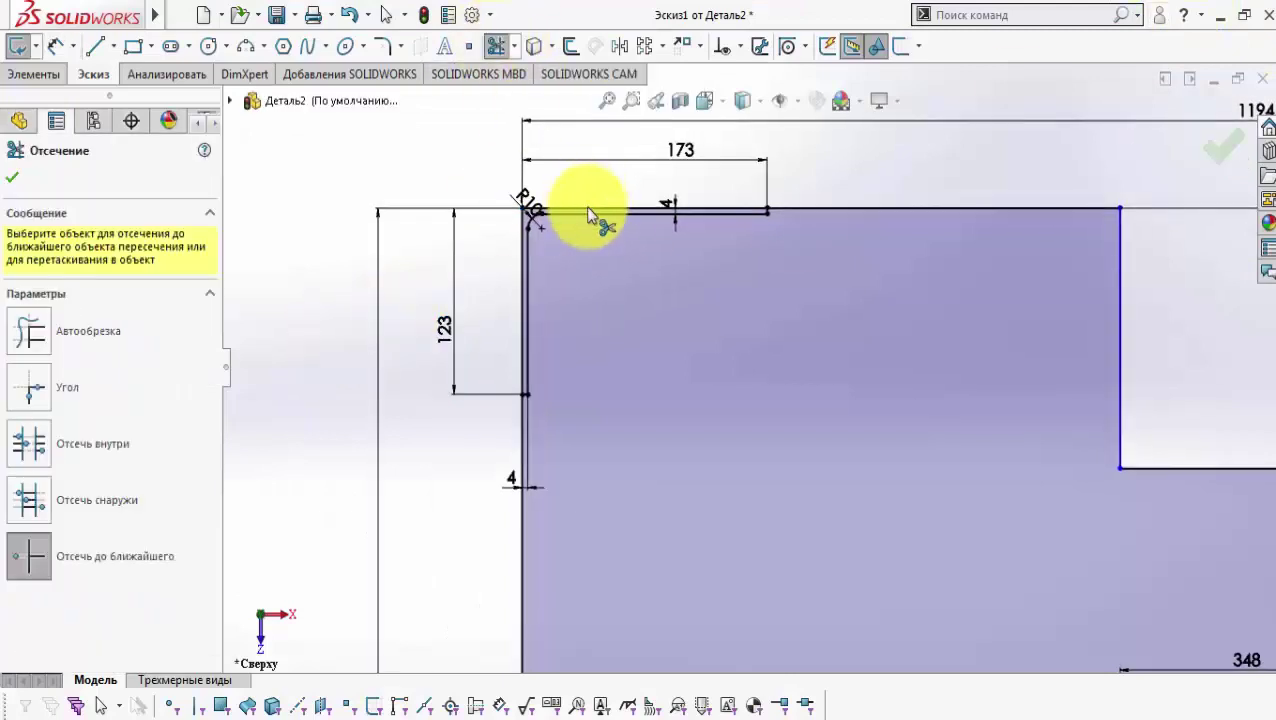
click(590, 214)
click(523, 268)
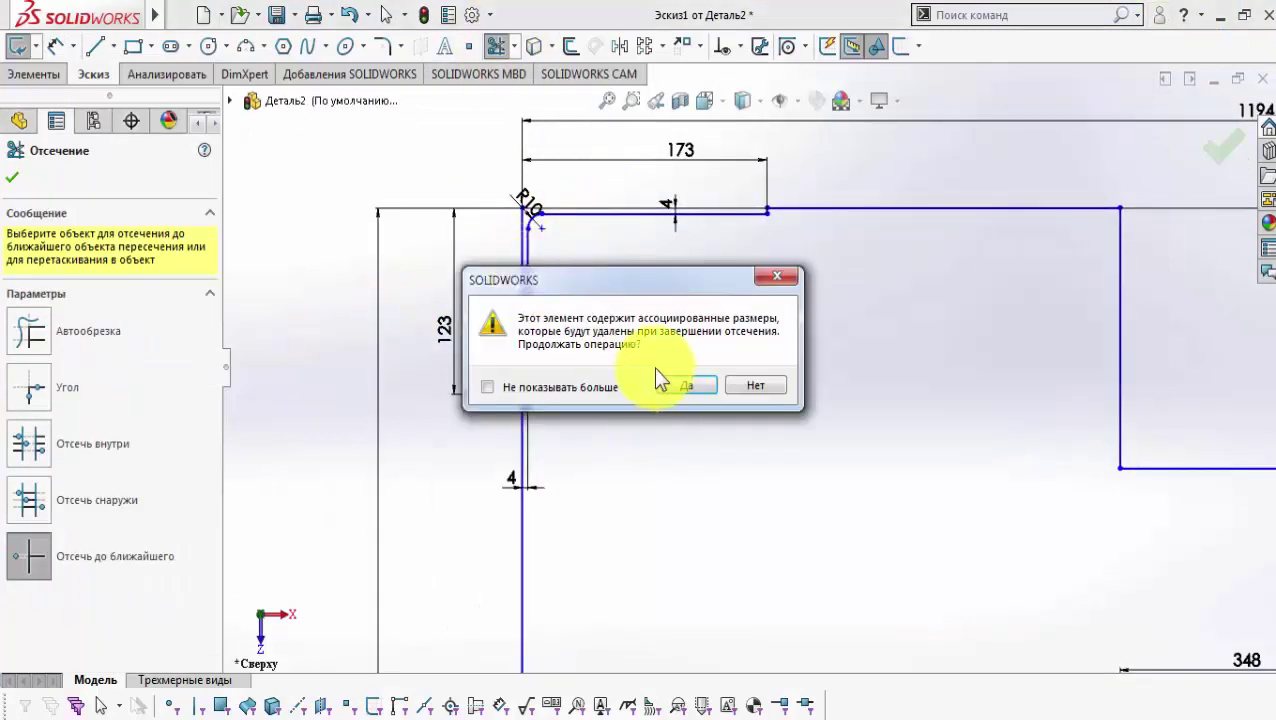
click(677, 384)
right_click(612, 299)
click(638, 362)
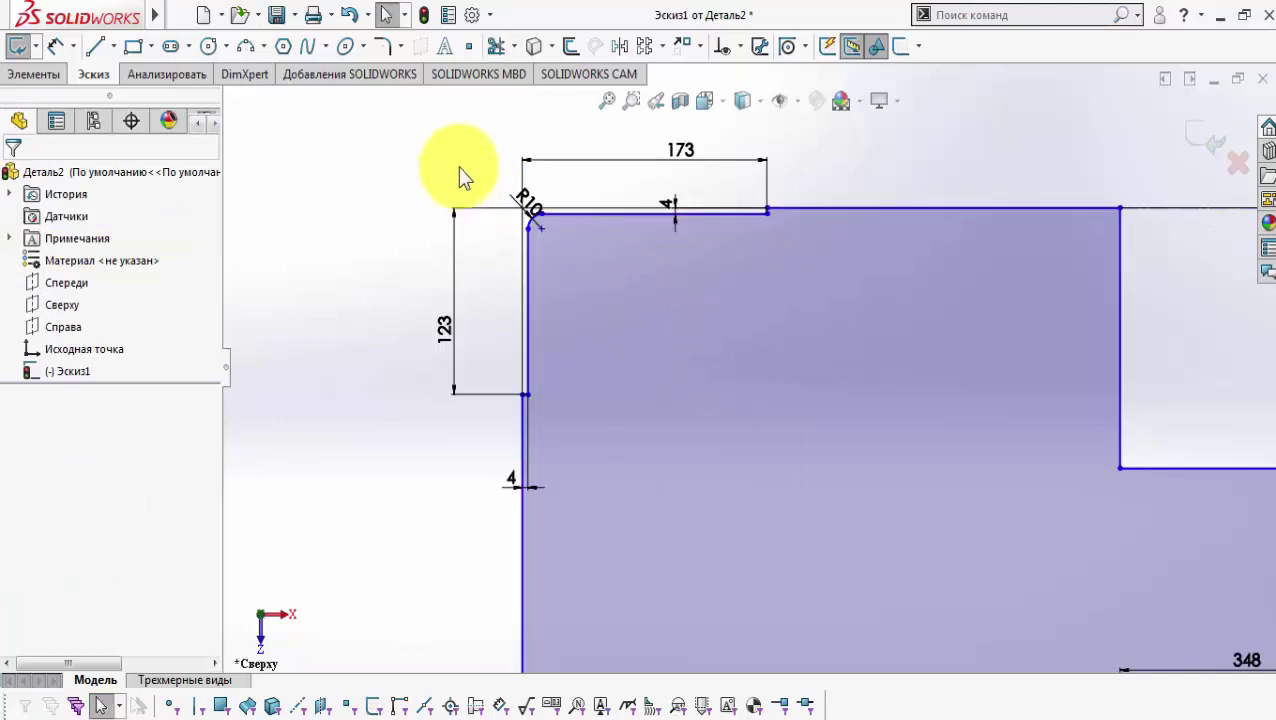
Step: Mirror the upper-left corner's stepped lines and fillet arc about the vertical centerline
key(f)
drag(511, 146, 694, 245)
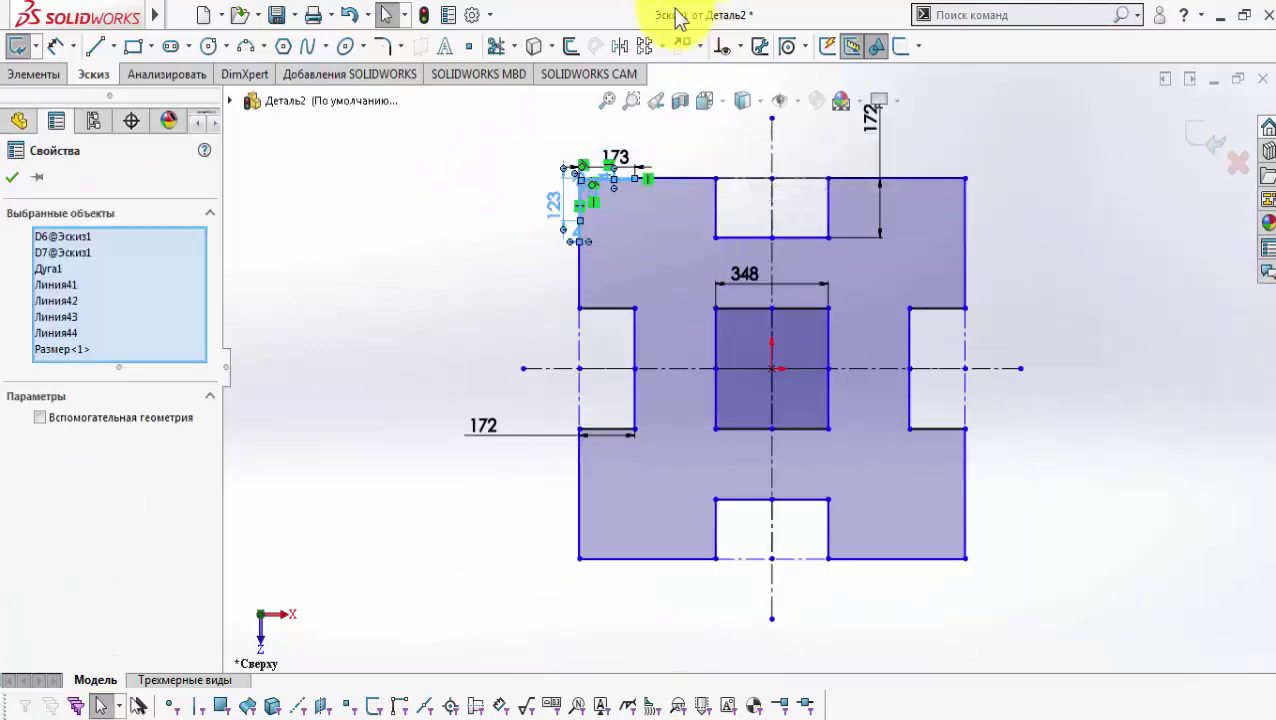
click(620, 46)
click(150, 560)
click(771, 276)
click(16, 178)
Step: Trim the original outline segments outside the mirrored contour at the upper-right corner
click(496, 46)
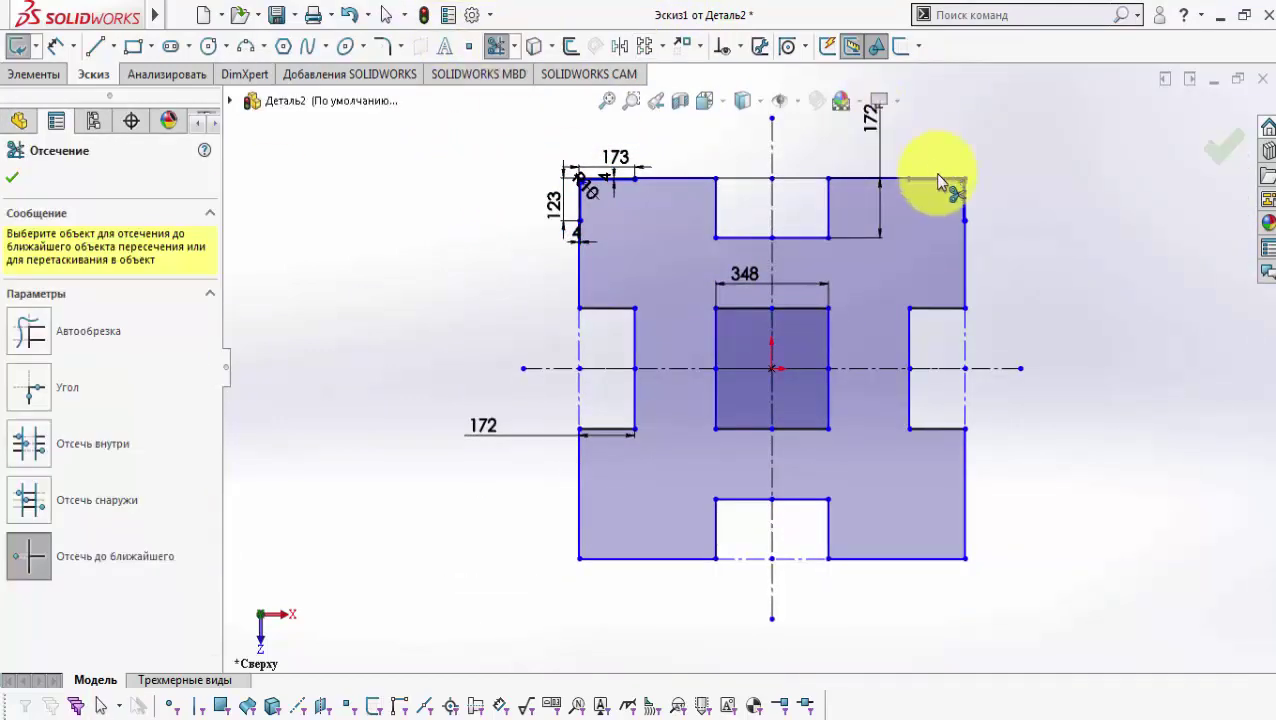
scroll(945, 182, up, 5)
key(f)
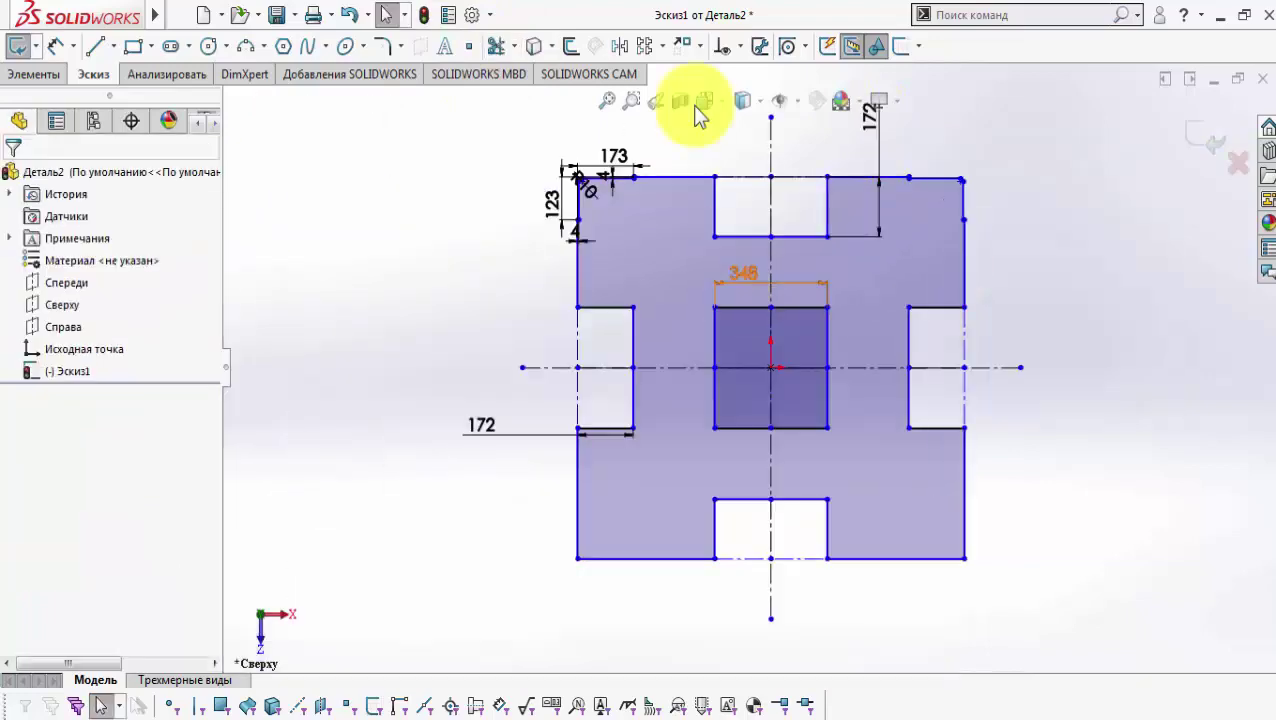
Step: Mirror both upper corner contours about the horizontal centerline onto the lower corners
click(620, 46)
drag(514, 153, 664, 248)
drag(898, 154, 978, 249)
click(174, 650)
click(550, 367)
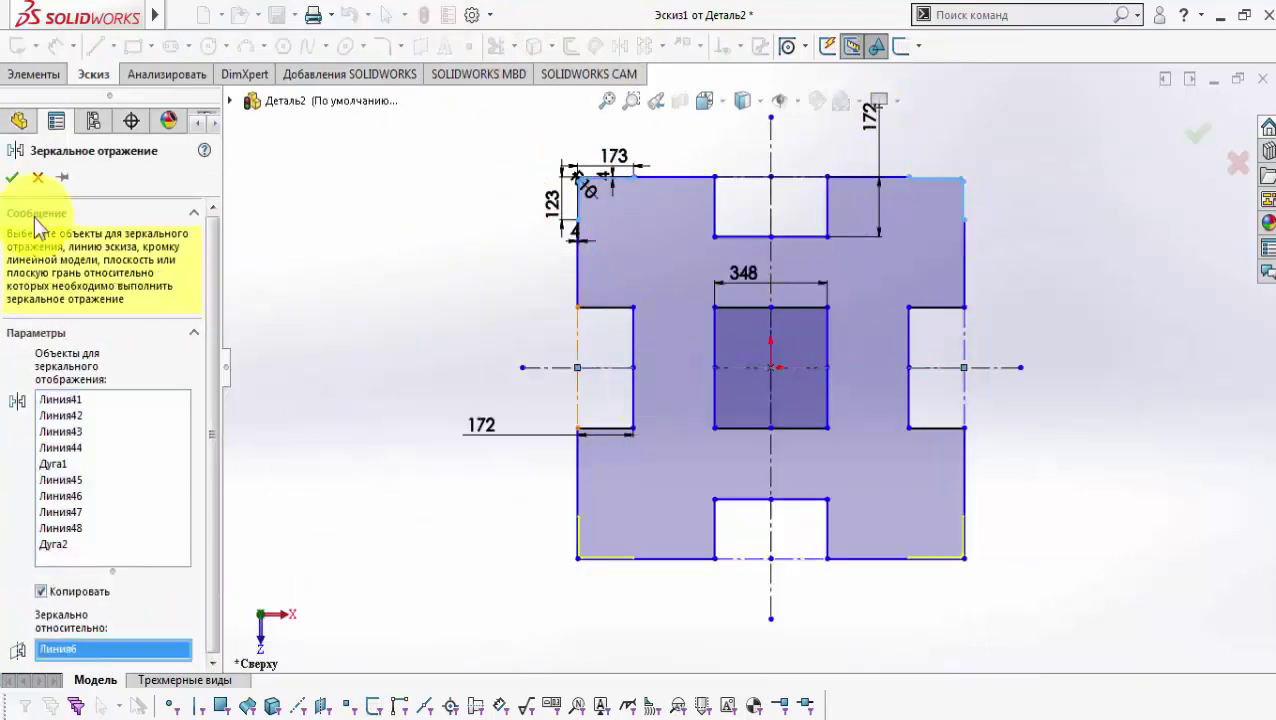
click(13, 178)
Step: Trim the original outline segments outside the mirrored contours at both lower corners and exit the sketch
click(496, 47)
scroll(602, 540, down, 8)
click(376, 449)
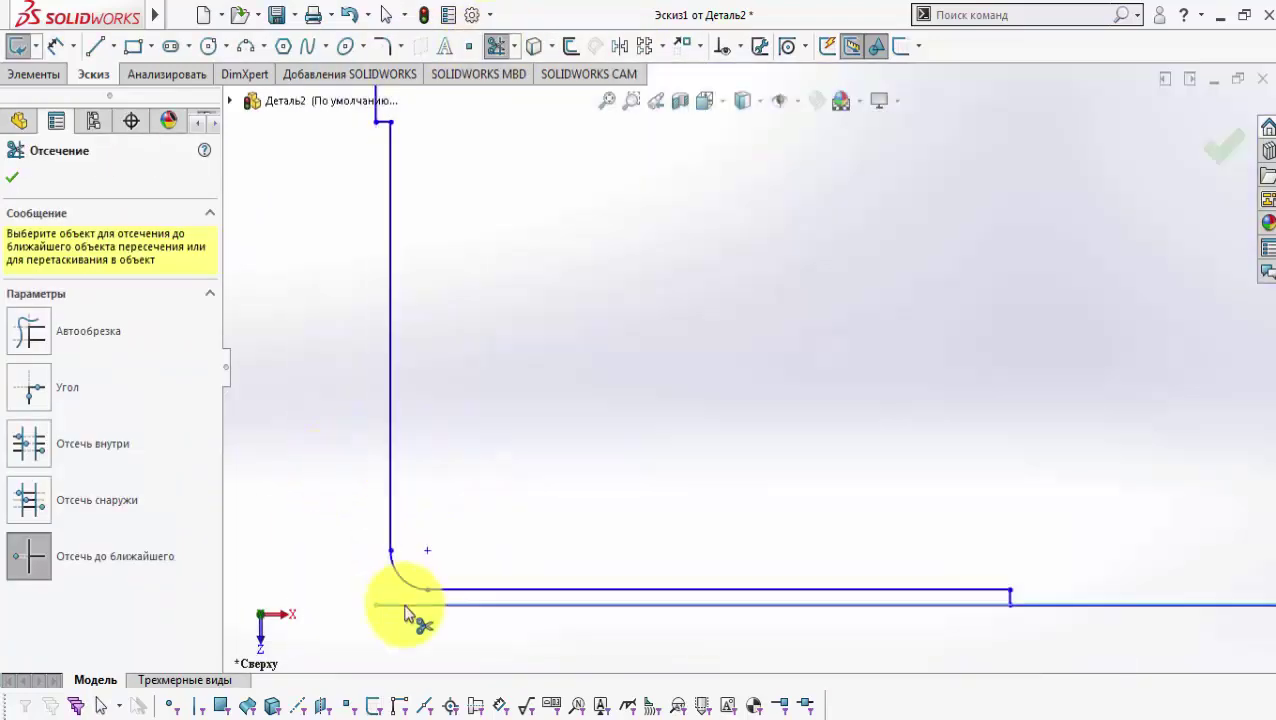
click(407, 605)
scroll(728, 482, up, 8)
scroll(1122, 405, down, 8)
click(818, 481)
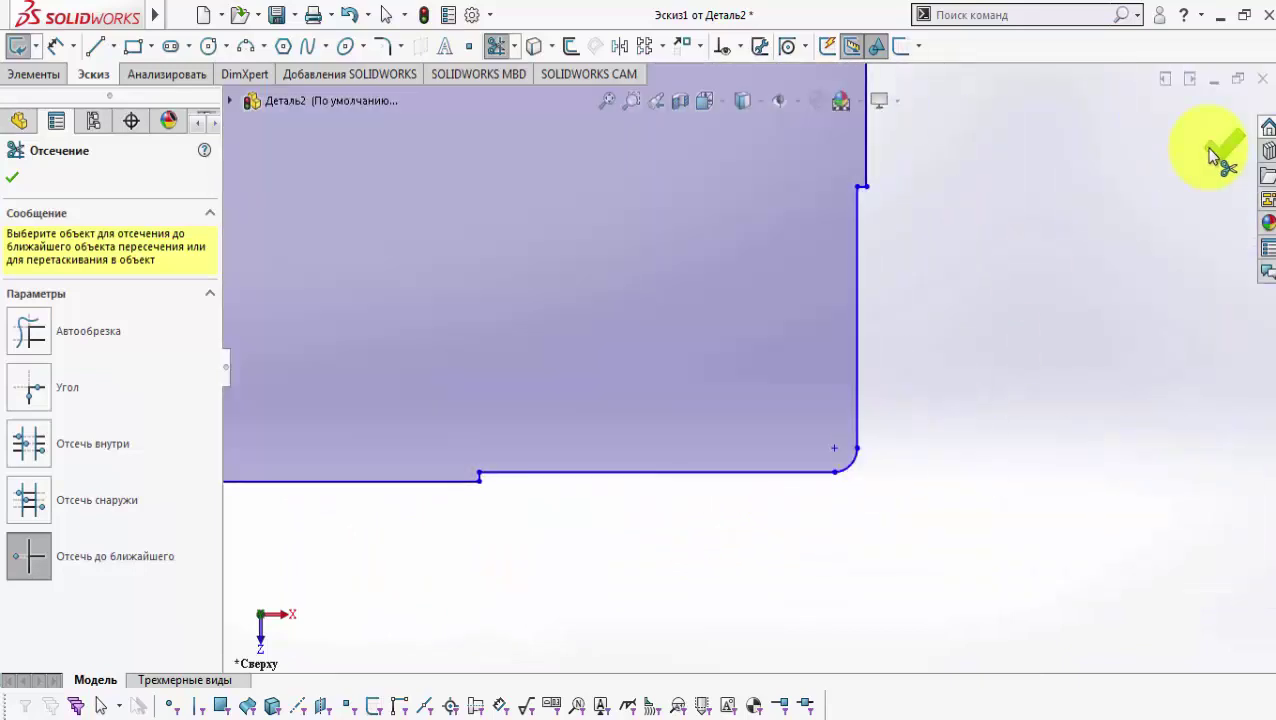
click(1219, 151)
key(f)
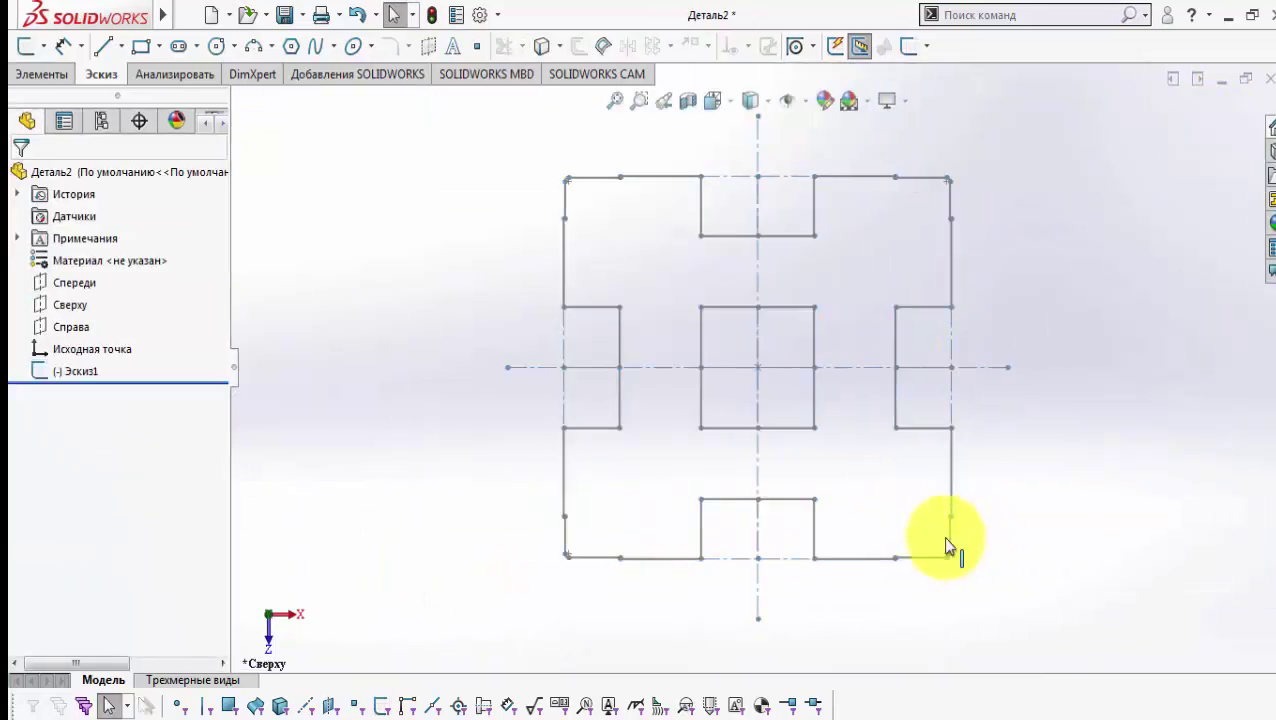
click(79, 371)
click(95, 327)
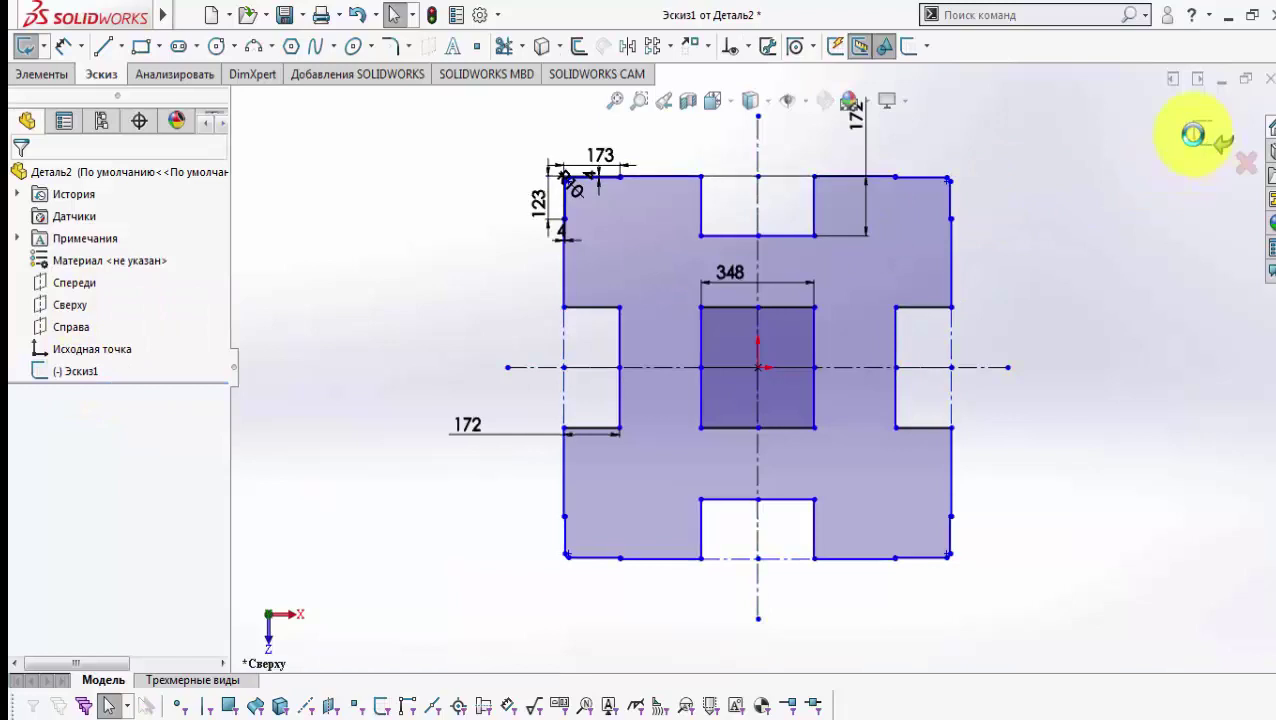
click(1193, 135)
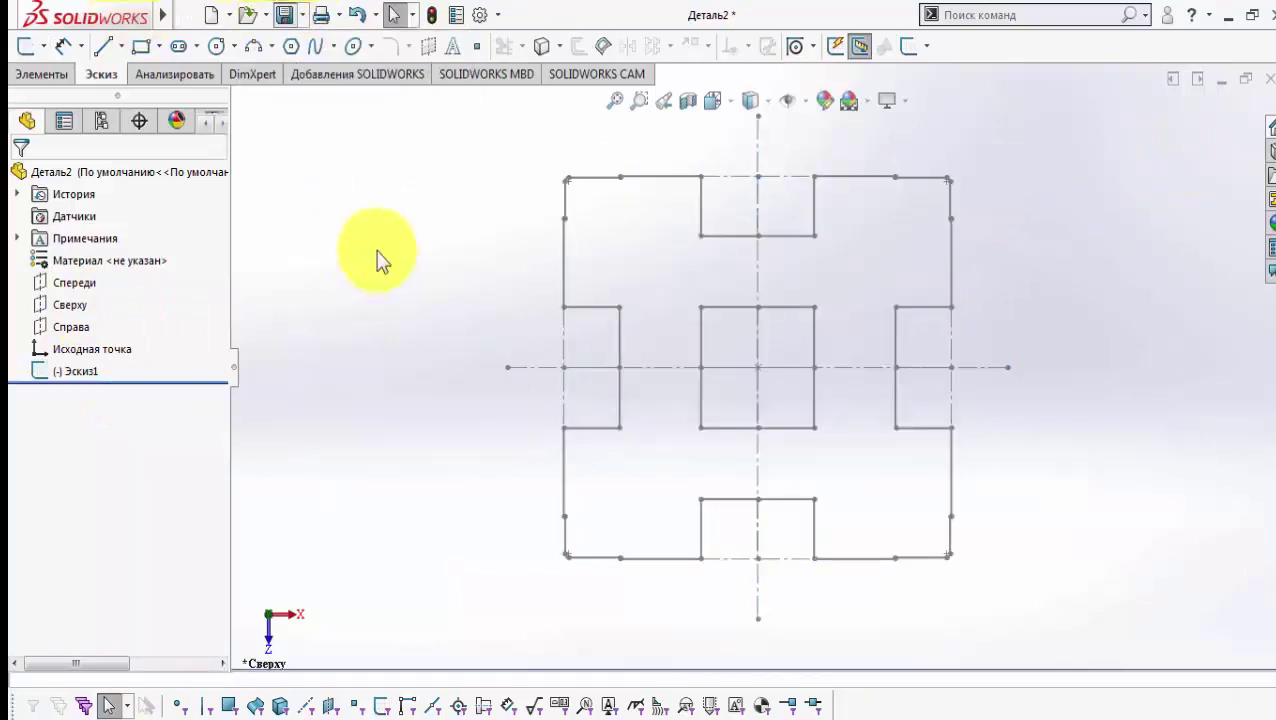
Step: Save the part as Деталь2.SLDPRT in the Гибка folder
click(285, 14)
click(493, 176)
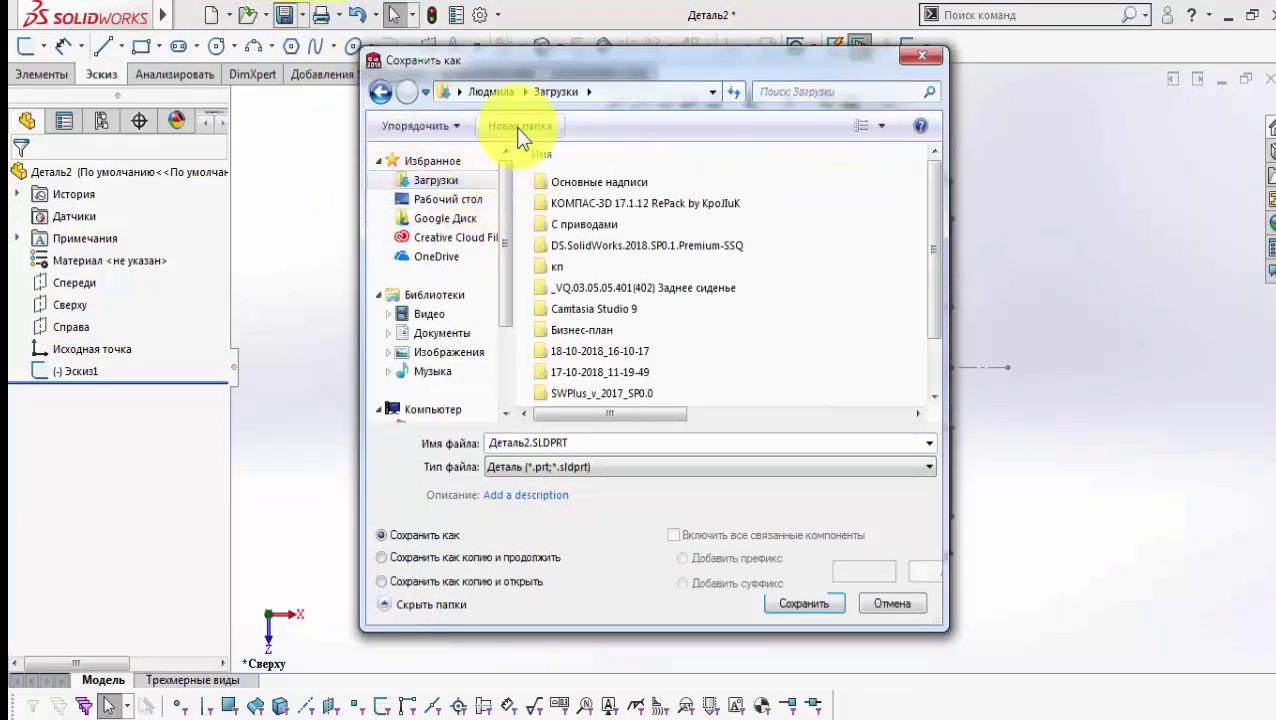
click(519, 128)
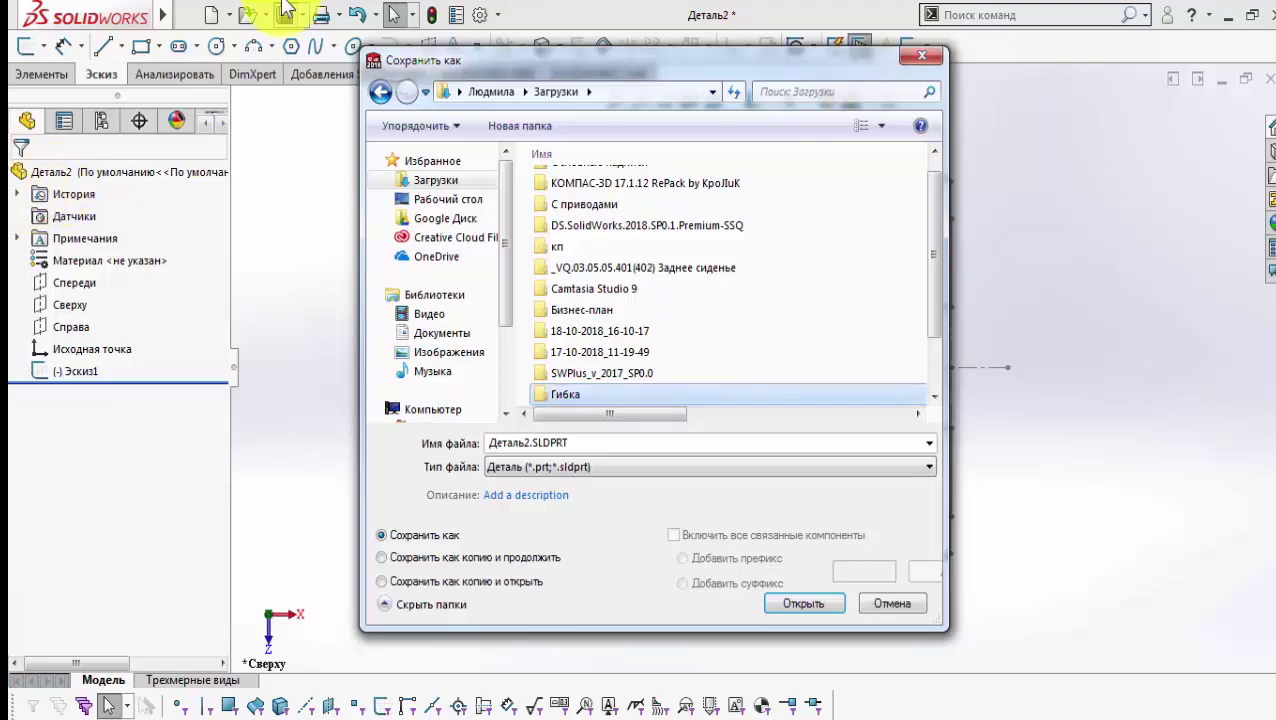
double_click(565, 393)
click(805, 603)
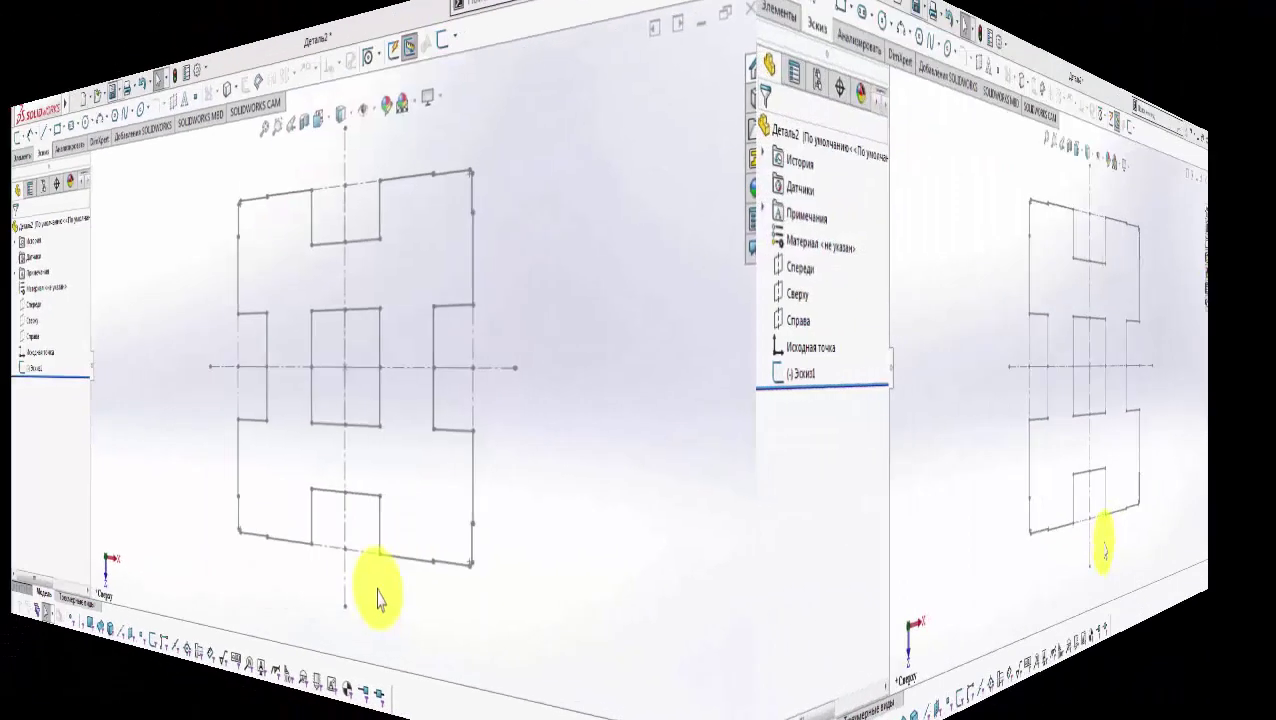
Step: Create a planar surface from the closed flat-profile sketch
click(127, 375)
click(94, 62)
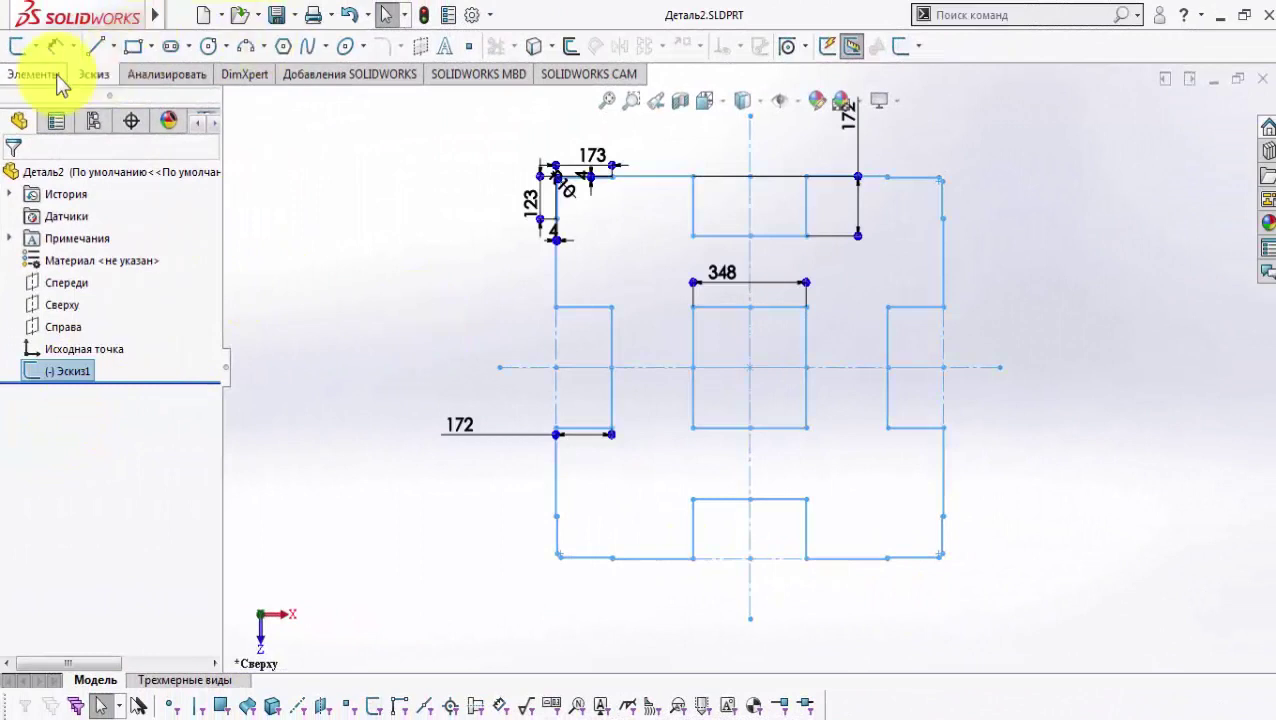
click(176, 47)
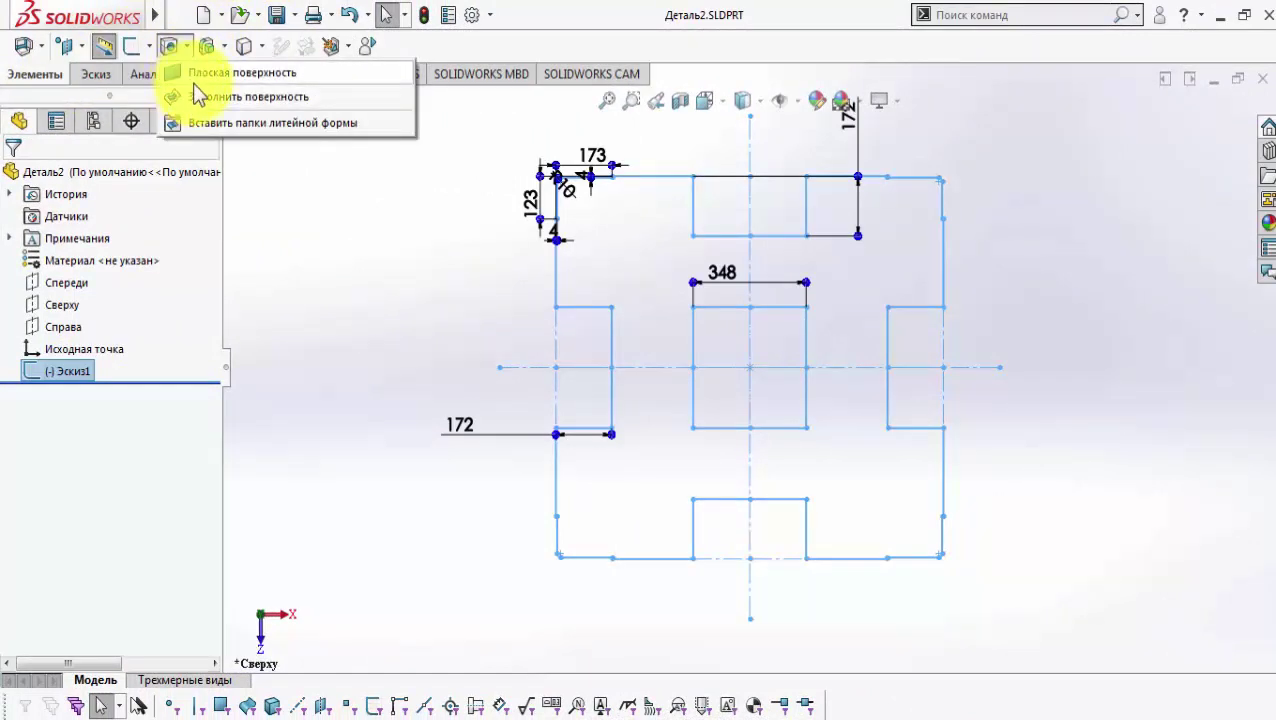
click(200, 80)
click(18, 177)
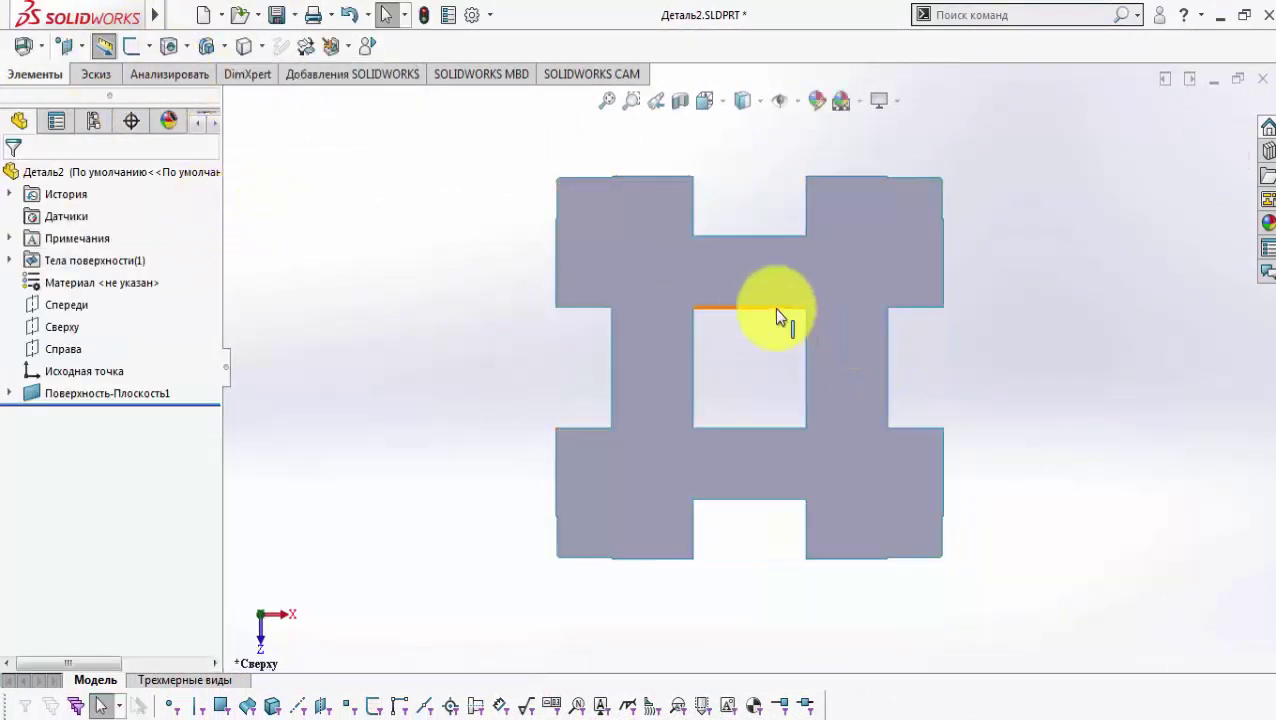
Step: Create a reference plane through the upper edge of the central opening, perpendicular to the planar surface
click(770, 308)
click(66, 49)
click(110, 76)
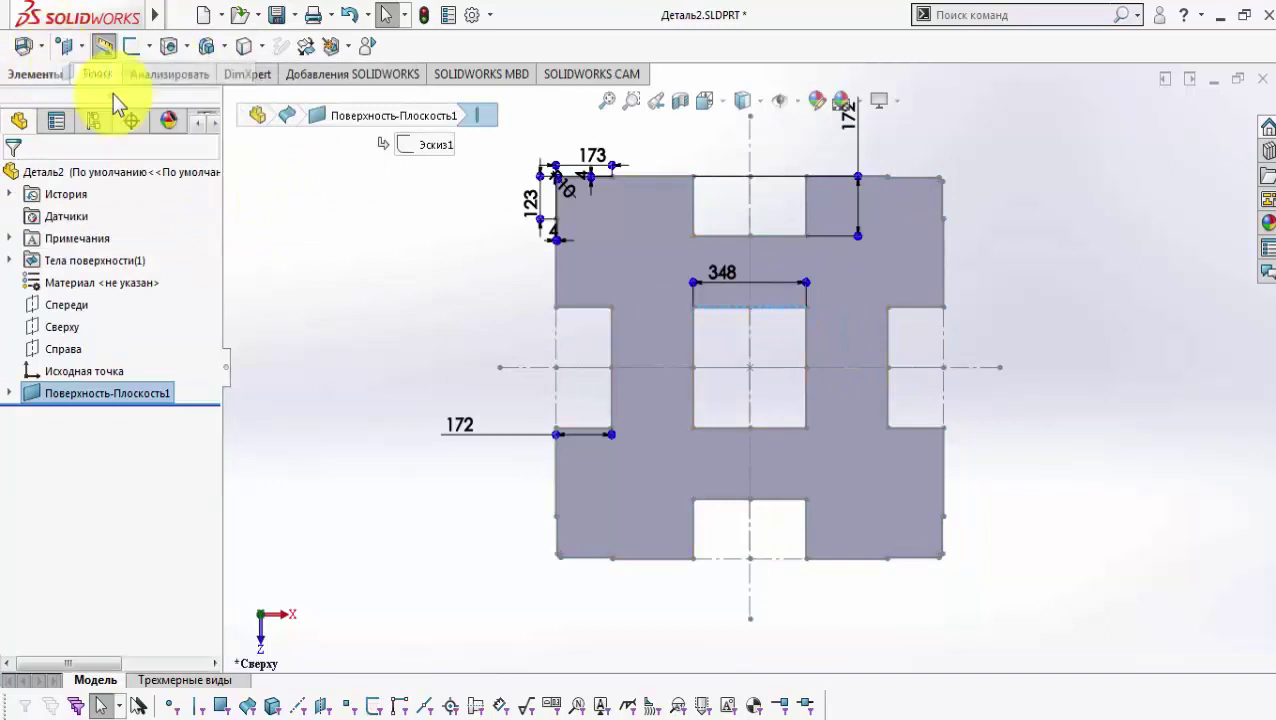
click(626, 260)
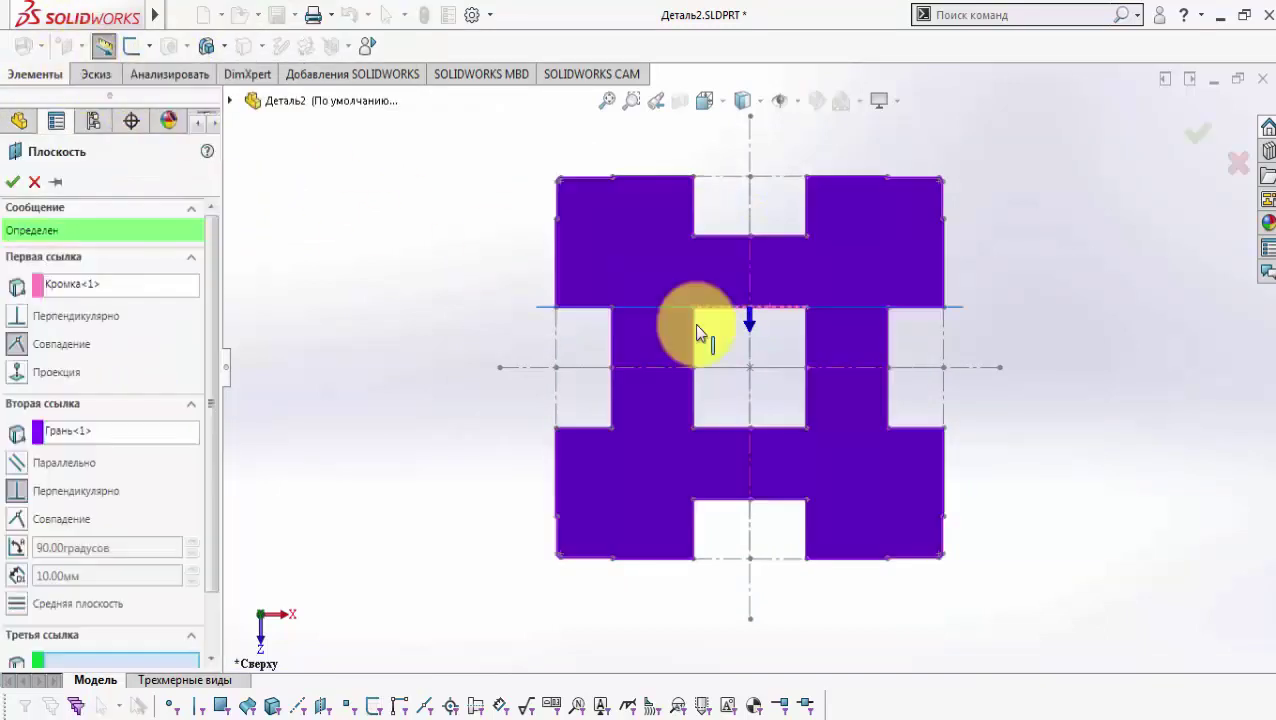
middle_drag(698, 325, 760, 195)
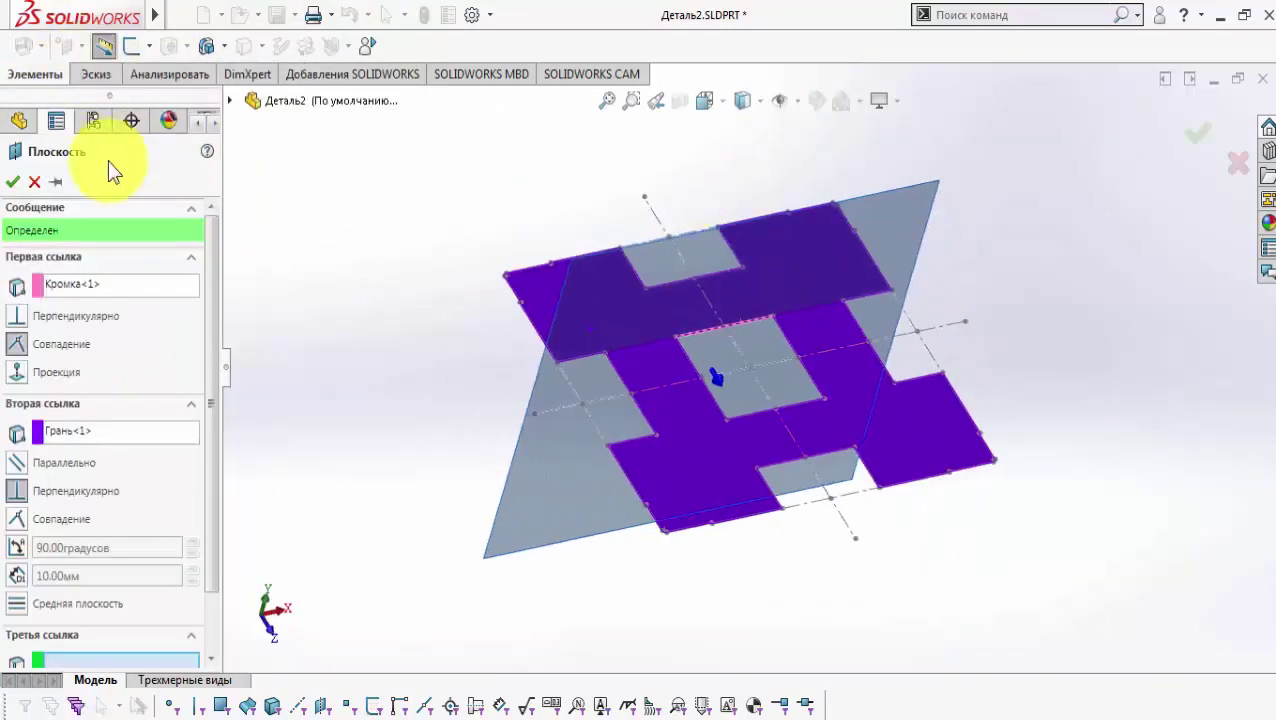
click(12, 185)
Step: Start a sketch on the new plane and draw a vertical construction line up from the midpoint of the opening's edge
click(94, 415)
click(140, 382)
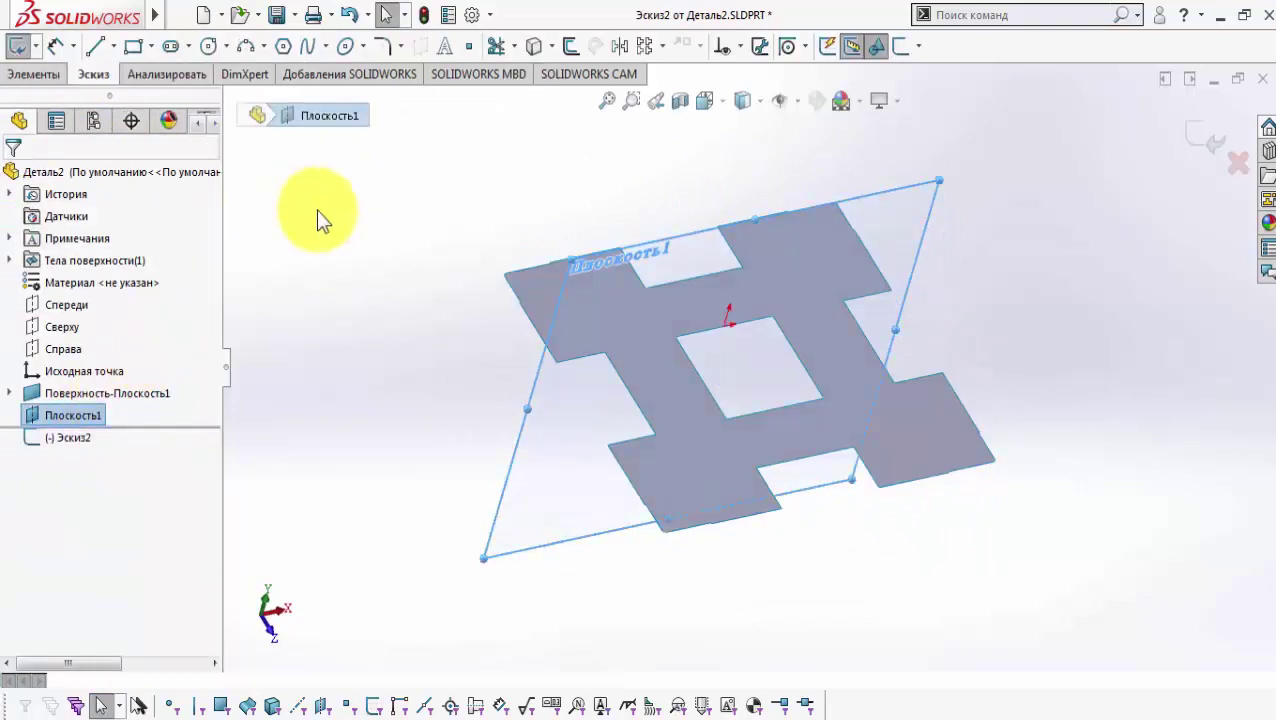
click(112, 47)
click(122, 418)
scroll(640, 350, down, 4)
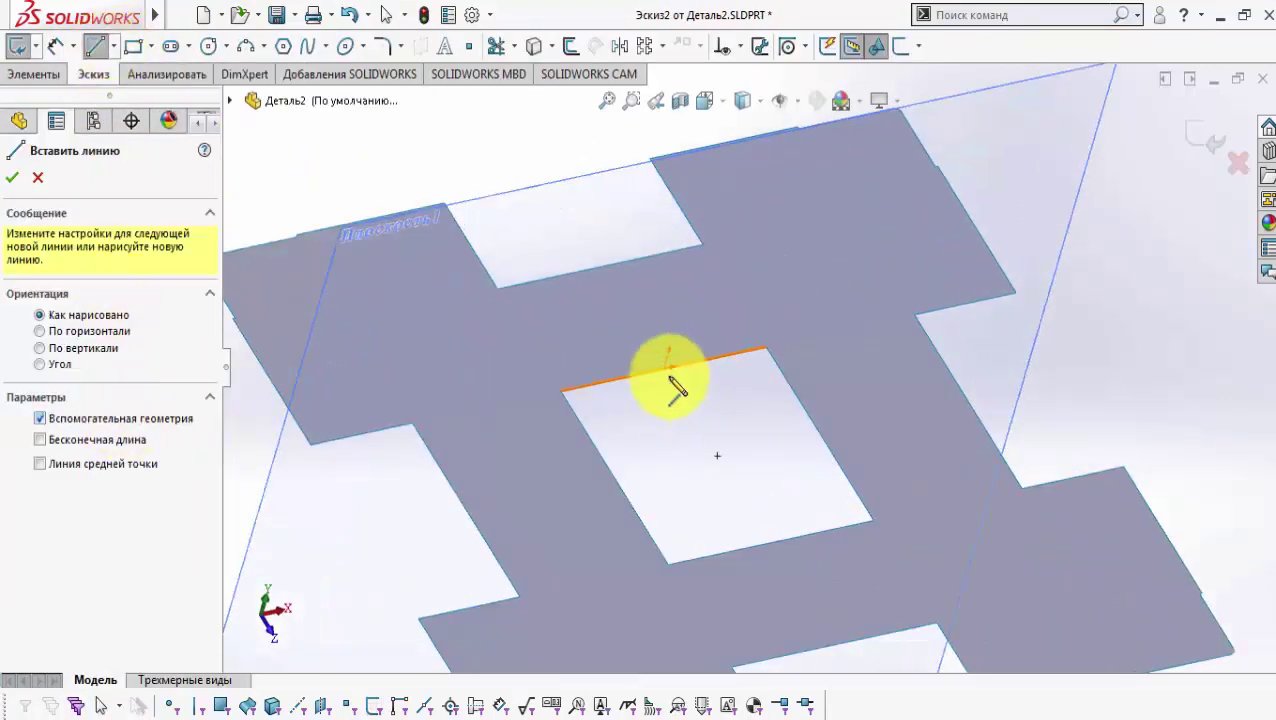
click(665, 368)
click(684, 299)
key(Escape)
right_click(736, 304)
click(750, 322)
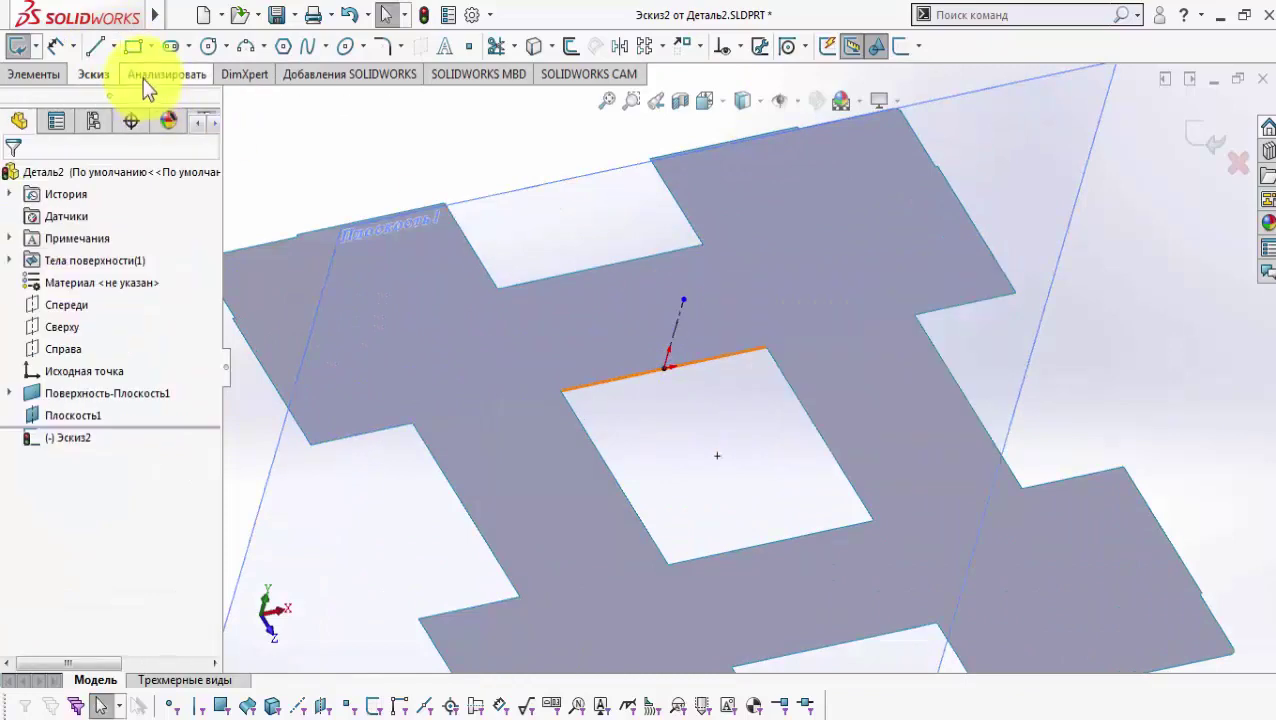
Step: Sketch a closed four-sided flange outline about 70 mm high, with its base on the central opening's upper edge
click(95, 46)
click(580, 386)
click(615, 344)
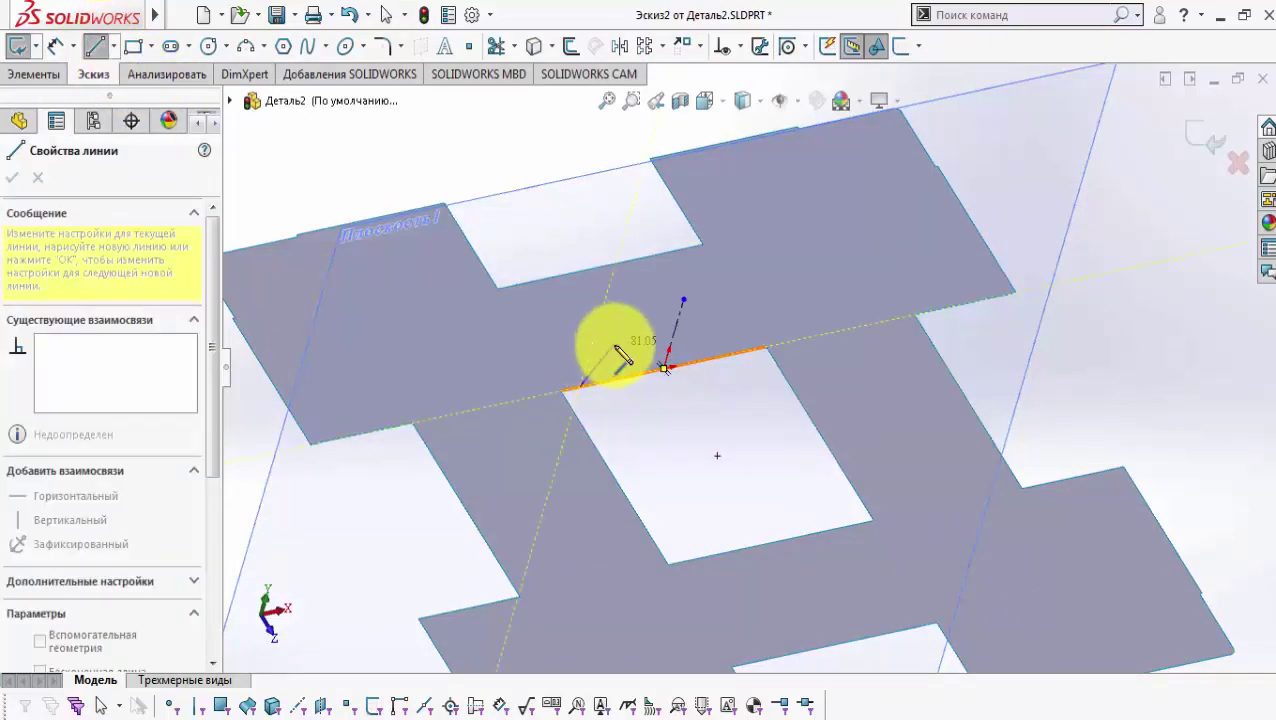
click(744, 316)
click(744, 351)
click(580, 386)
key(Escape)
scroll(660, 378, down, 3)
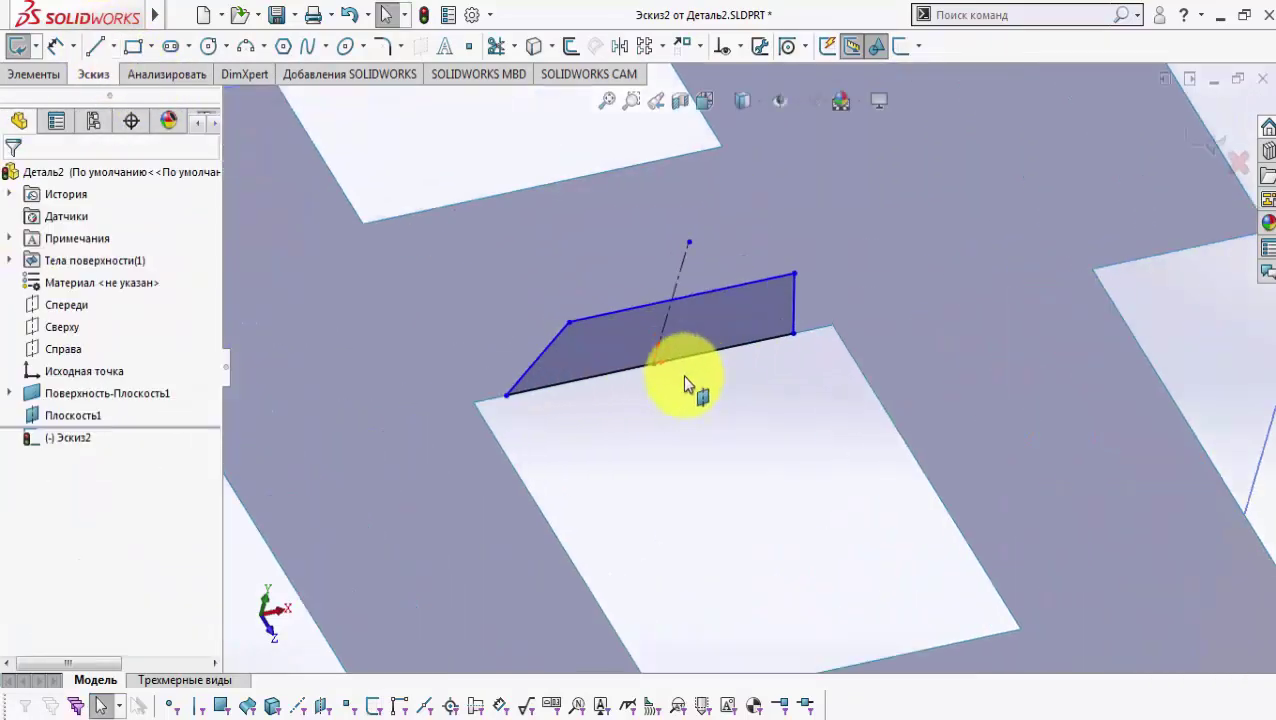
Step: Make the flange outline's two slanted sides symmetric about the vertical construction line
mouse_move(682, 375)
middle_down()
mouse_move(664, 356)
mouse_move(531, 331)
middle_up()
click(529, 329)
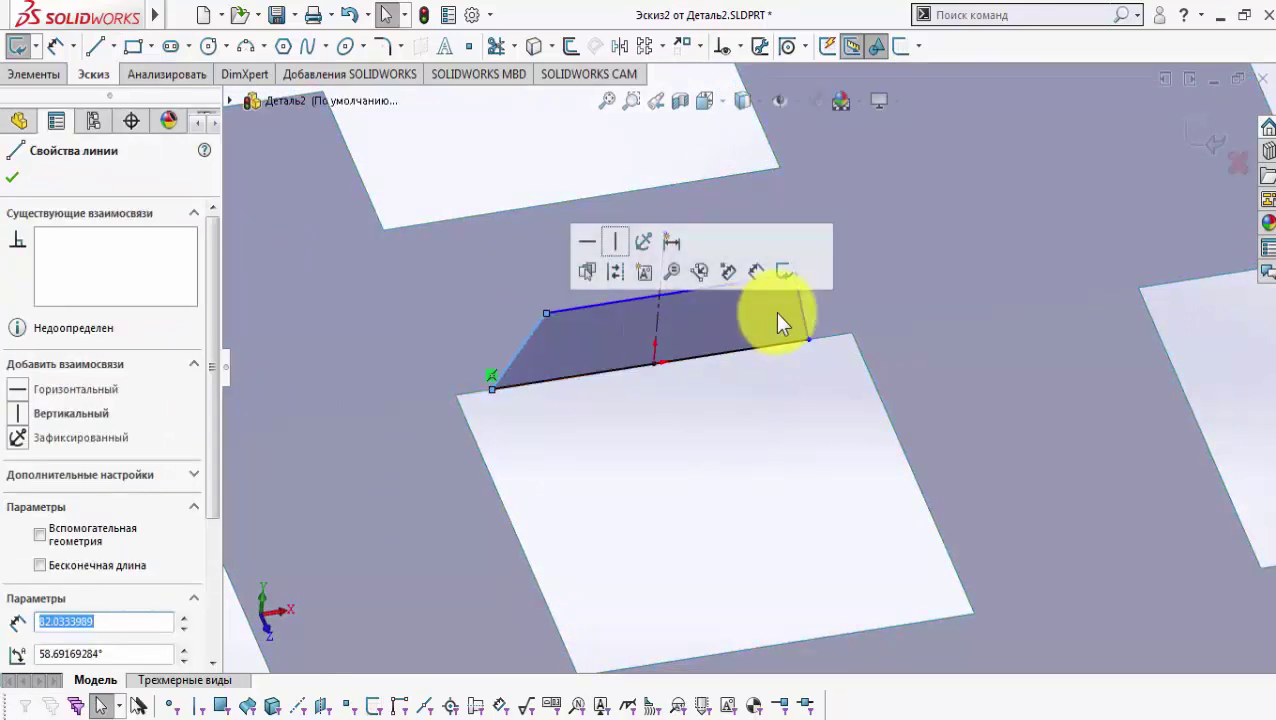
ctrl+click(802, 308)
ctrl+click(658, 298)
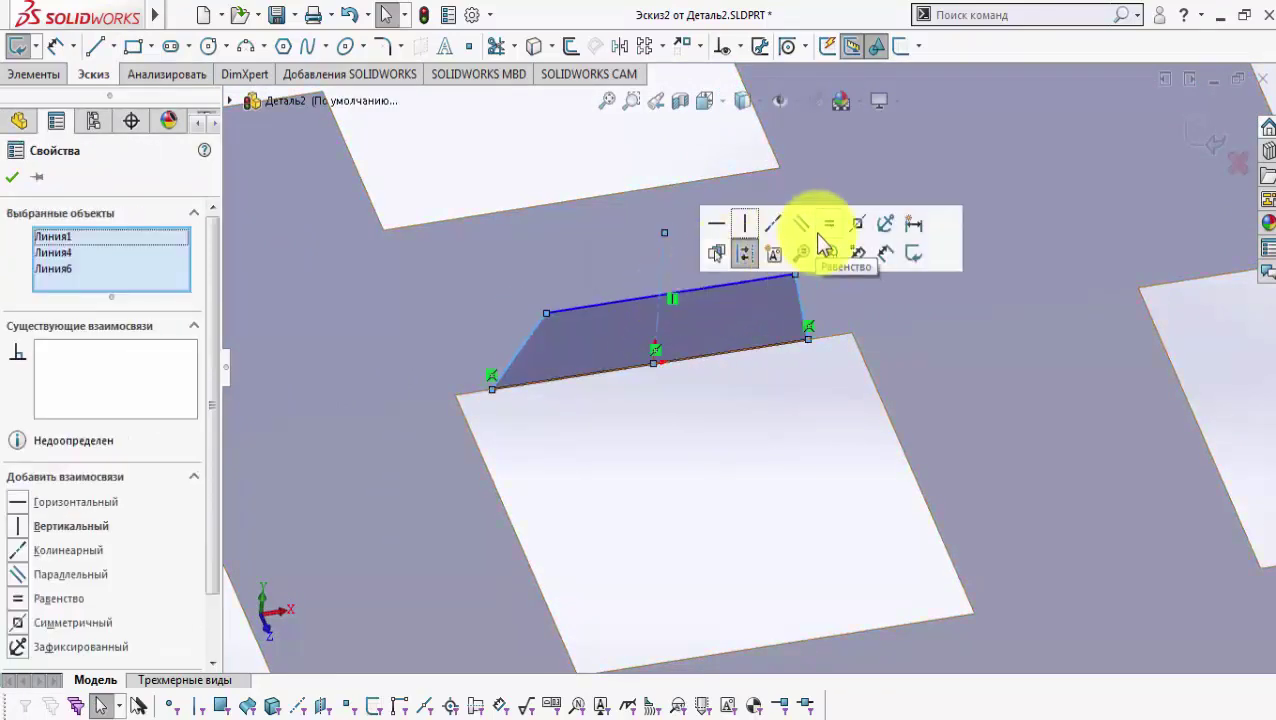
click(857, 230)
Step: Dimension the distance between the central trapezoid's base and its upper line as 66 mm
click(55, 45)
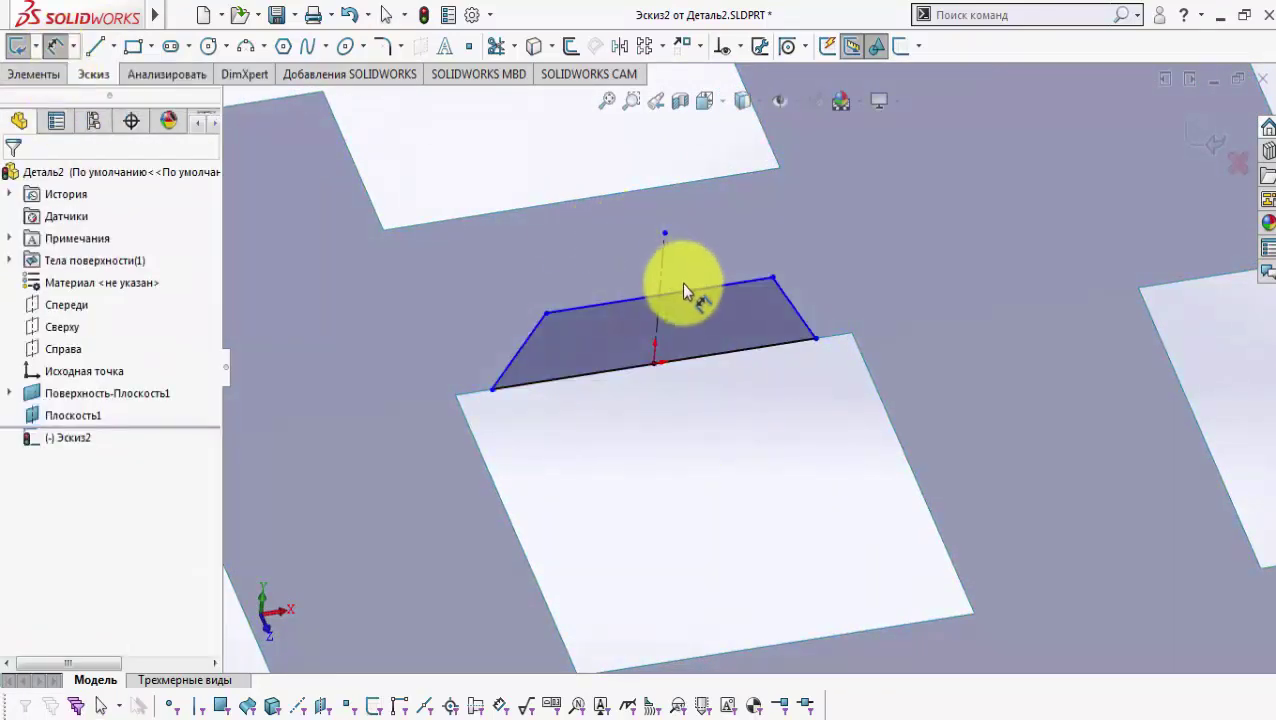
click(698, 352)
click(699, 354)
click(700, 440)
text(66)
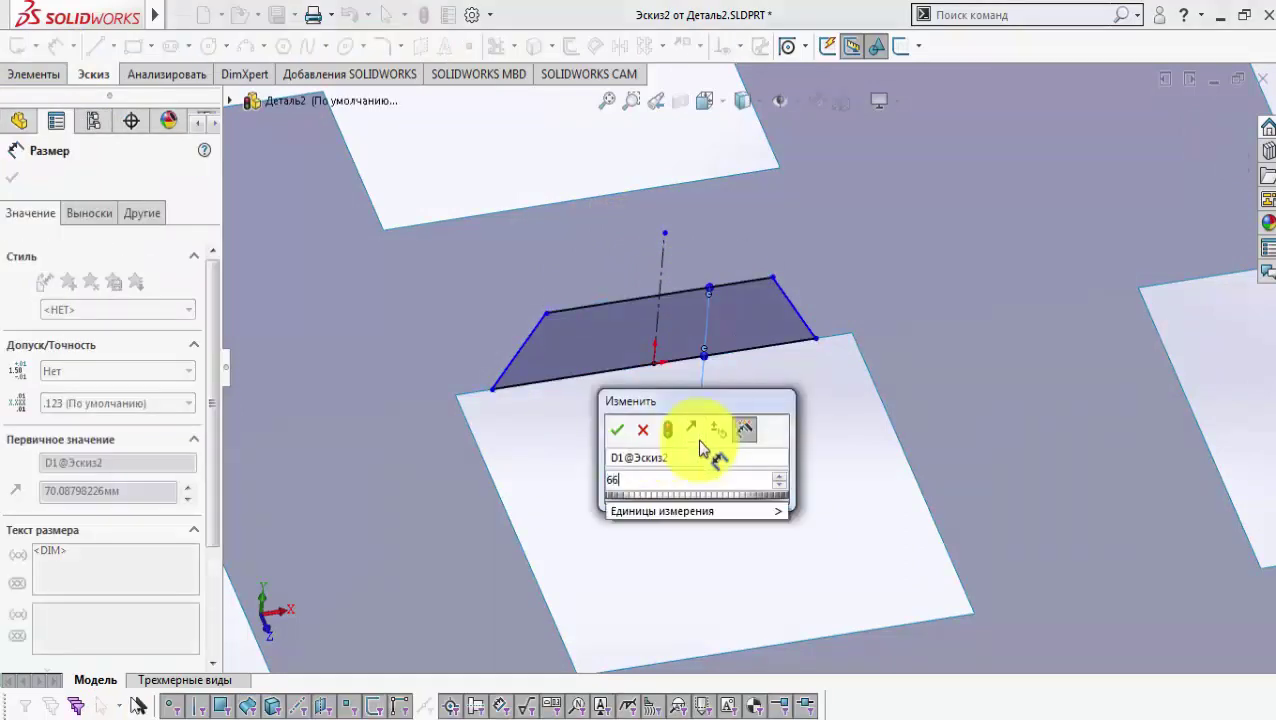
click(618, 431)
Step: Dimension the angle between the central trapezoid's base and its left slanted side as 45°
click(534, 383)
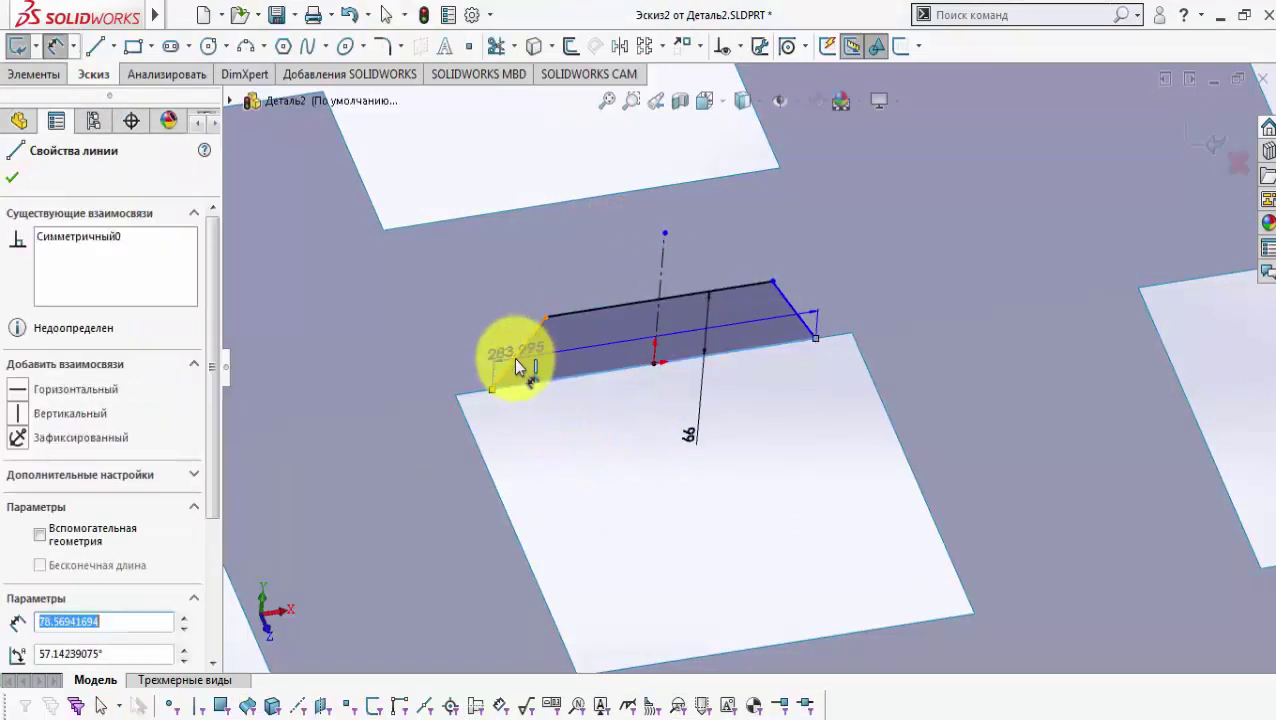
click(515, 359)
click(552, 362)
text(45)
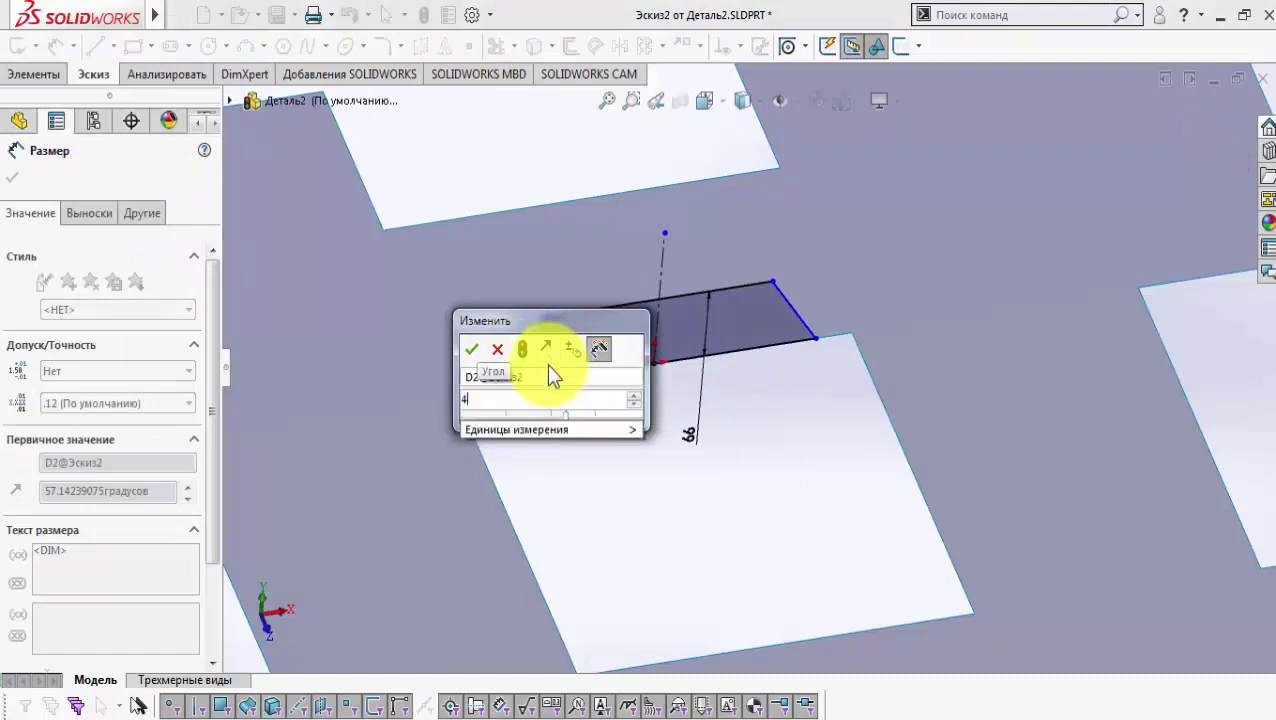
click(480, 350)
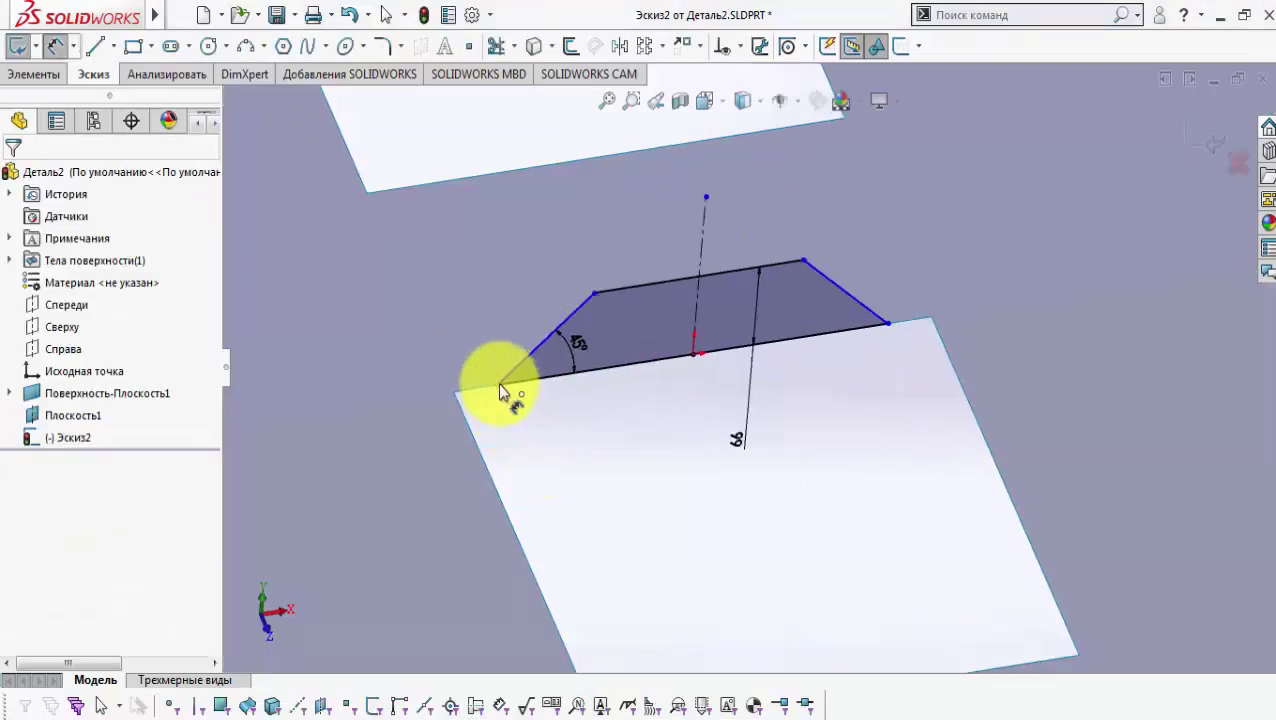
Step: Dimension the gap between the central trapezoid's lower-left corner and the opening's corner as 2 mm
click(499, 387)
click(476, 366)
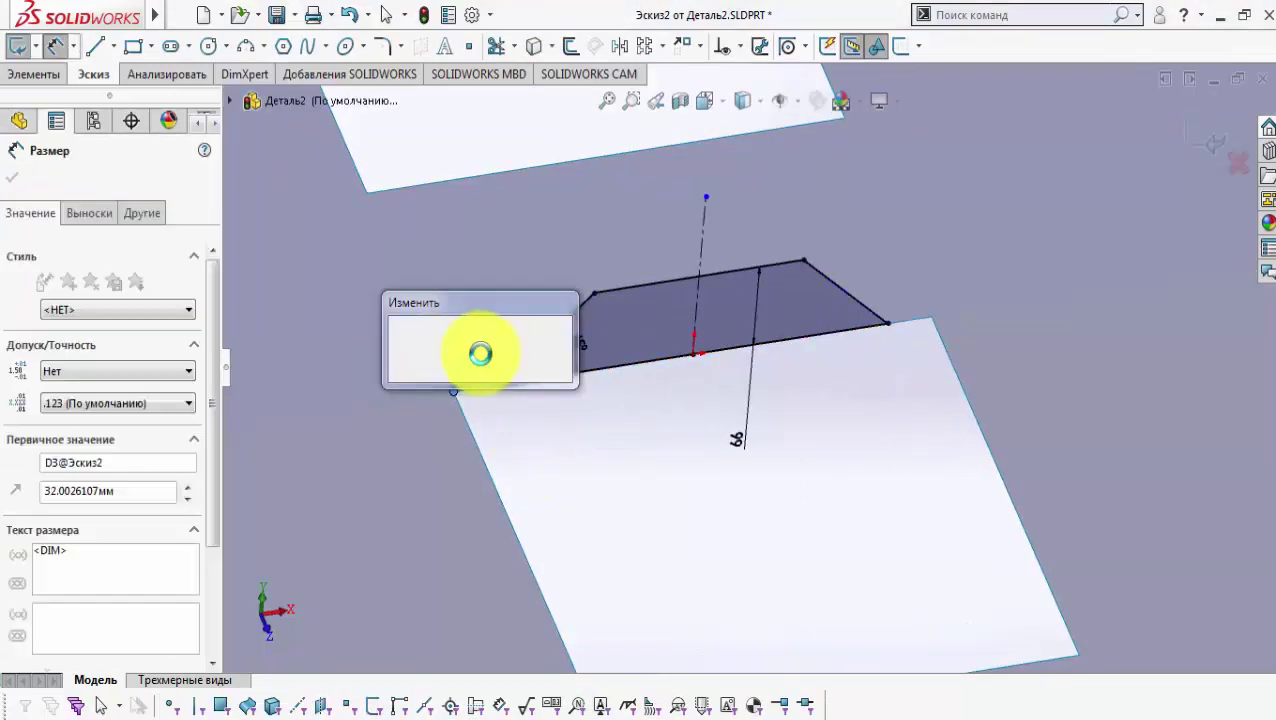
text(2)
click(400, 343)
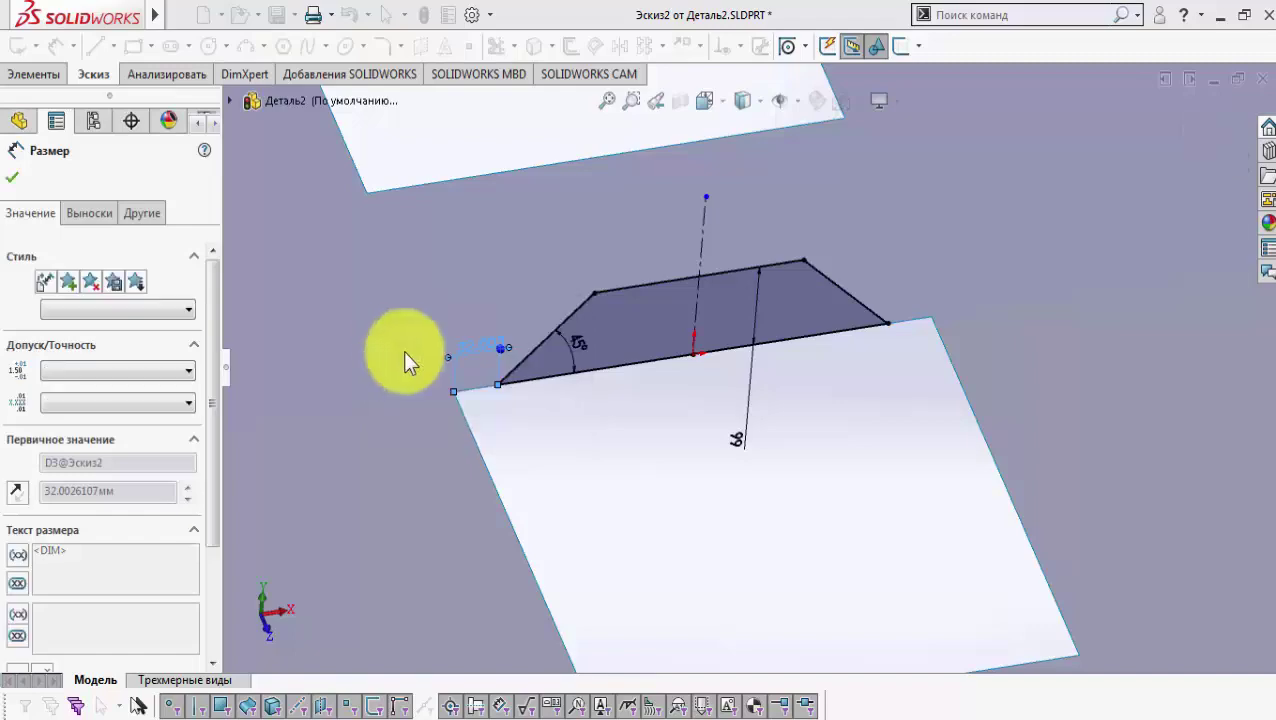
scroll(565, 406, down, 5)
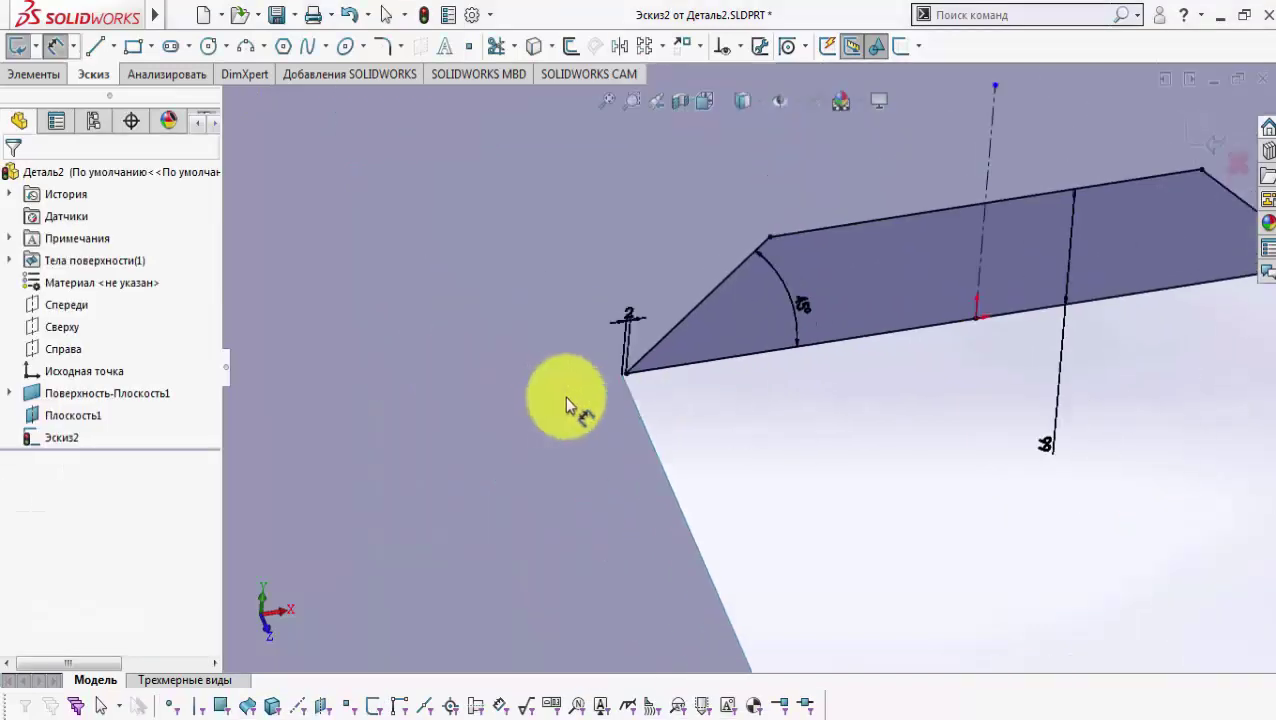
Step: Sketch a closed outline on the left notch's upper edge with a vertical outer side and a slanted inner side
click(95, 46)
scroll(505, 400, up, 4)
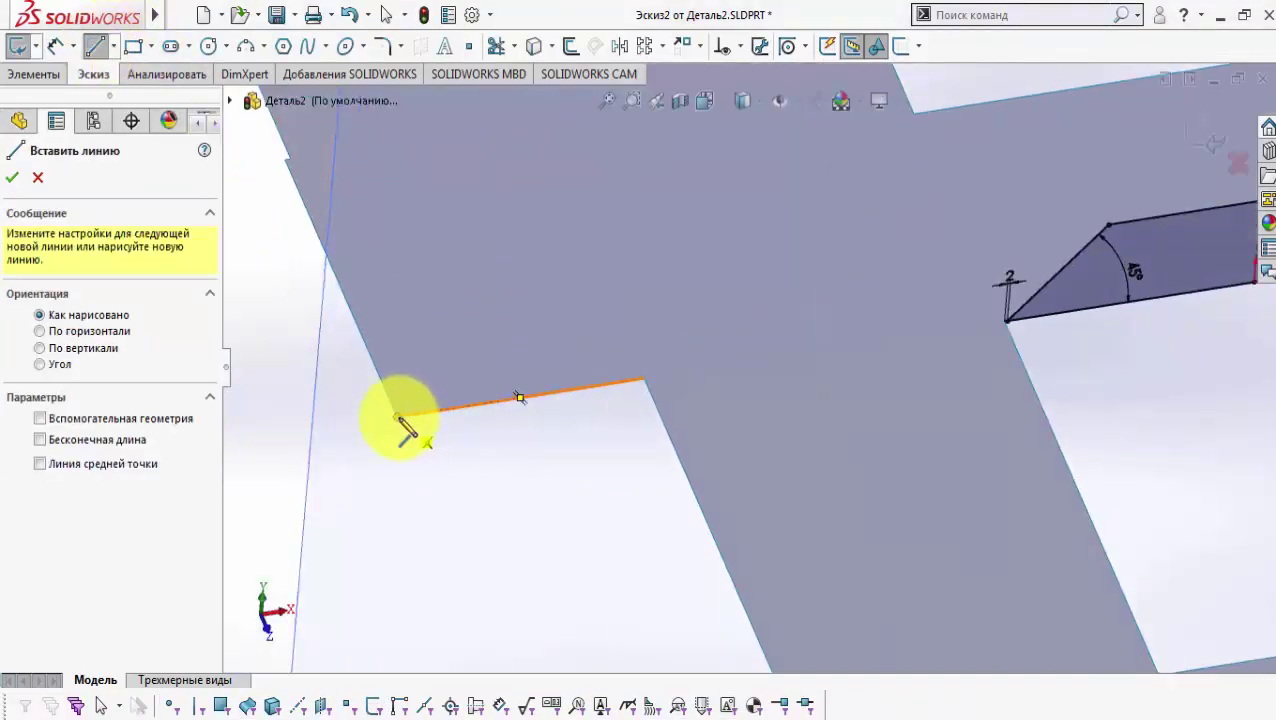
click(398, 415)
click(404, 330)
click(575, 308)
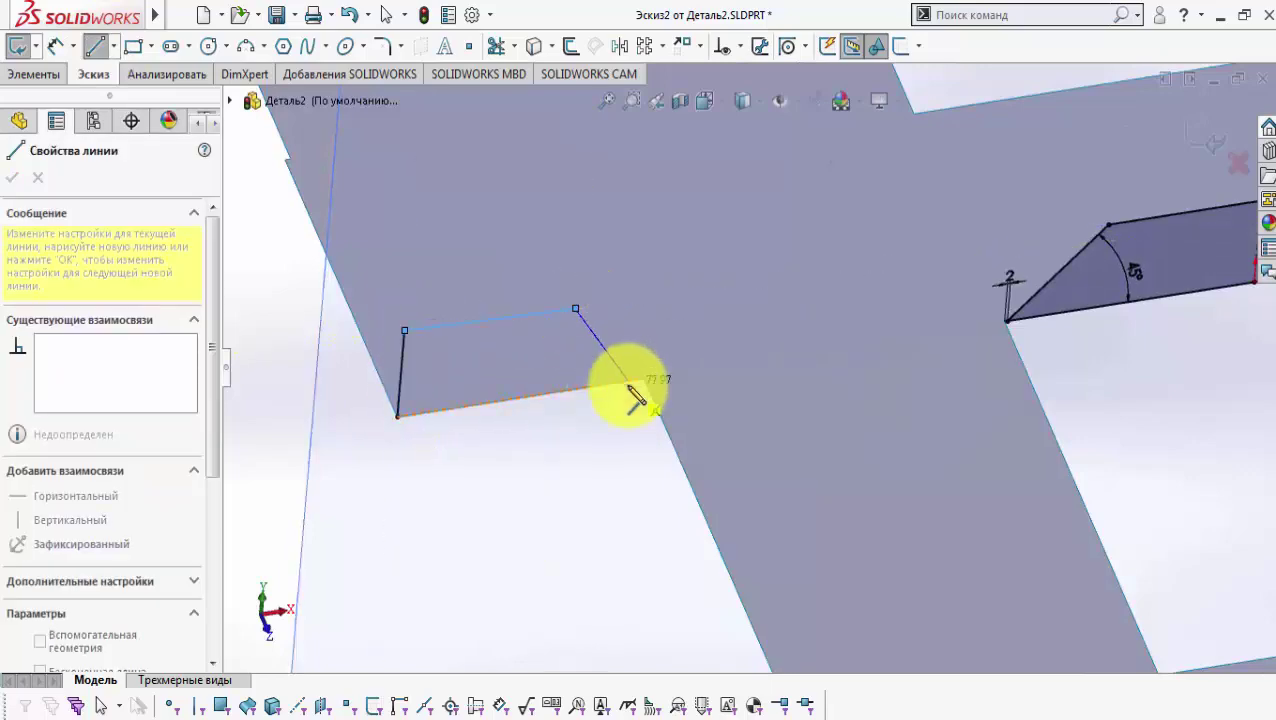
click(628, 380)
click(398, 415)
scroll(518, 378, up, 2)
key(Escape)
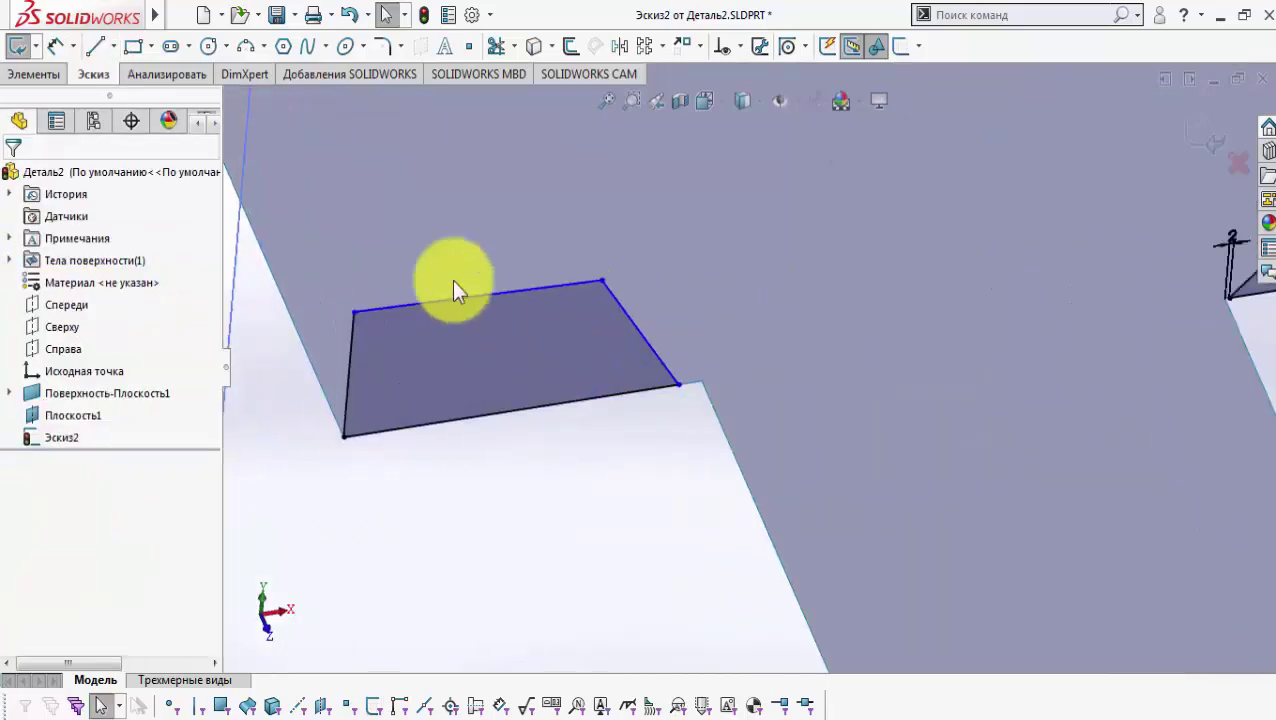
Step: Make the upper line of the left notch's outline collinear with the central trapezoid's upper line
click(498, 291)
scroll(755, 372, down, 4)
scroll(818, 380, up, 3)
ctrl+click(907, 311)
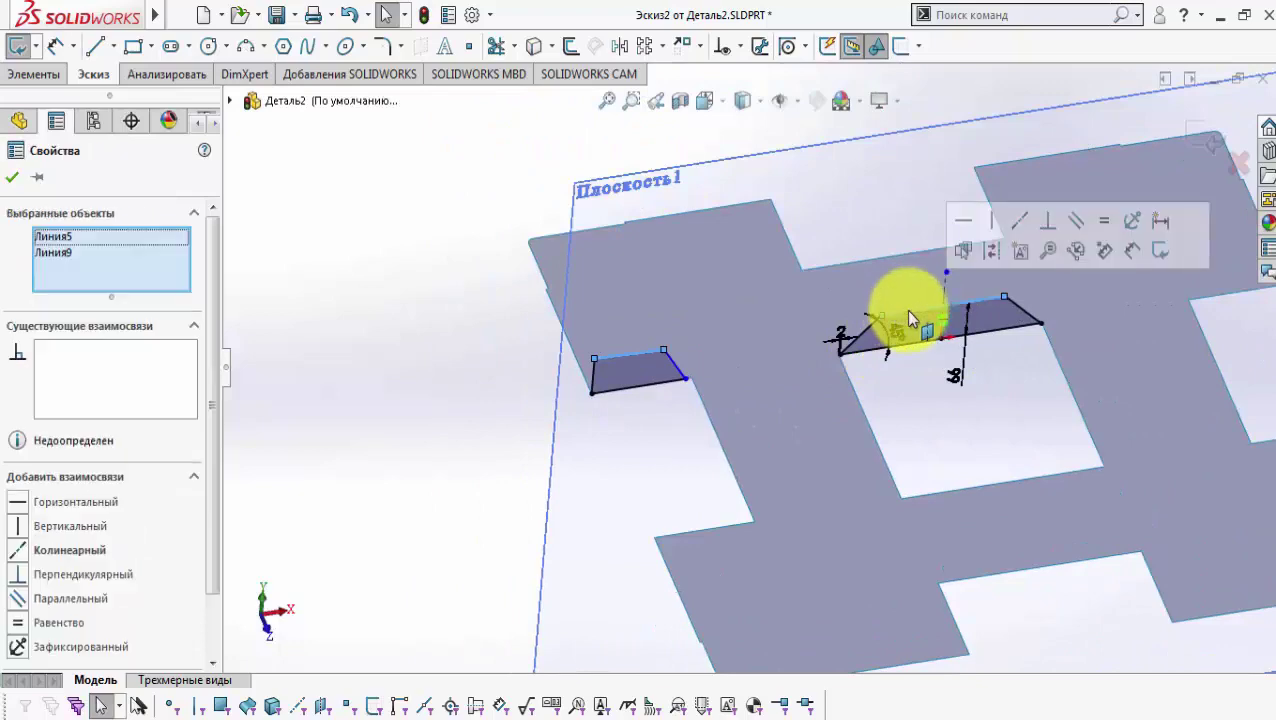
click(1018, 222)
click(800, 320)
Step: Dimension the angle between the left outline's base and its slanted side as 45°
scroll(640, 375, down, 3)
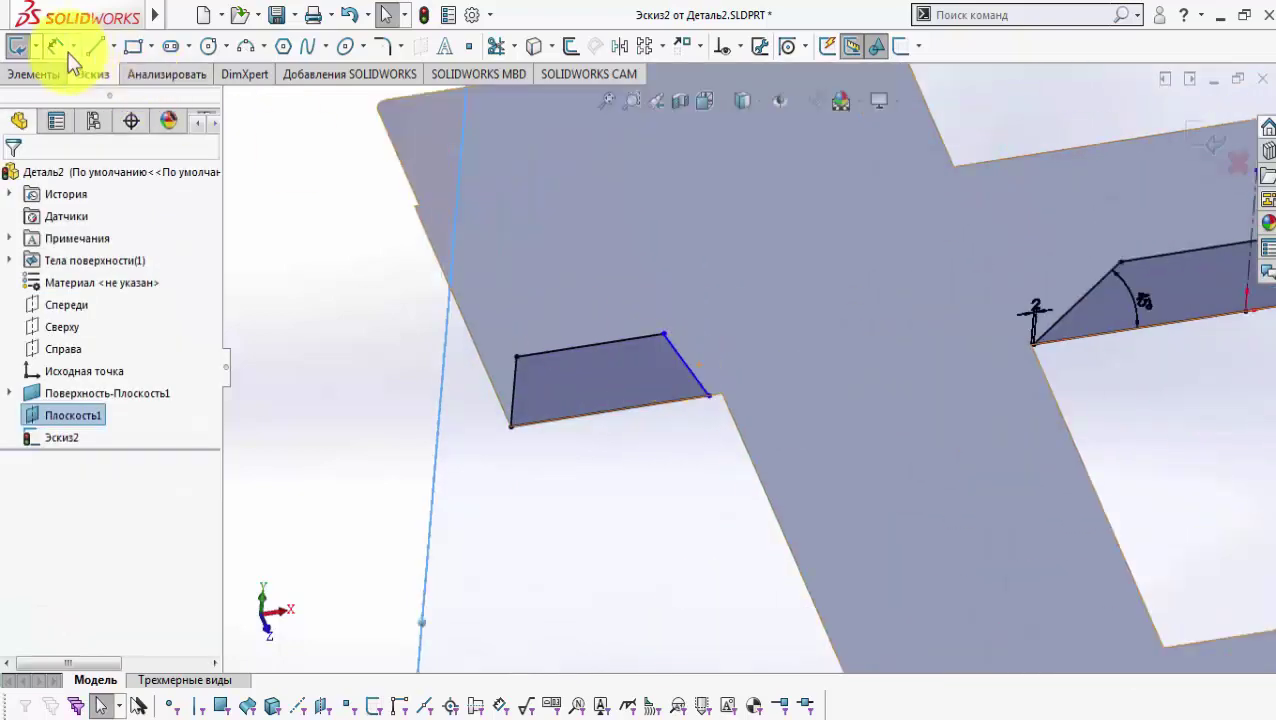
click(680, 368)
click(675, 407)
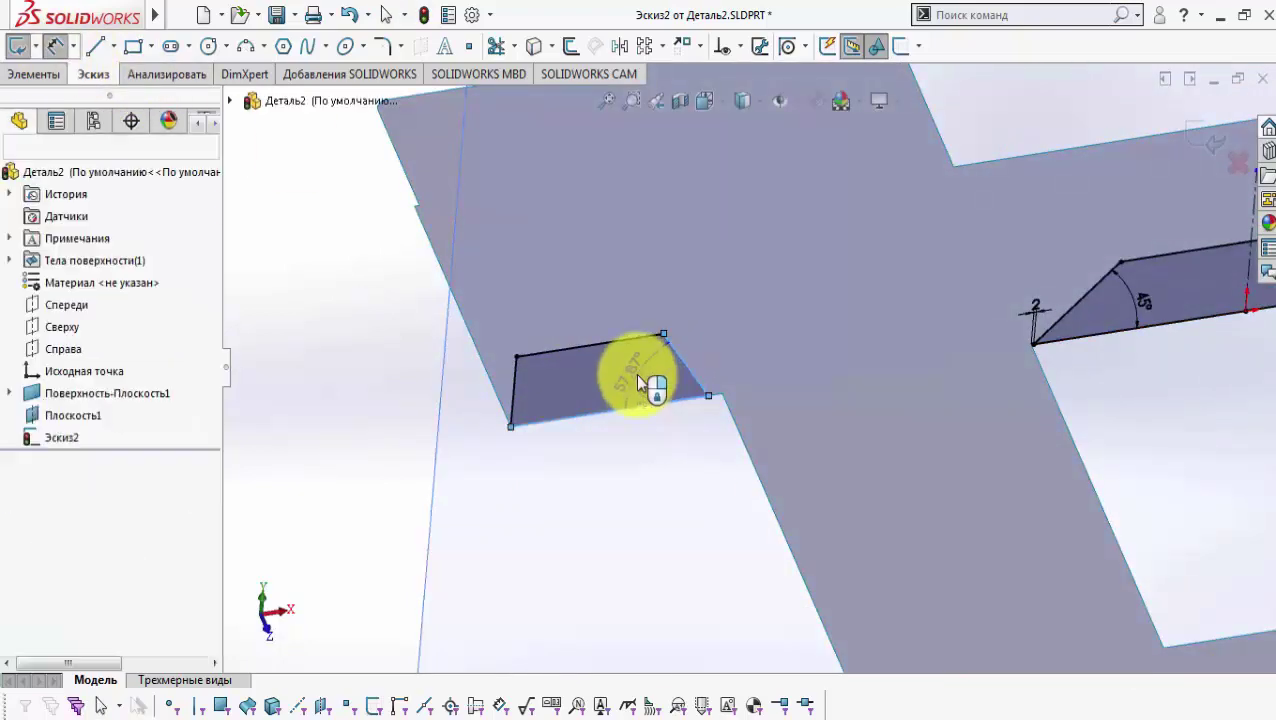
click(645, 379)
click(555, 367)
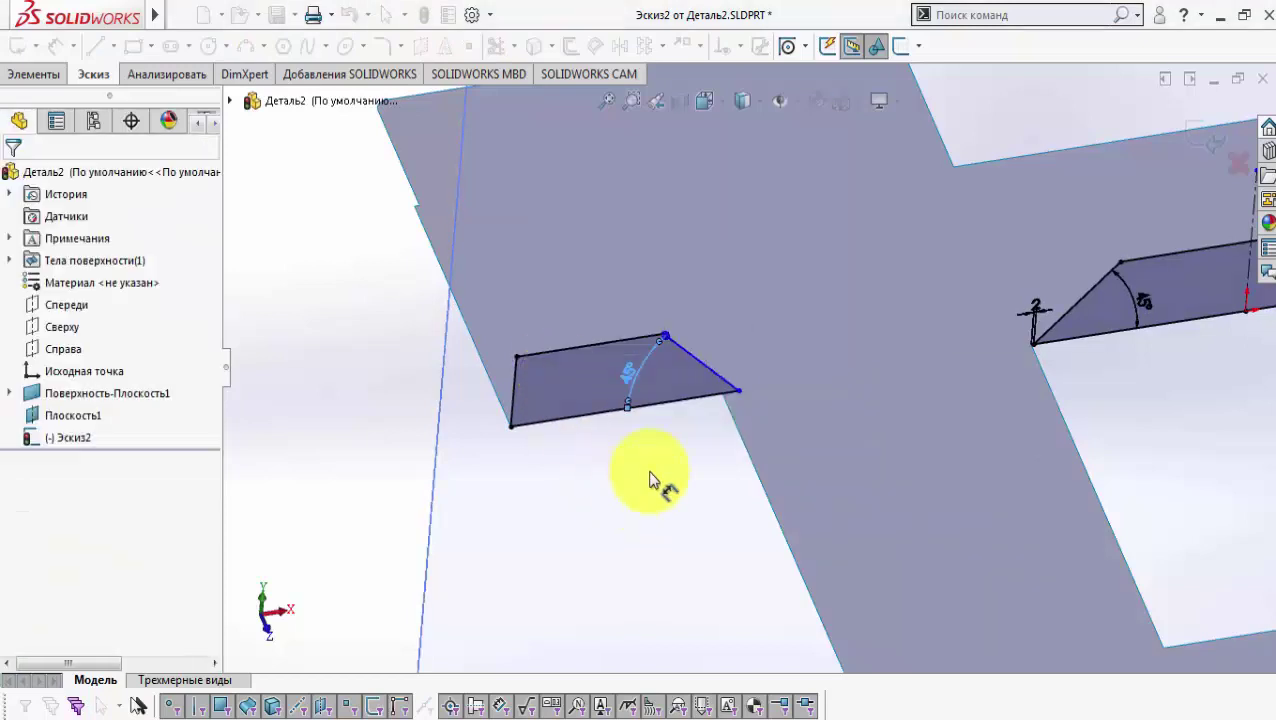
Step: Pull the left outline's inner base corner back along the notch edge and dimension its gap to the notch corner as 2 mm
scroll(687, 381, down, 5)
right_click(683, 379)
click(729, 434)
drag(802, 378, 698, 389)
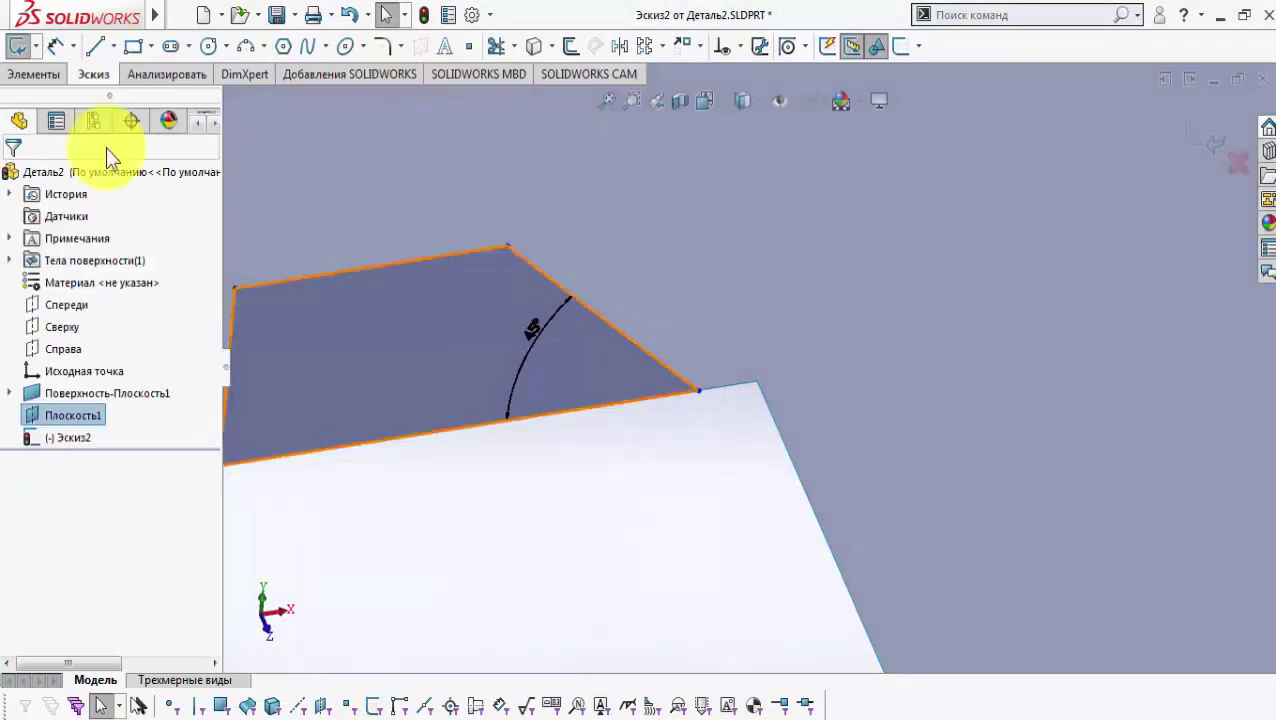
click(700, 389)
click(757, 394)
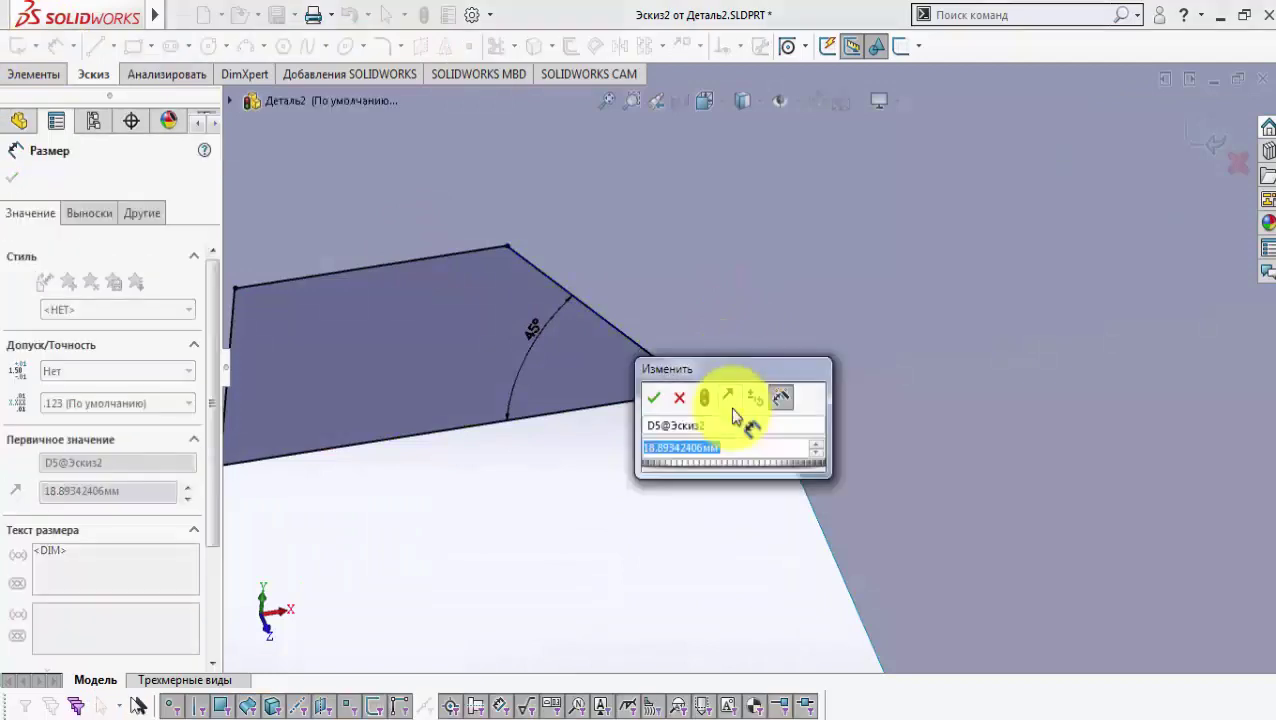
click(657, 392)
right_click(700, 337)
click(748, 399)
Step: Mirror the left notch's outline to the right side about the vertical centreline of the central trapezoid, keeping the original
scroll(726, 400, up, 5)
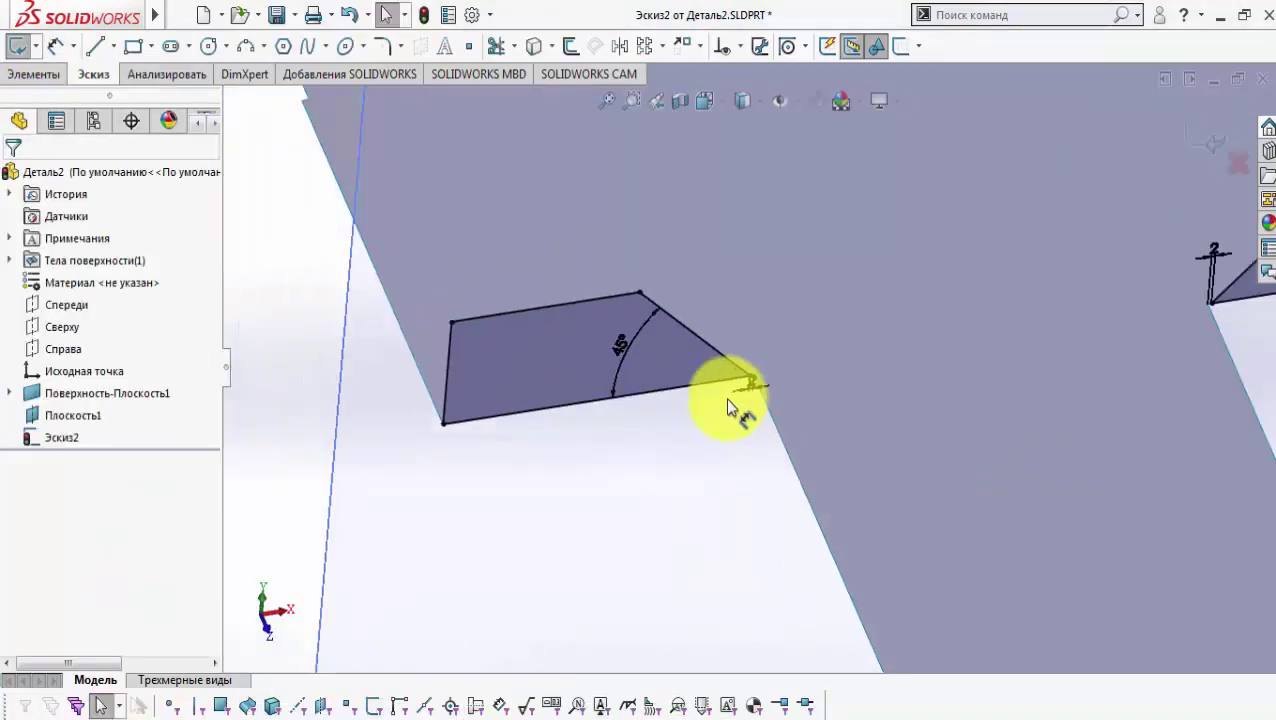
drag(484, 293, 864, 496)
click(619, 46)
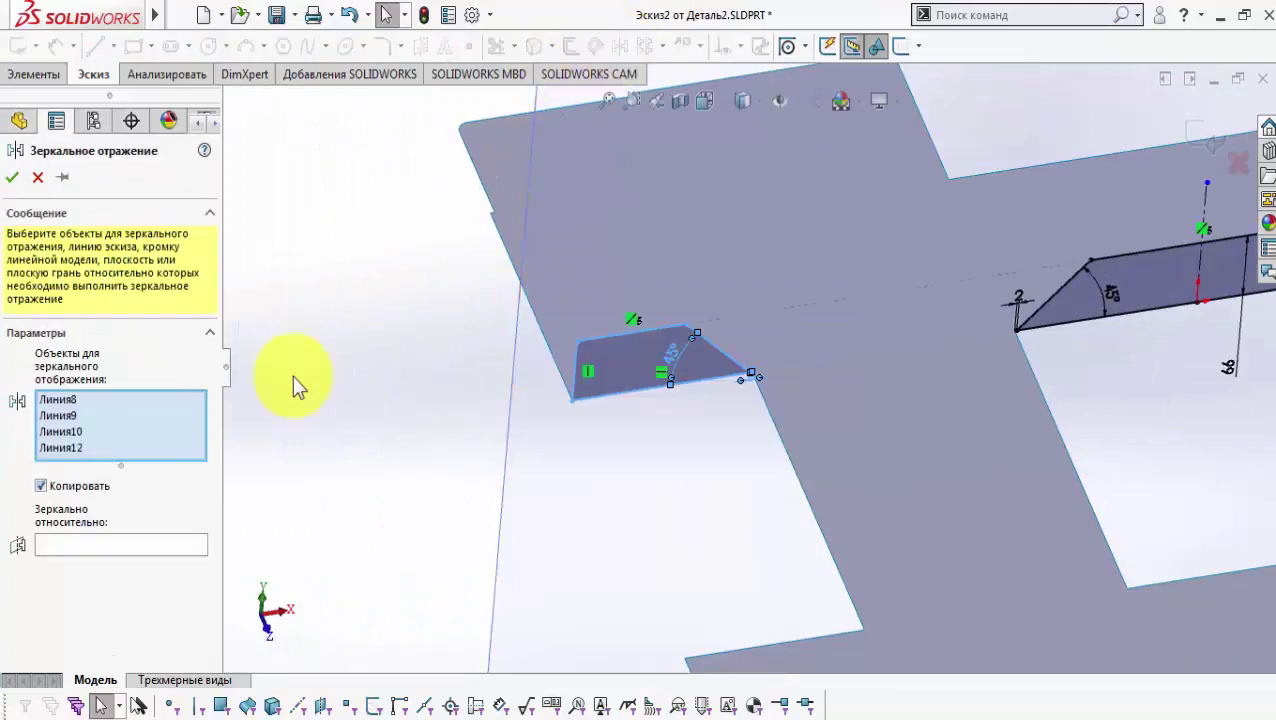
click(180, 545)
scroll(912, 372, up, 2)
scroll(880, 350, down, 2)
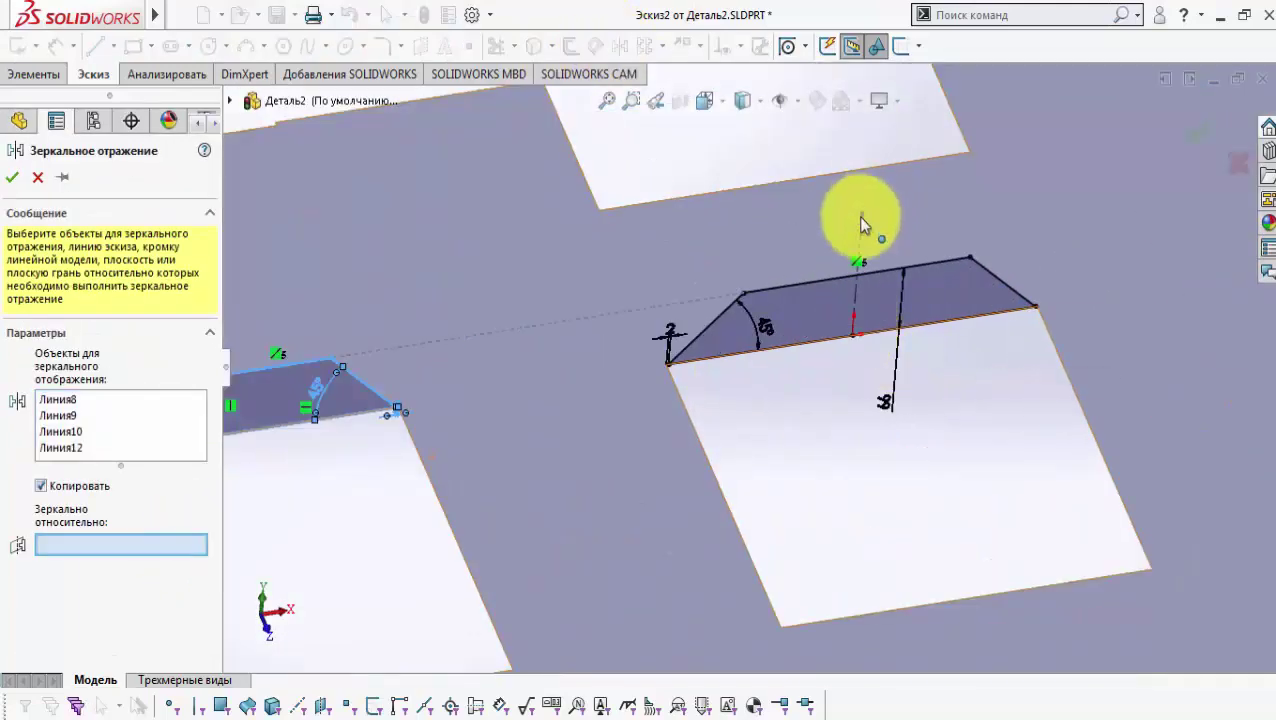
click(861, 236)
scroll(859, 346, up, 3)
click(12, 177)
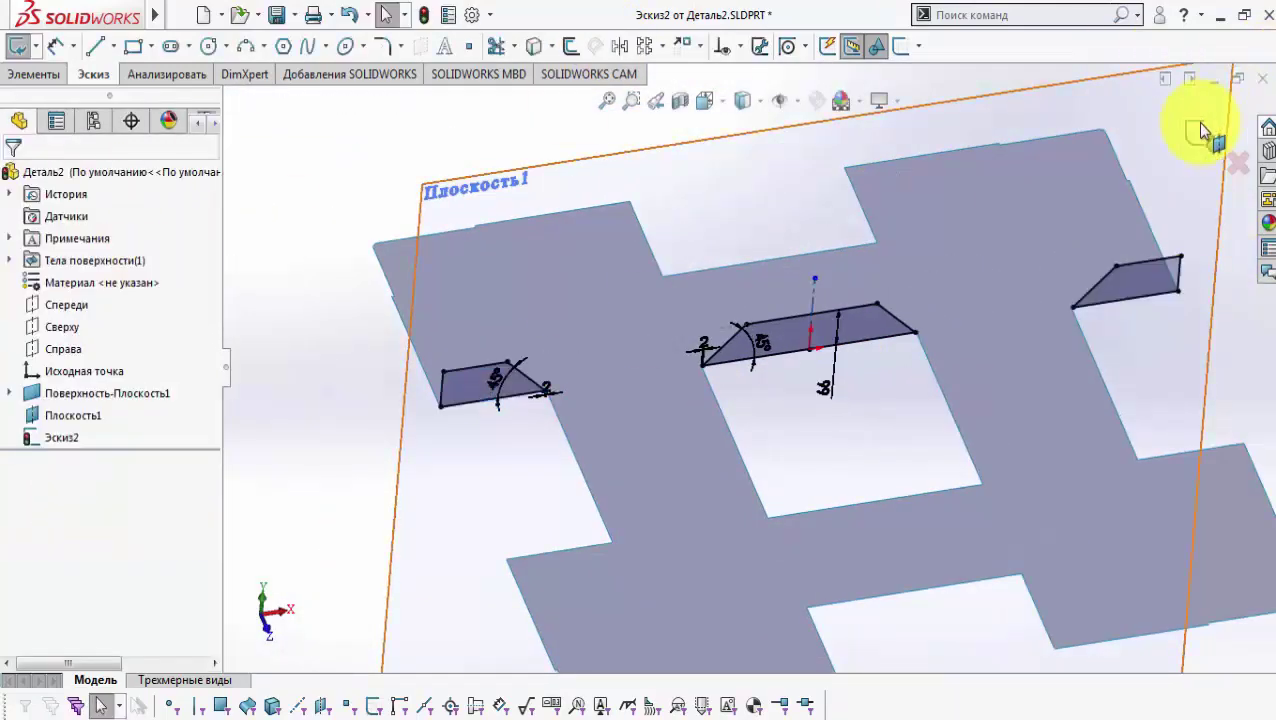
Step: Finish the sketch and create planar surfaces from its three closed flange outlines
click(1197, 131)
click(168, 46)
click(185, 77)
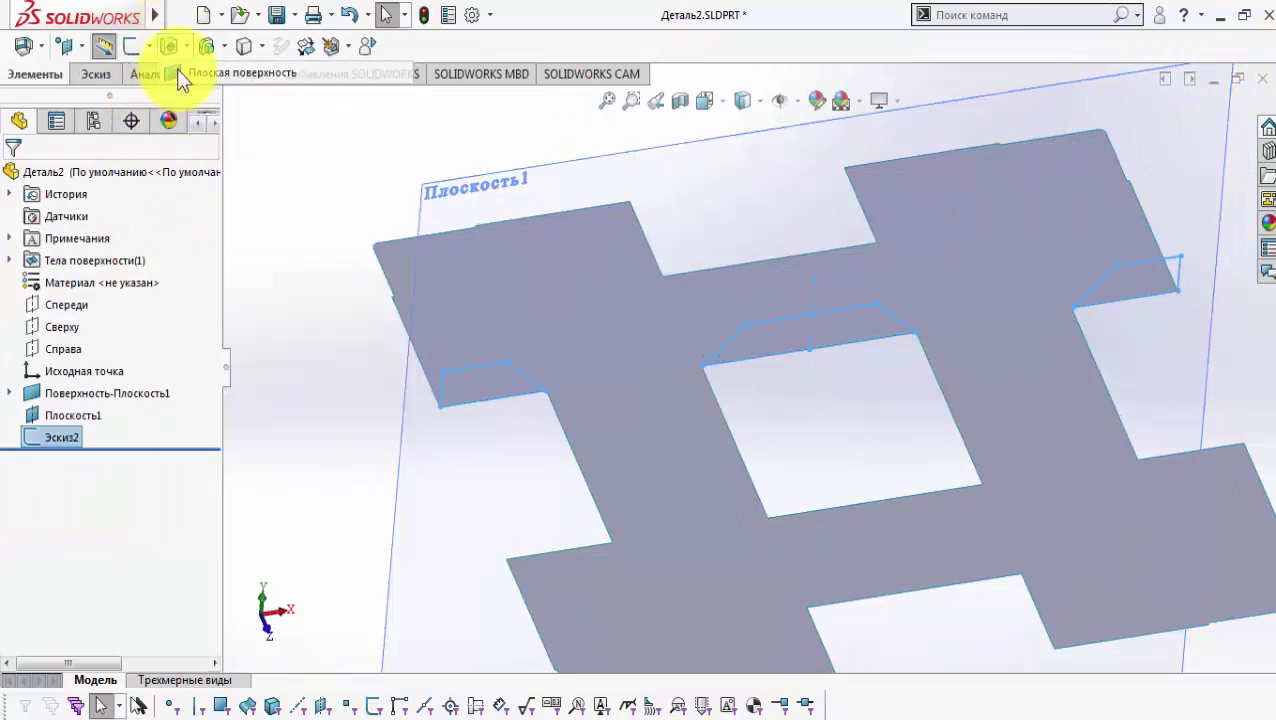
click(17, 179)
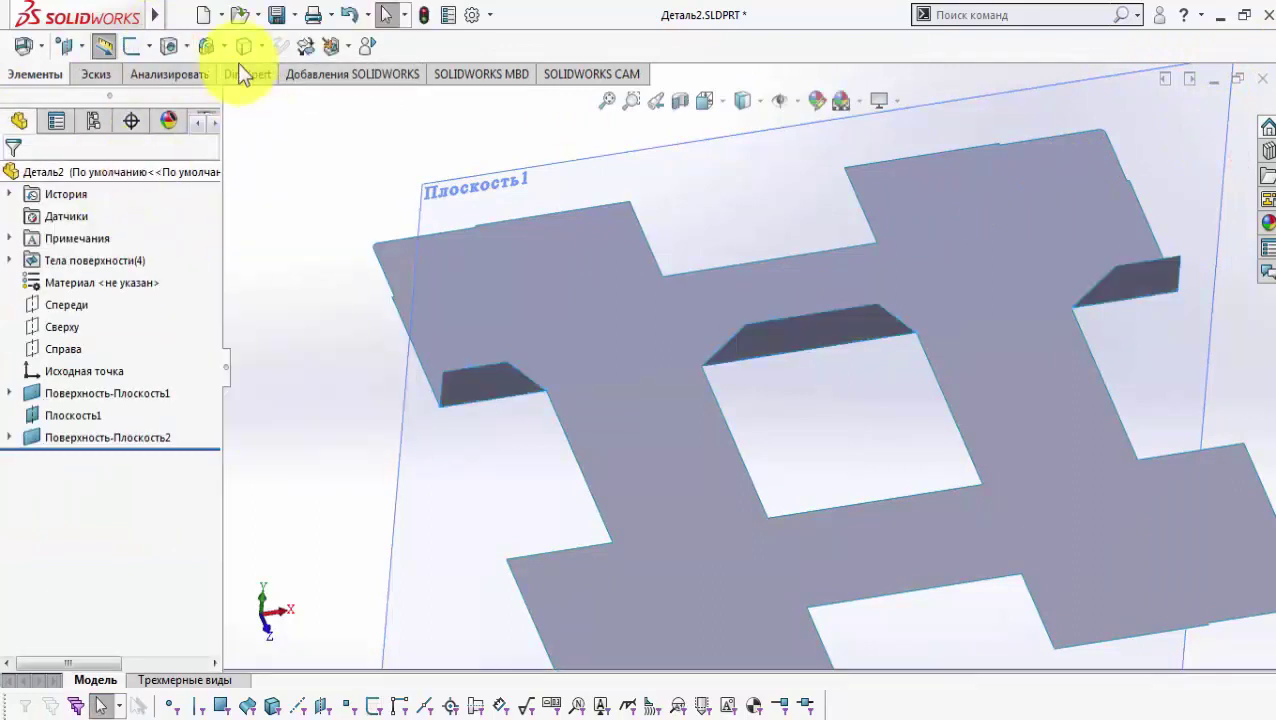
Step: Copy the three flange surfaces once with an offset of 348 mm along Z
click(307, 46)
click(505, 385)
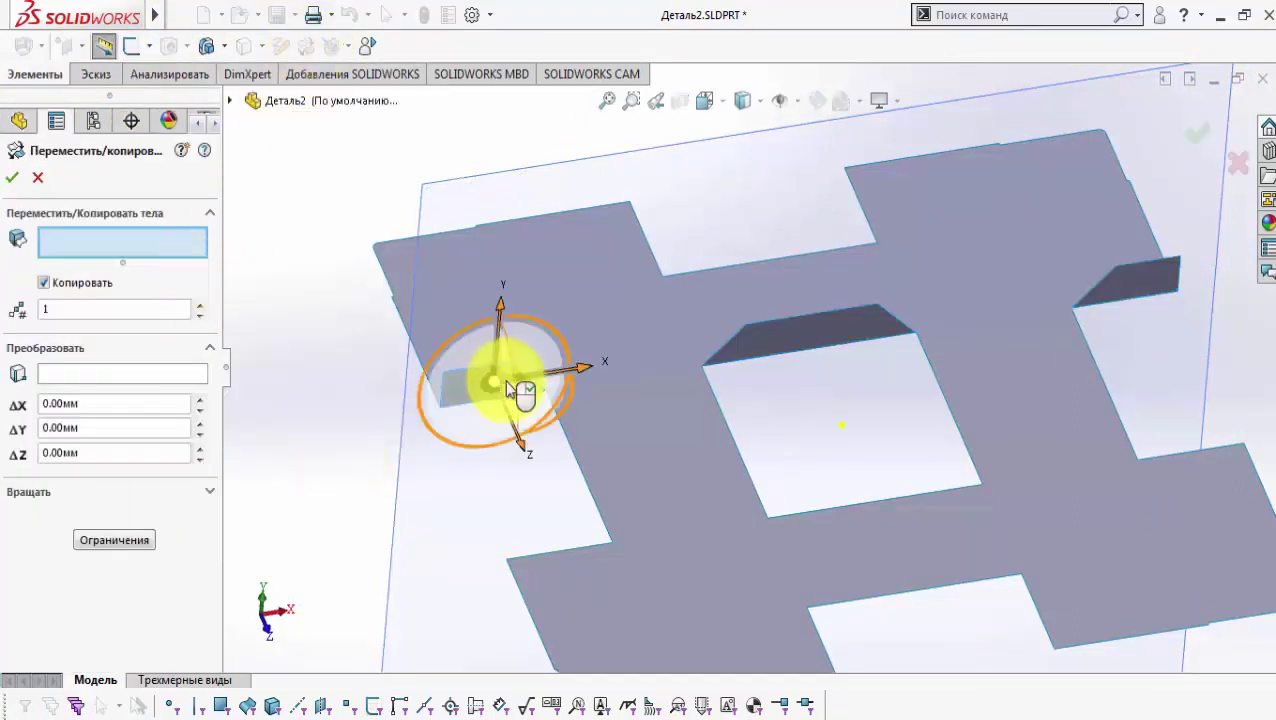
click(830, 328)
click(1116, 279)
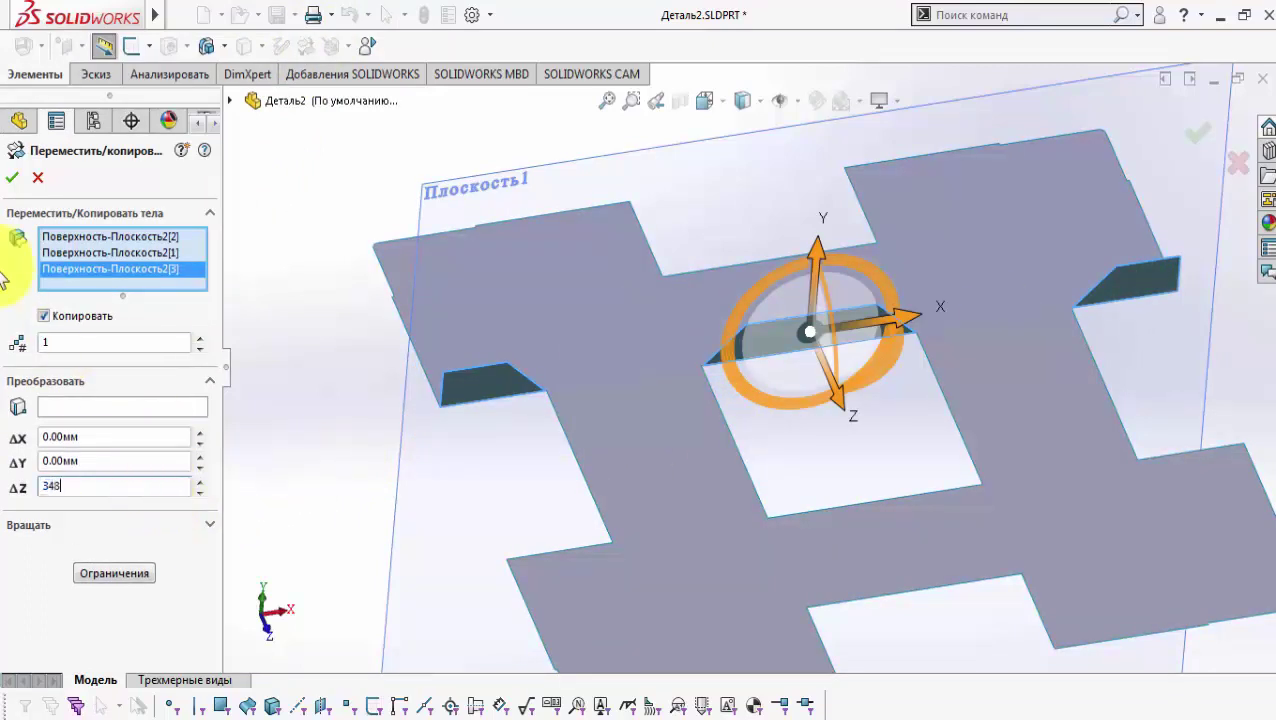
key(Return)
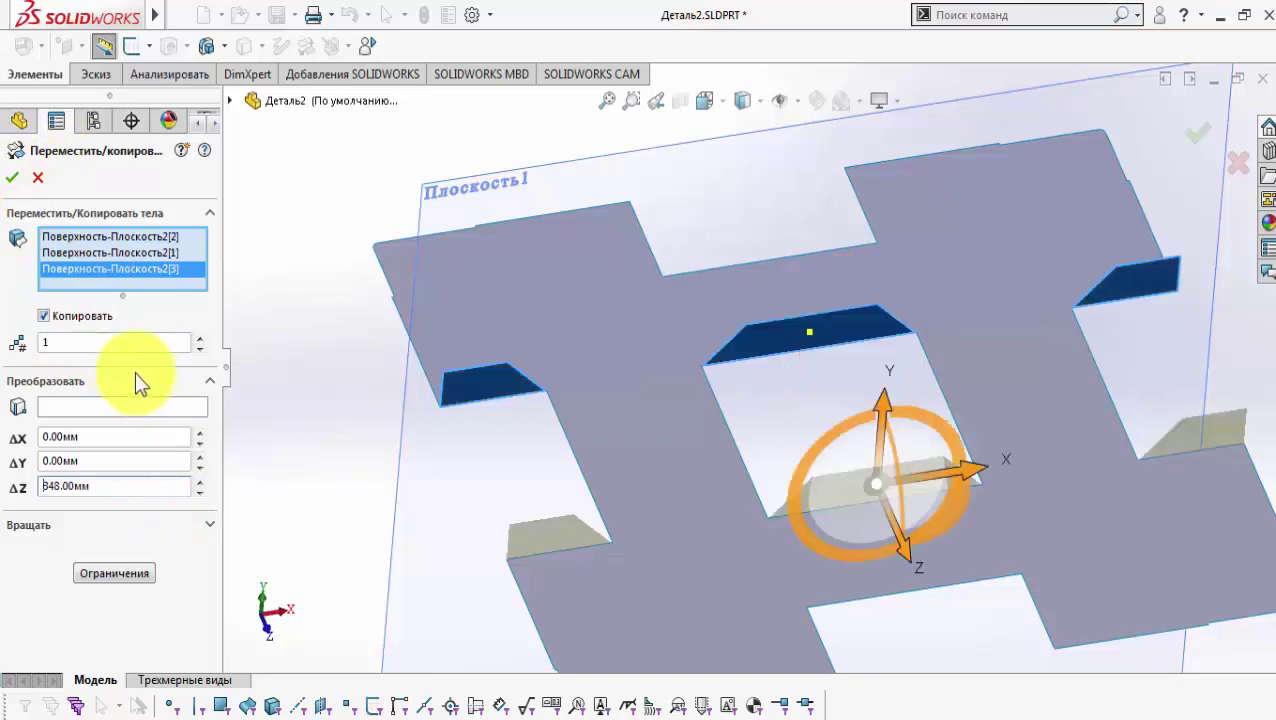
click(12, 177)
Step: Measure the distance between the rear notch's inner edge and the central opening's nearest parallel edge
scroll(823, 389, up, 2)
mouse_move(823, 389)
middle_down()
mouse_move(814, 339)
mouse_move(803, 392)
middle_up()
click(803, 392)
click(151, 79)
click(58, 46)
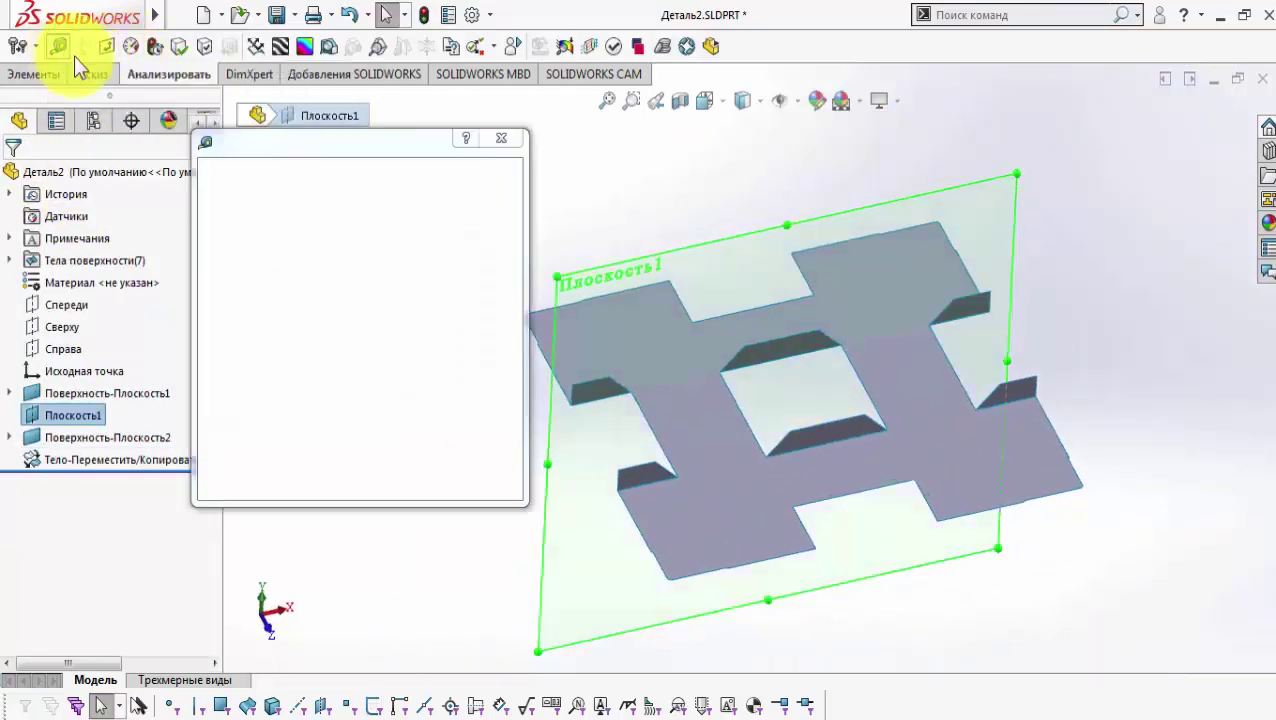
scroll(800, 335, down, 4)
click(789, 318)
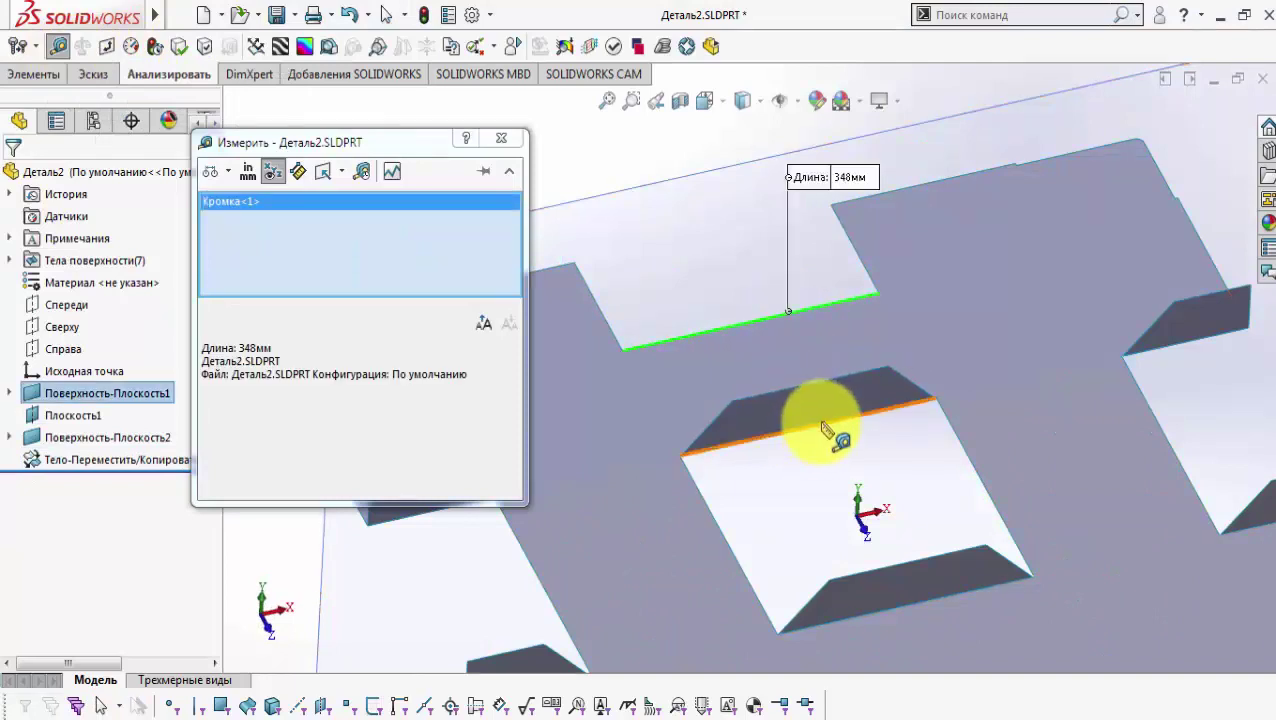
click(825, 430)
click(501, 138)
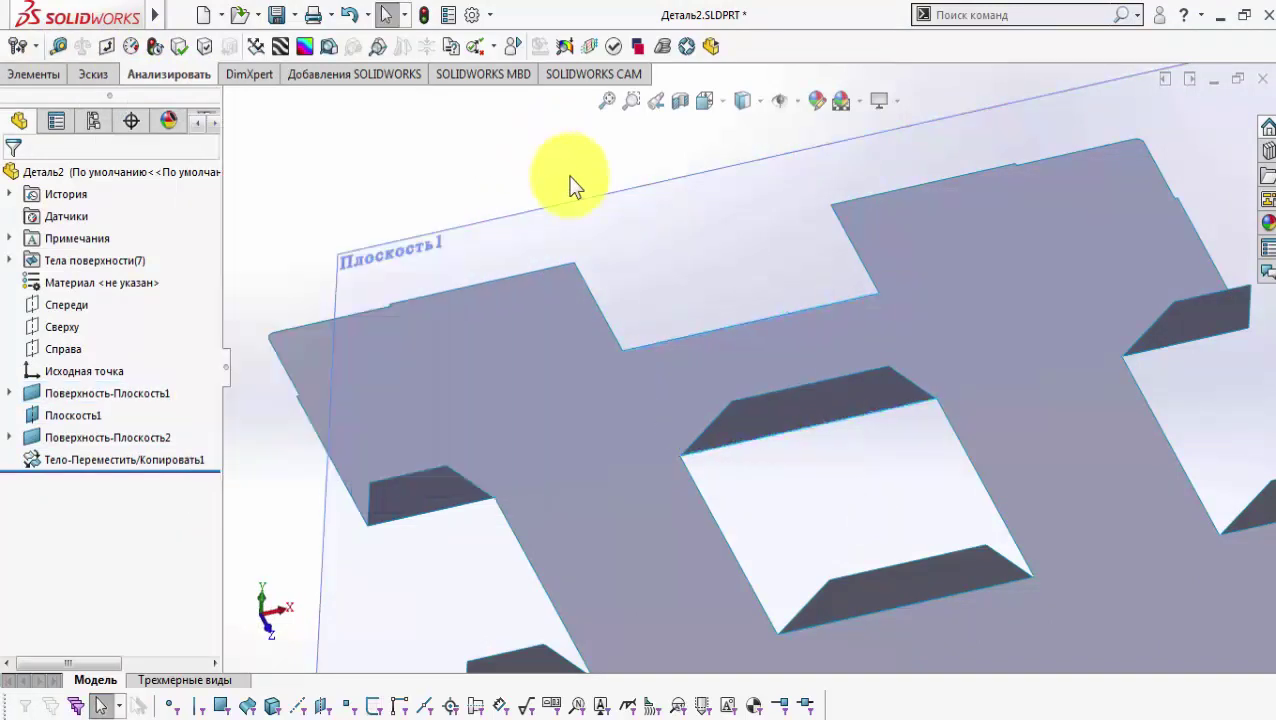
Step: Copy the flange surface on the central opening's rear edge by -204 mm along Z onto the rear notch
click(94, 74)
click(310, 49)
click(742, 423)
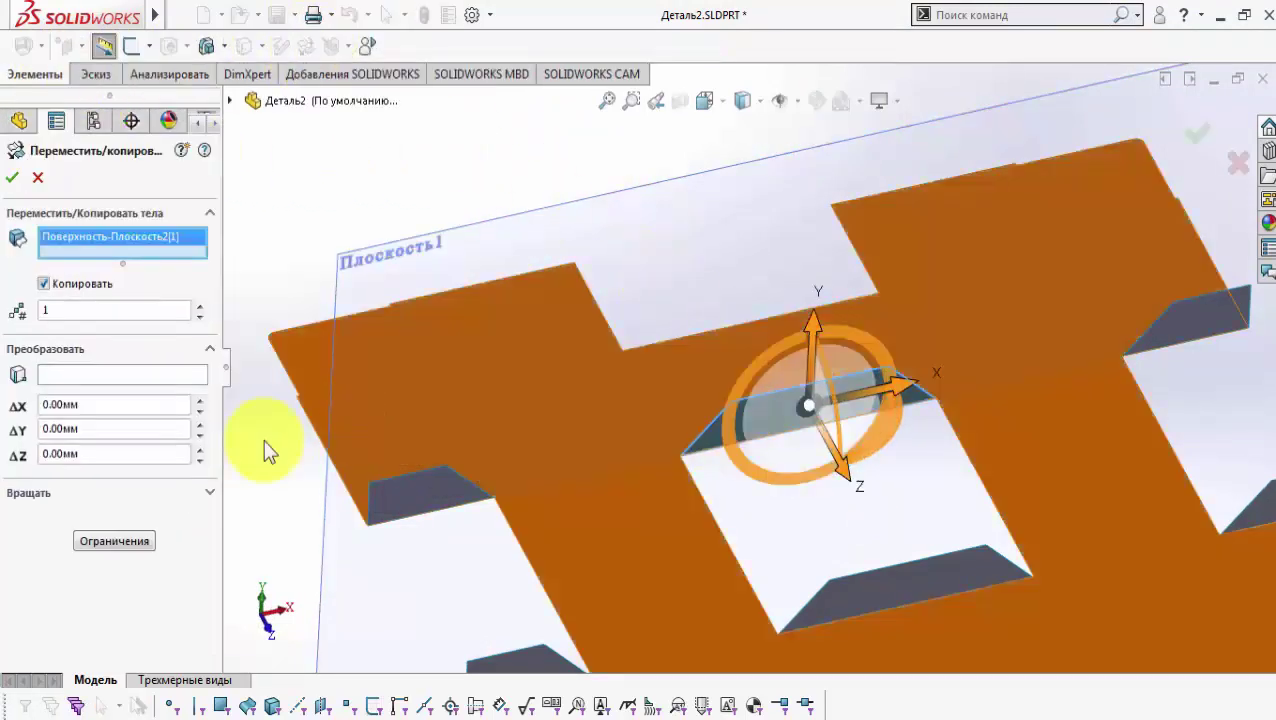
click(95, 456)
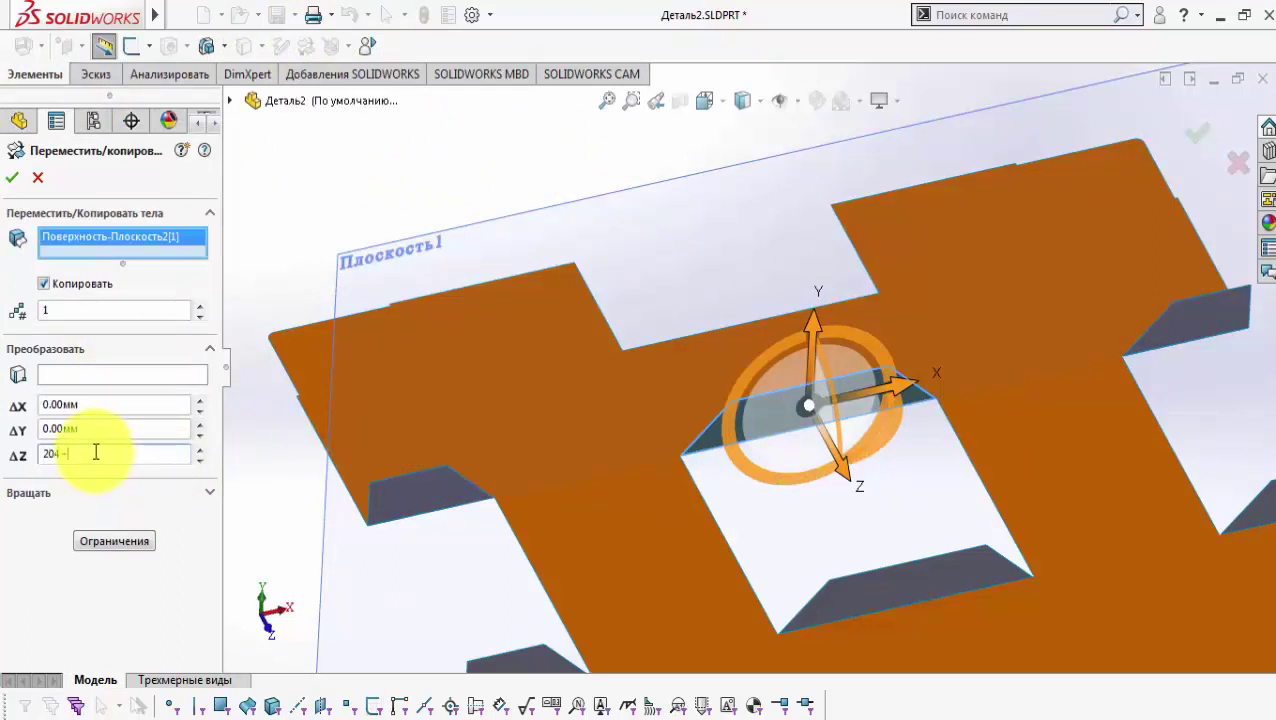
key(Return)
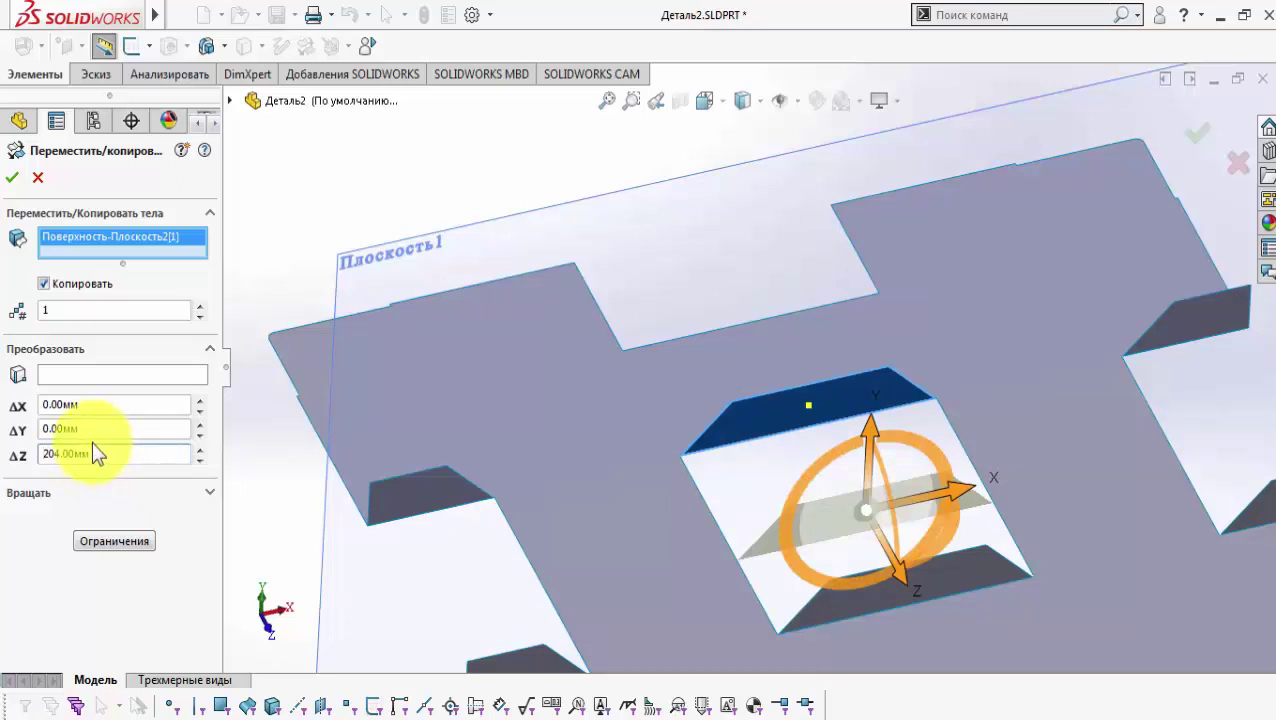
text(-)
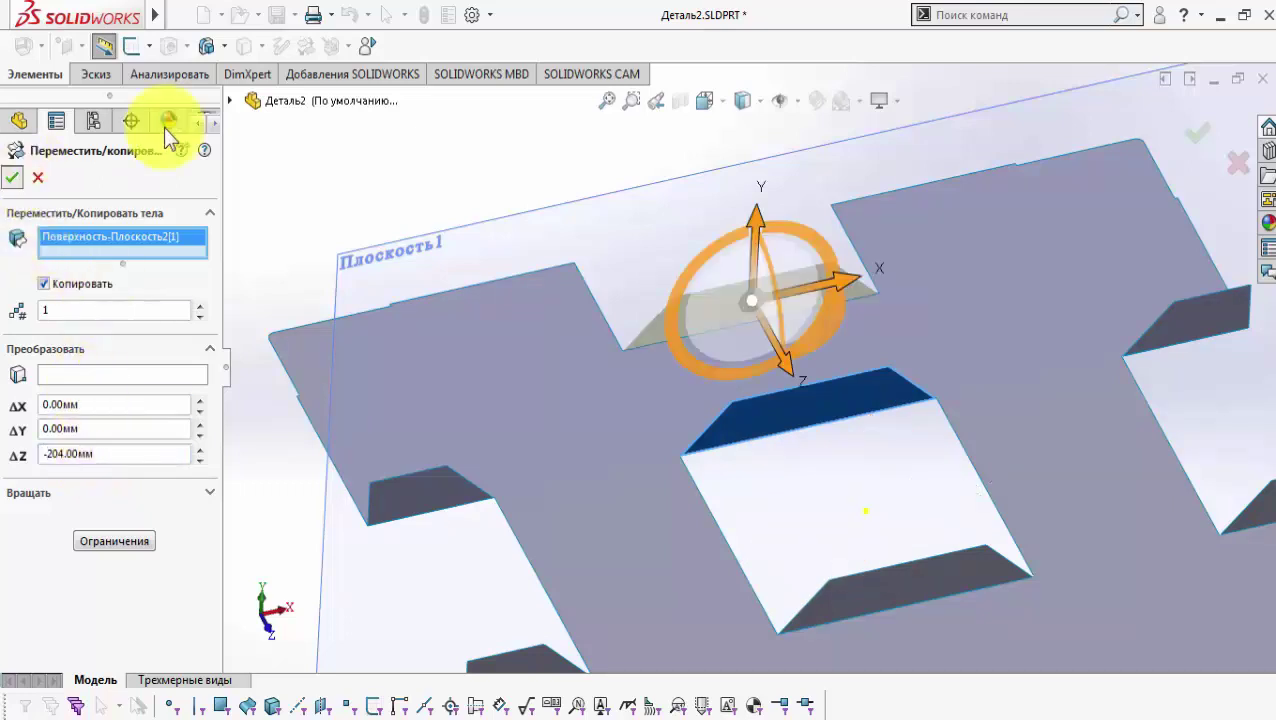
Step: Copy the flange surface on the central opening's front edge by 204 mm along Z onto the front notch
click(308, 48)
scroll(866, 541, up, 4)
scroll(866, 541, down, 2)
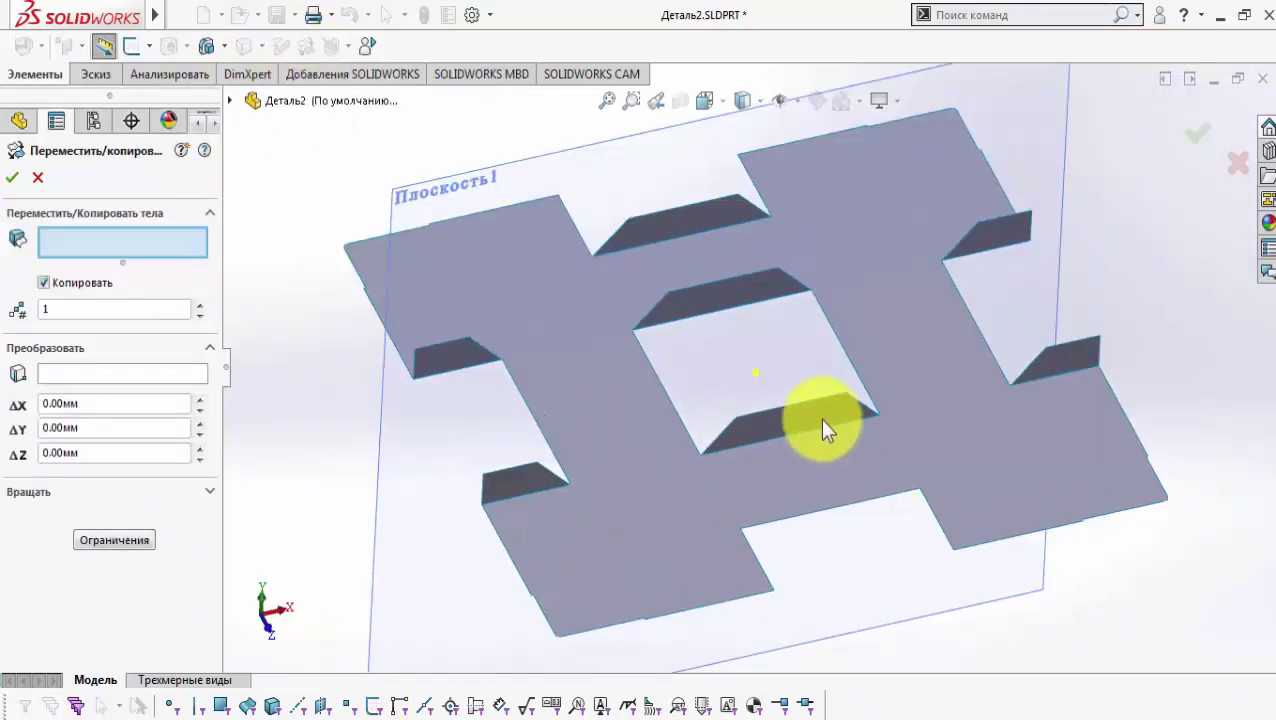
click(821, 428)
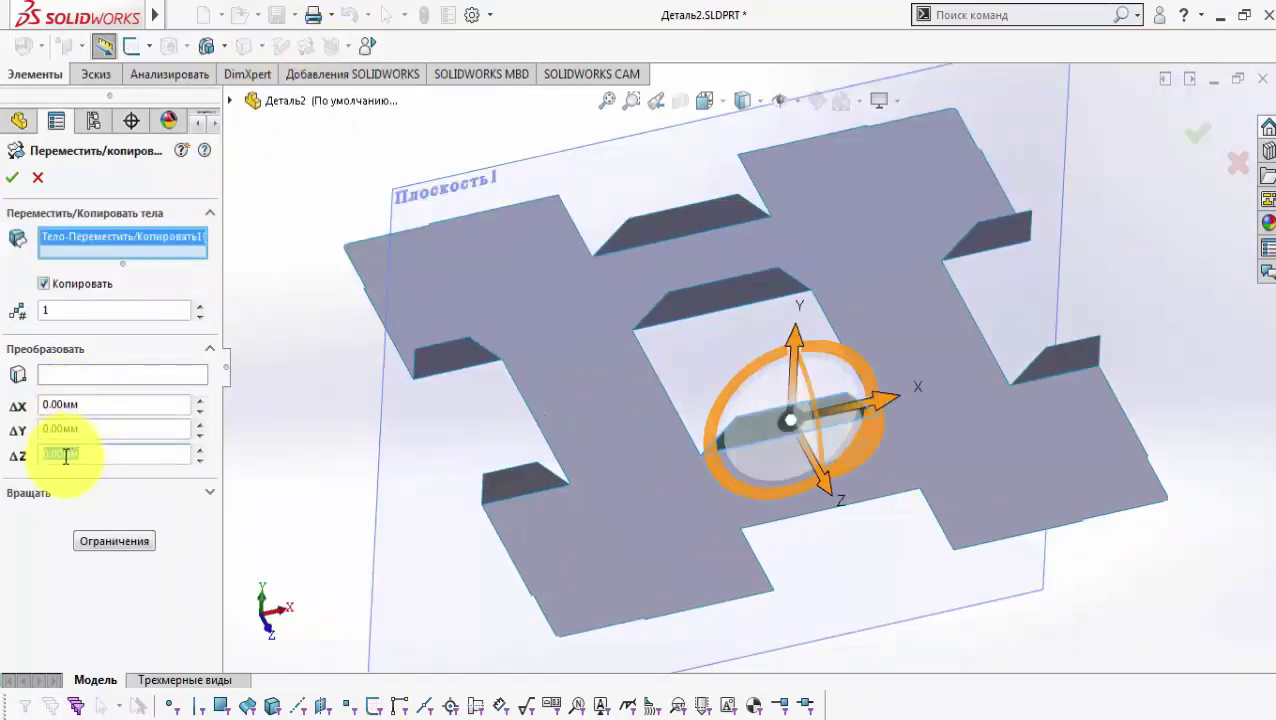
key(Return)
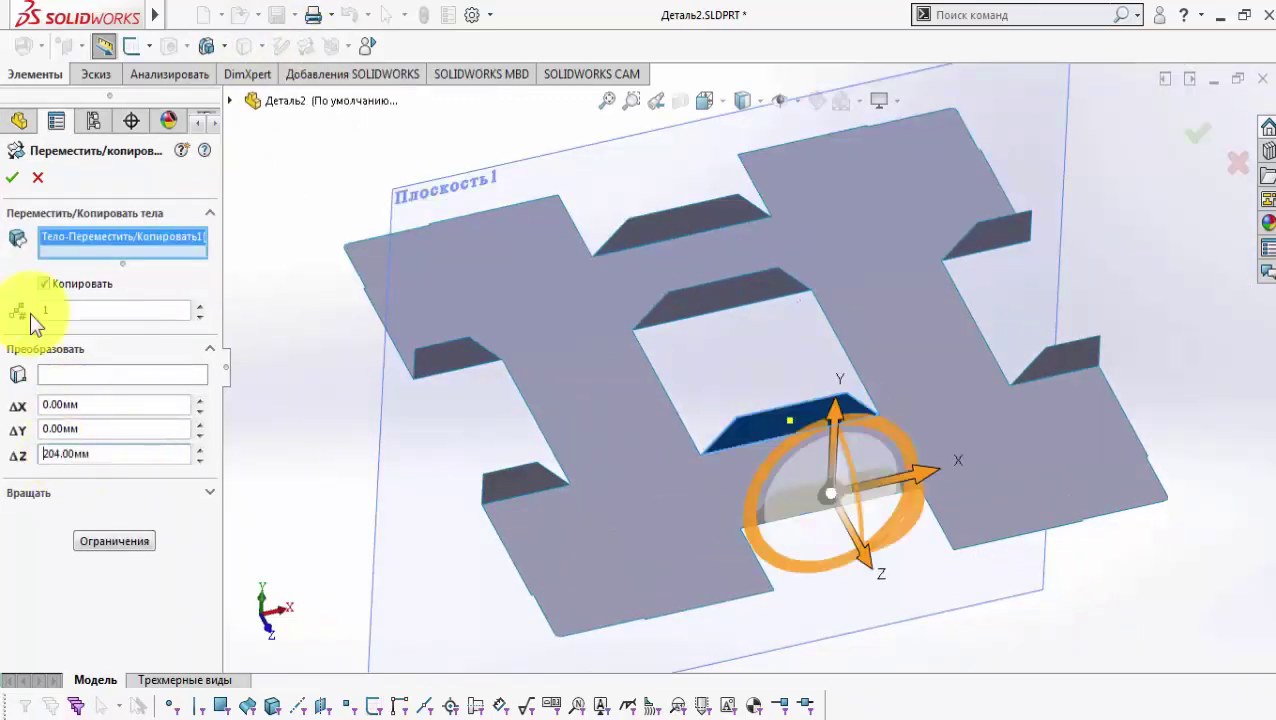
click(13, 182)
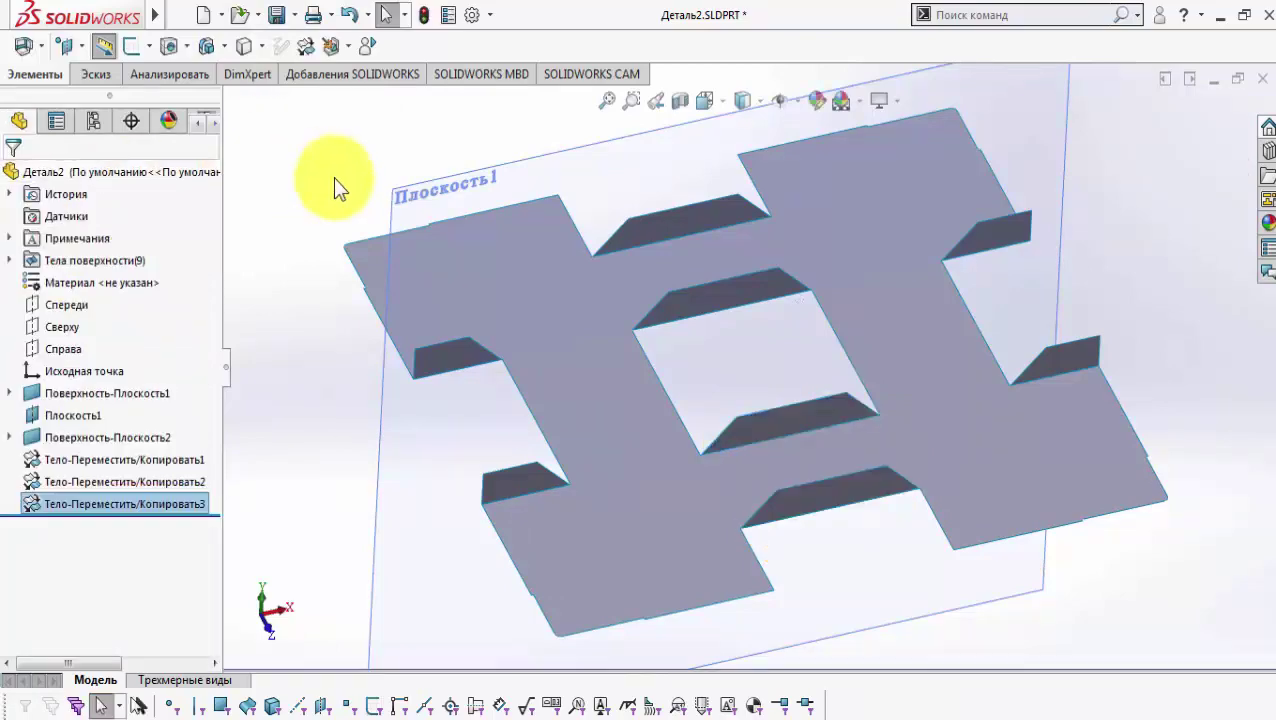
Step: Create a reference plane through the central opening's right side edge, perpendicular to the flat sheet face
click(836, 342)
click(76, 49)
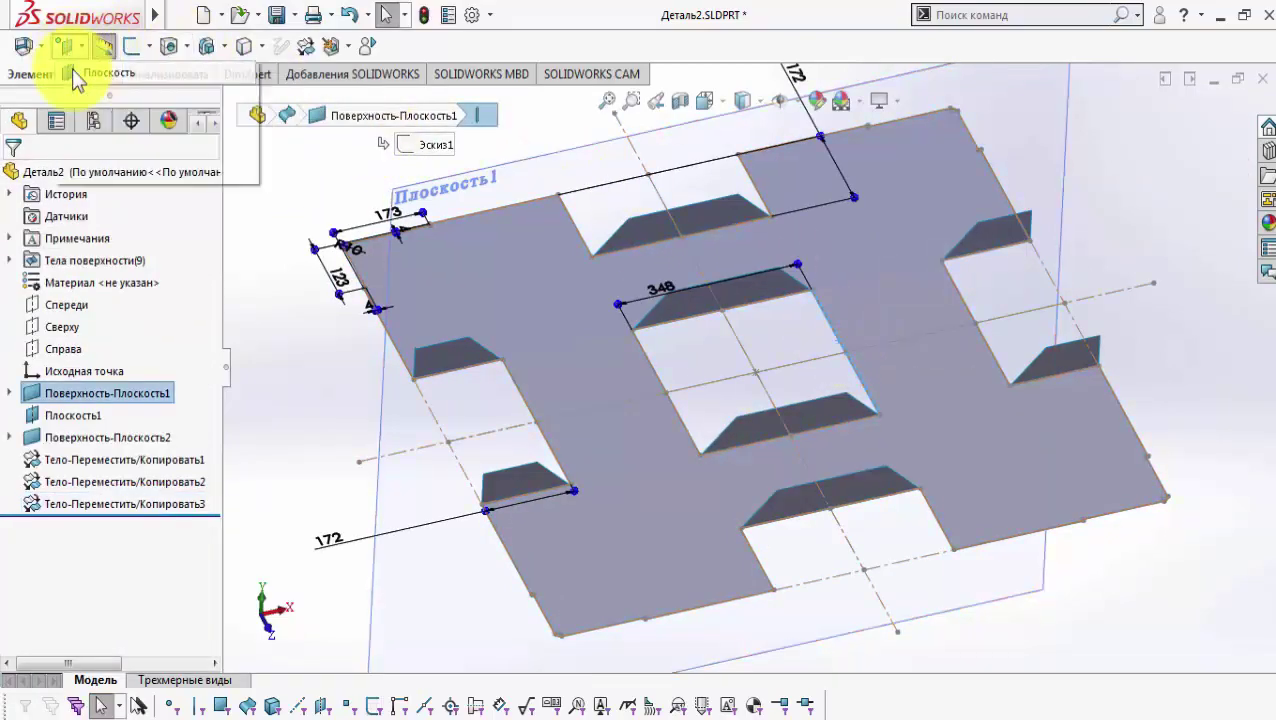
click(76, 71)
click(898, 347)
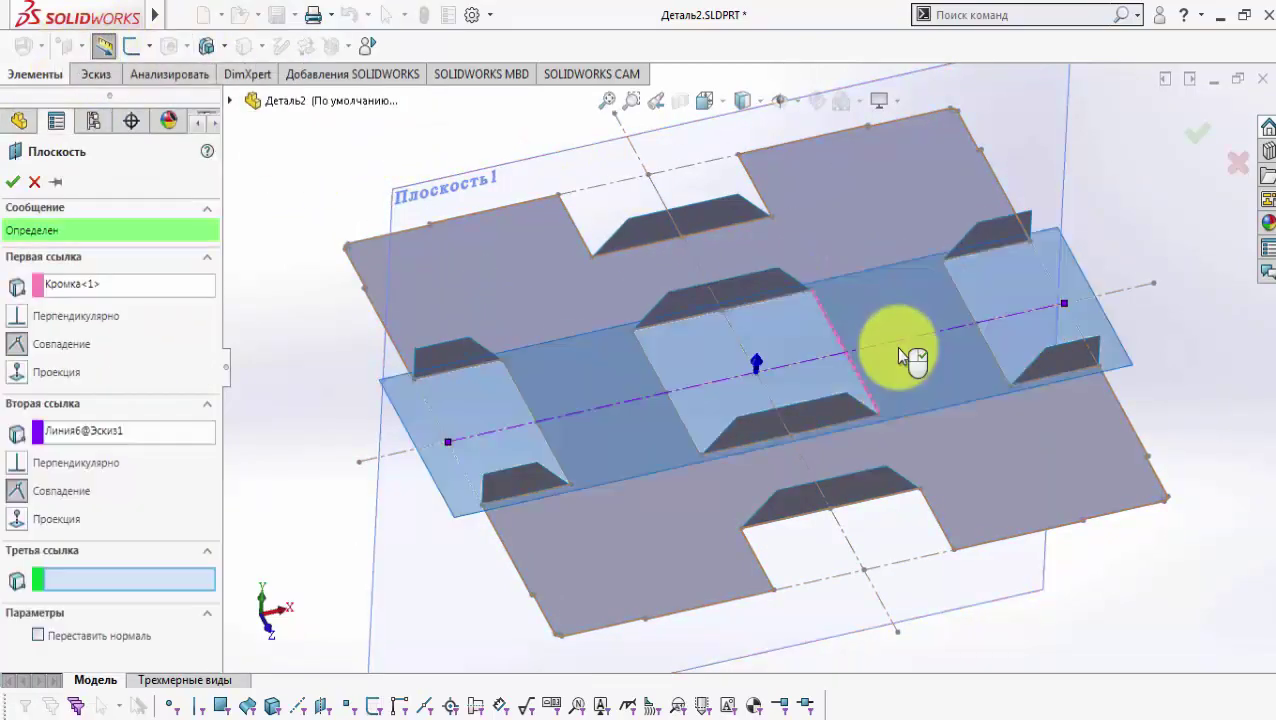
click(62, 432)
key(Delete)
click(734, 196)
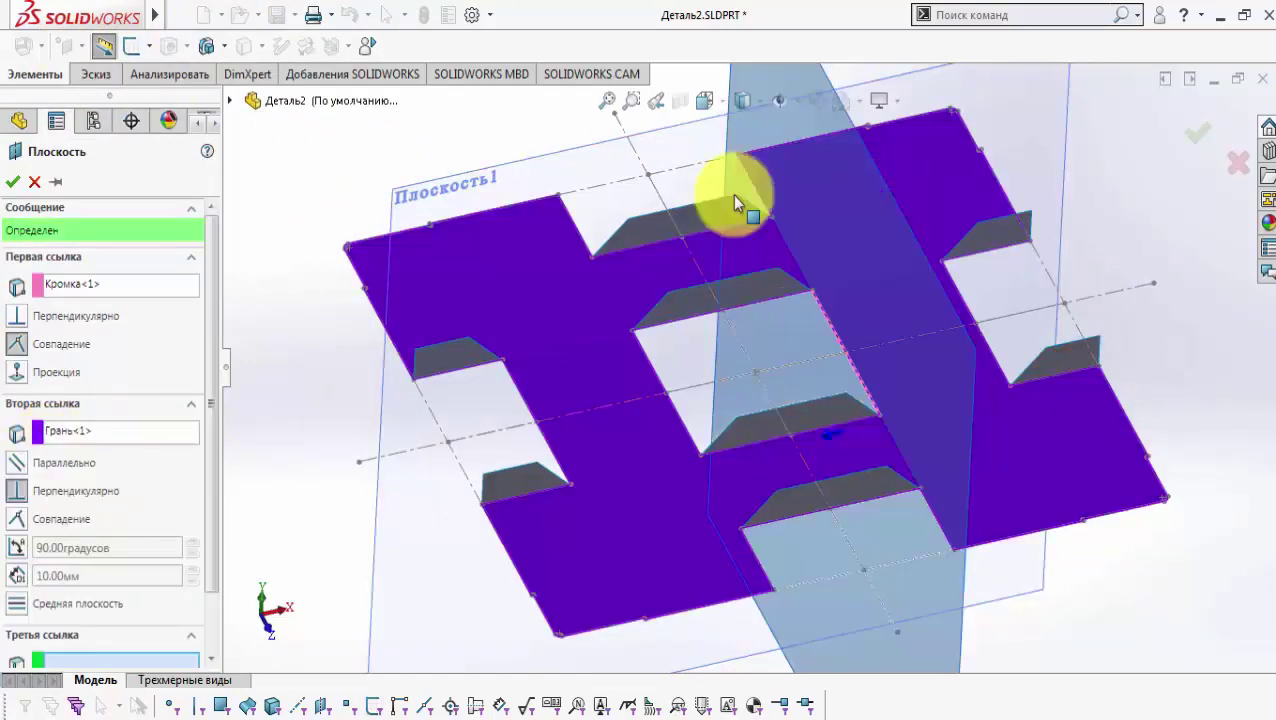
click(10, 183)
Step: Start a sketch on the new plane and draw a vertical construction line from the midpoint of the opening's side edge
click(110, 492)
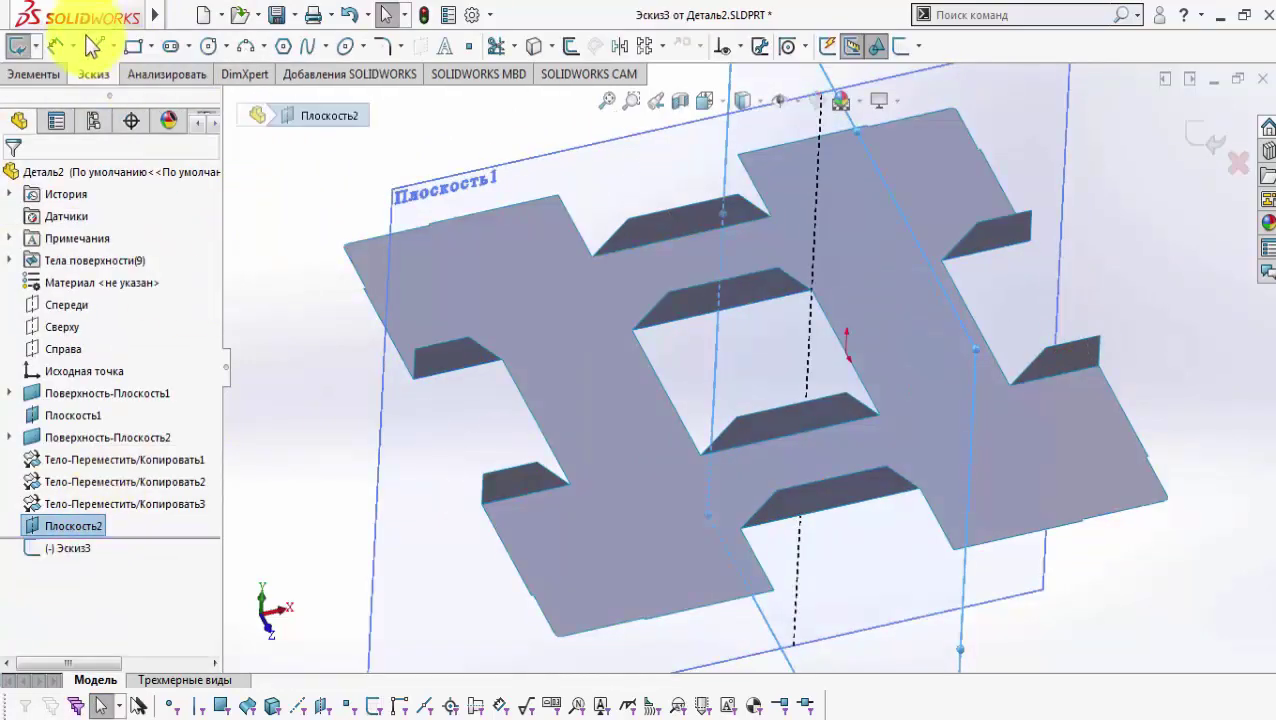
click(95, 46)
scroll(911, 336, down, 5)
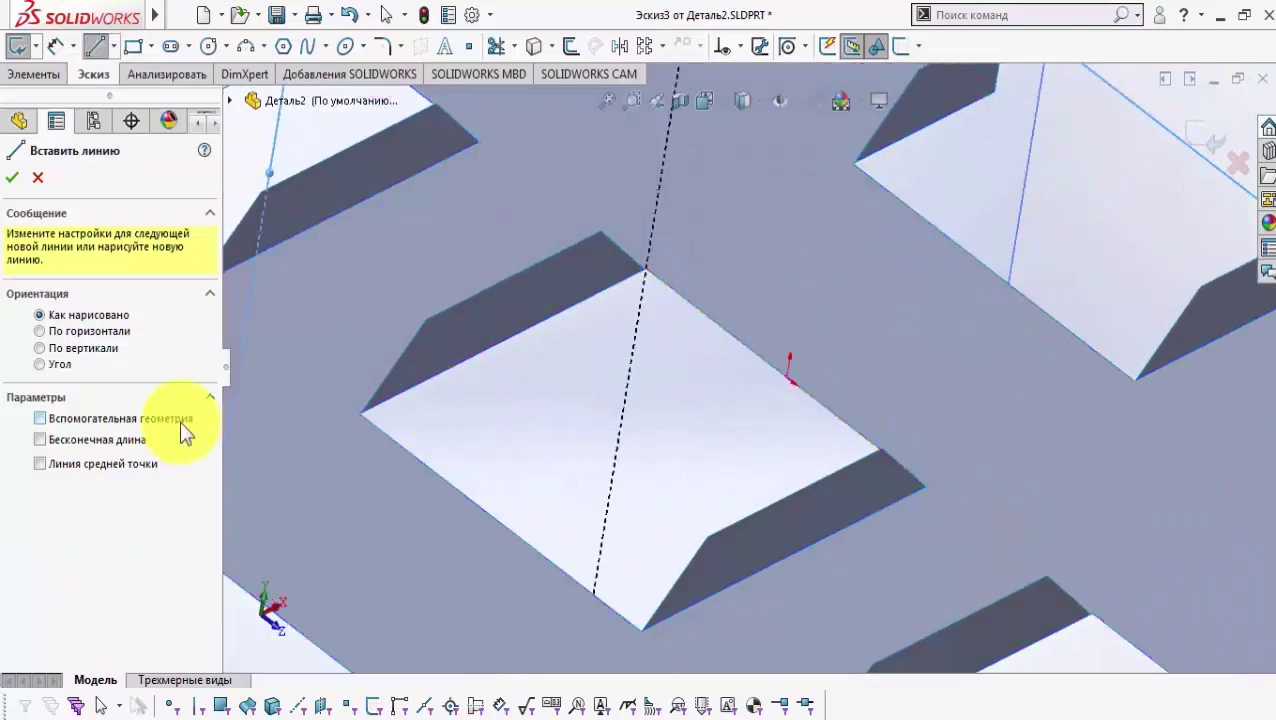
click(182, 420)
click(787, 378)
click(801, 286)
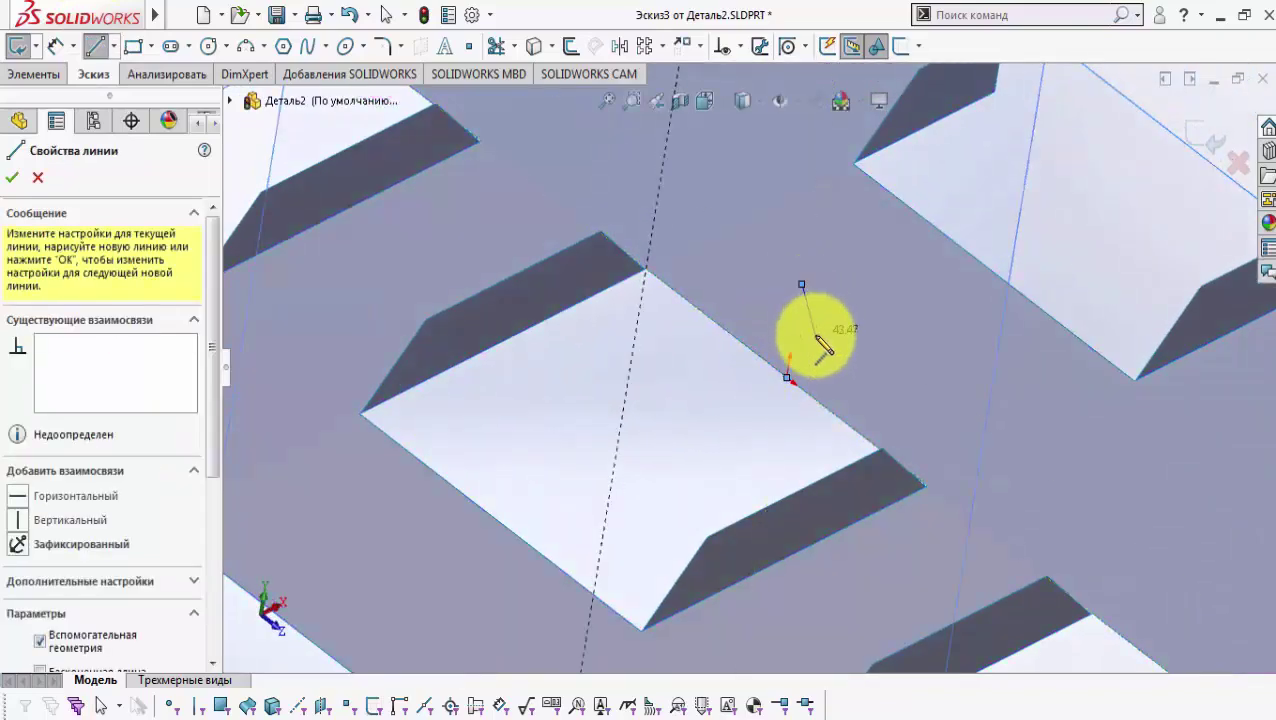
Step: Sketch a closed four-sided flange outline with its base along the opening's side edge and a horizontal upper line
click(665, 283)
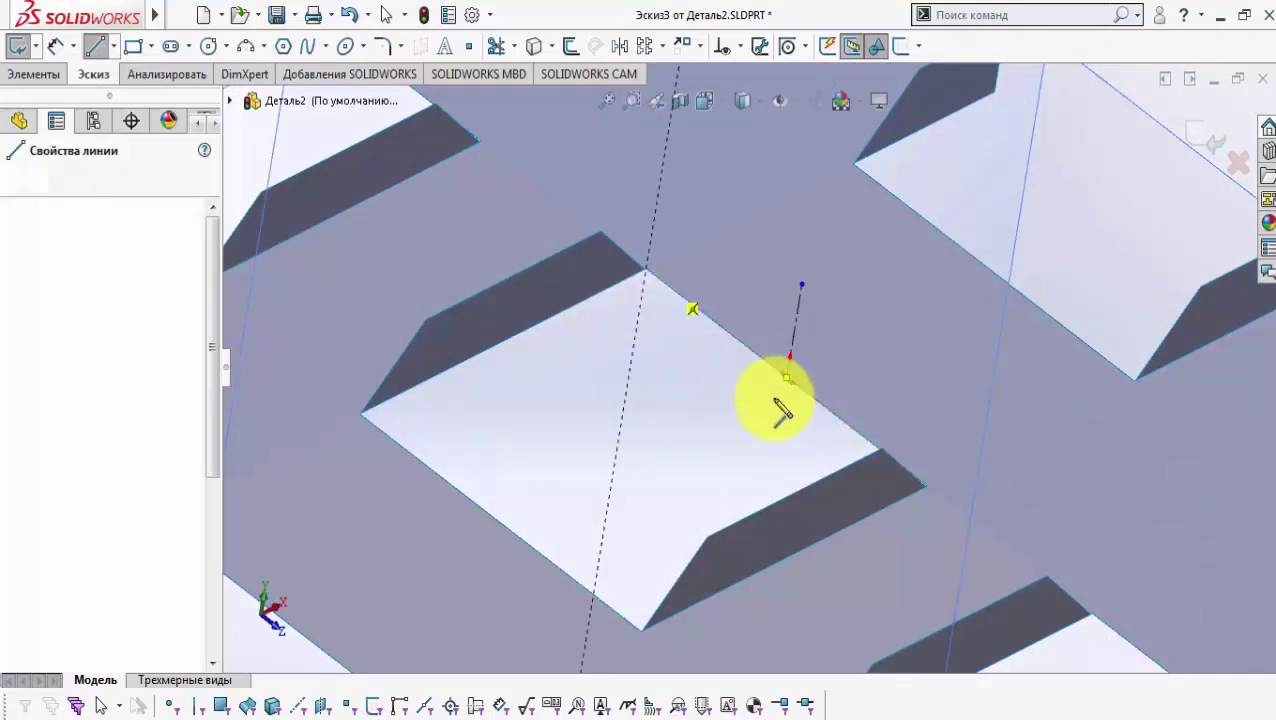
click(880, 449)
click(873, 358)
click(738, 258)
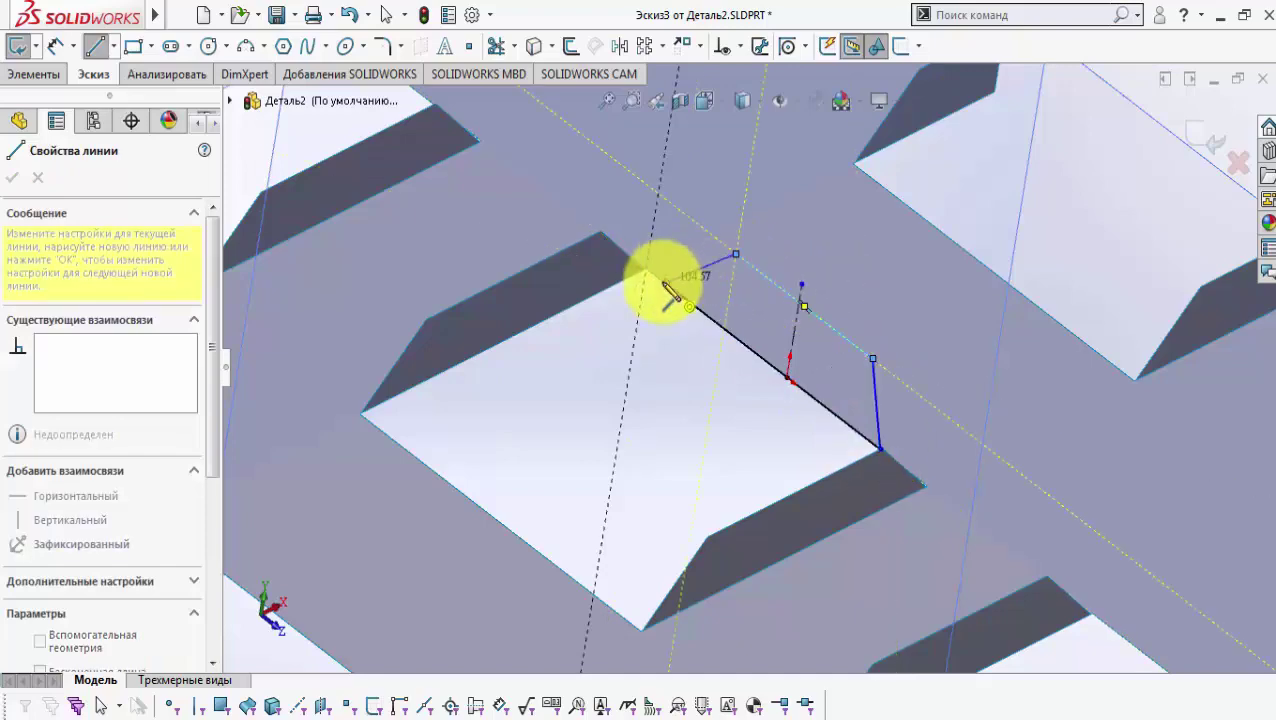
click(665, 283)
key(Escape)
Step: Make the outline's two side lines symmetric about the vertical construction line
click(686, 277)
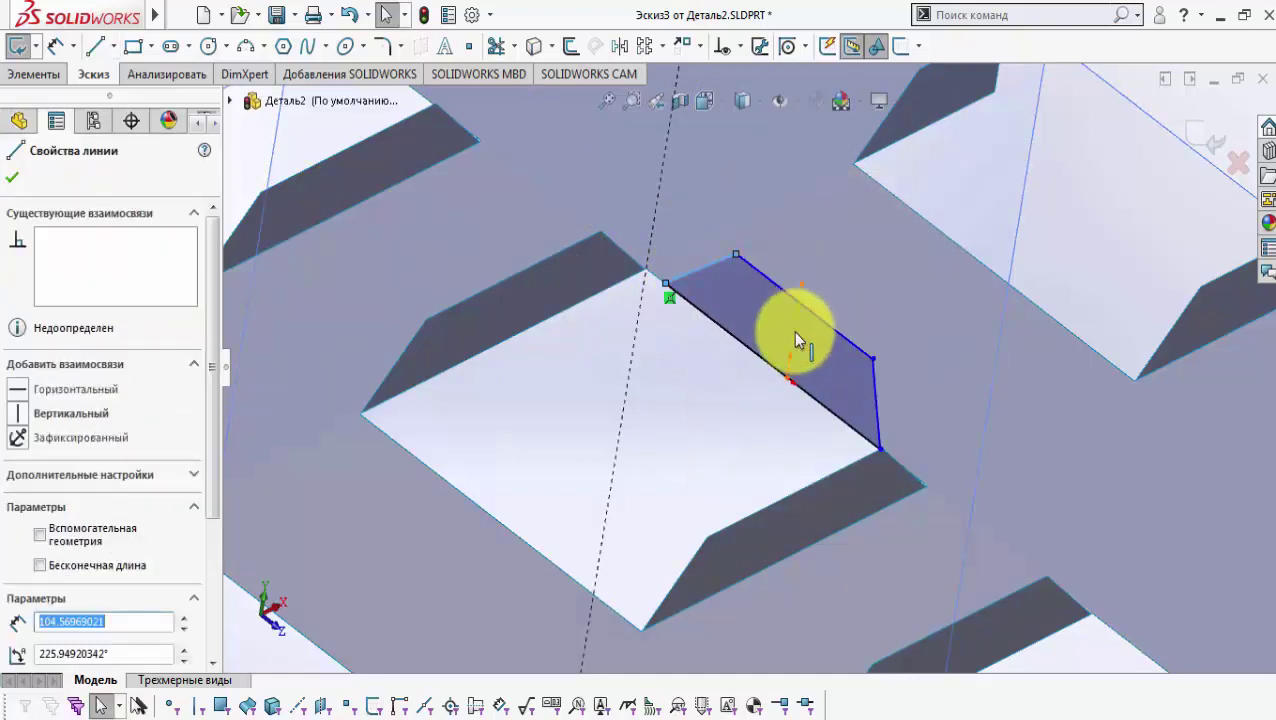
ctrl+click(795, 336)
ctrl+click(877, 391)
click(1044, 304)
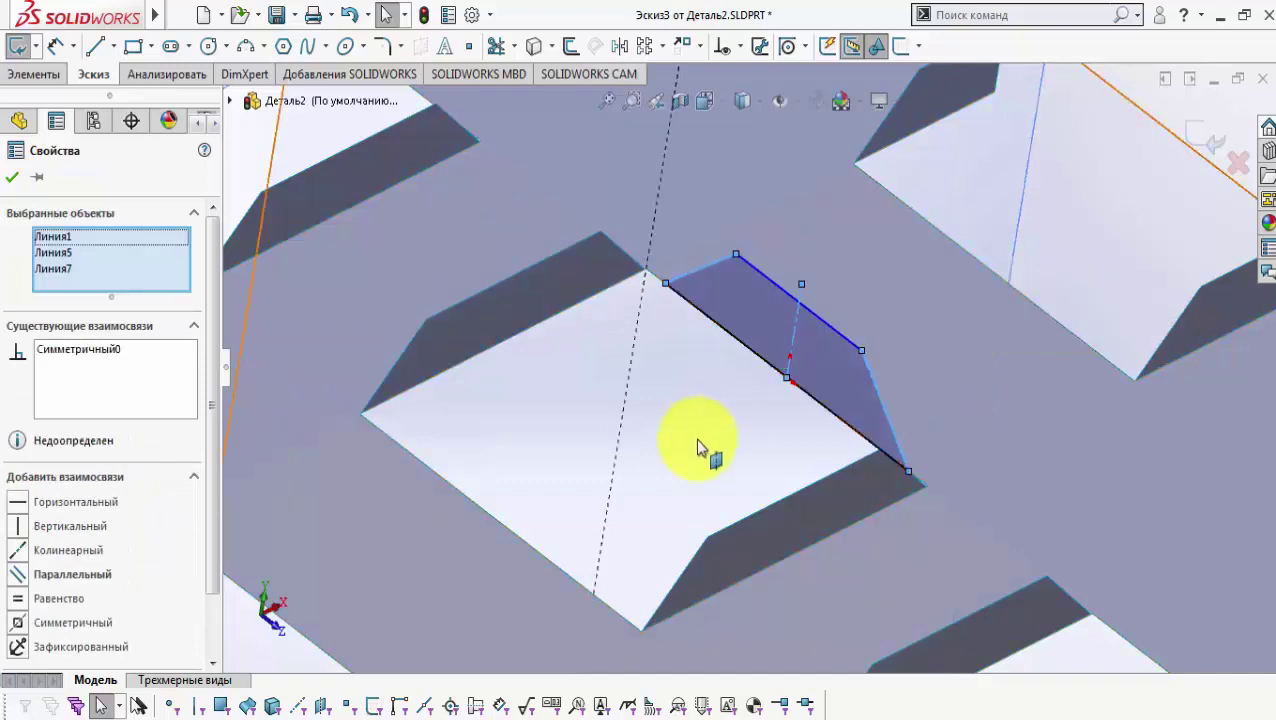
click(698, 441)
Step: Dimension the height between the outline's base and its upper line as 66 mm
click(55, 45)
click(662, 270)
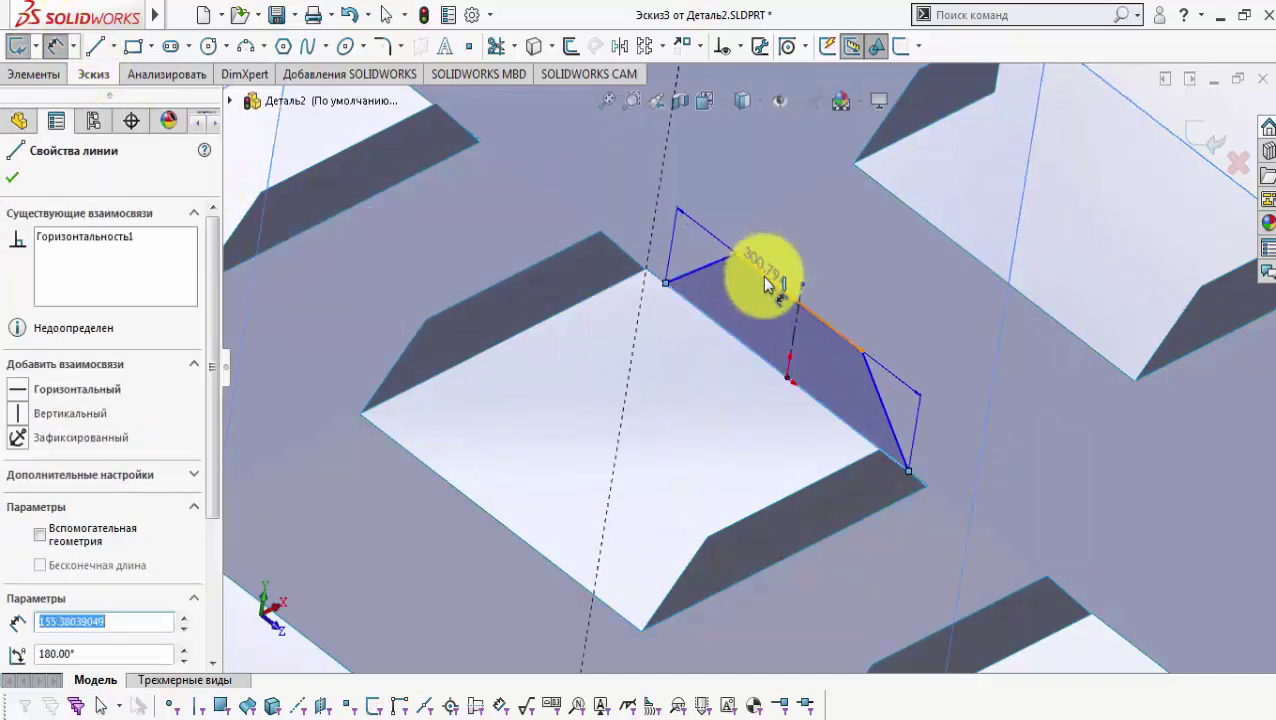
click(698, 388)
text(66)
click(619, 374)
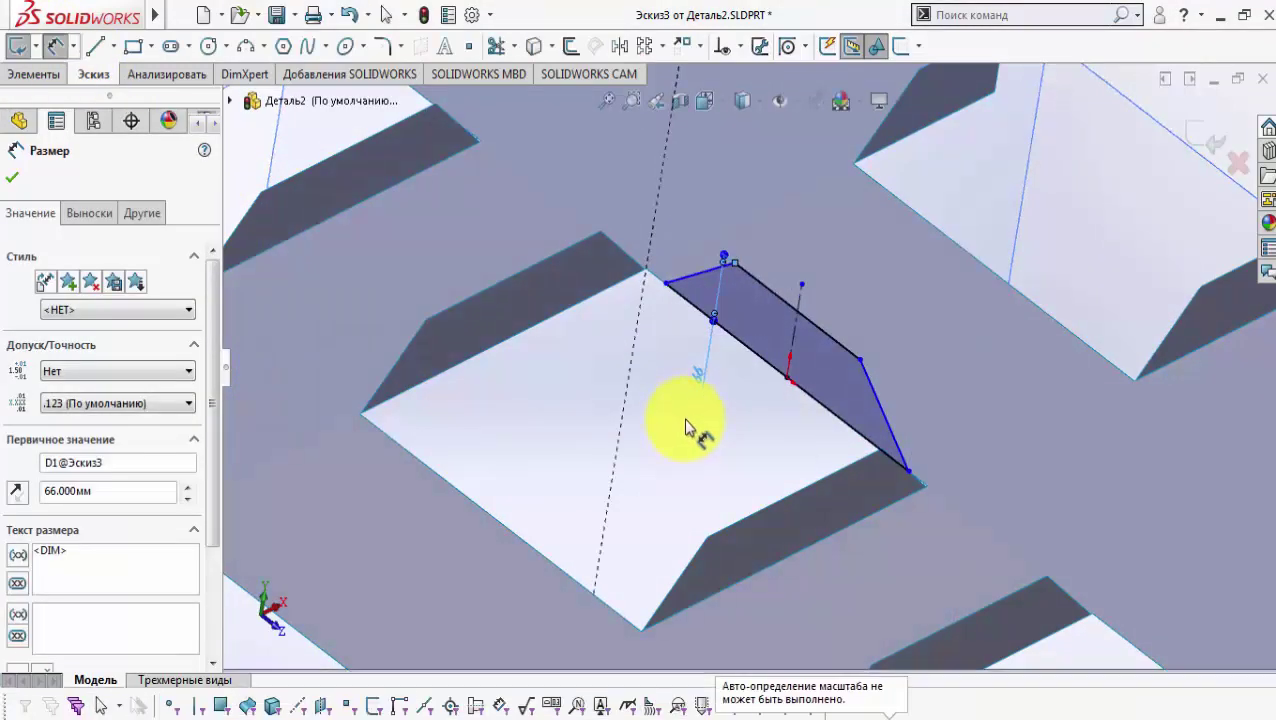
click(685, 419)
Step: Dimension the angle between the new outline's base and its slanted side as 45°
scroll(788, 283, down, 1)
click(656, 277)
click(660, 297)
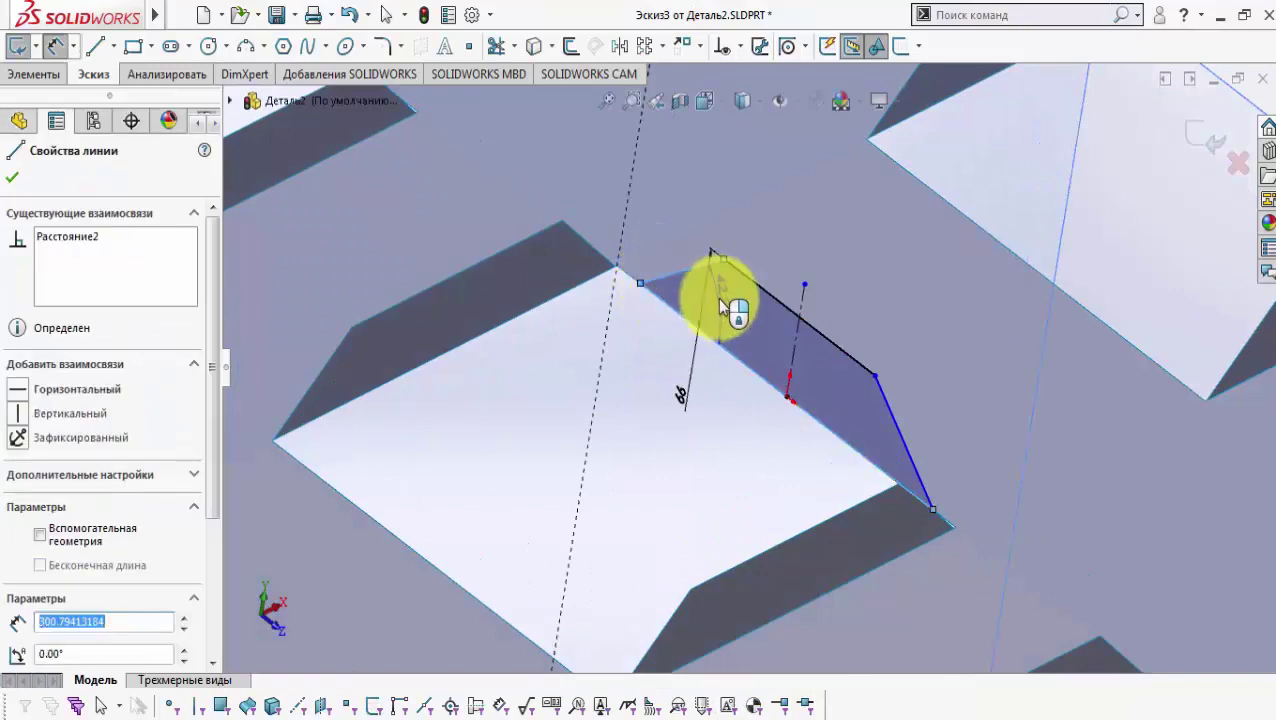
click(725, 305)
text(45)
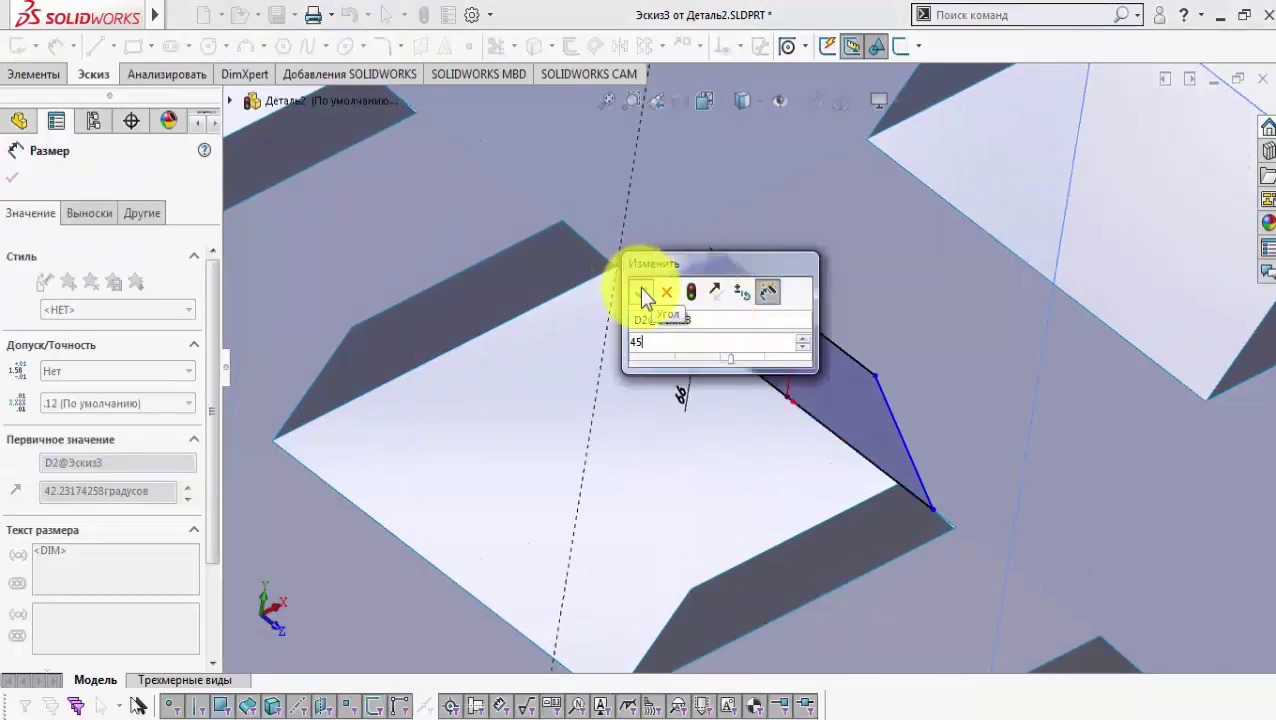
click(643, 295)
Step: Dimension the gap between the flange outline's lower end point and the adjacent corner of the central opening as 2 mm
scroll(670, 300, down, 3)
click(659, 326)
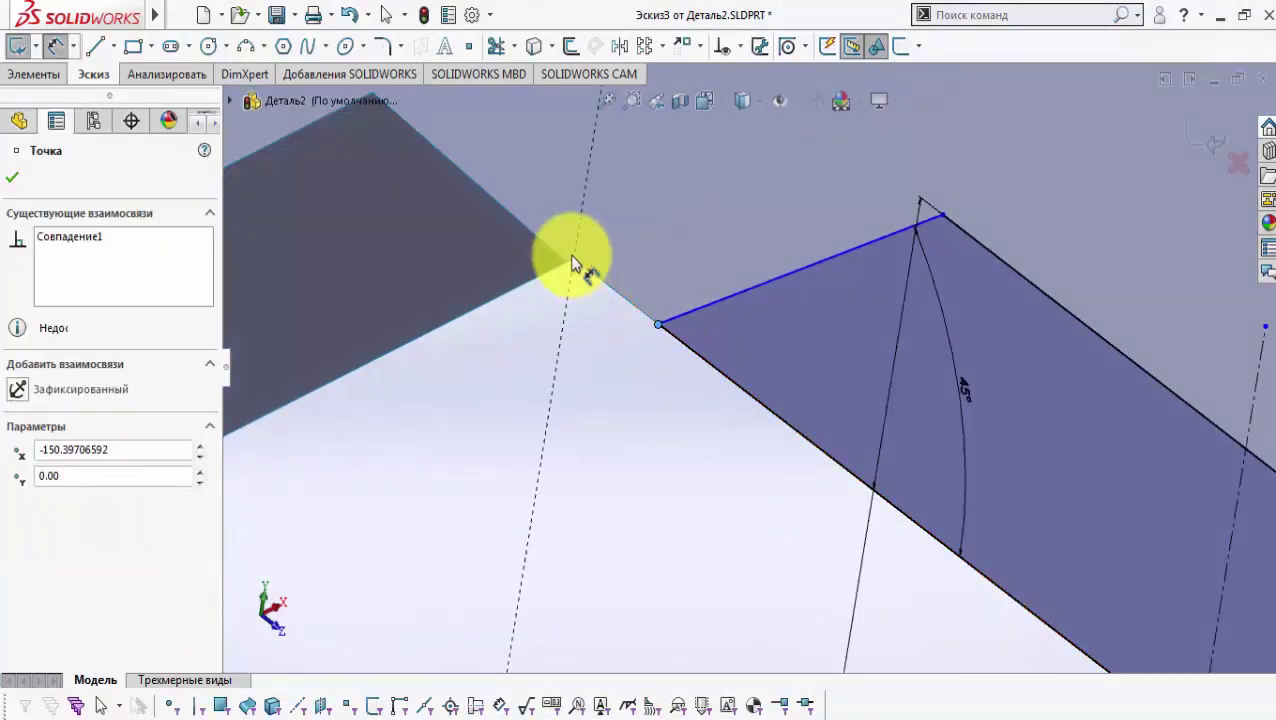
click(620, 272)
text(2)
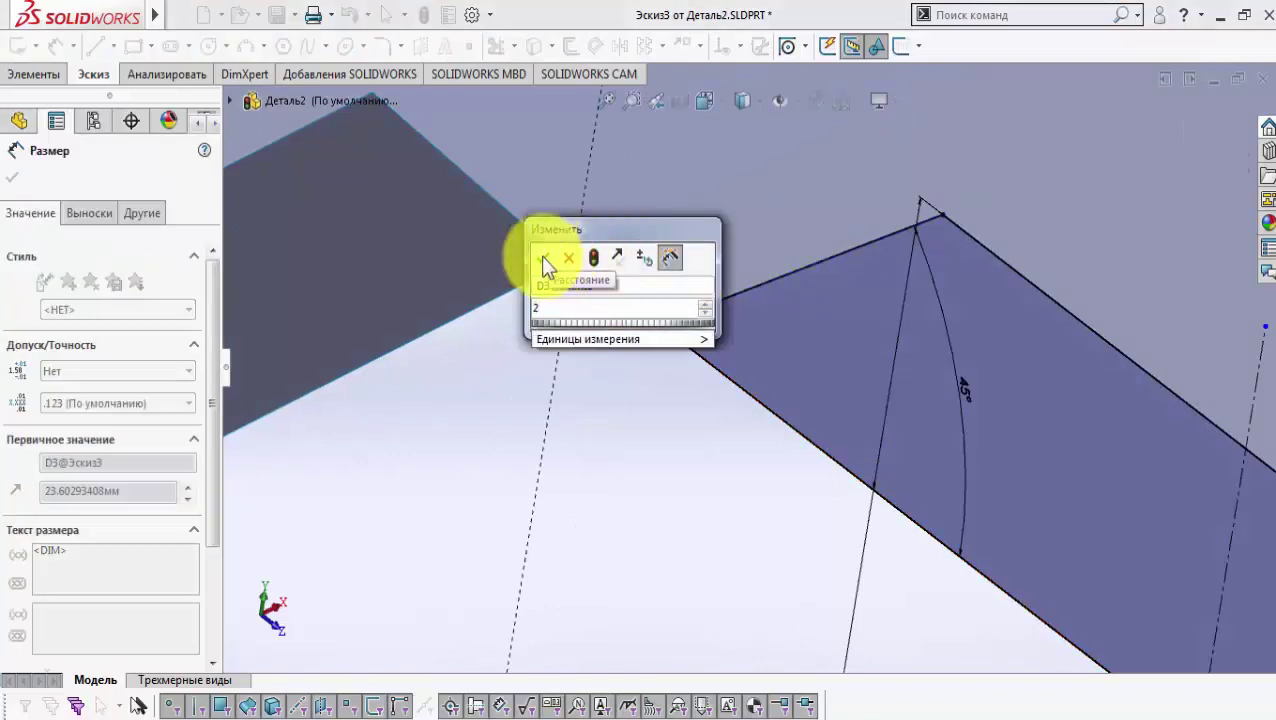
click(540, 255)
scroll(700, 372, up, 5)
Step: Sketch a closed four-sided flange outline with its base along the upper notch's side edge, in line with the opening's outline
click(96, 46)
scroll(705, 318, up, 4)
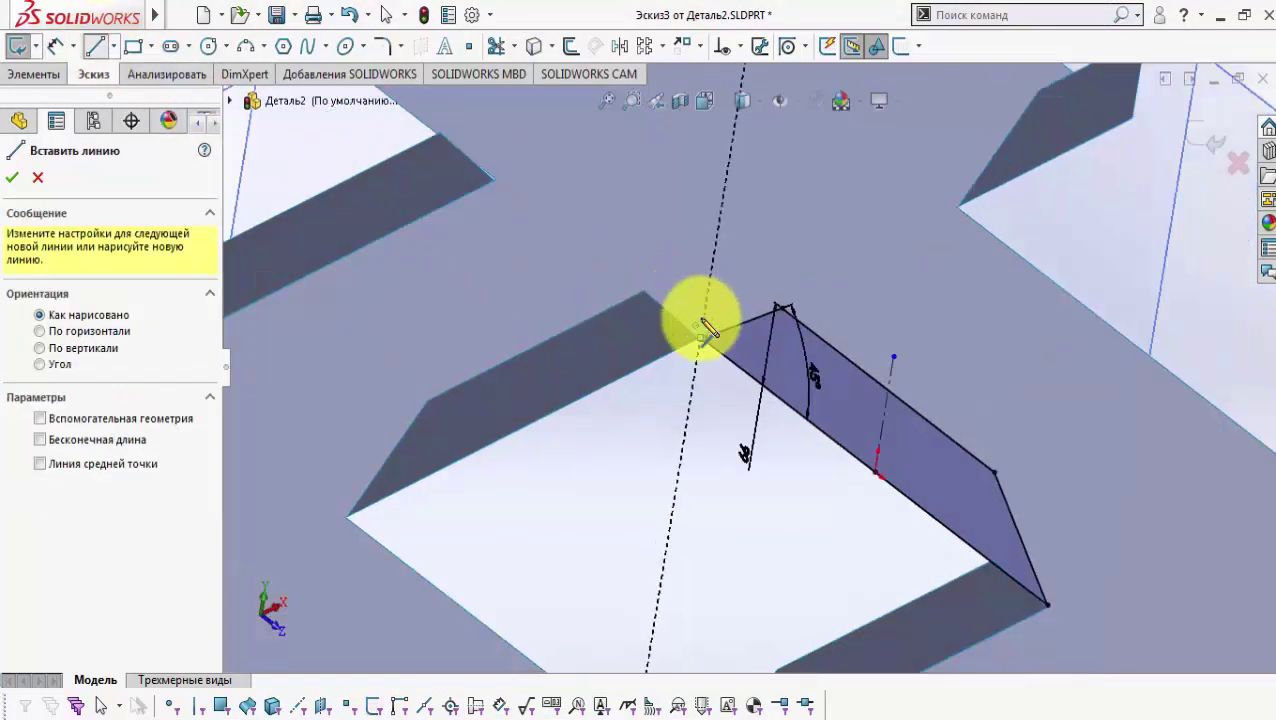
scroll(600, 270, down, 5)
click(480, 237)
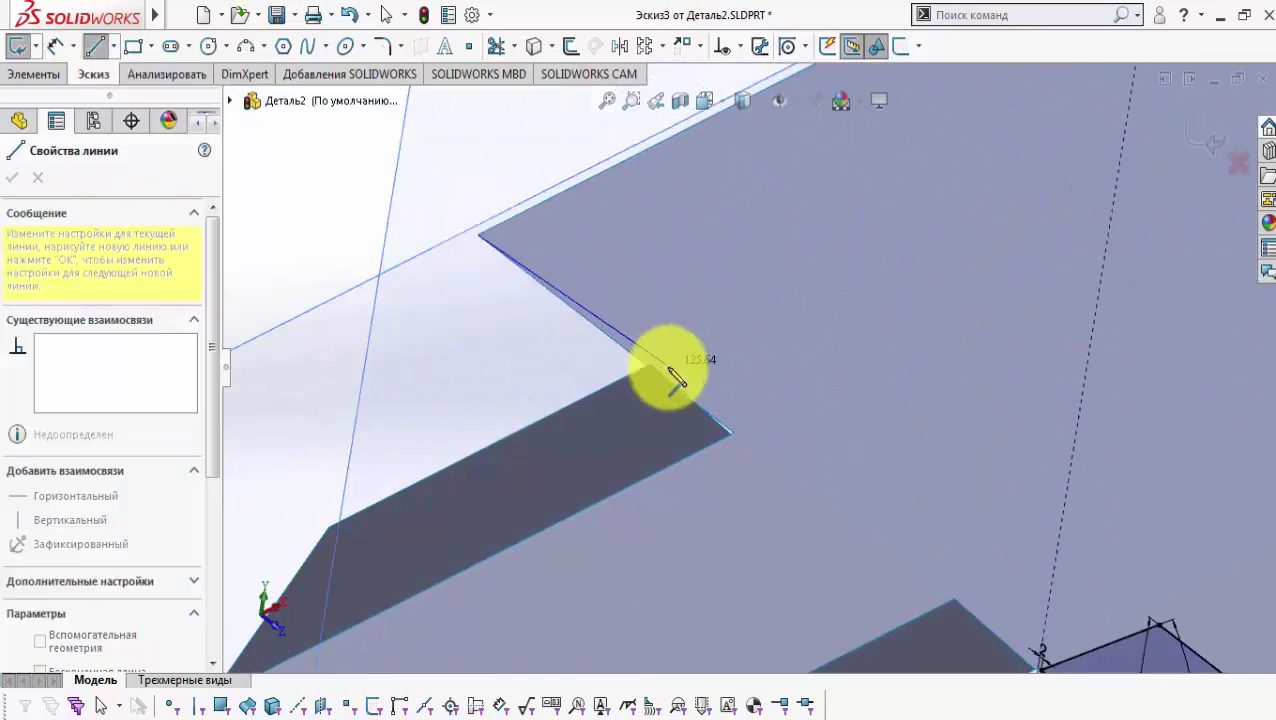
scroll(740, 420, down, 2)
click(717, 426)
scroll(710, 390, up, 3)
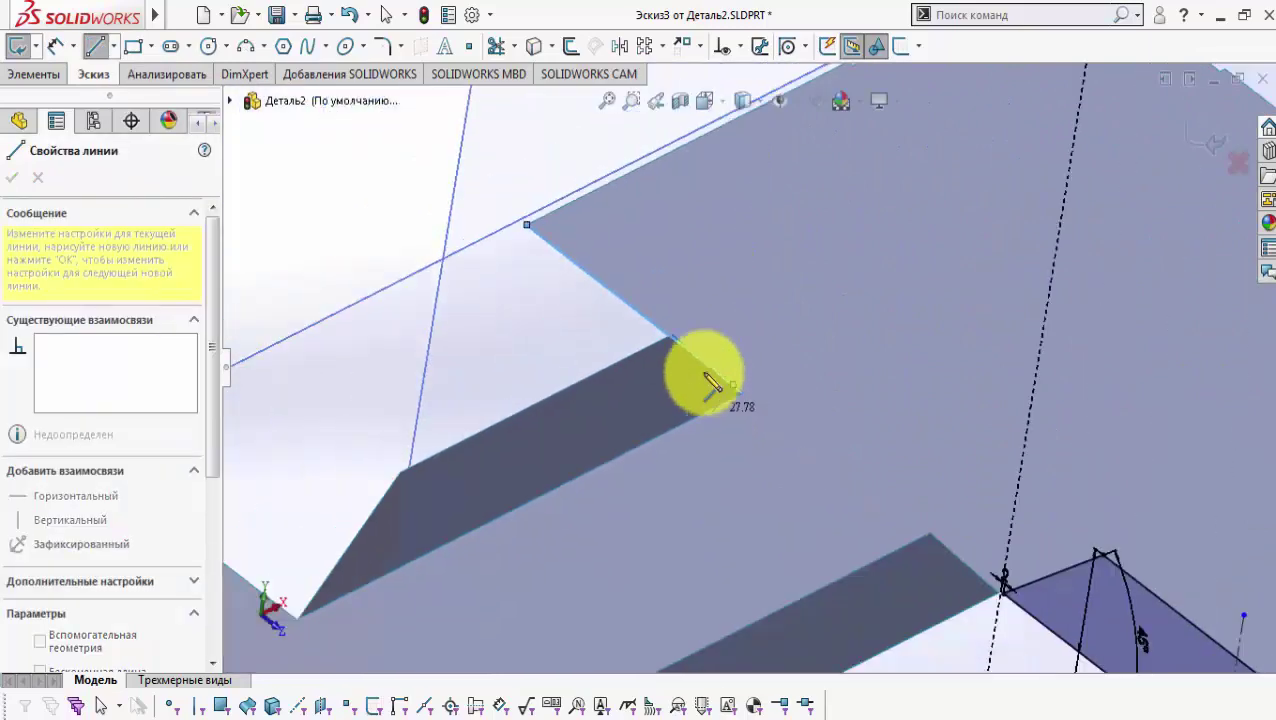
click(720, 316)
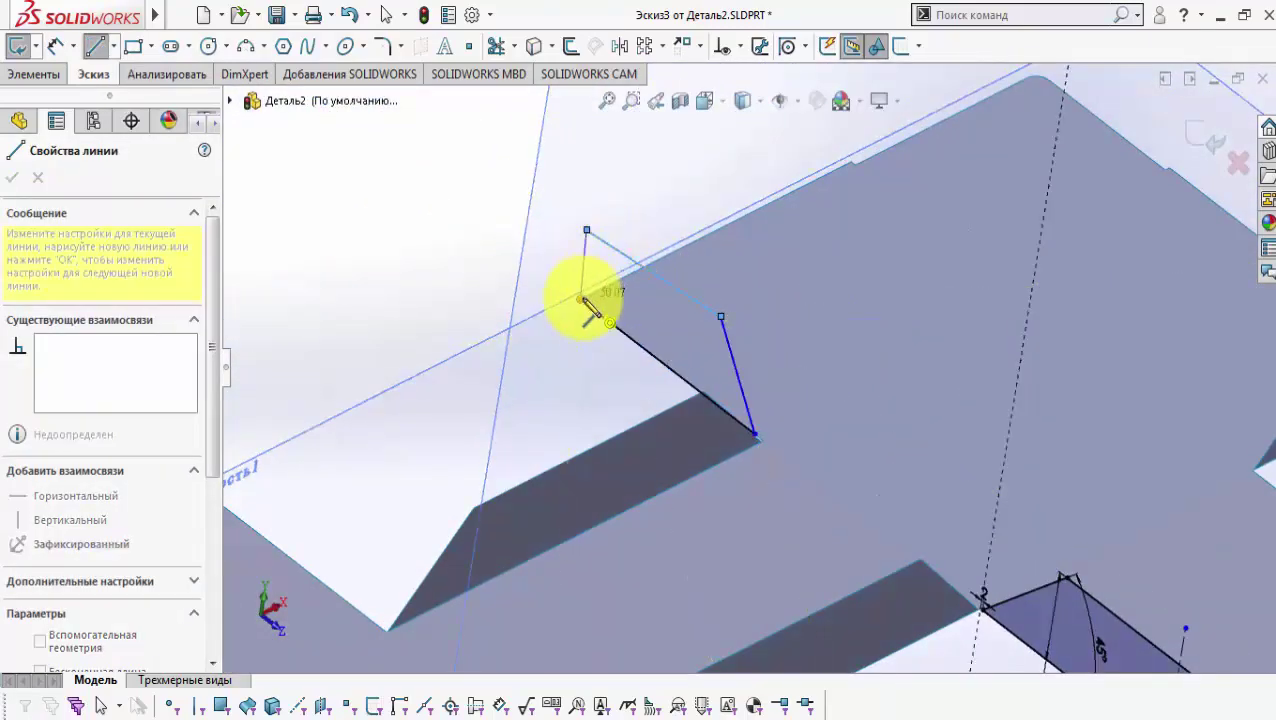
click(583, 299)
right_click(606, 227)
click(629, 249)
Step: Make the notch outline's outer side line vertical
click(585, 259)
click(670, 166)
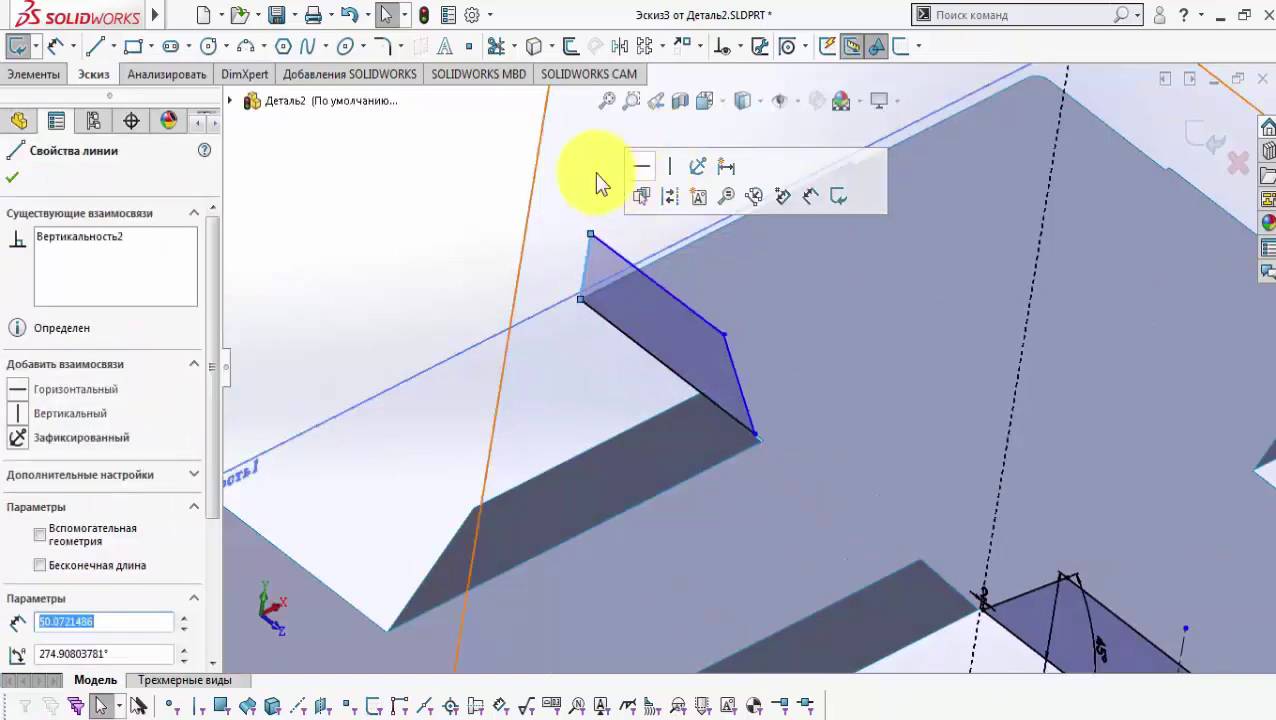
click(597, 175)
Step: Make the notch outline's upper line collinear with the upper line of the central opening's outline
click(617, 254)
scroll(780, 375, up, 4)
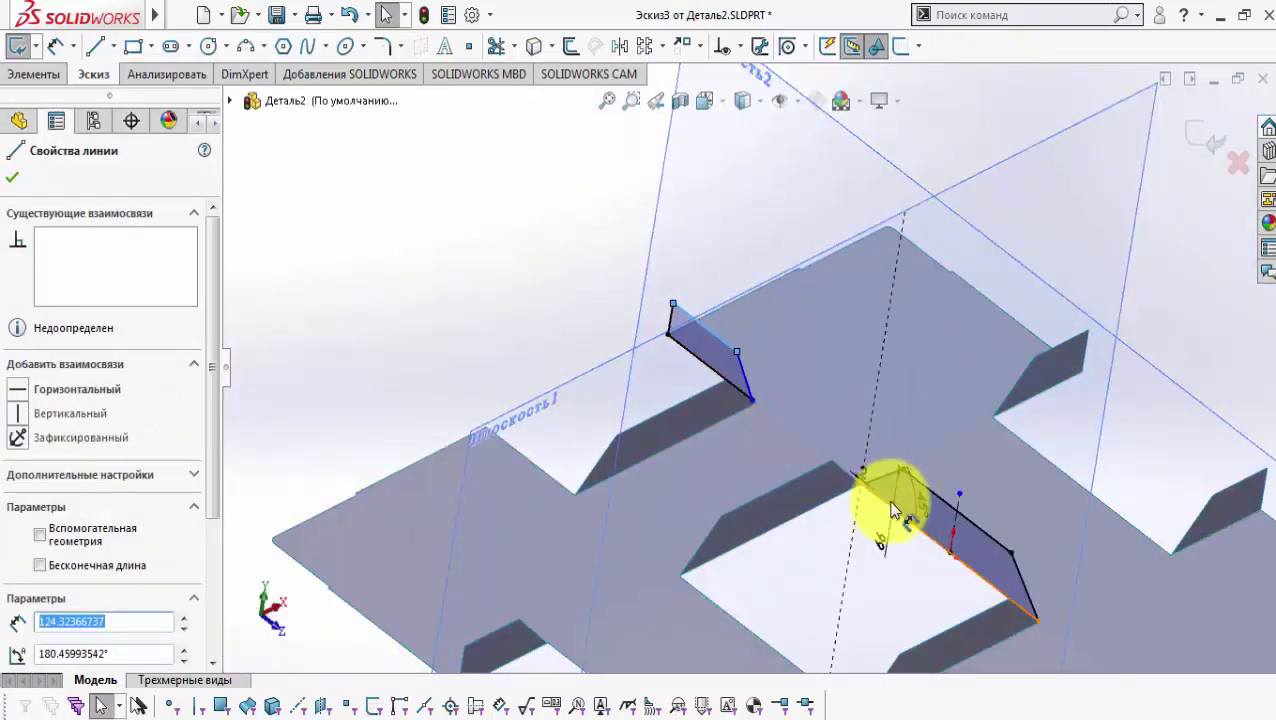
scroll(918, 520, down, 4)
ctrl+click(952, 469)
click(1062, 385)
scroll(503, 176, up, 3)
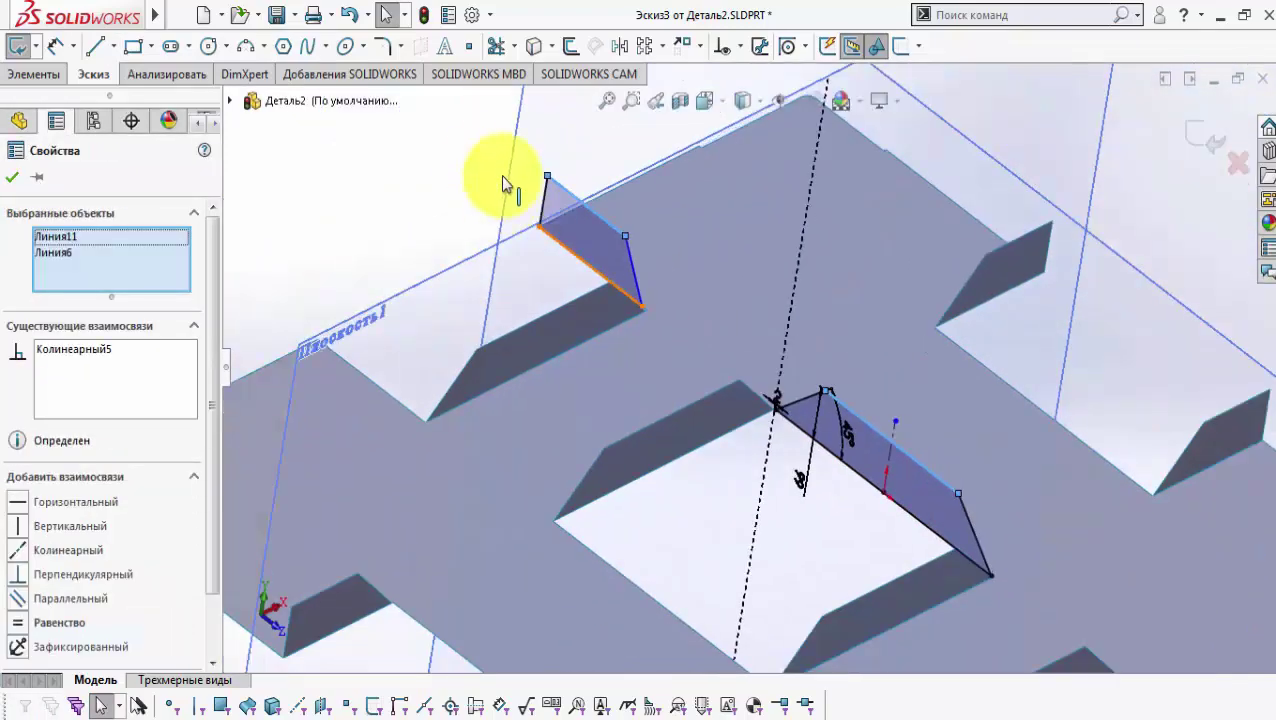
click(480, 168)
Step: Dimension the angle between the notch outline's base and its slanted side as 45°
click(58, 48)
scroll(610, 265, down, 5)
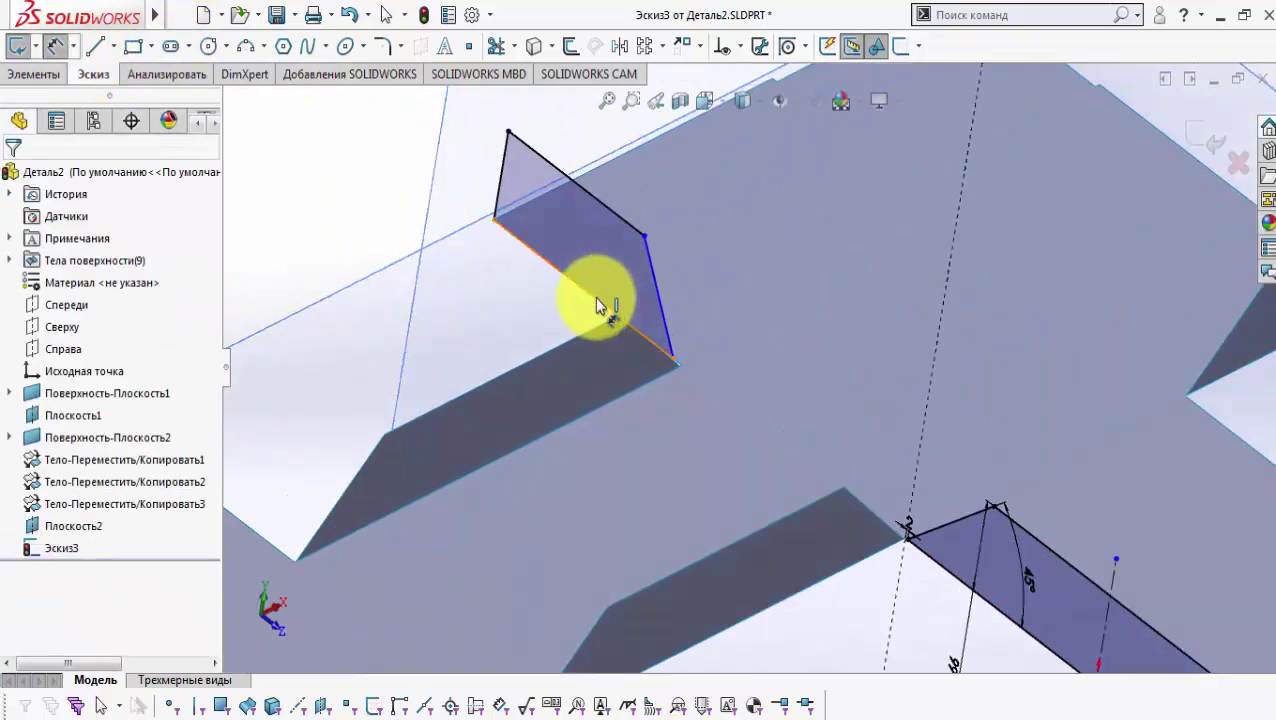
click(657, 291)
click(625, 290)
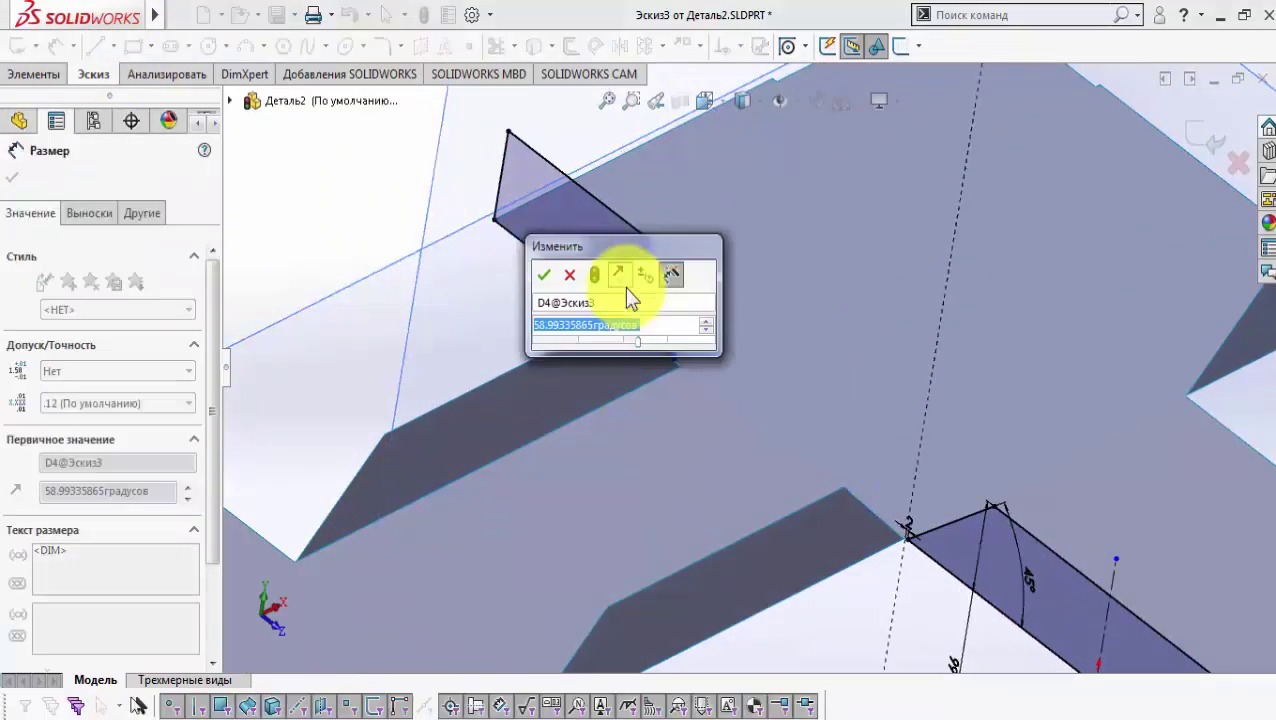
click(545, 276)
click(535, 316)
Step: Move the lower end point of the notch outline's slanted side back along the base, inside the notch corner
scroll(625, 321, down, 1)
right_click(649, 322)
click(683, 371)
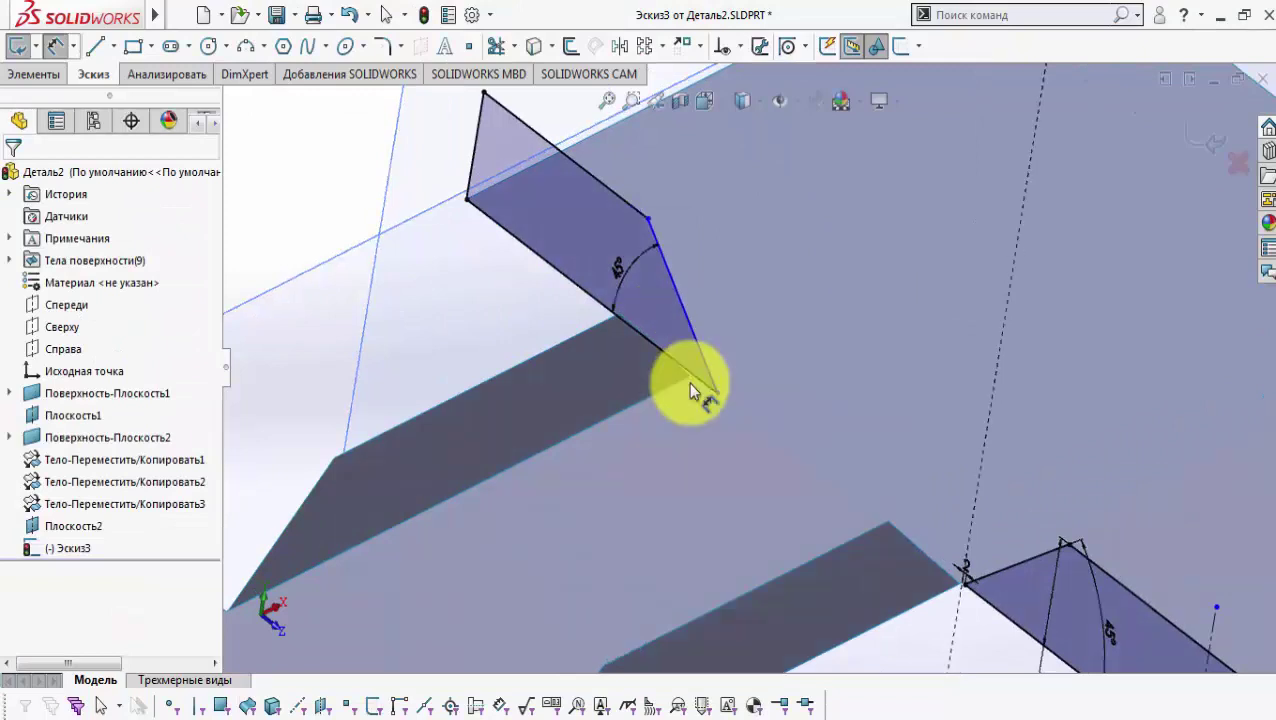
right_click(693, 343)
click(731, 383)
right_click(735, 378)
click(753, 438)
scroll(720, 400, down, 5)
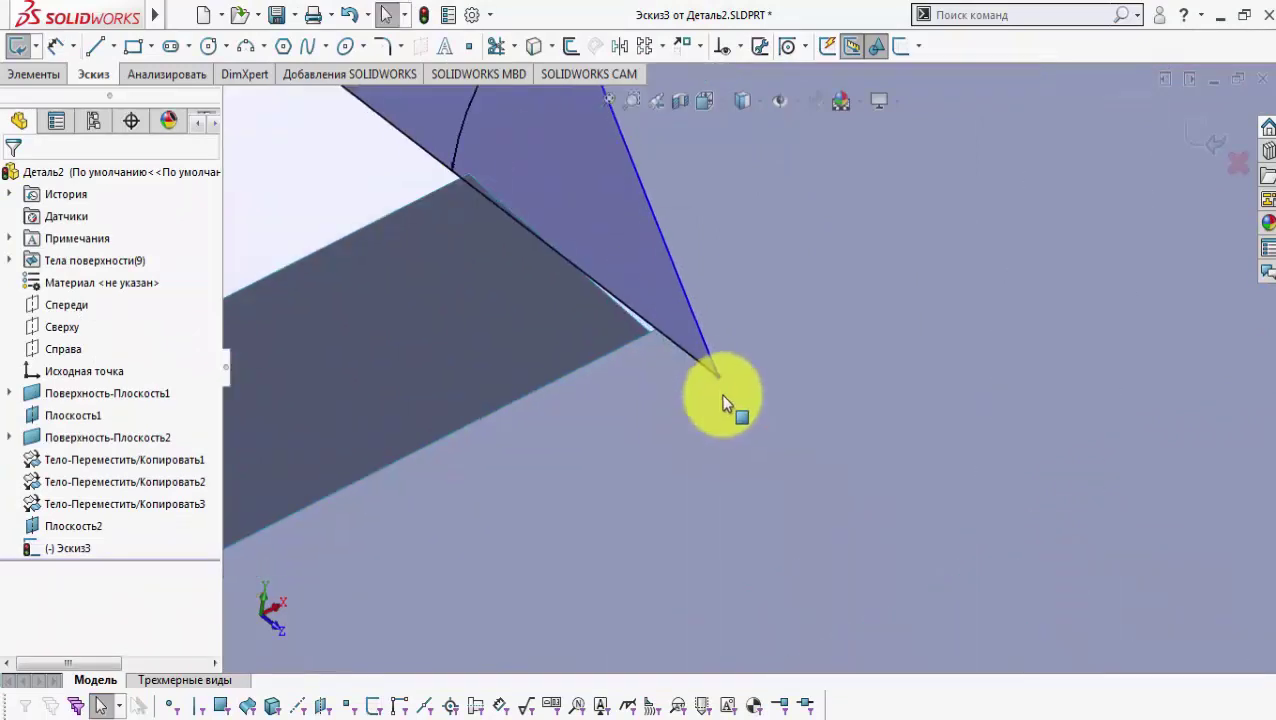
drag(718, 376, 621, 300)
key(Escape)
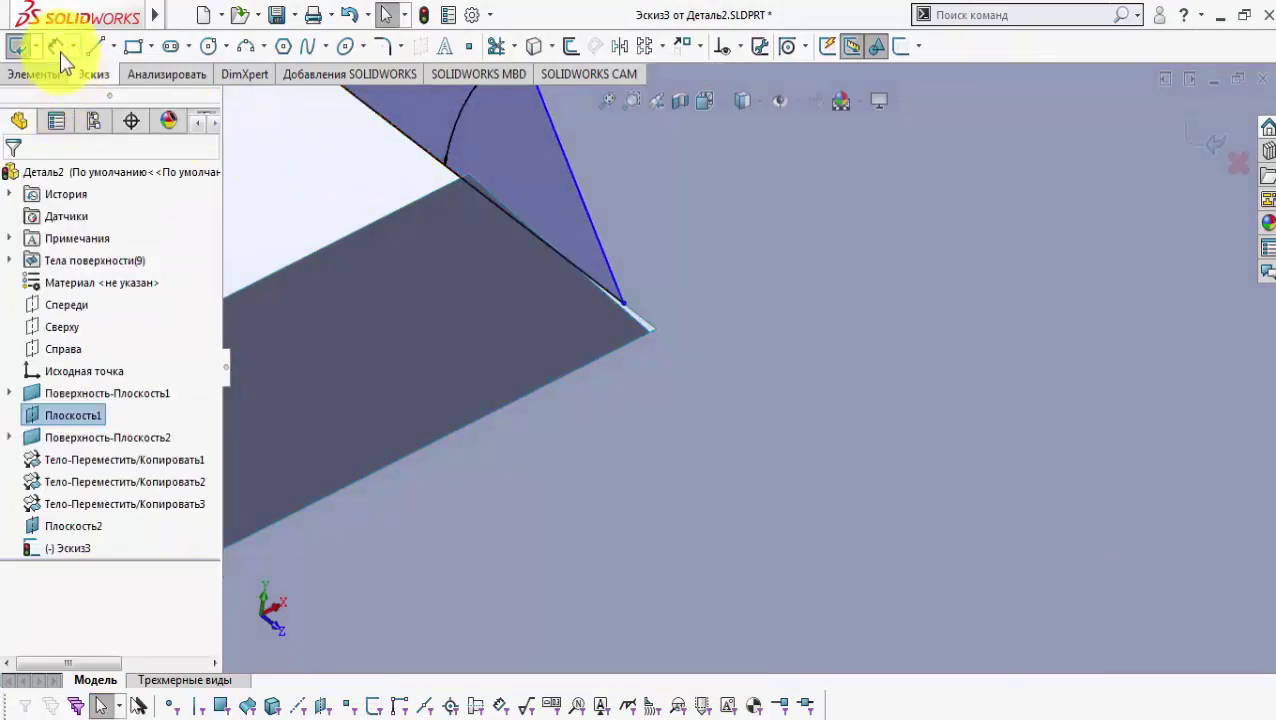
Step: Dimension the gap between the notch outline's slanted-side end point and the notch corner as 2 mm
scroll(611, 323, down, 2)
click(613, 318)
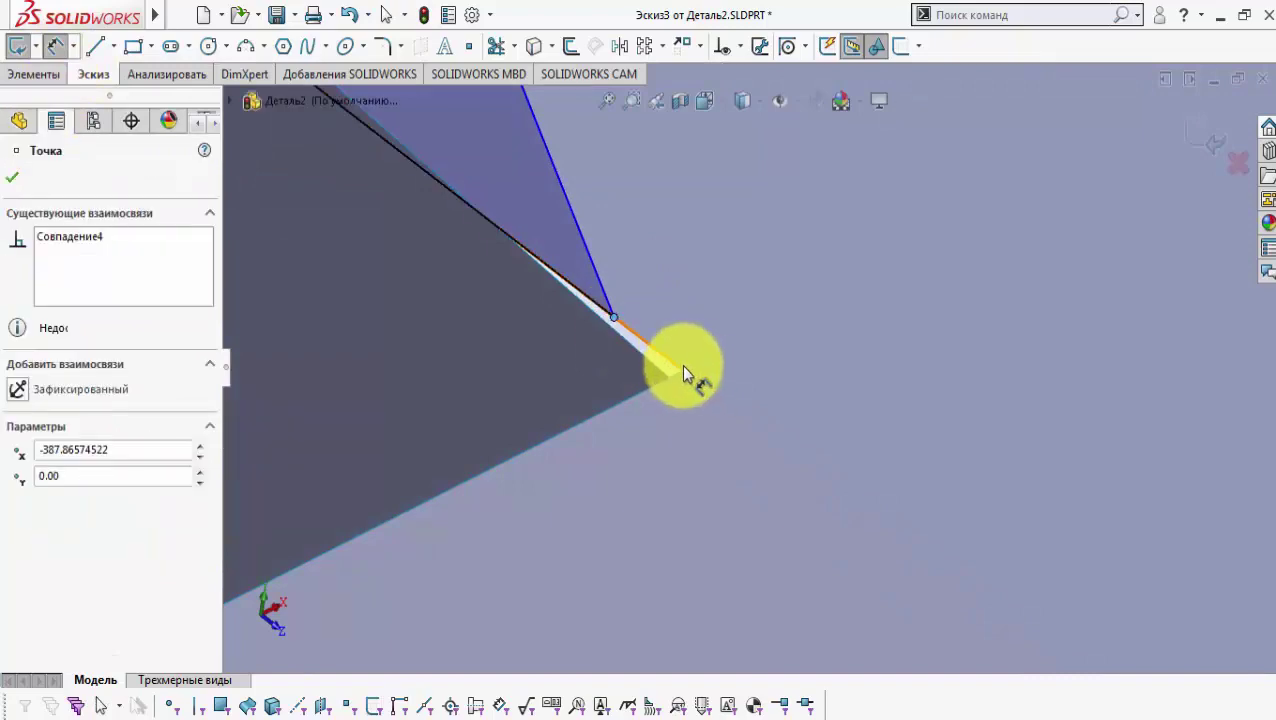
click(683, 368)
click(688, 318)
text(2)
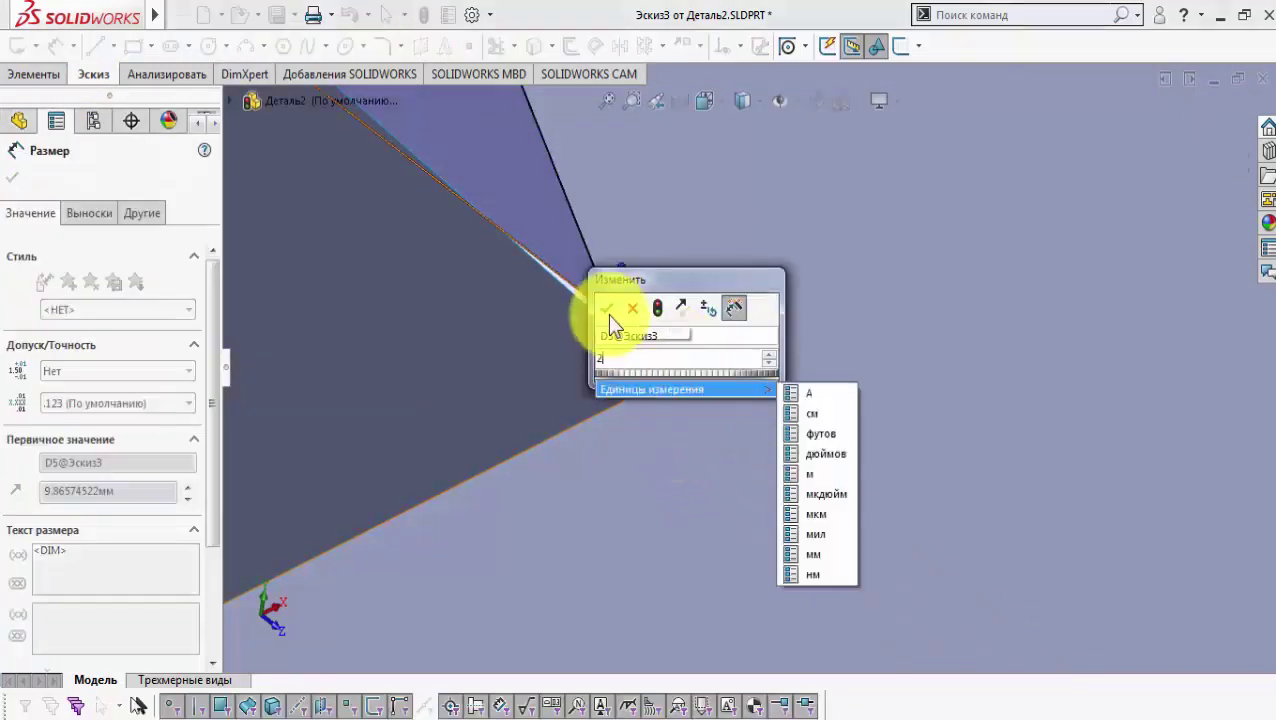
click(607, 310)
scroll(675, 356, up, 6)
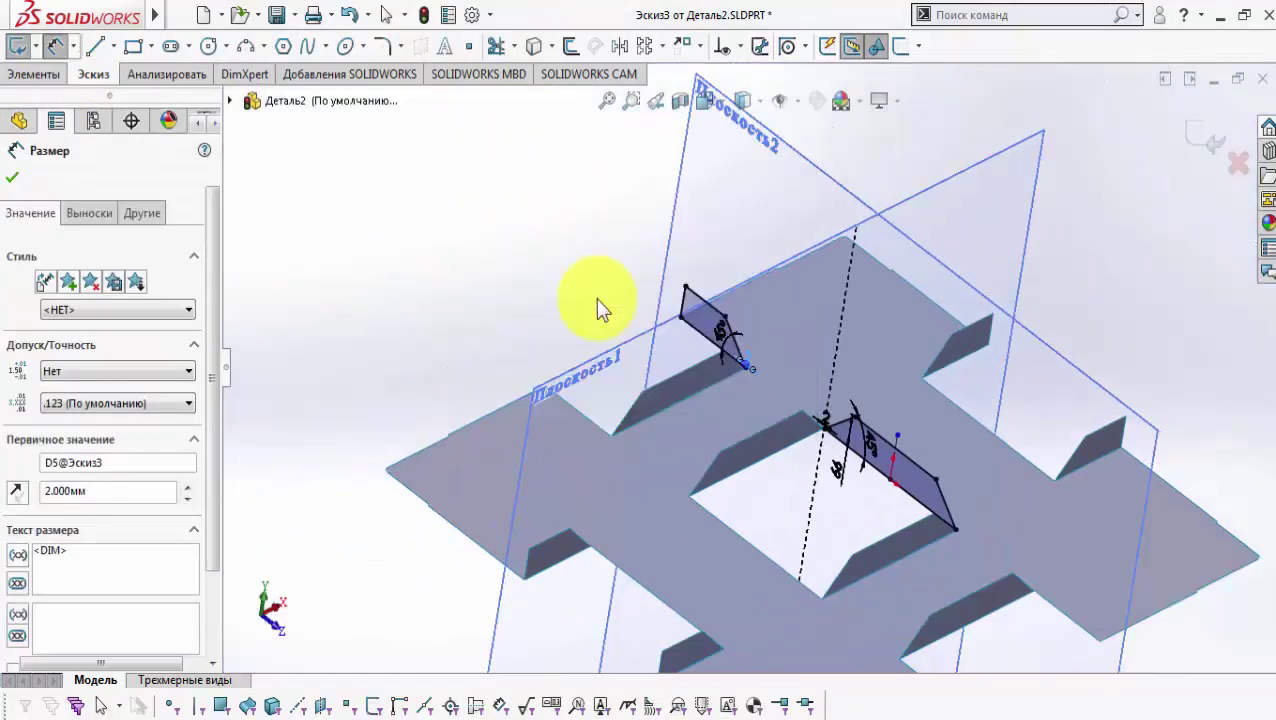
Step: Hide the reference planes in the graphics view
key(Escape)
click(796, 101)
click(784, 123)
Step: Mirror the notch outline's four lines, as a copy, about the vertical construction line onto the opposite notch
scroll(753, 363, down, 2)
right_drag(742, 362, 600, 211)
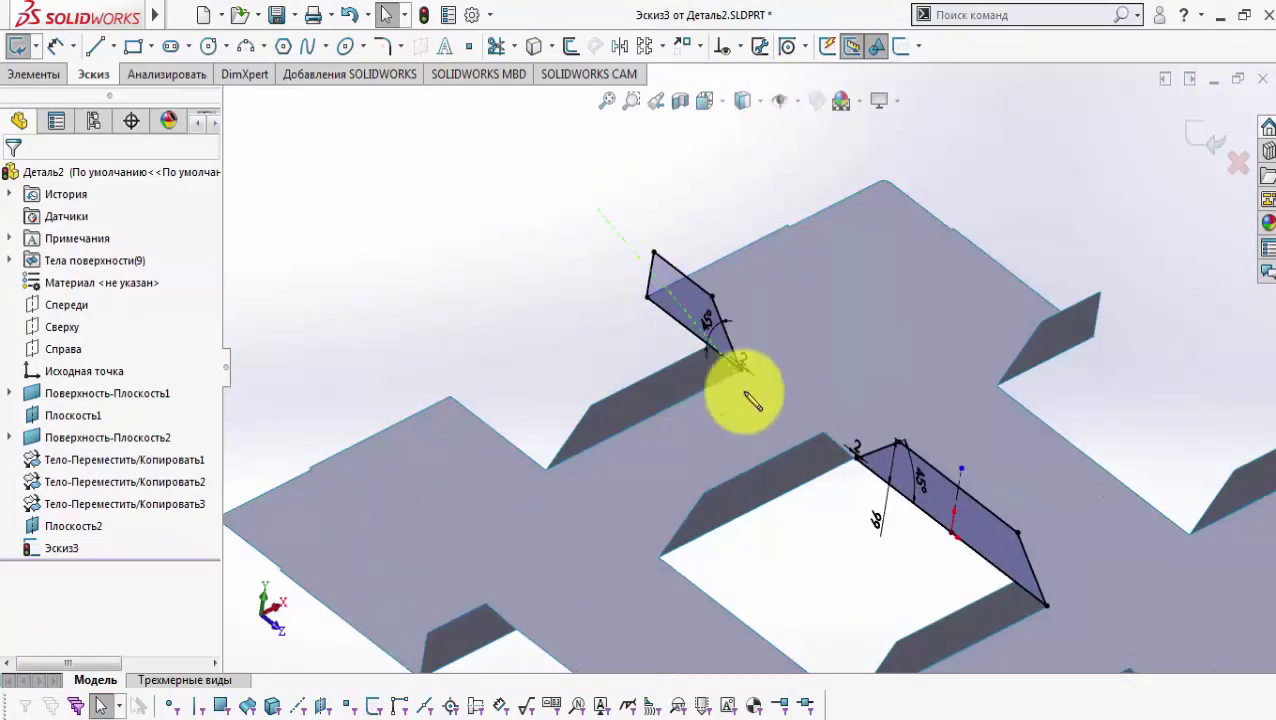
drag(745, 392, 570, 272)
right_click(571, 273)
mouse_move(820, 272)
click(930, 279)
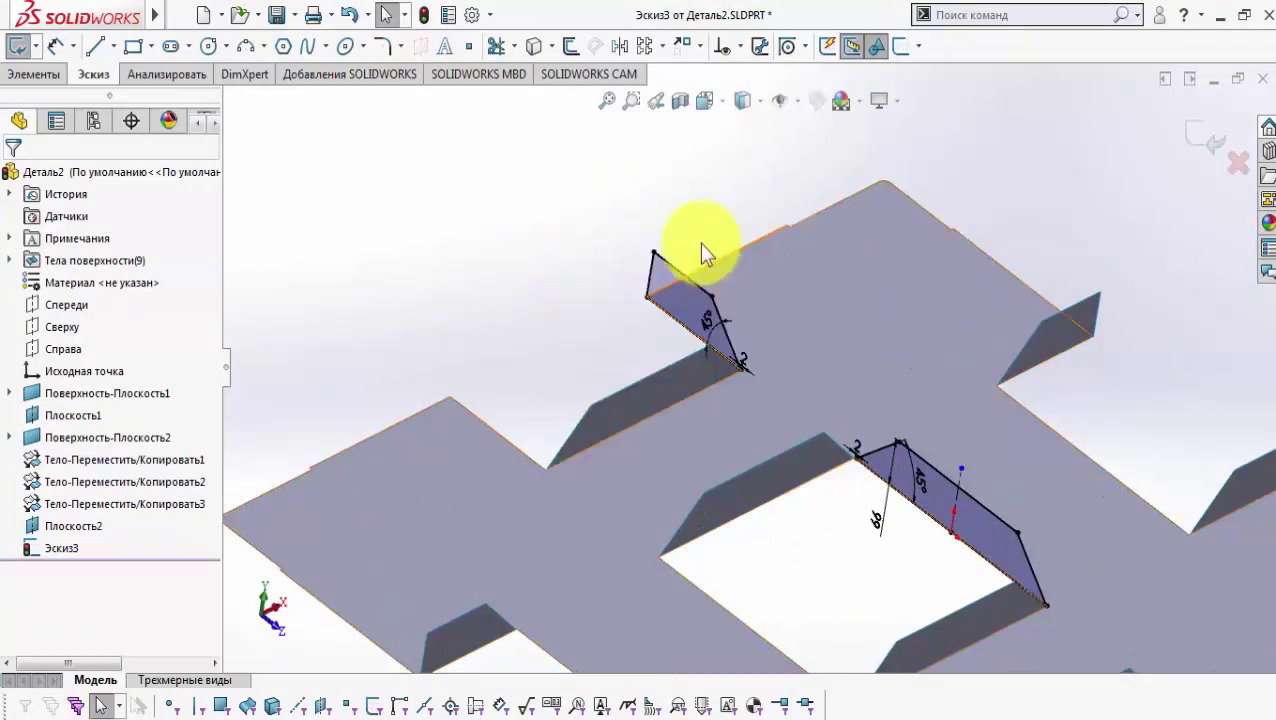
drag(570, 214, 792, 414)
click(619, 46)
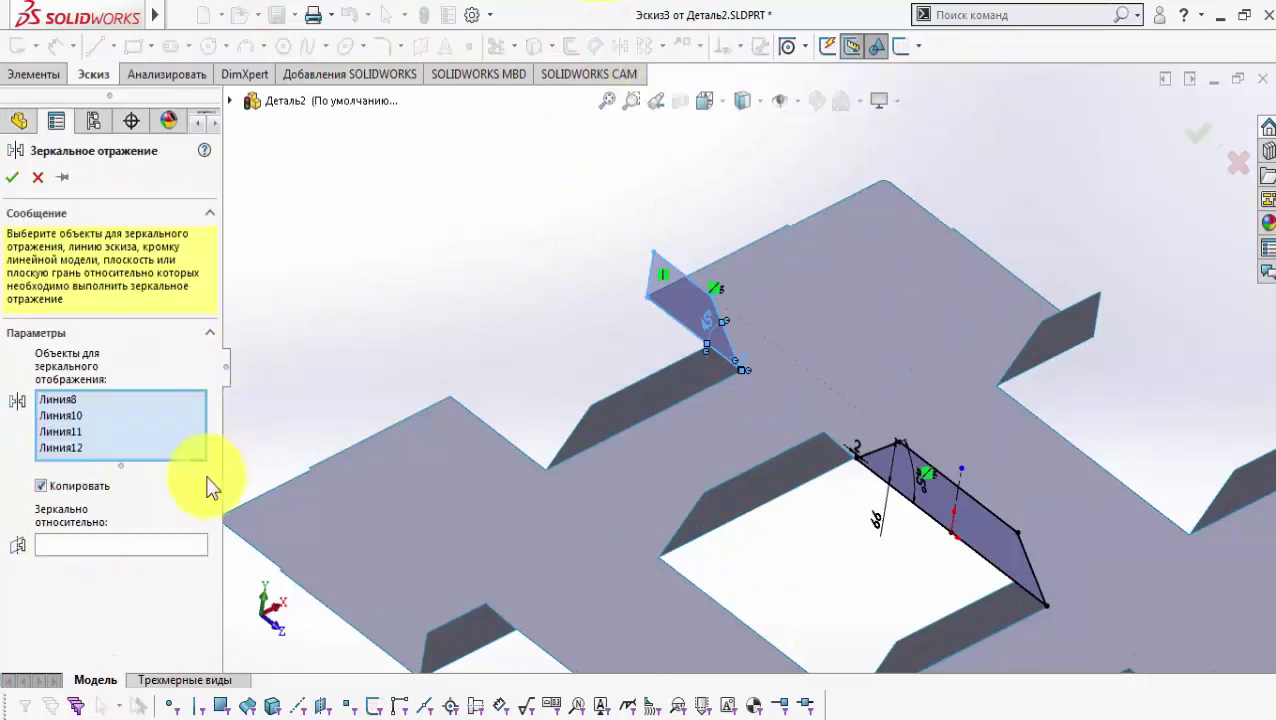
click(168, 544)
click(953, 506)
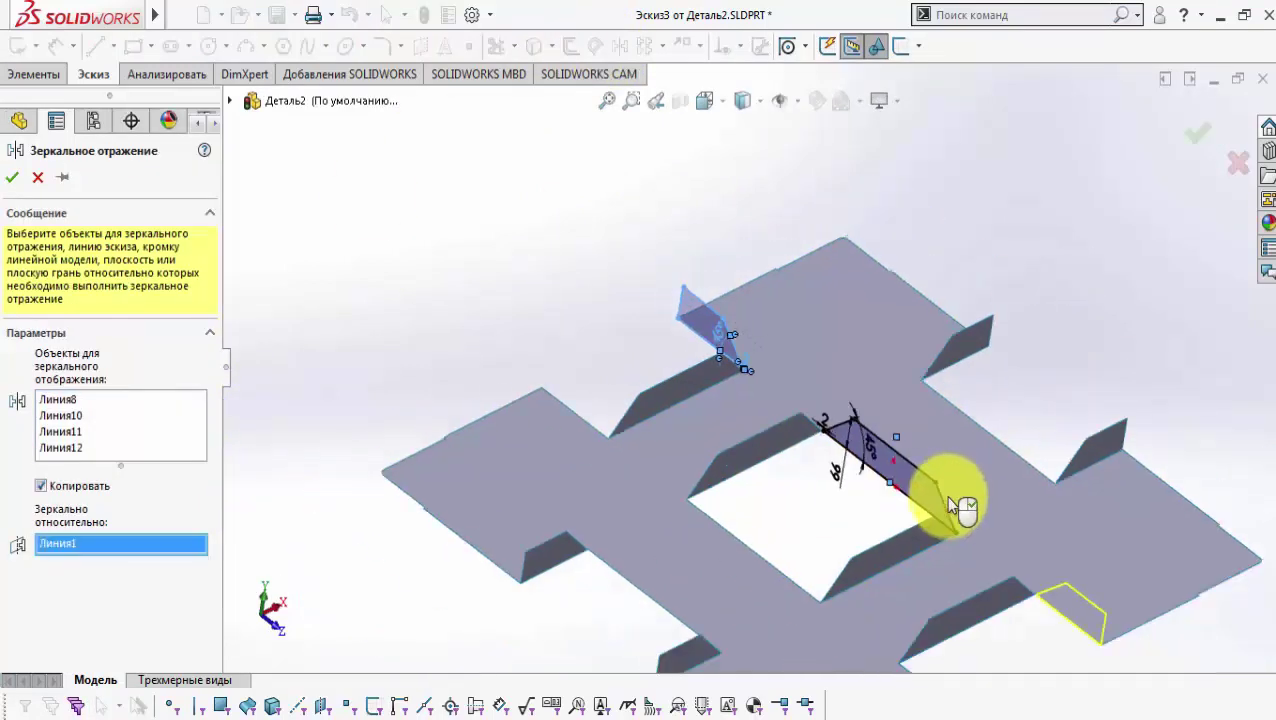
click(12, 177)
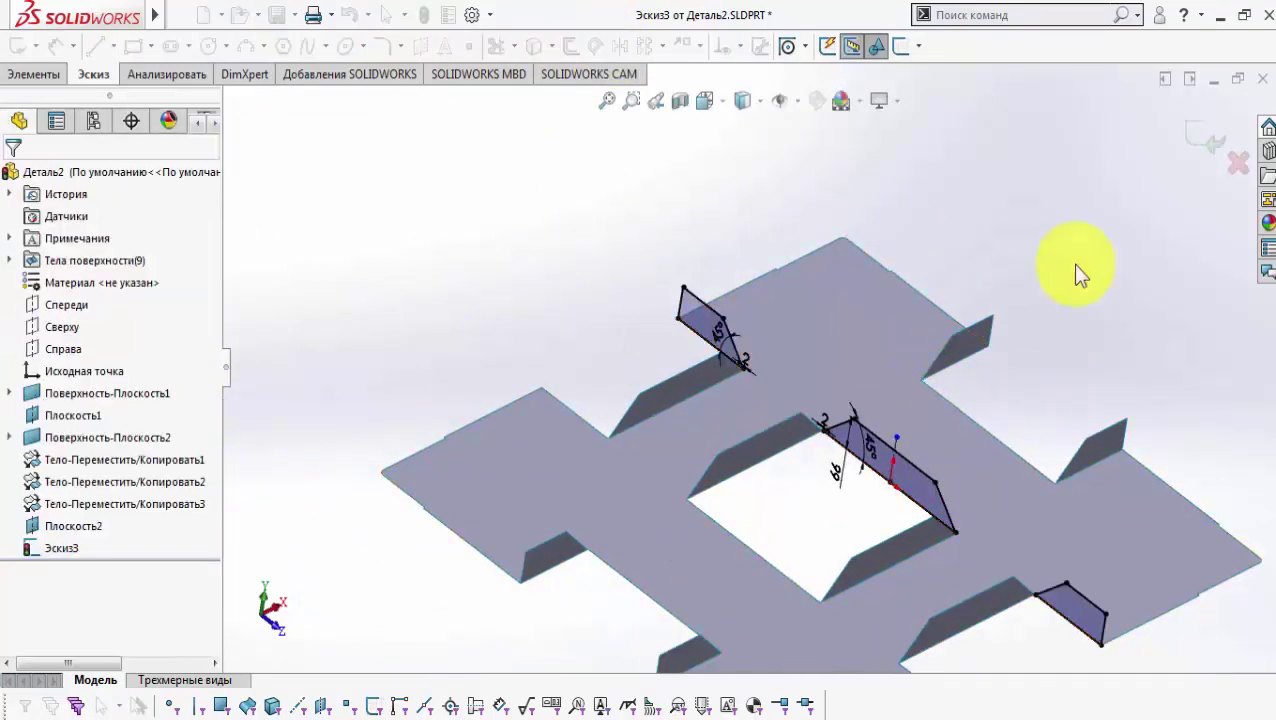
Step: Finish the sketch and create planar surfaces from its three closed flange outlines
click(1196, 128)
click(33, 78)
click(187, 46)
click(180, 70)
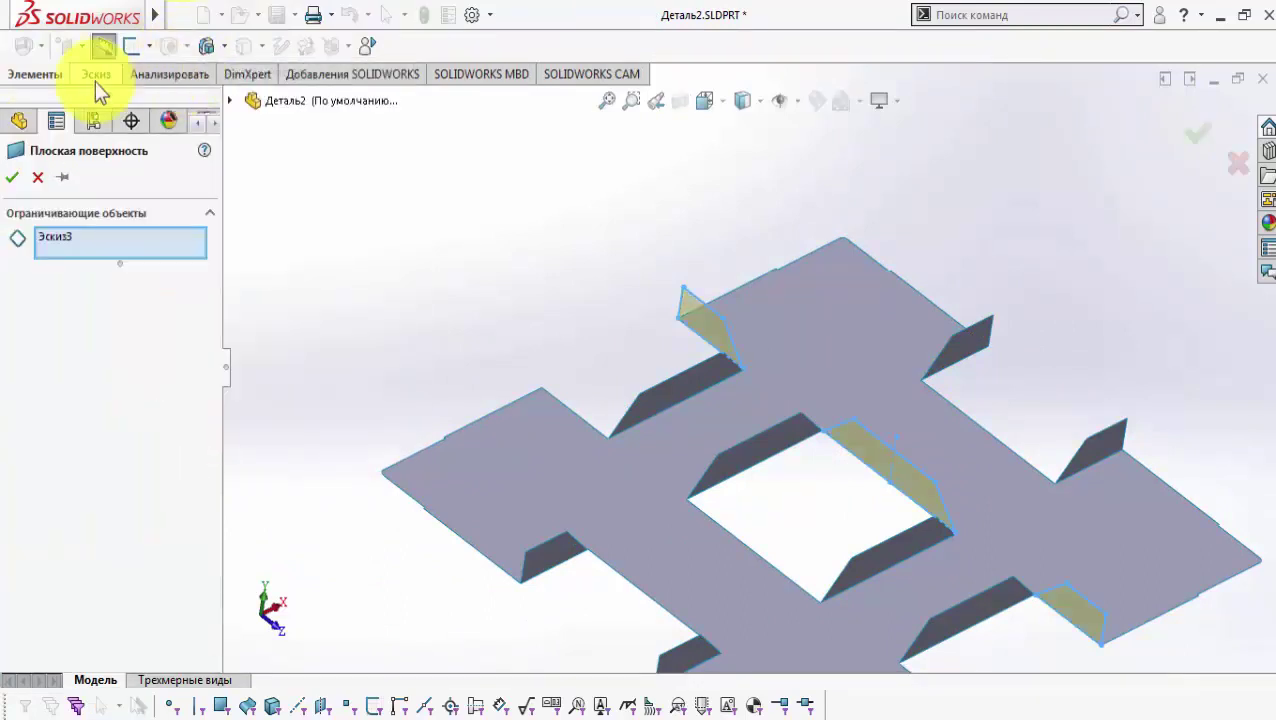
click(14, 178)
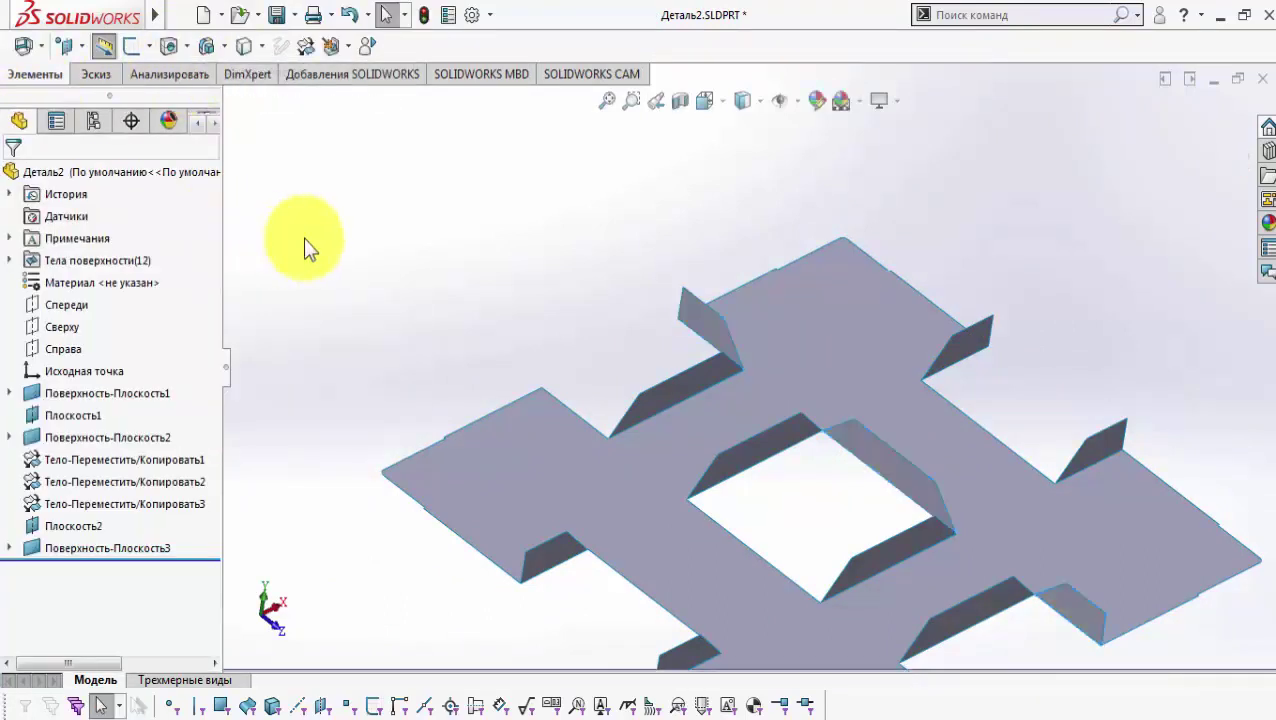
Step: Mirror the three new flange surface bodies about the Справа plane
click(61, 348)
click(212, 44)
mouse_move(270, 145)
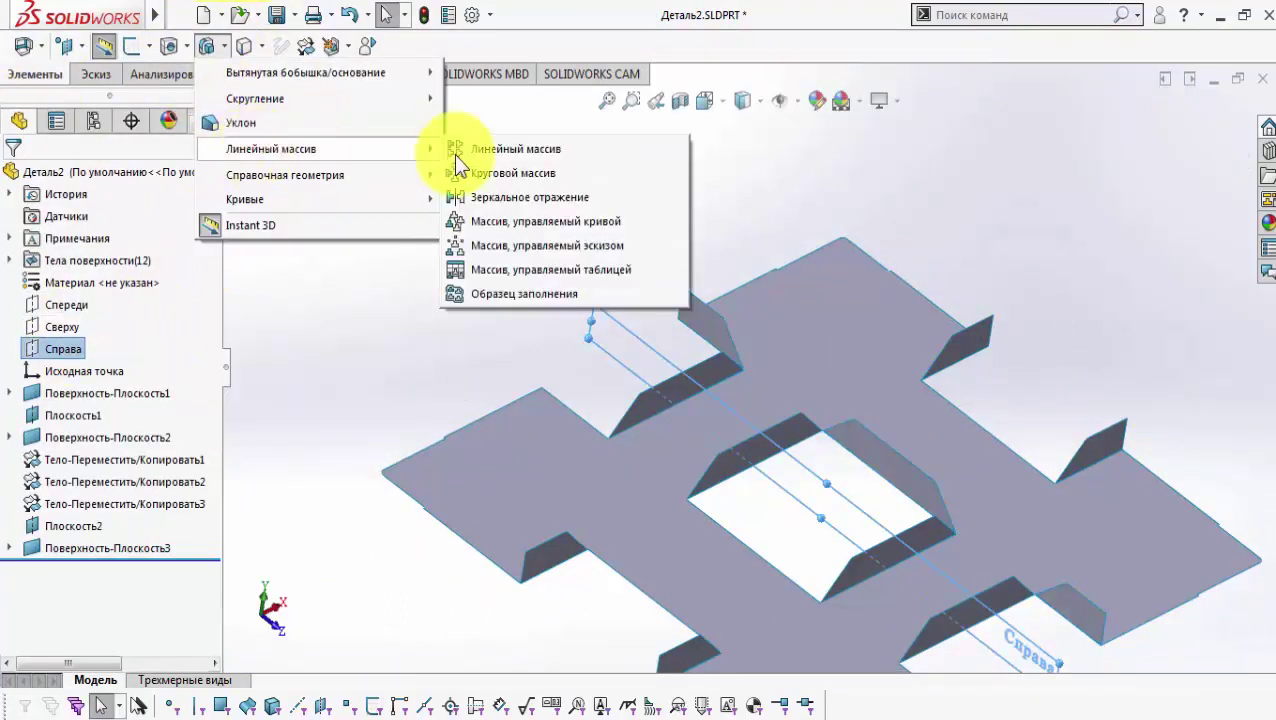
click(522, 192)
click(152, 390)
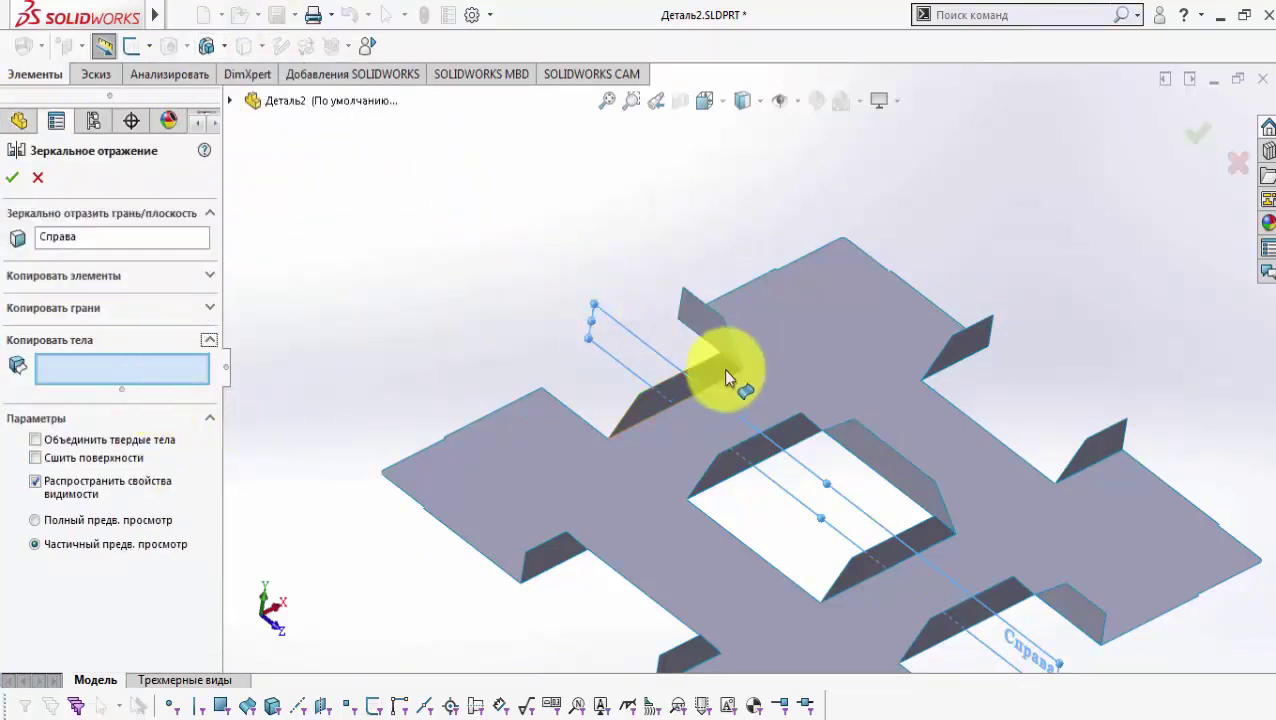
click(723, 368)
click(870, 450)
click(1079, 604)
click(12, 177)
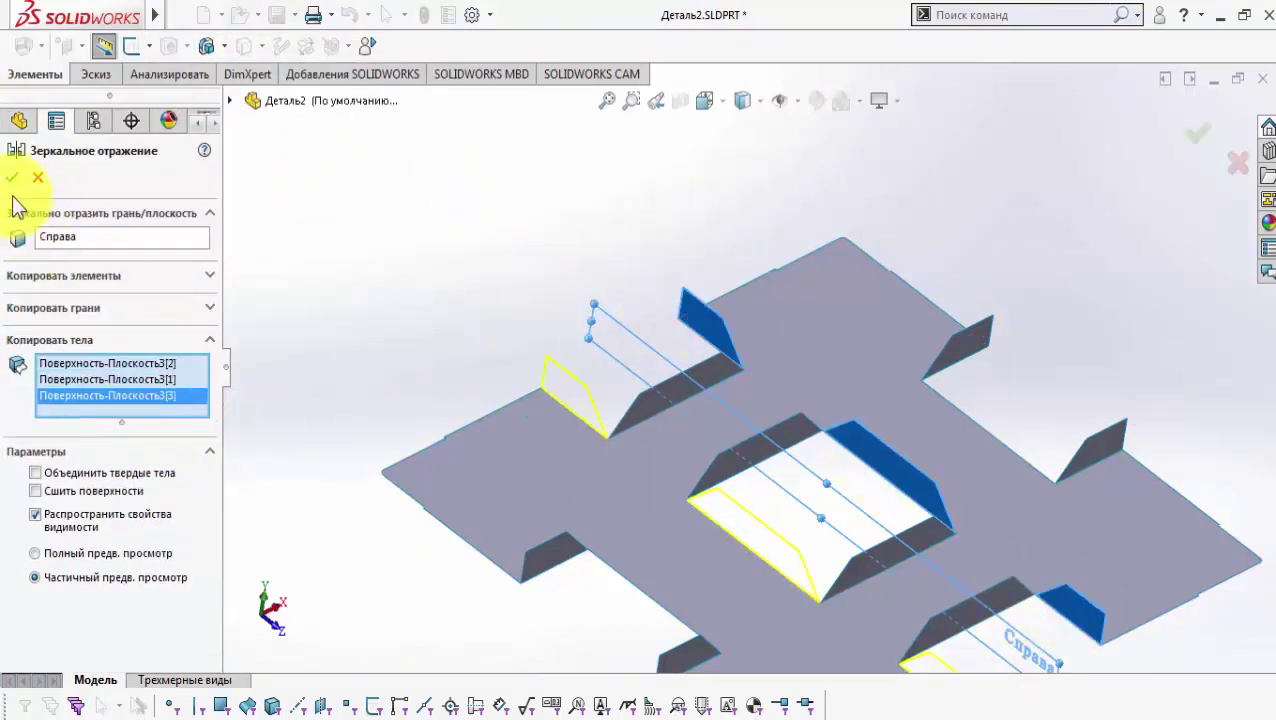
Step: Measure the distance between the central opening's side edge and the parallel inner edge of the side notch
click(190, 76)
click(59, 46)
scroll(870, 500, up, 2)
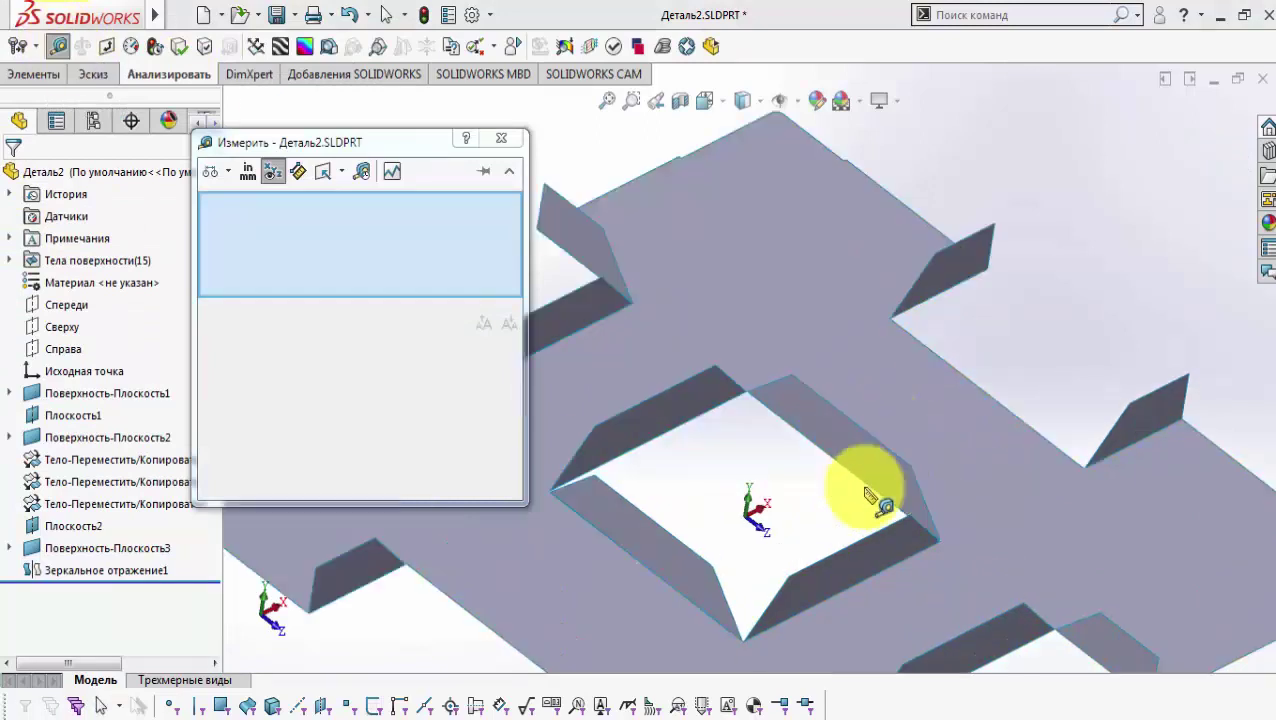
click(818, 450)
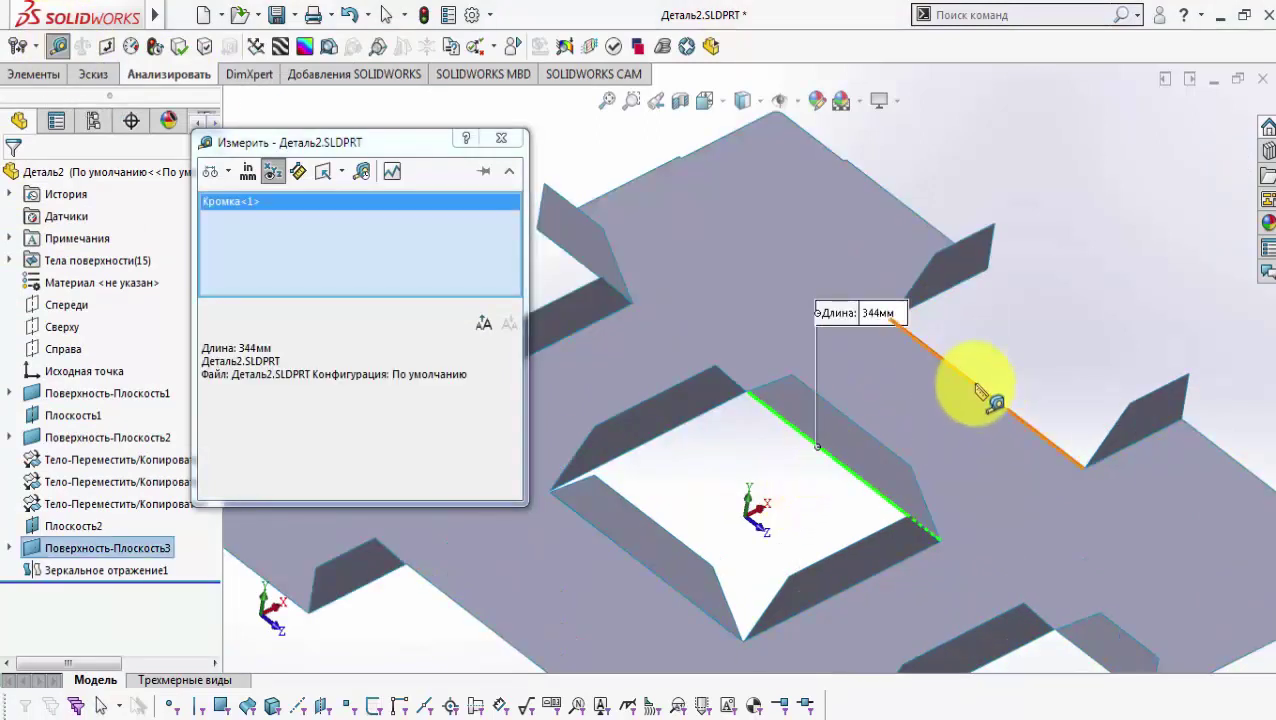
click(977, 385)
click(1021, 376)
click(502, 139)
Step: Copy the central opening's side flange surface 251 mm along X onto the side notch's inner edge
click(32, 73)
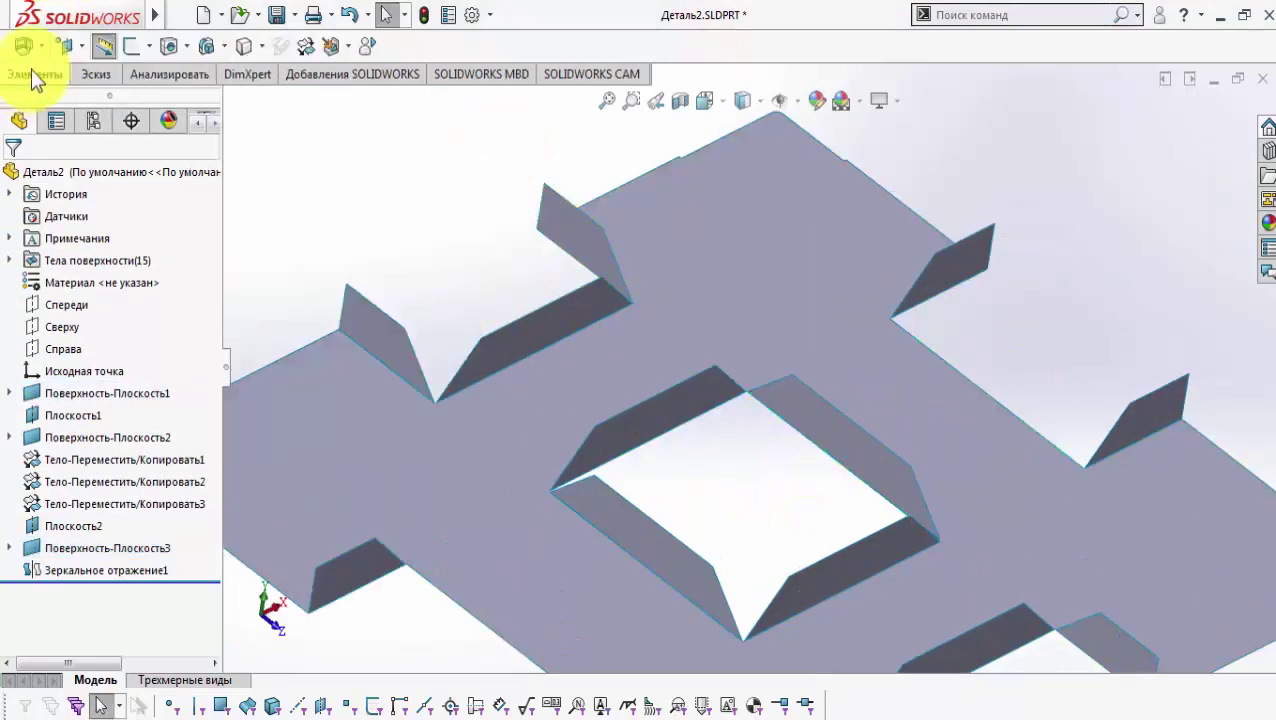
click(306, 45)
click(612, 441)
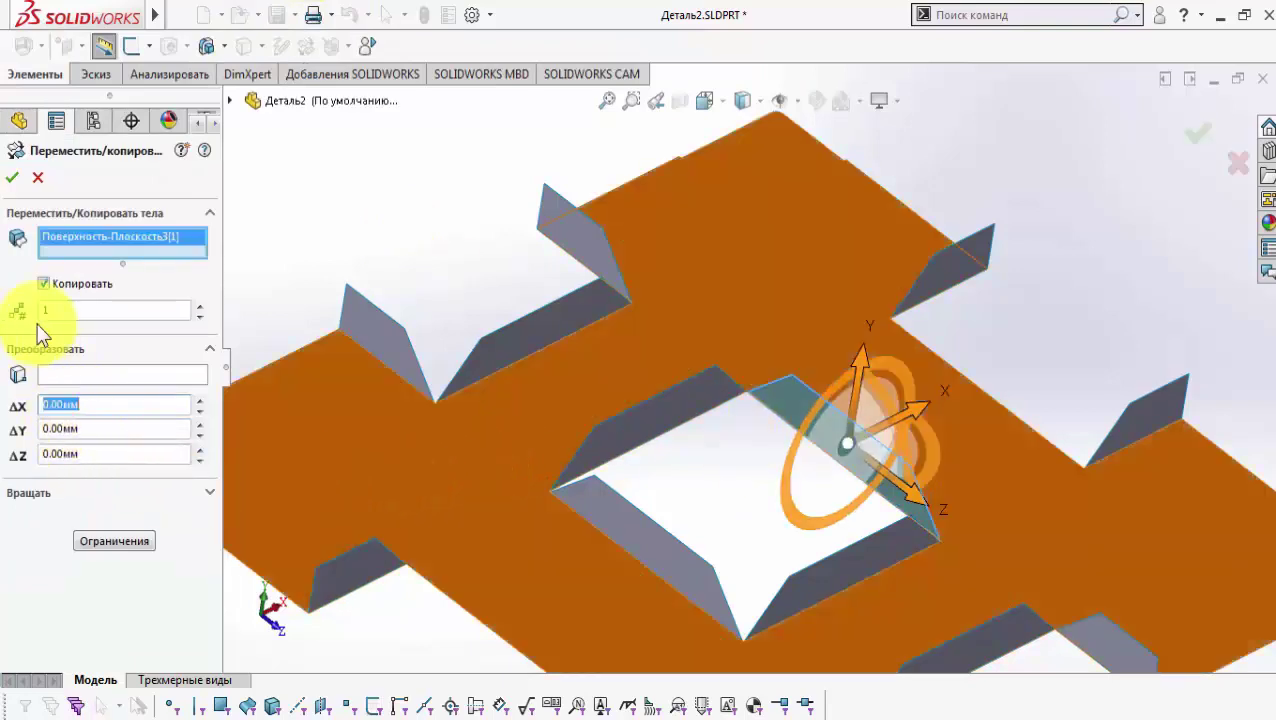
text(251)
key(Return)
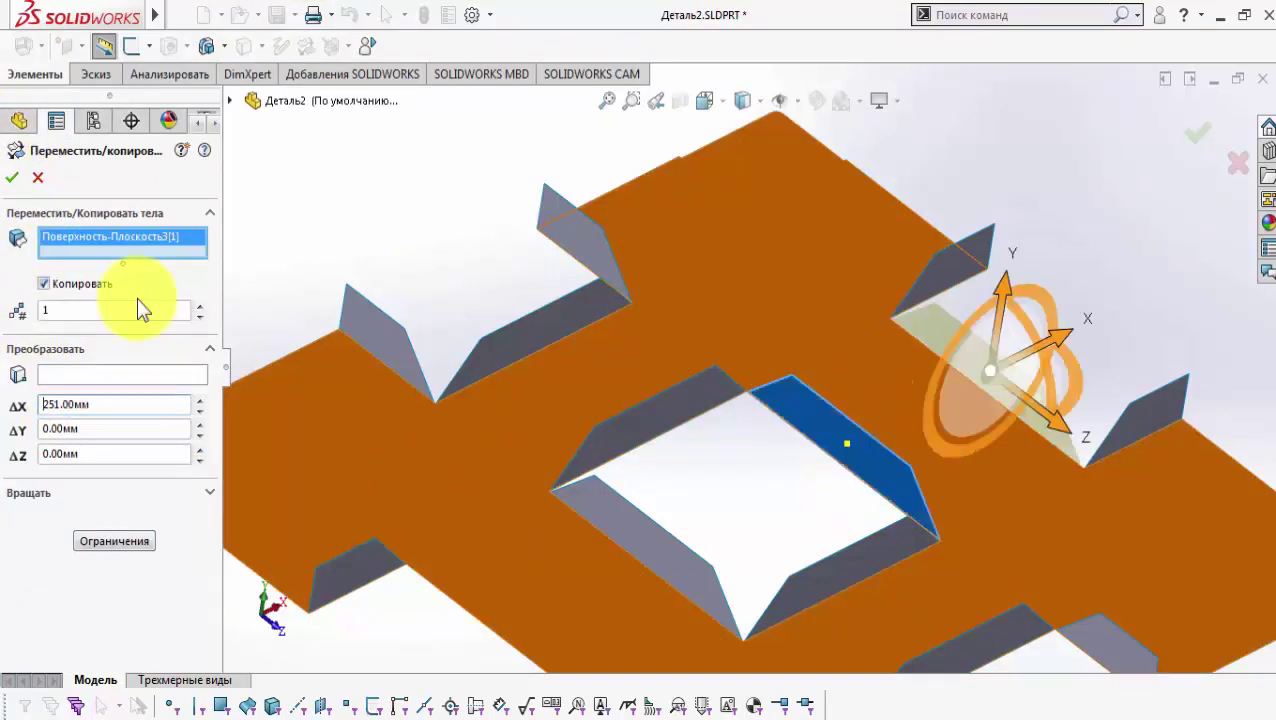
click(12, 177)
Step: Mirror the copied side notch flange surface body about the Справа plane and save the part
key(f)
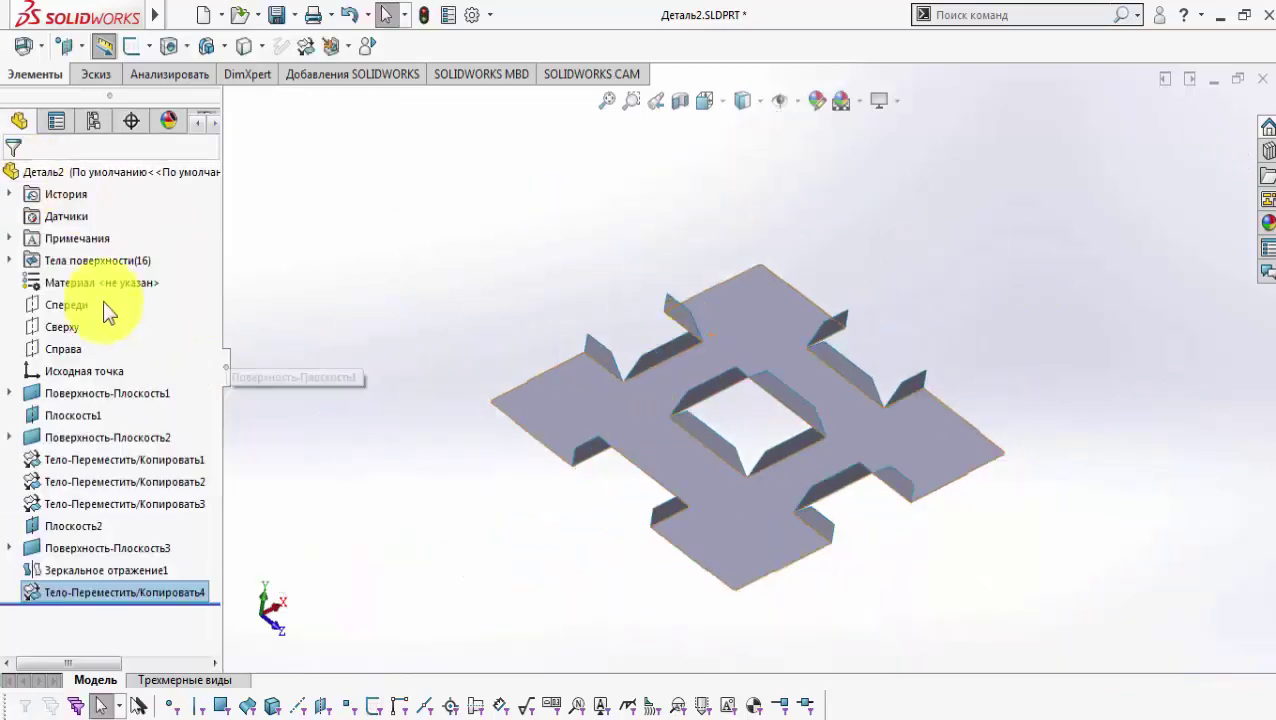
click(48, 346)
click(224, 46)
mouse_move(300, 148)
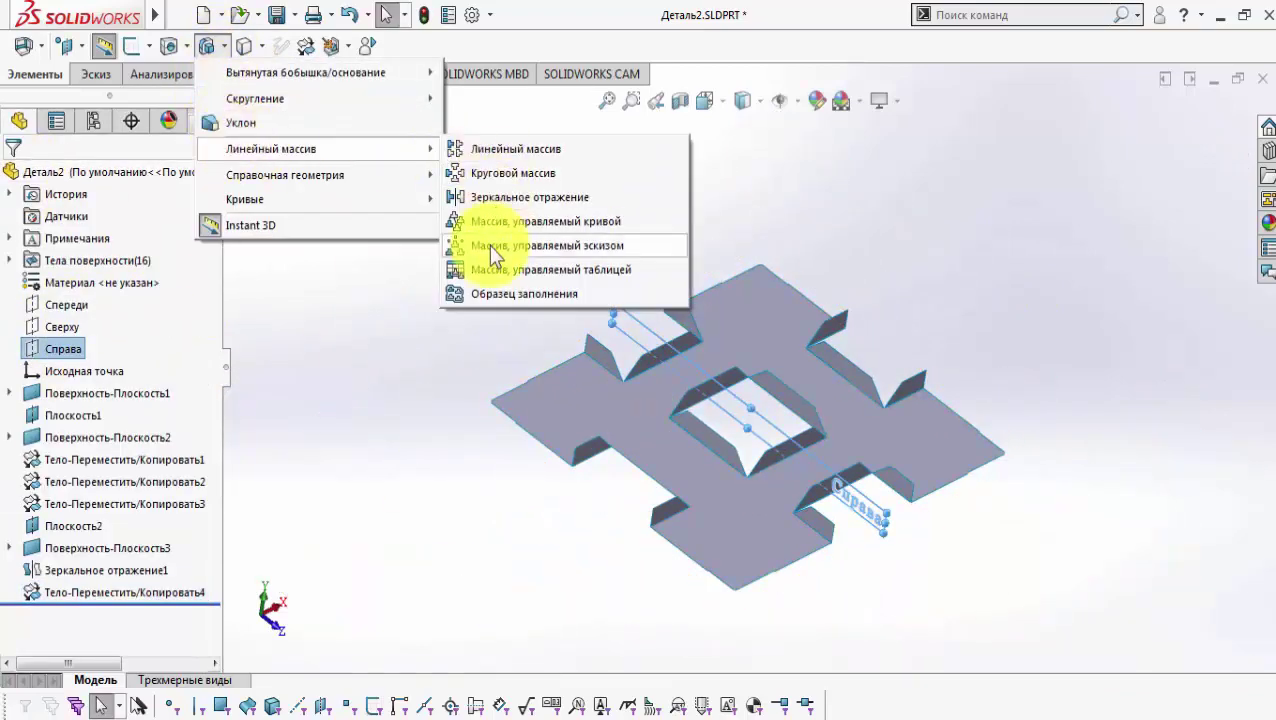
click(525, 197)
click(835, 365)
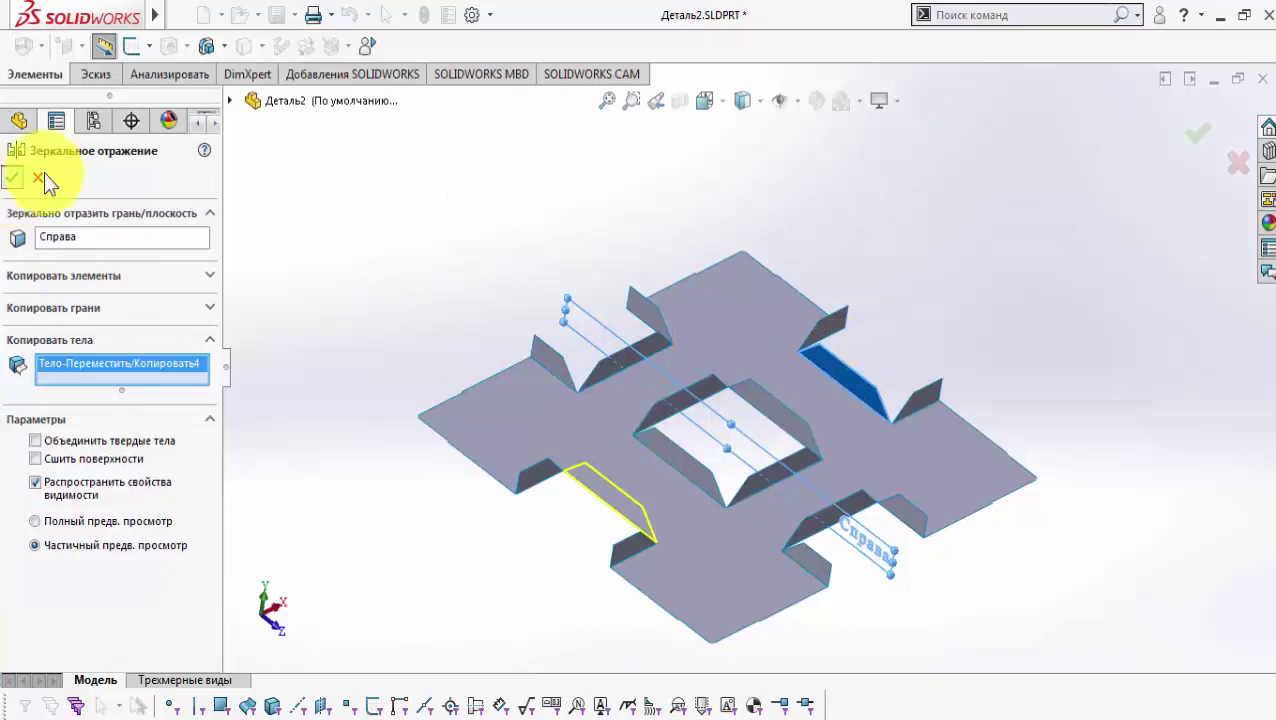
click(12, 177)
click(277, 15)
Step: Create a reference plane through the short outer edge at the plate's corner, perpendicular to the flat face
scroll(483, 410, down, 3)
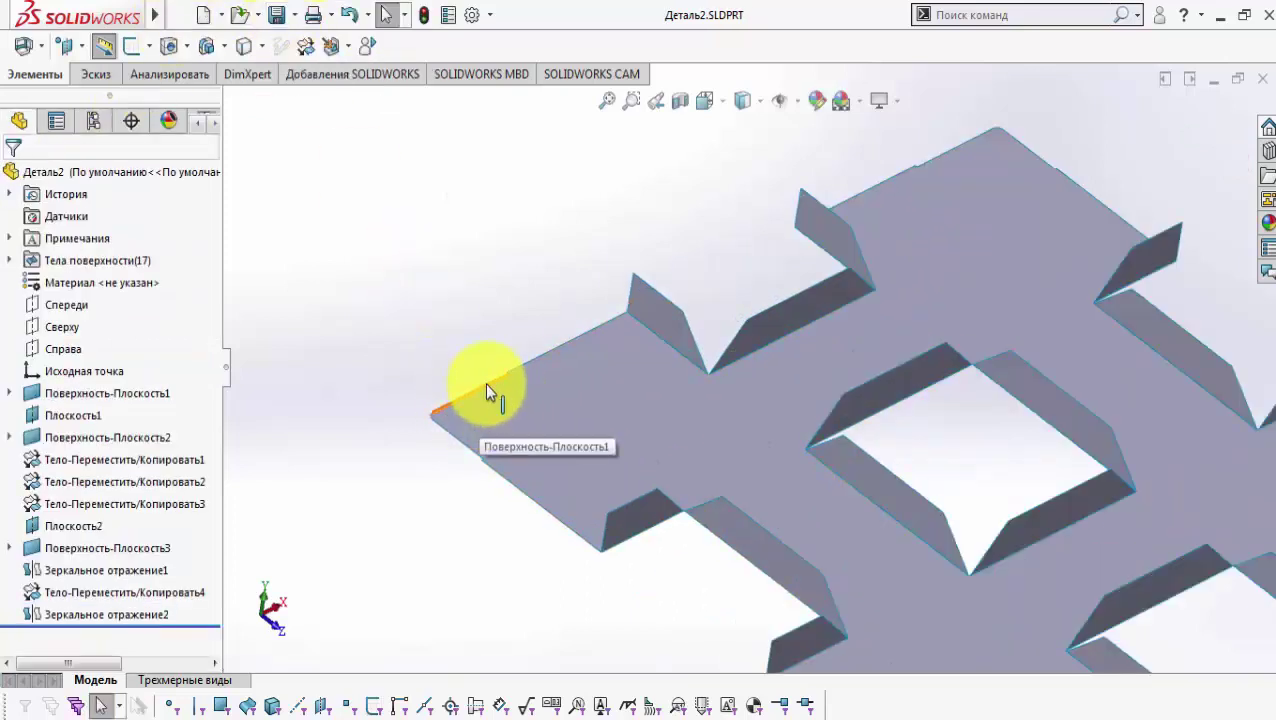
click(487, 391)
click(64, 46)
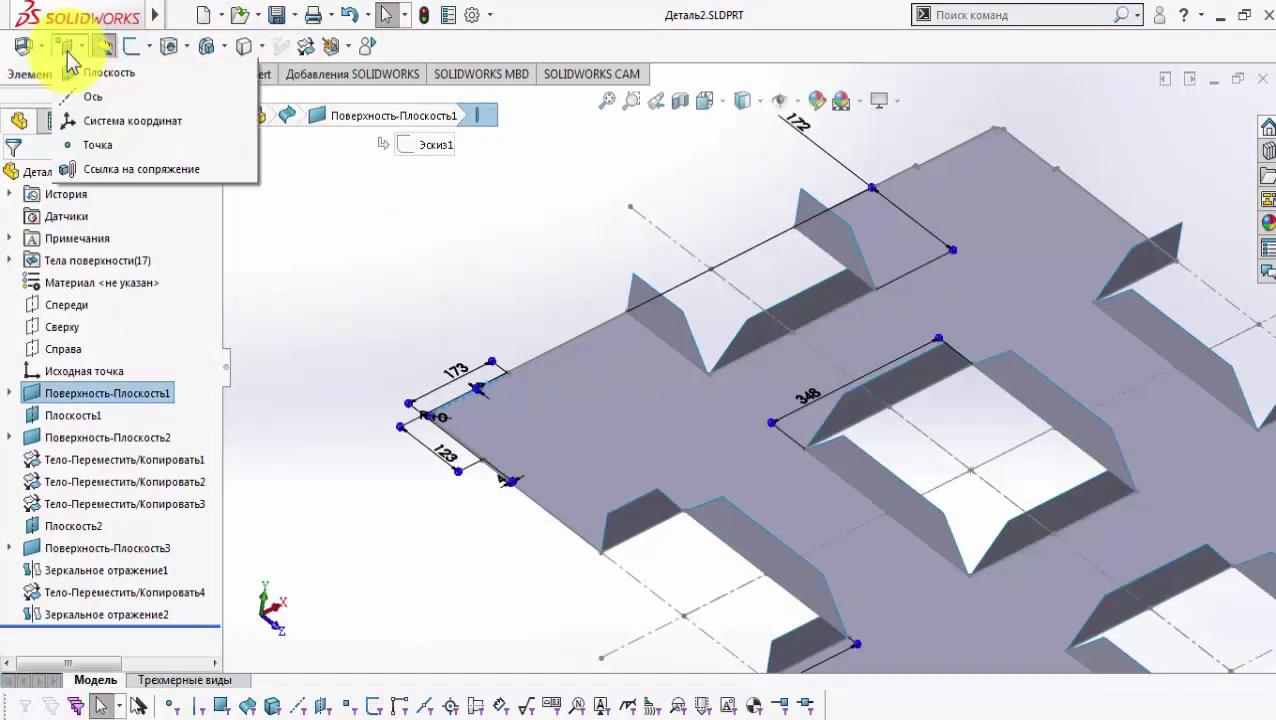
click(76, 71)
click(557, 414)
click(10, 182)
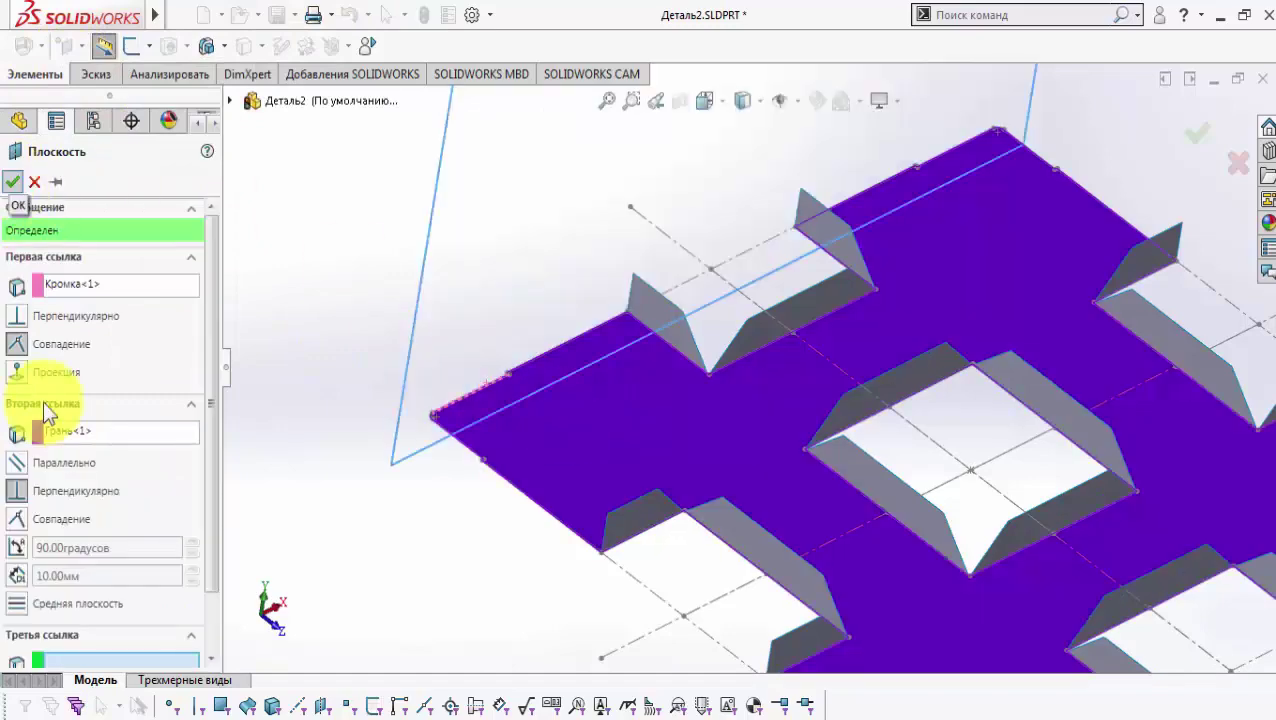
Step: On the new plane, sketch a closed corner flange outline standing on the plate edge, with a small step at its lower outer corner
click(64, 626)
click(67, 609)
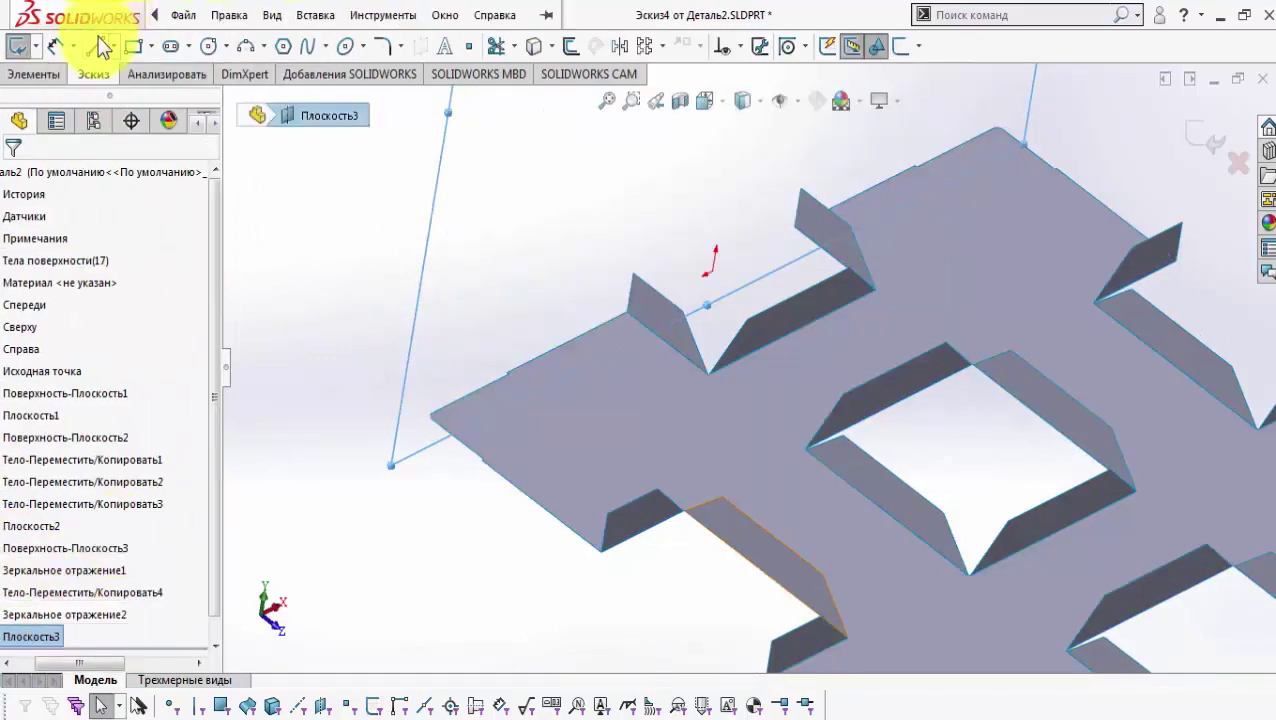
click(95, 45)
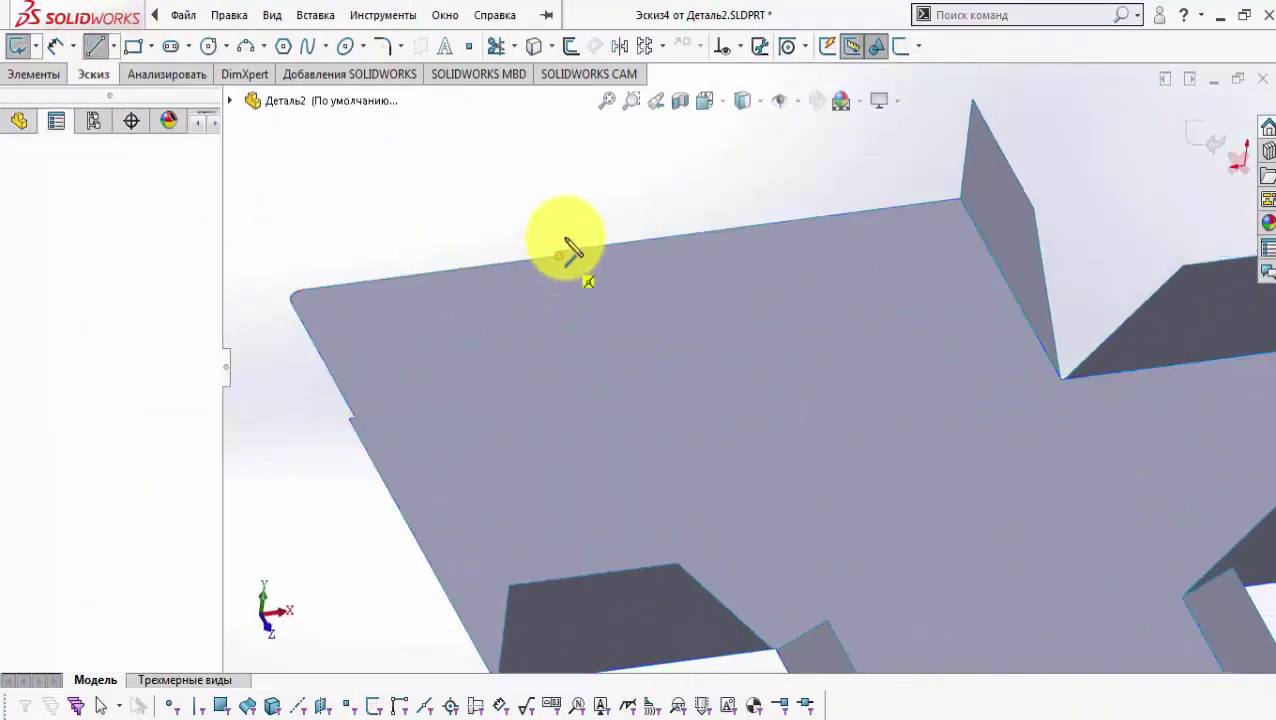
click(559, 255)
click(567, 187)
click(233, 230)
click(228, 273)
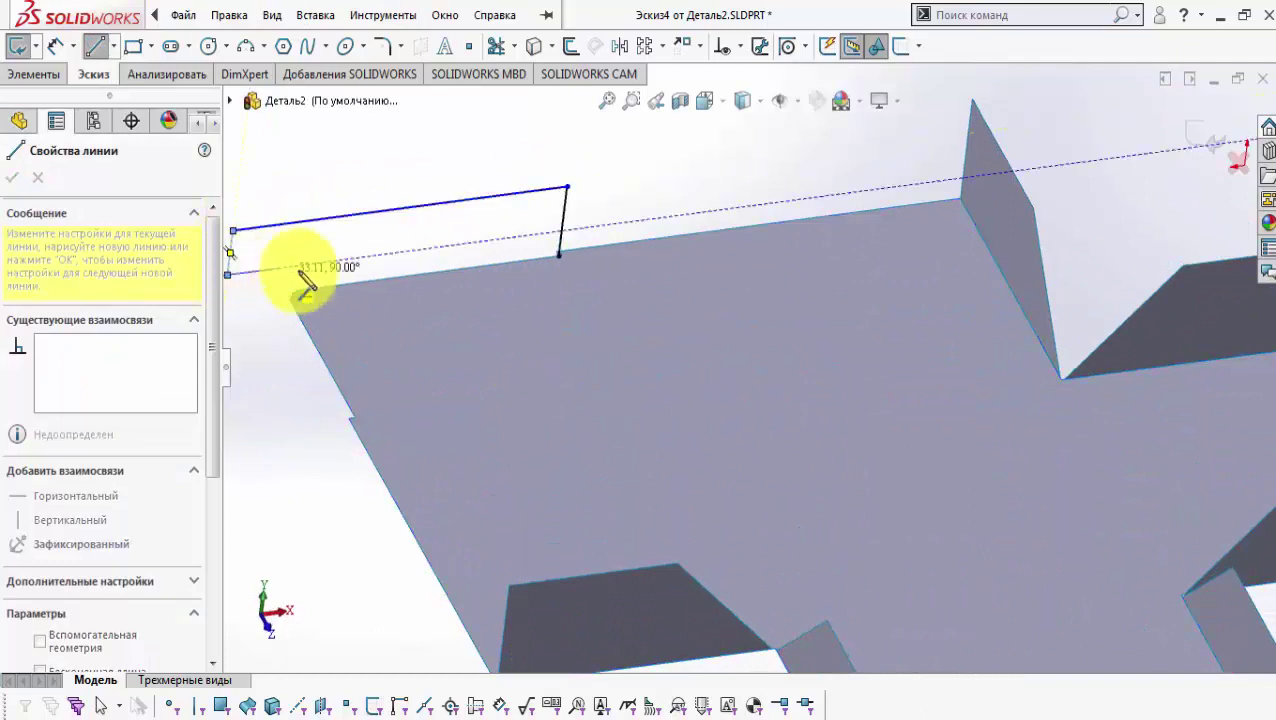
click(333, 262)
click(330, 286)
click(559, 255)
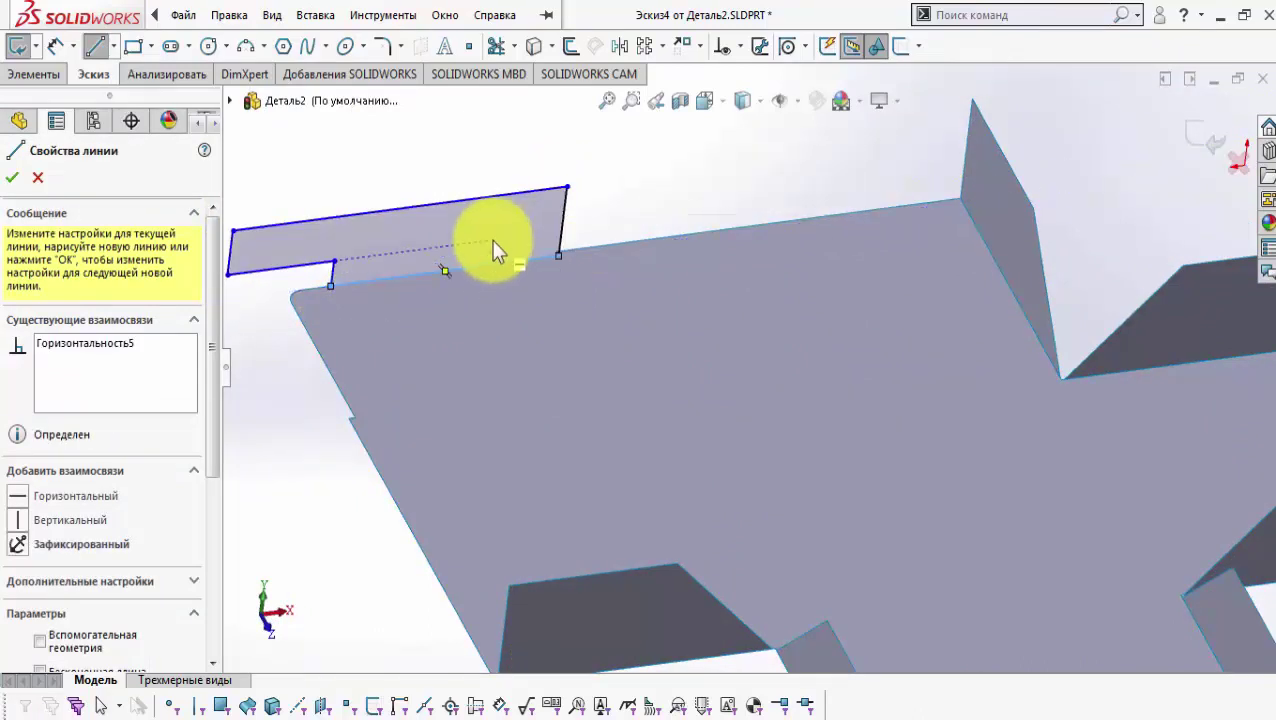
click(95, 45)
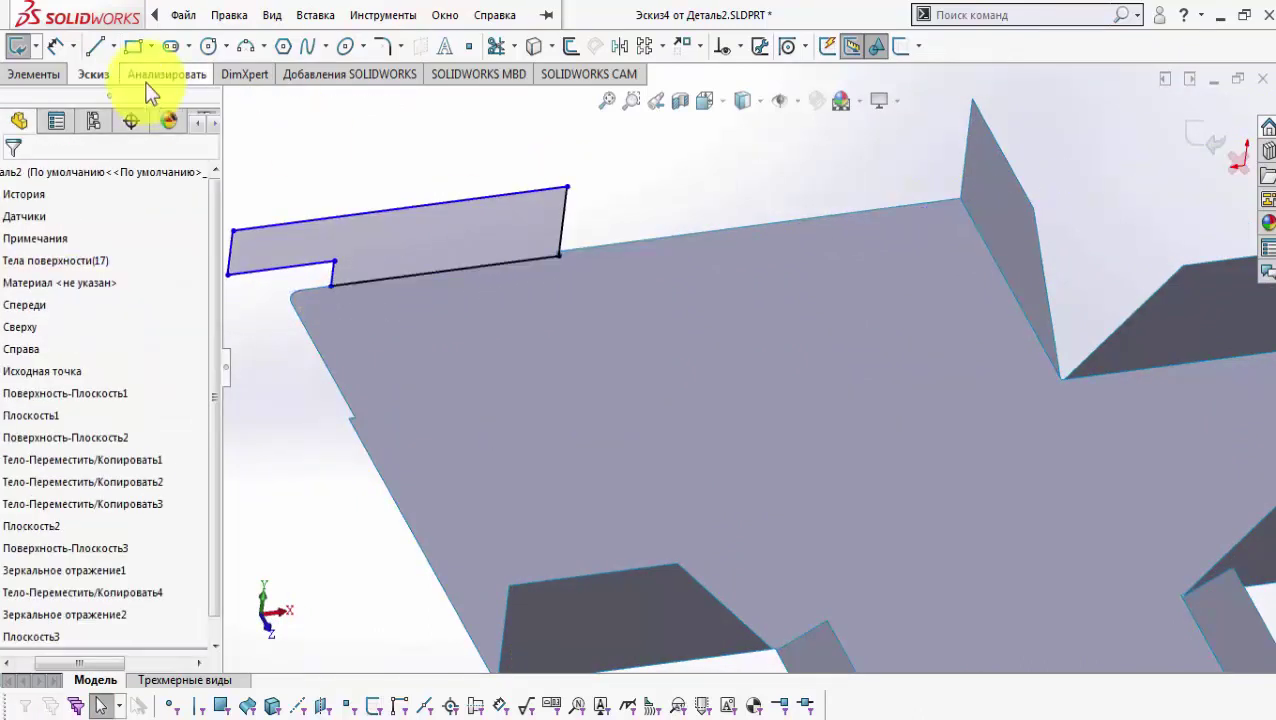
Step: Set the corner flange outline's height to 66 mm
click(56, 45)
click(455, 203)
click(457, 313)
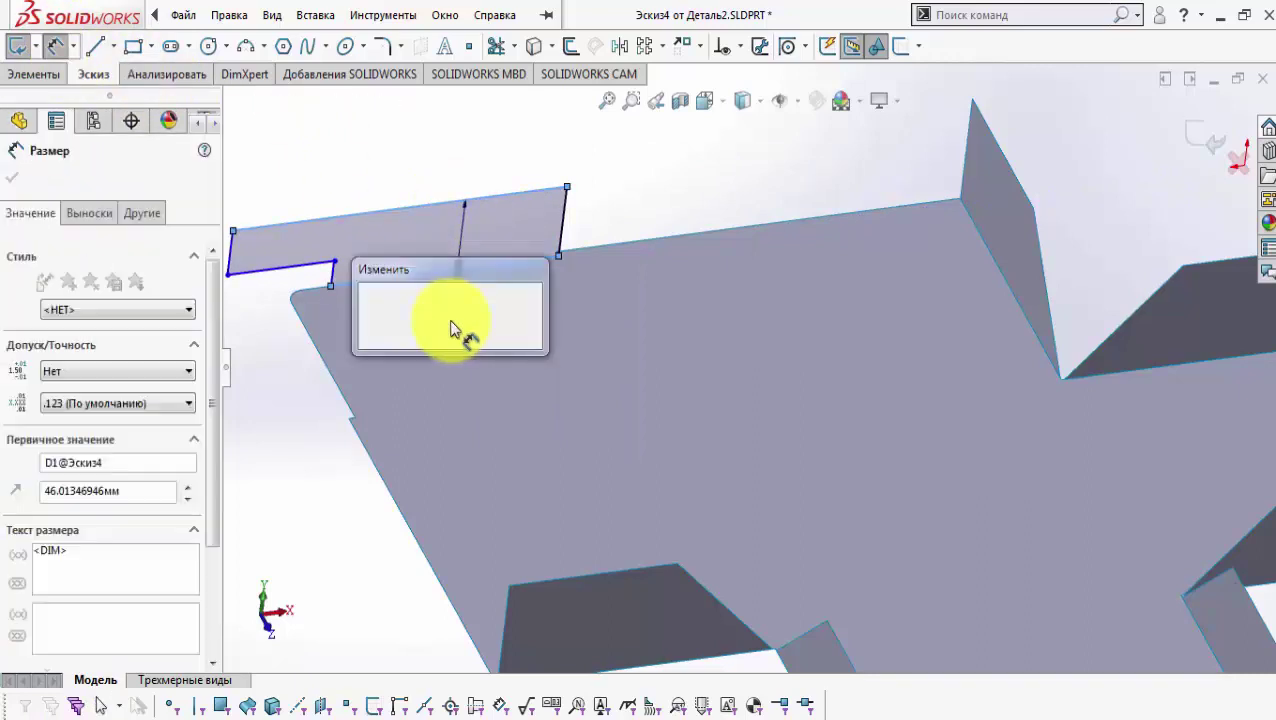
text(66)
click(370, 309)
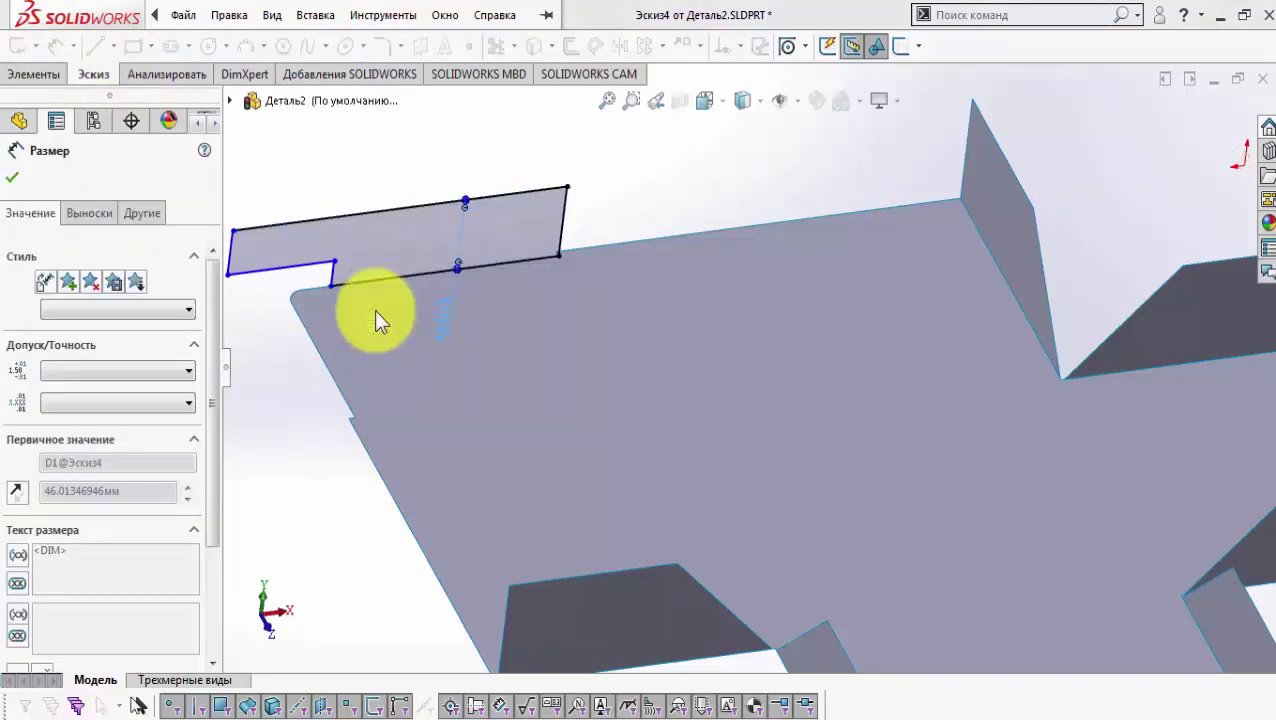
click(394, 346)
scroll(396, 348, up, 2)
scroll(436, 284, down, 1)
right_click(473, 288)
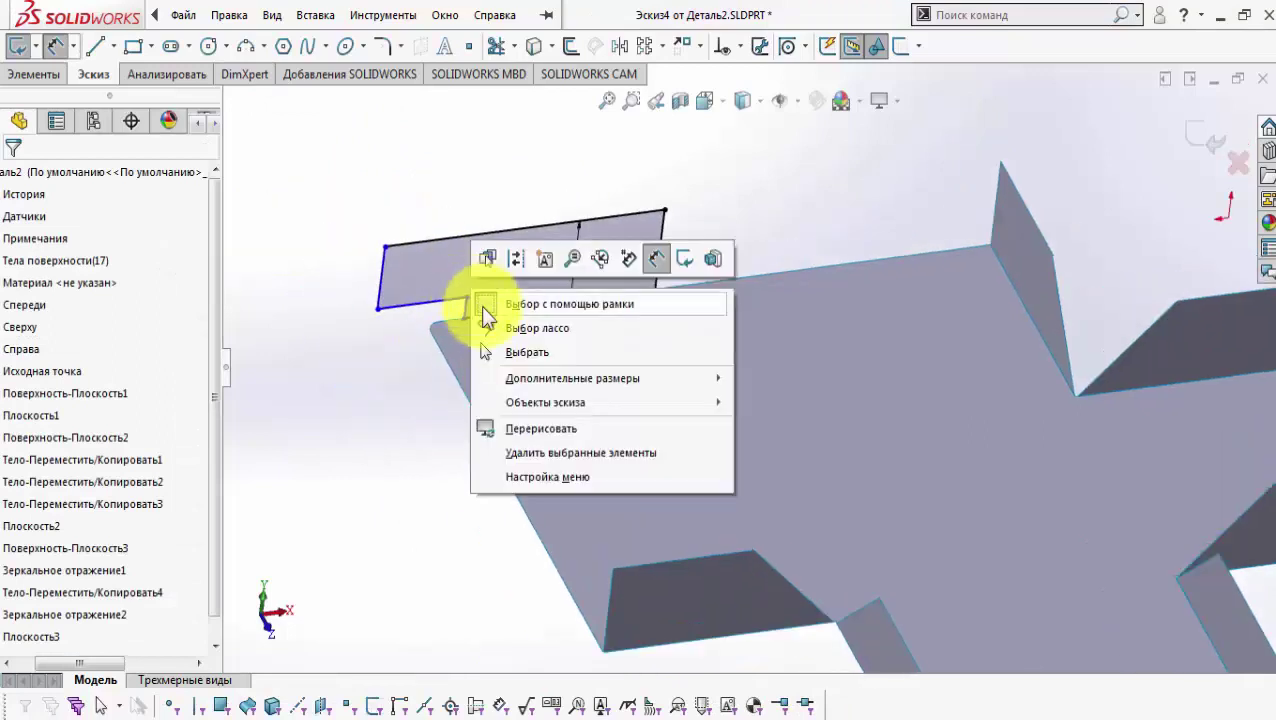
click(520, 352)
Step: Add a vertical relation between the outline's lower outer point and the vertex of the plate's rounded corner
scroll(482, 304, down, 2)
mouse_move(331, 314)
mouse_down()
mouse_move(405, 313)
mouse_move(404, 300)
mouse_up()
ctrl+click(435, 369)
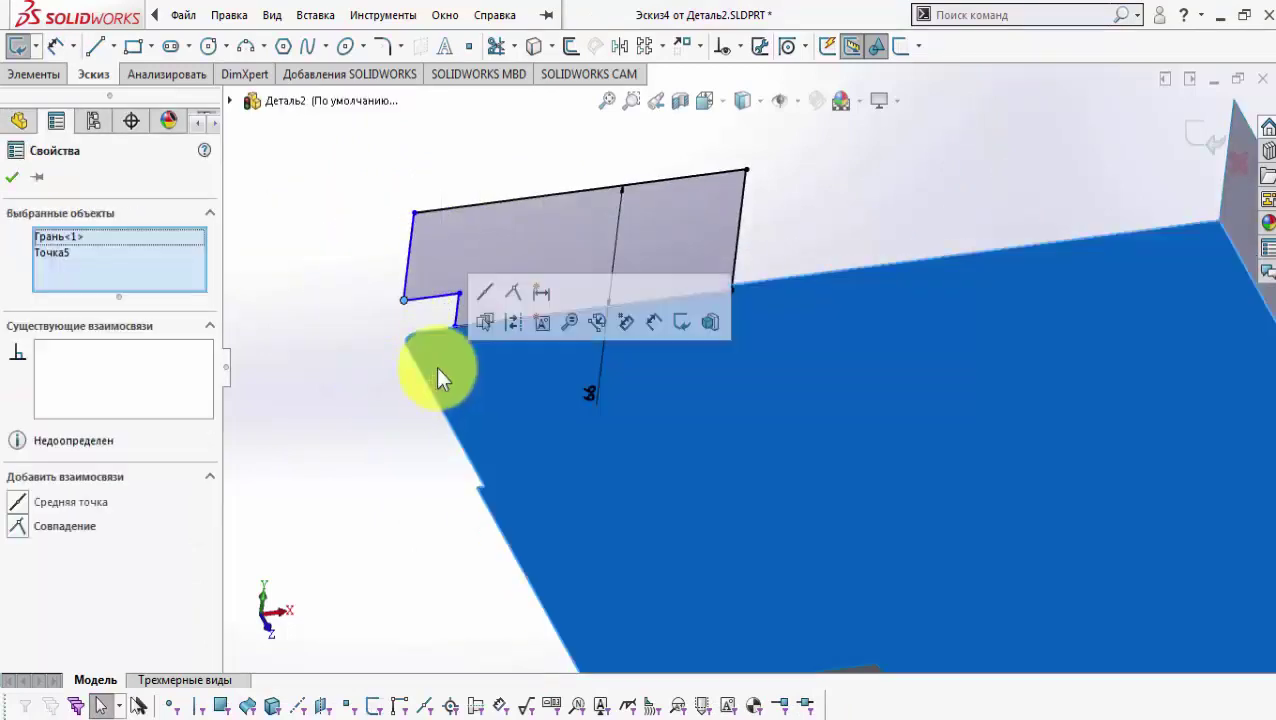
key(Escape)
middle_drag(436, 367, 430, 345)
click(403, 300)
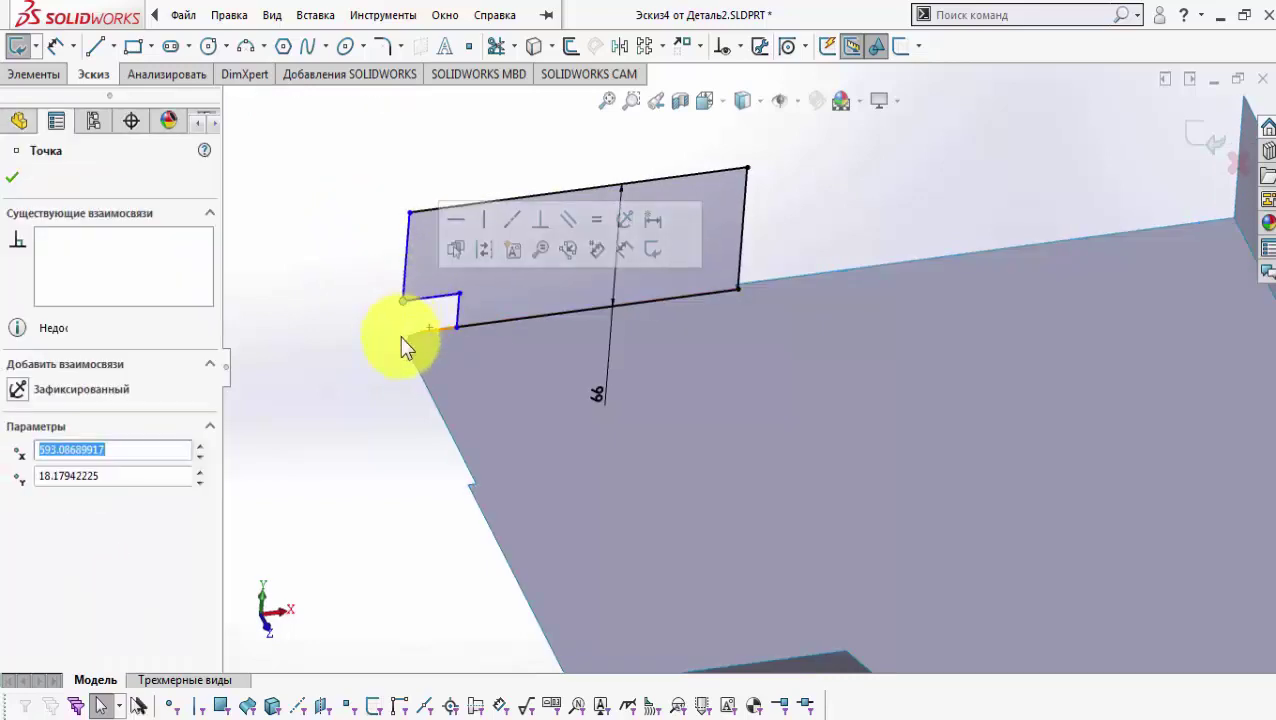
ctrl+click(405, 346)
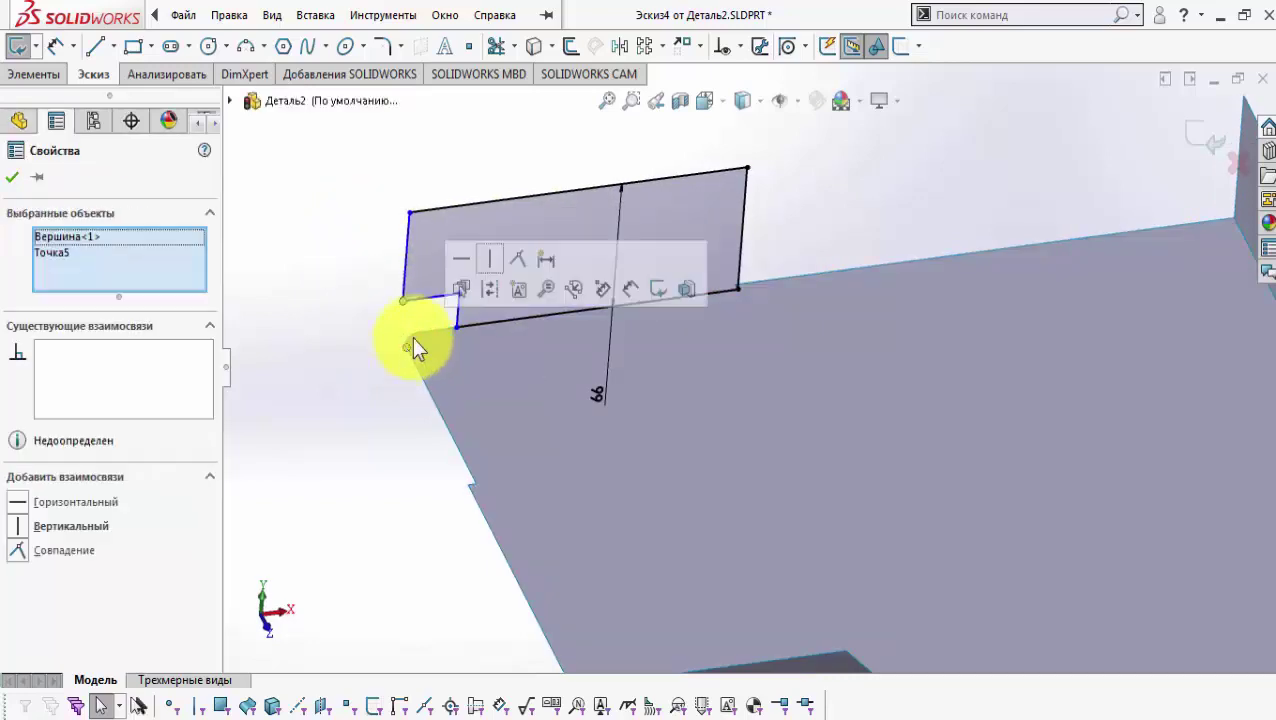
click(514, 255)
right_click(207, 366)
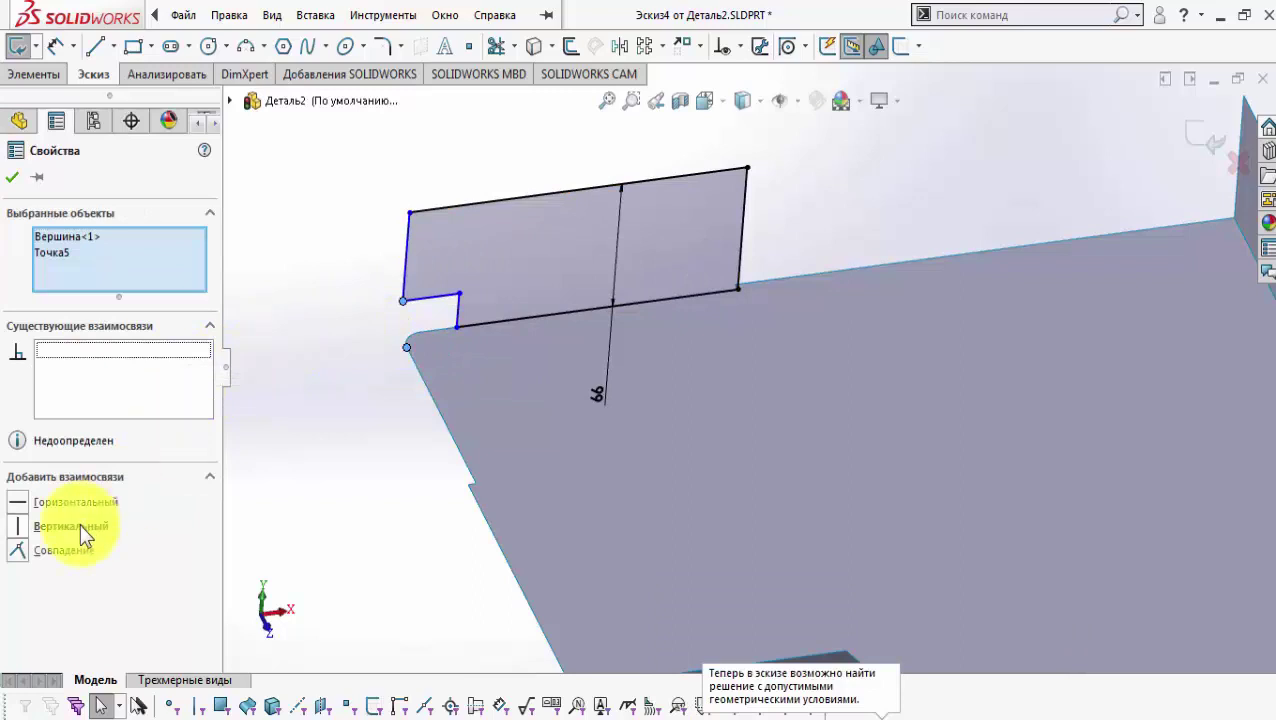
click(335, 328)
Step: Dimension the step at the outline's lower corner as 5 mm high and 15 mm wide
click(55, 45)
click(457, 310)
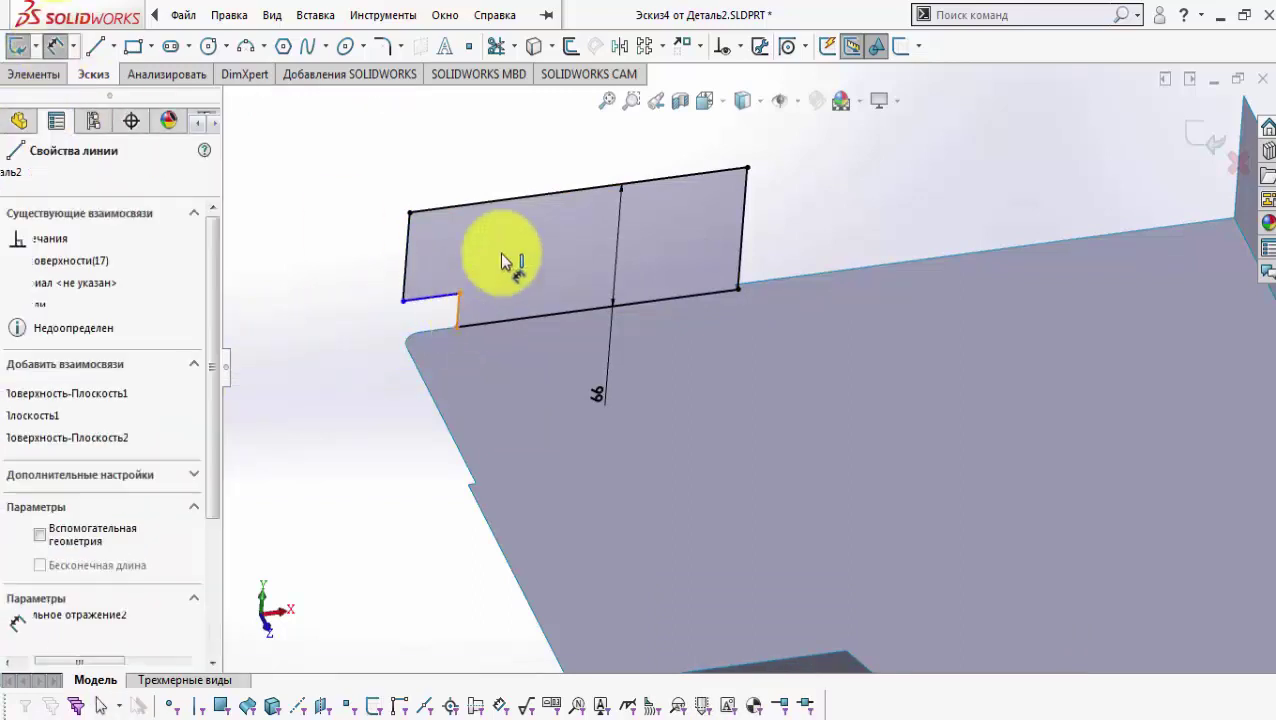
click(490, 258)
click(411, 243)
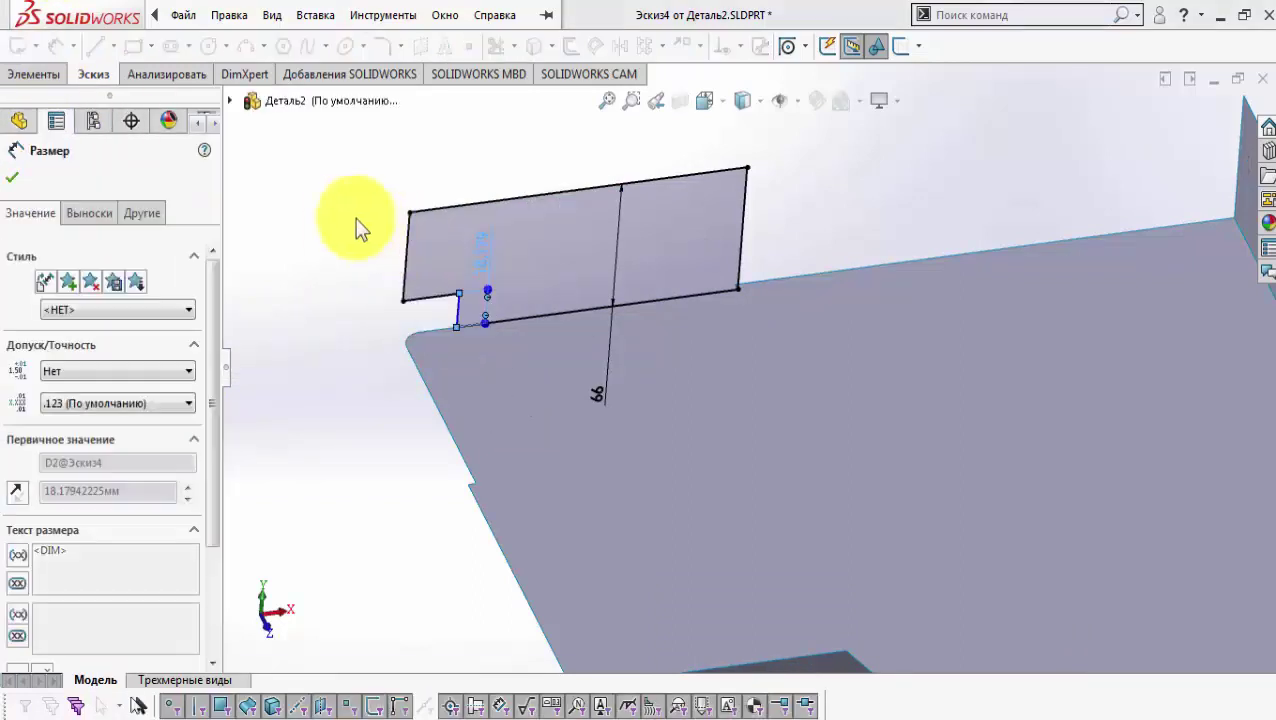
click(427, 310)
click(578, 417)
text(15)
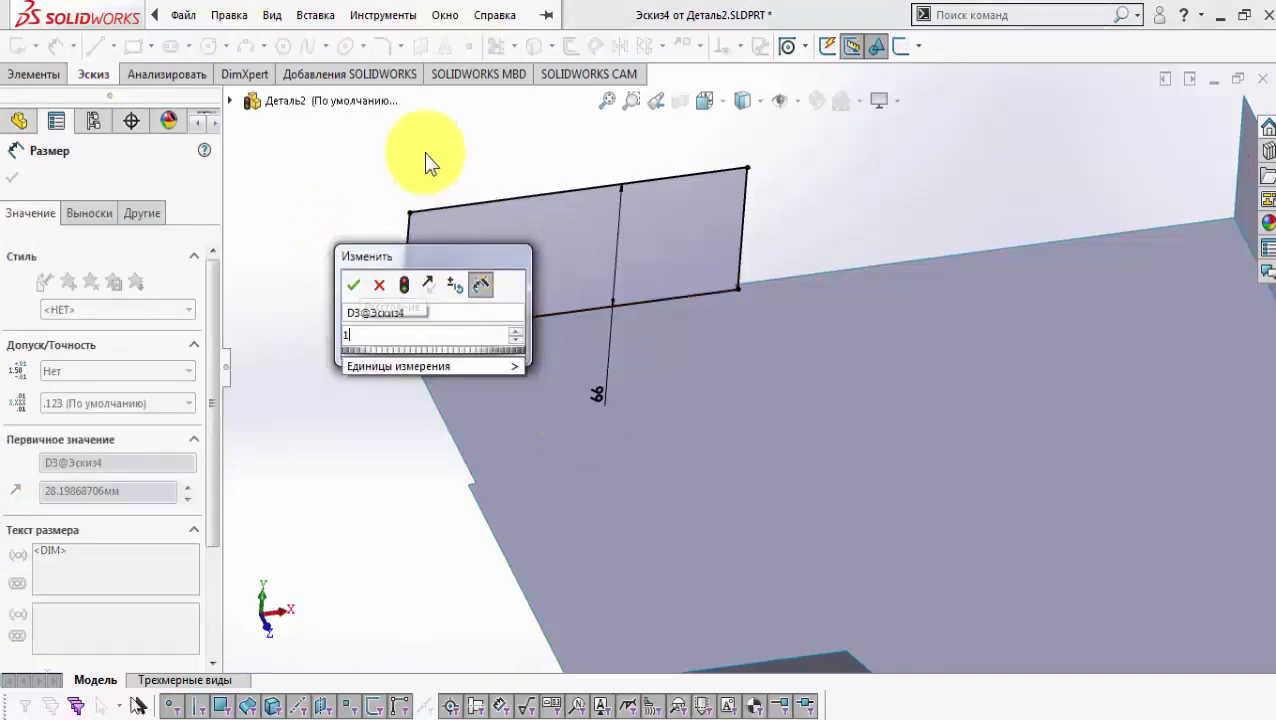
click(354, 284)
key(Escape)
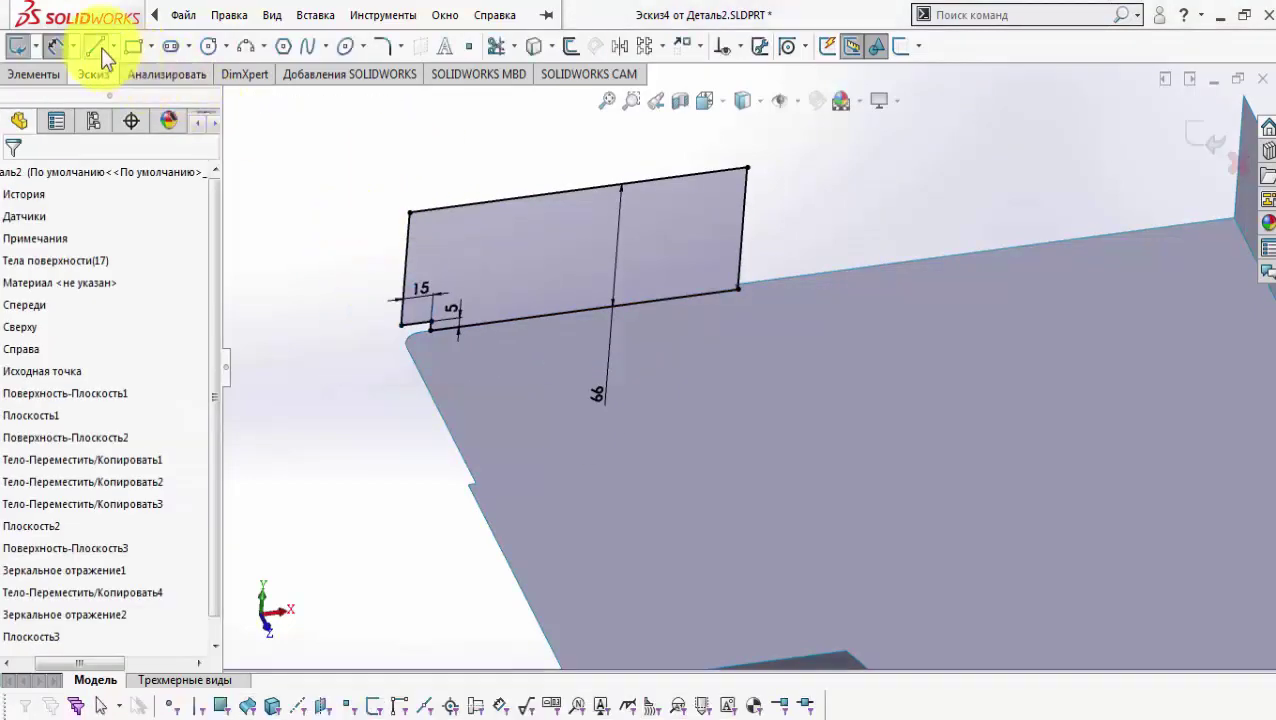
Step: Sketch a horizontal construction line about 71 mm long from the flange's end edge inward, with two circles centred on it
click(100, 48)
drag(405, 268, 548, 249)
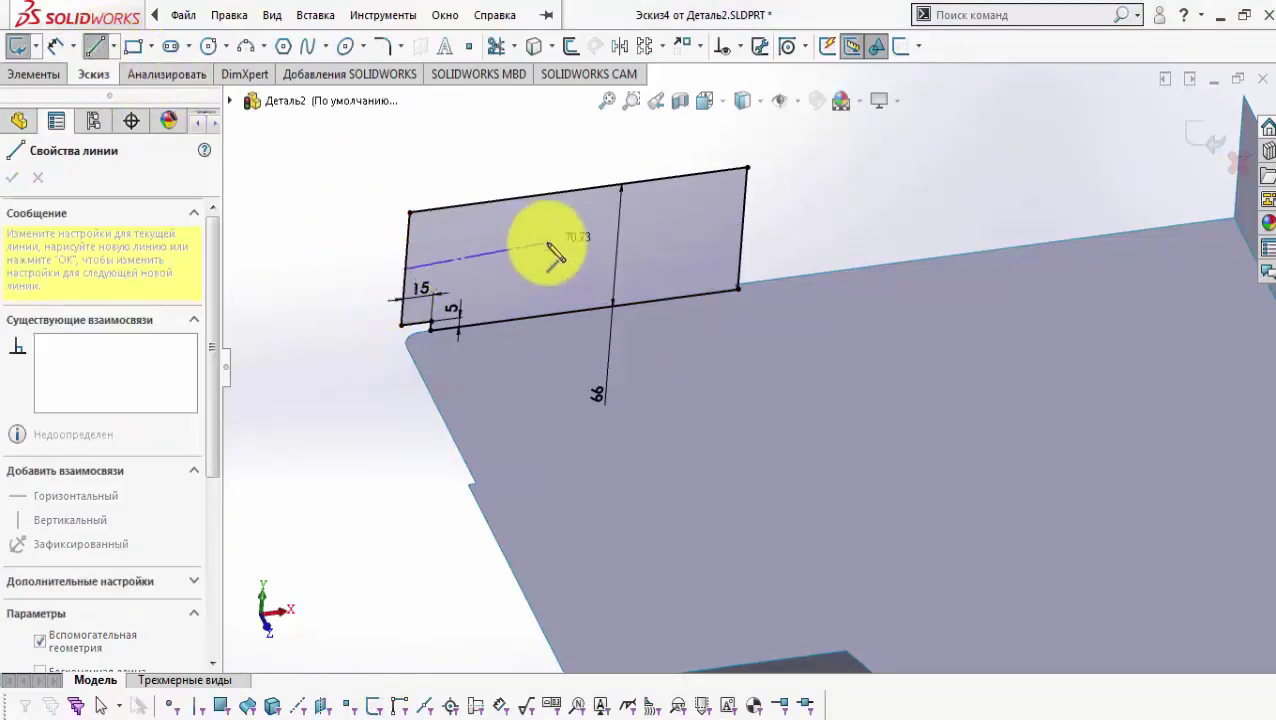
click(208, 46)
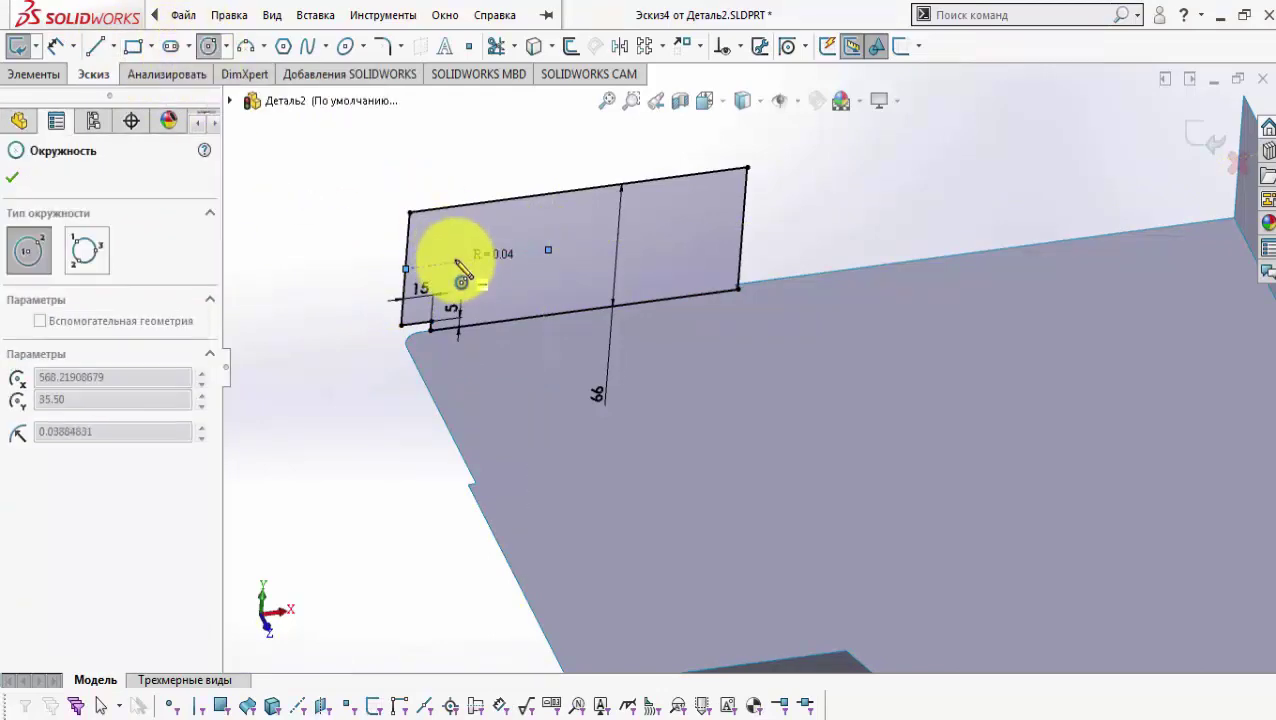
click(454, 262)
click(533, 235)
right_click(530, 238)
click(526, 245)
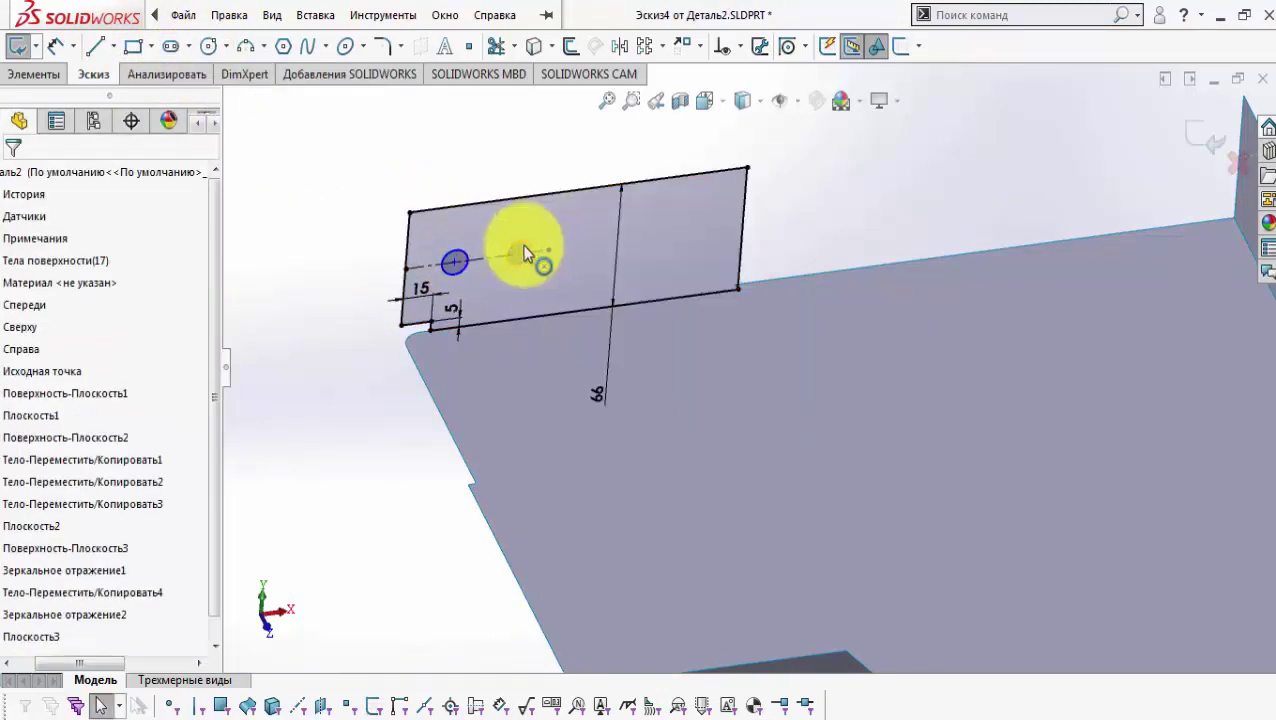
Step: Make the two circles equal and set their diameter to 9 mm
scroll(505, 252, down, 3)
drag(399, 168, 606, 333)
click(748, 250)
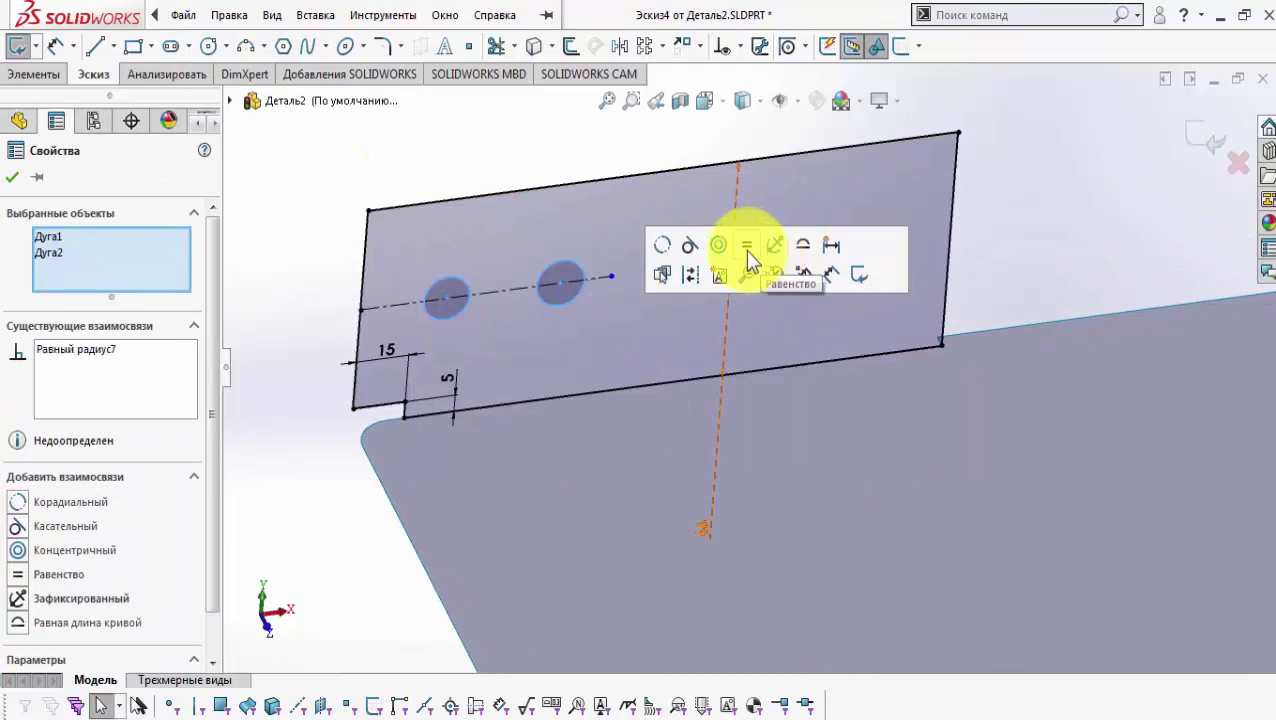
key(Escape)
click(60, 48)
click(441, 288)
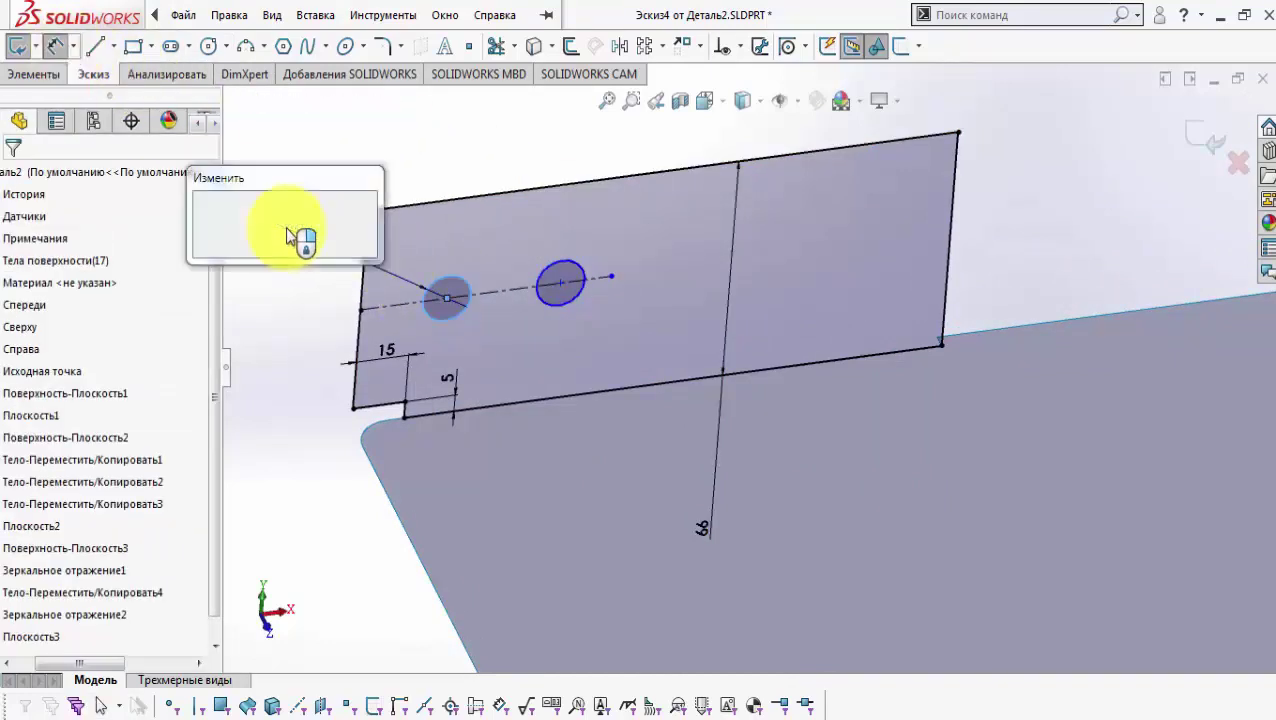
click(290, 238)
text(8)
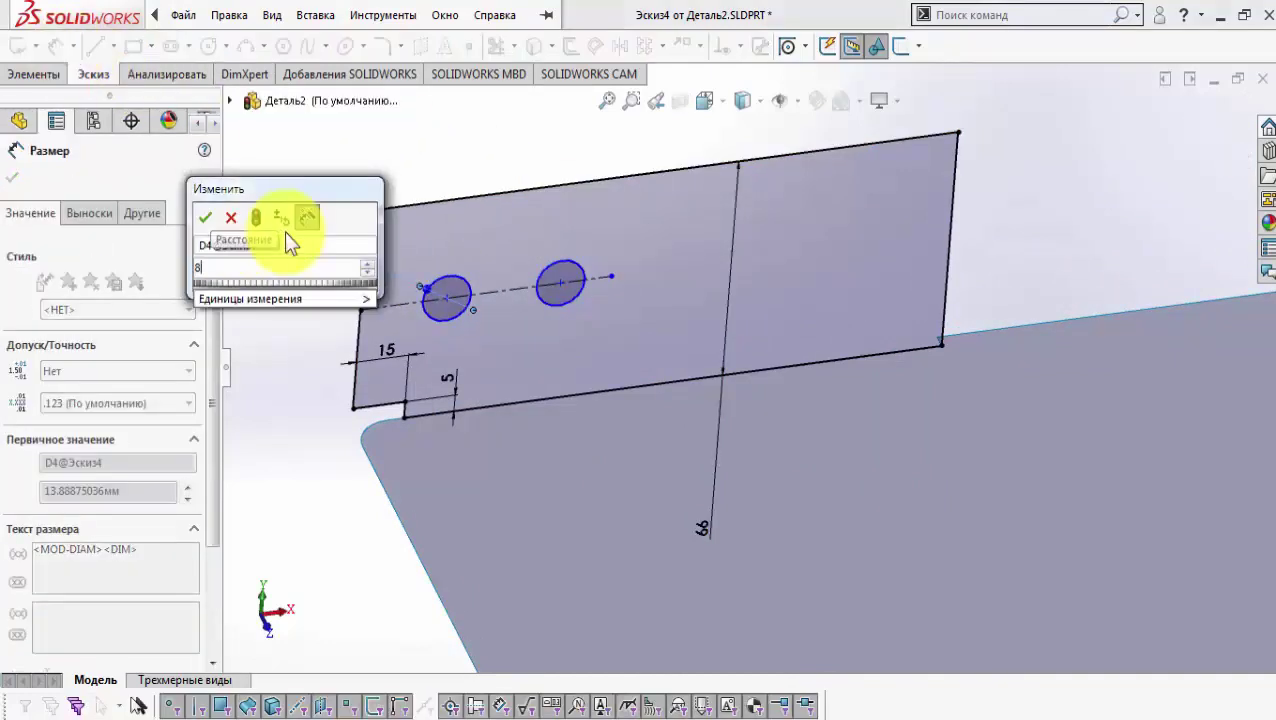
key(BackSpace)
text(9)
click(201, 214)
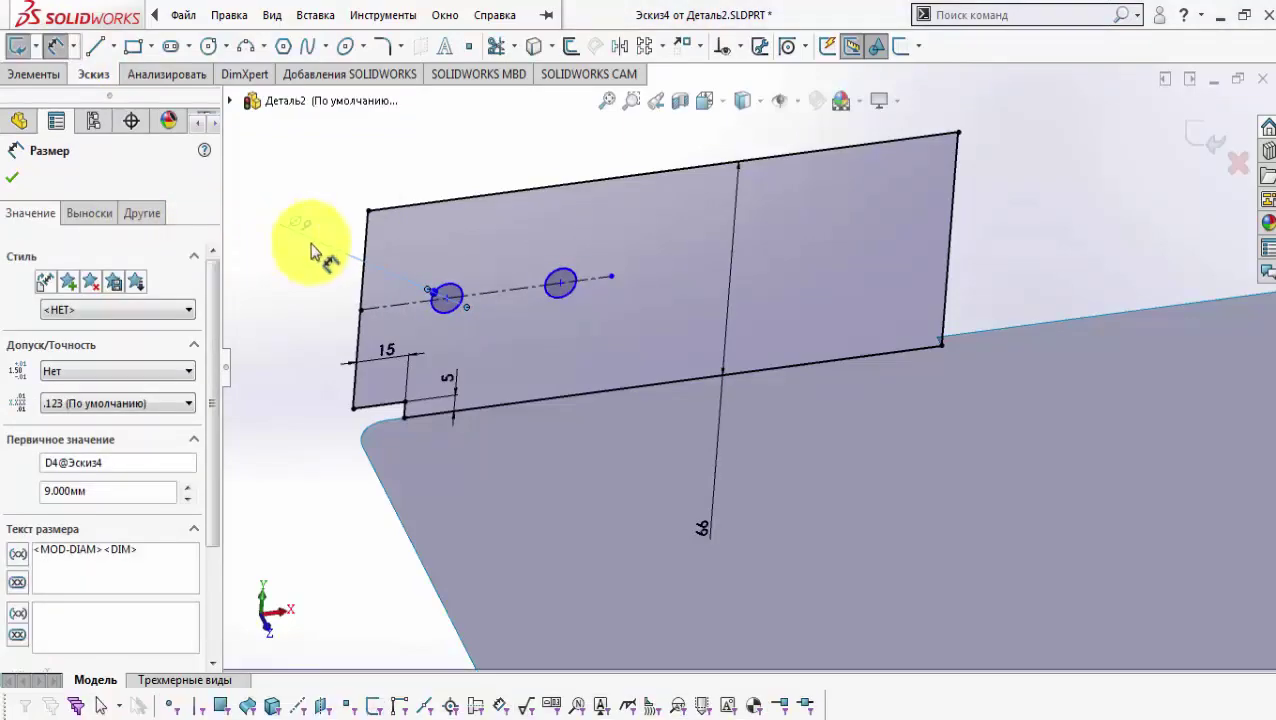
click(313, 250)
Step: Switch to the PDF drawing in Adobe Acrobat Reader and check the dimensions of the corner flange and its holes
click(577, 717)
scroll(527, 606, down, 10)
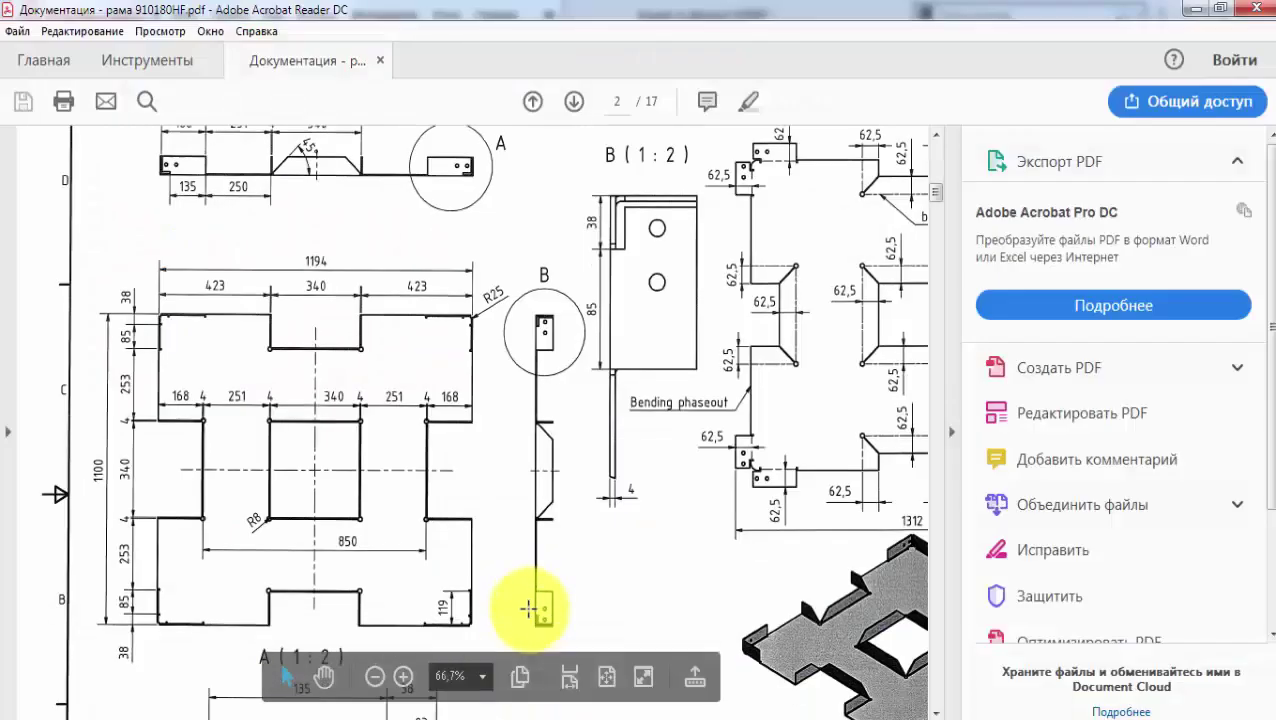
scroll(527, 606, down, 5)
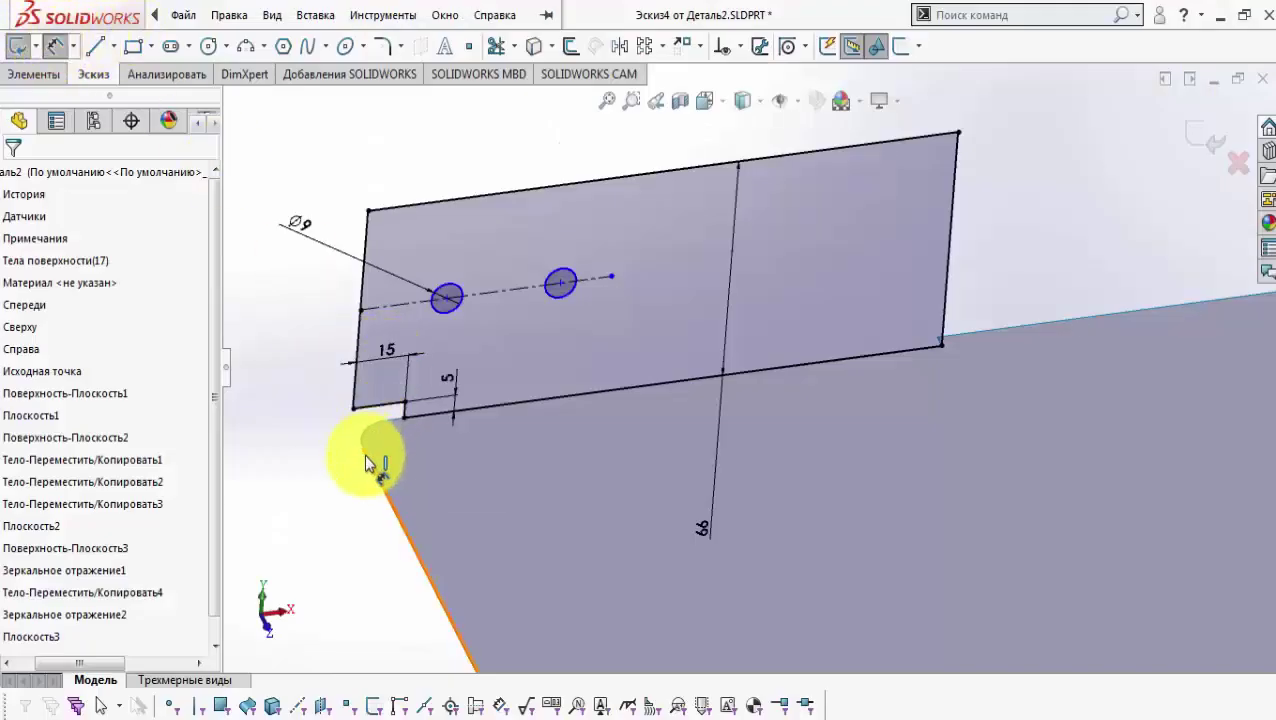
Step: Sketch a vertical construction line about 57 mm long just outside the flange's end edge
scroll(545, 446, up, 5)
scroll(789, 509, down, 2)
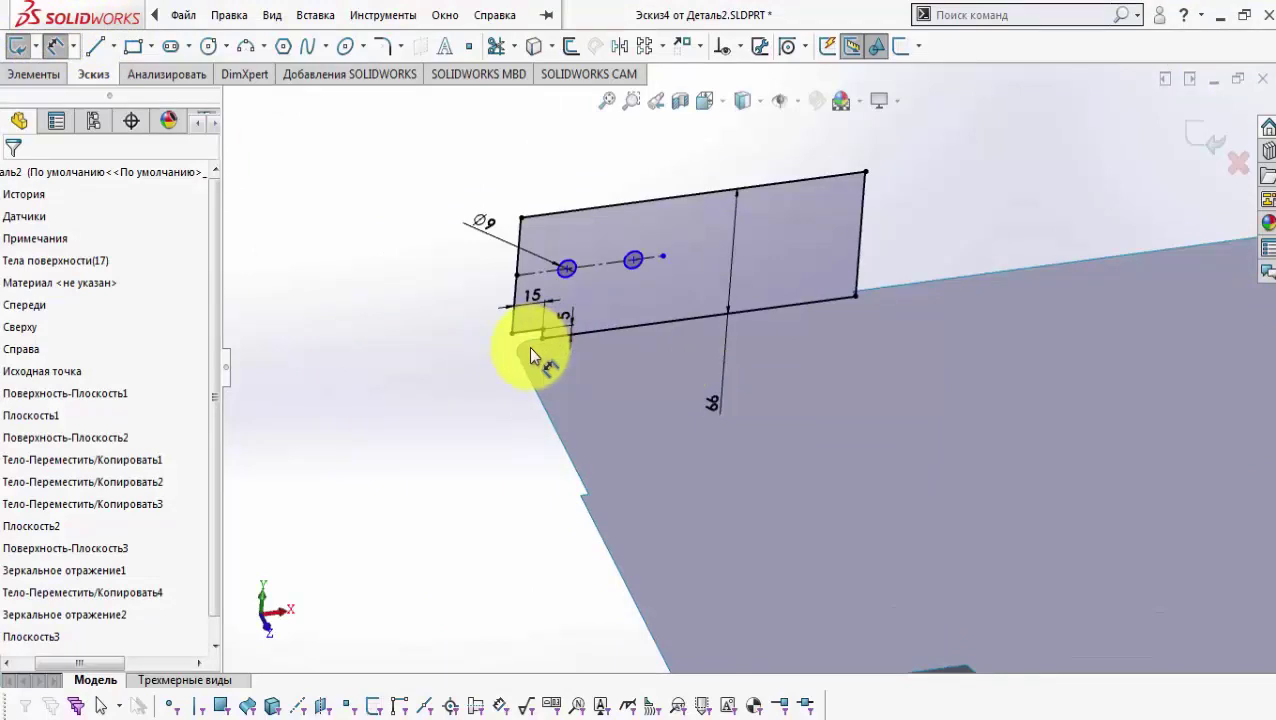
right_click(548, 357)
click(95, 45)
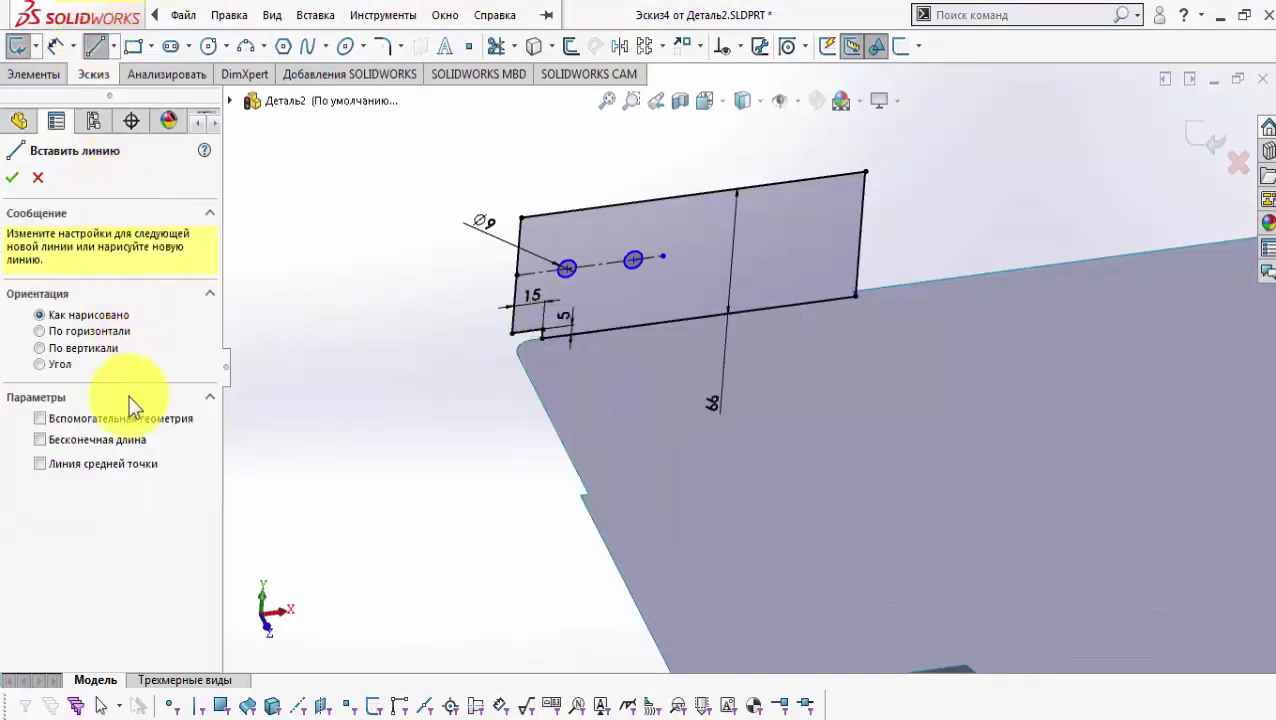
click(462, 292)
click(464, 189)
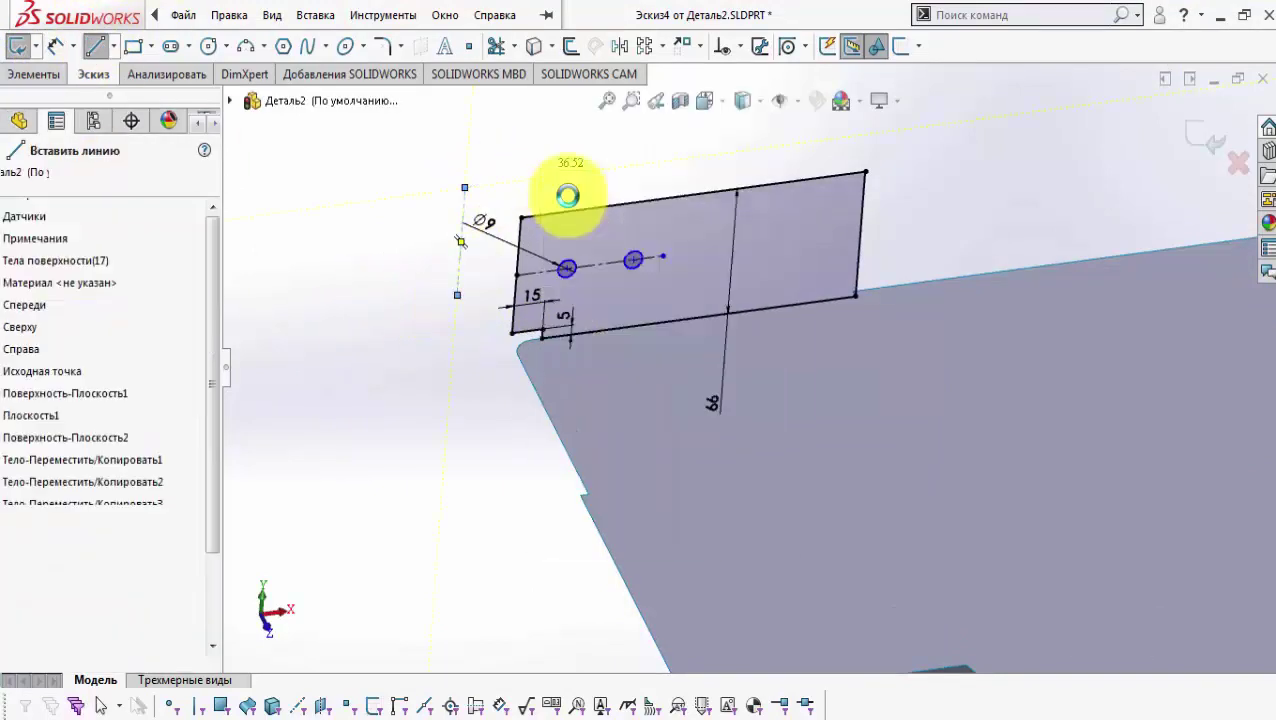
Step: Dimension the construction line 4 mm from the flange's end edge
click(55, 45)
click(457, 266)
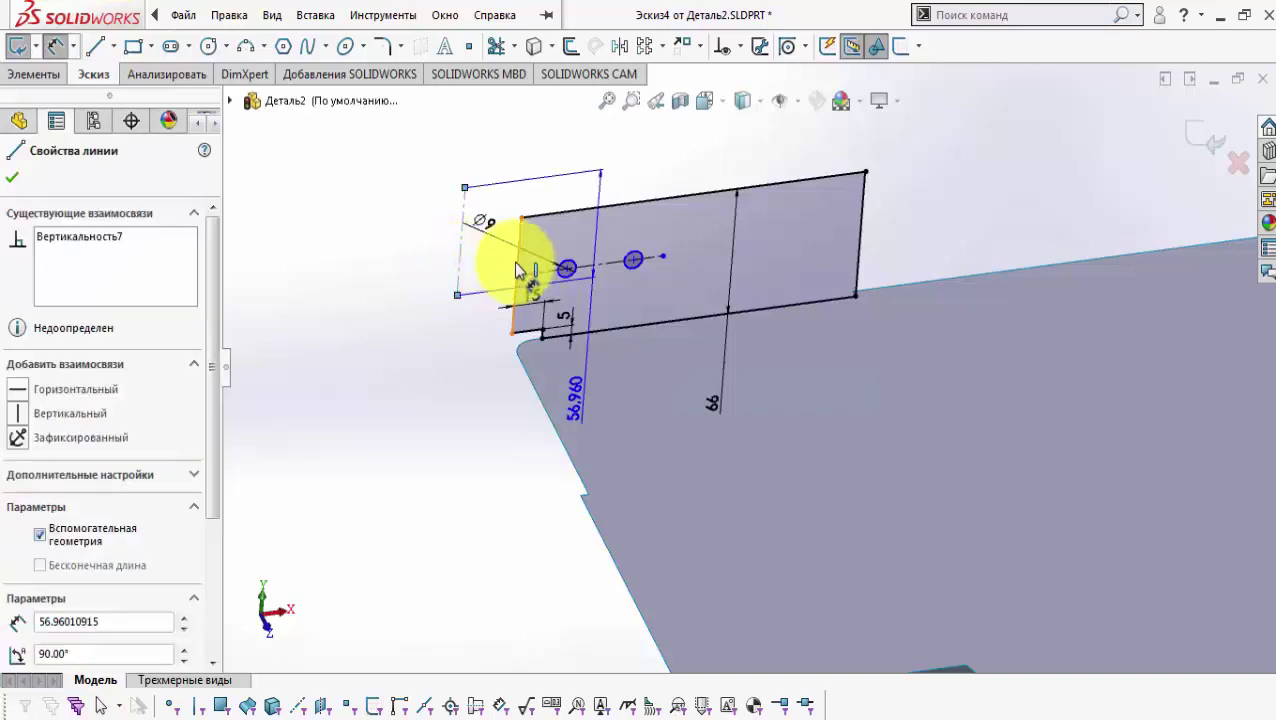
click(490, 164)
text(4)
click(411, 162)
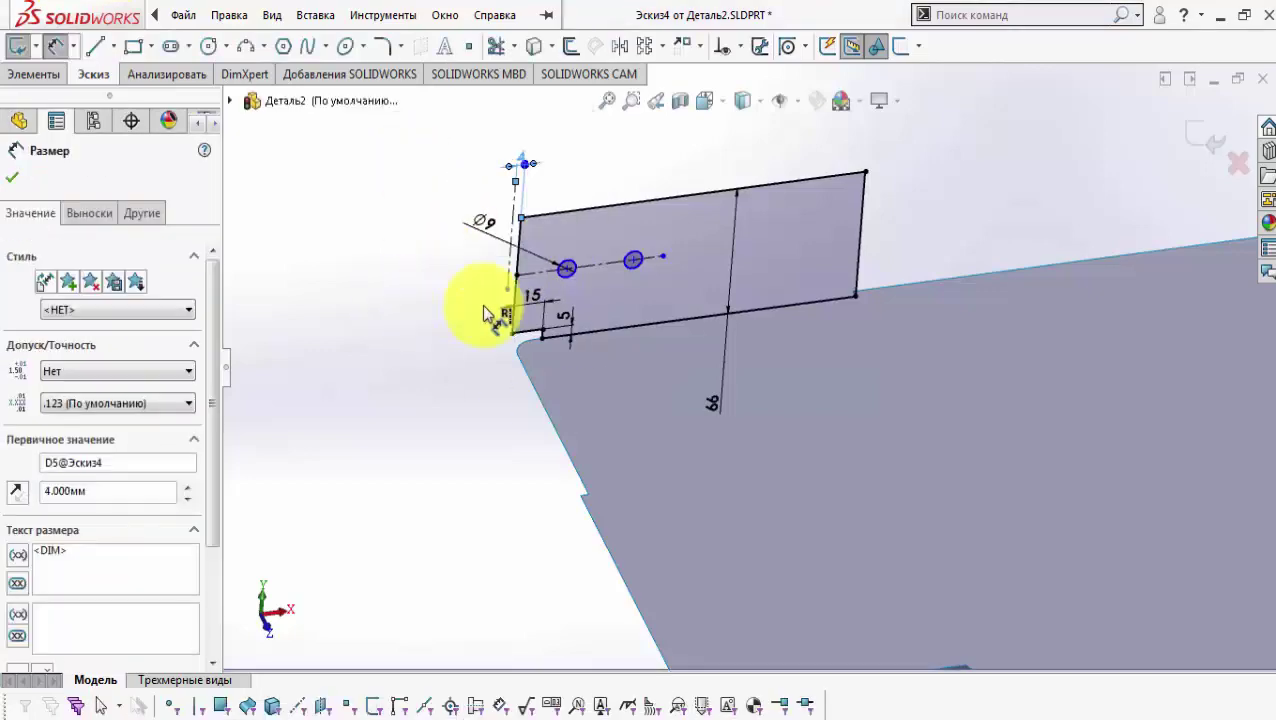
Step: Dimension the centre of the hole nearest the end edge 23 mm from the vertical construction line
scroll(493, 276, down, 3)
click(521, 260)
click(624, 262)
click(590, 142)
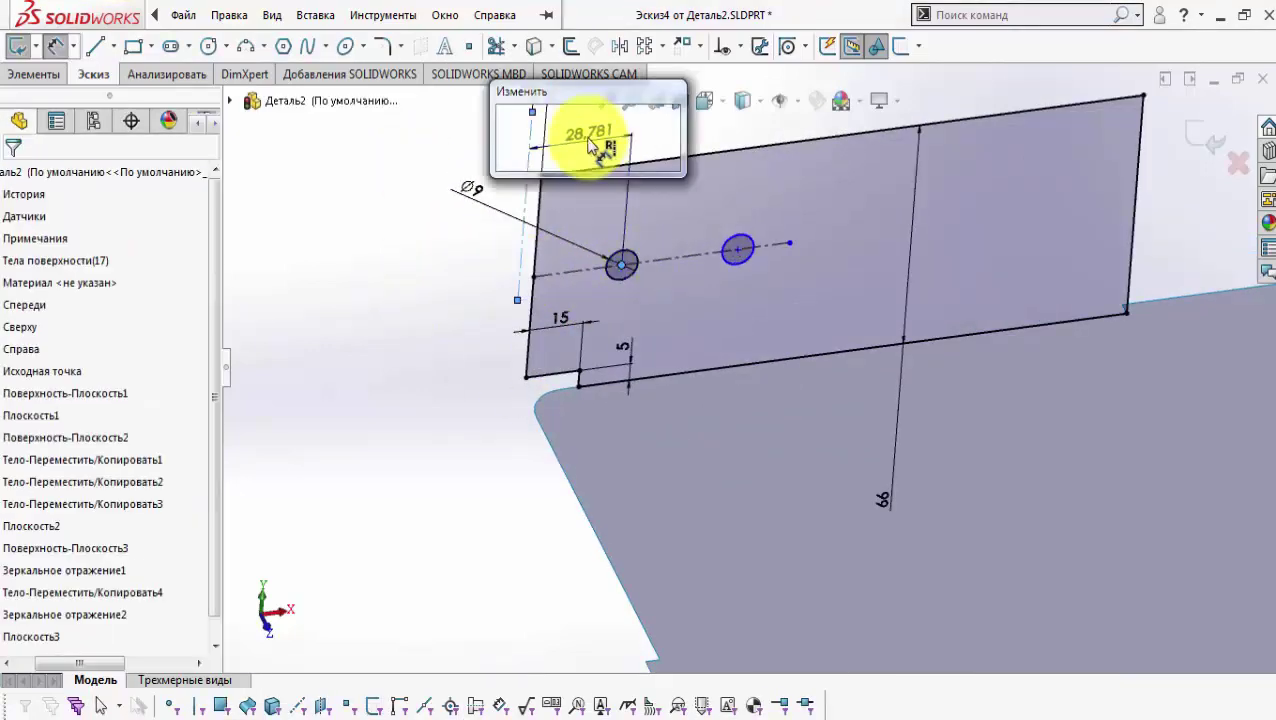
text(23)
click(512, 129)
key(Escape)
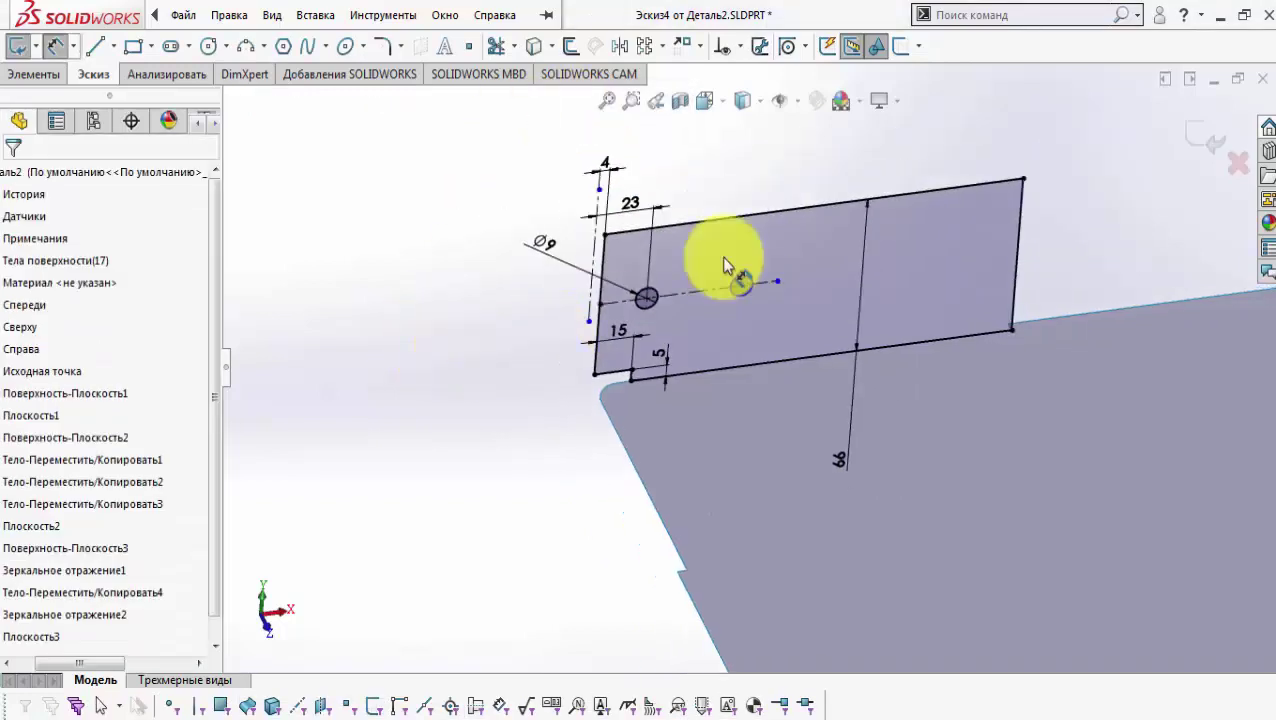
Step: Set the centre distance between the two holes to 38 mm
click(737, 319)
click(685, 214)
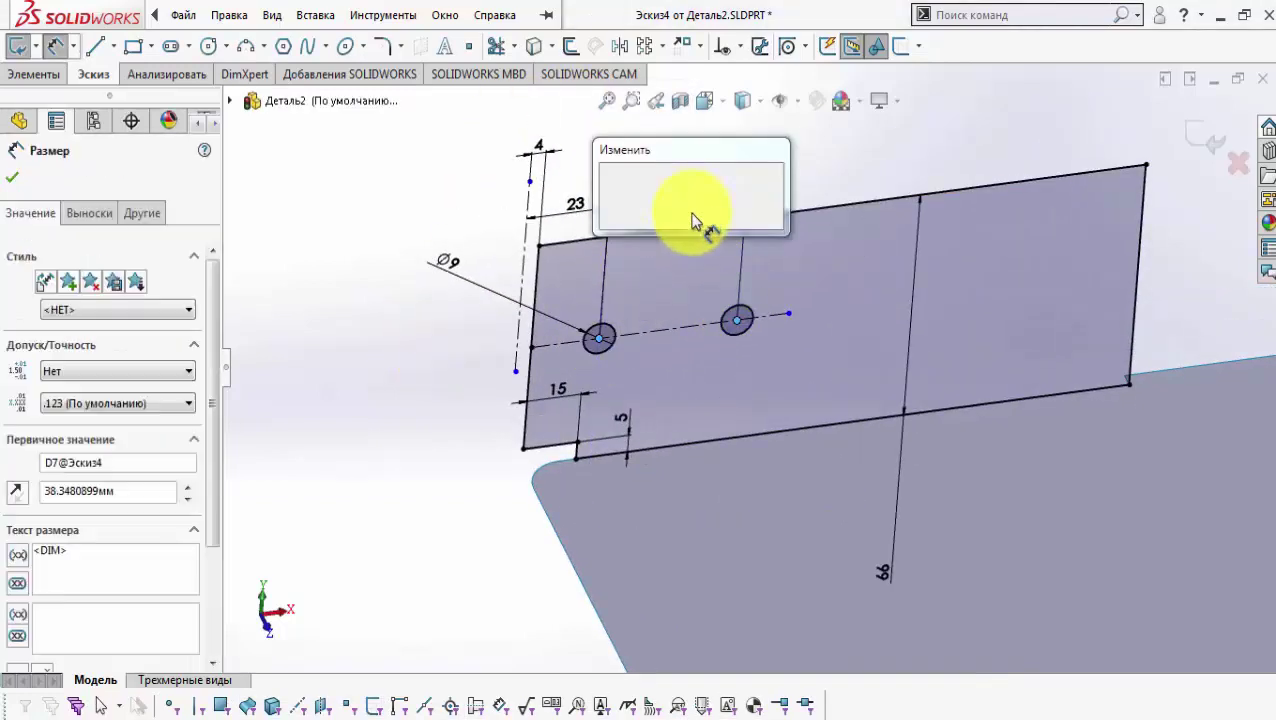
text(3)
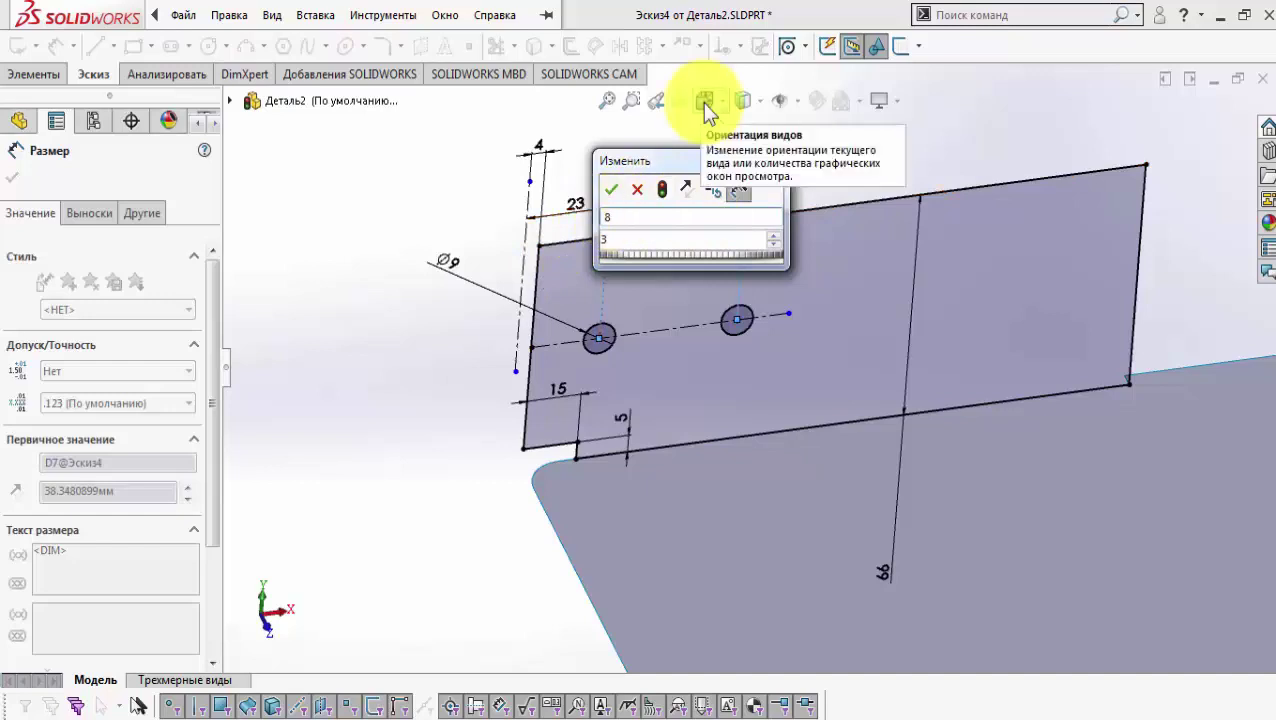
click(637, 190)
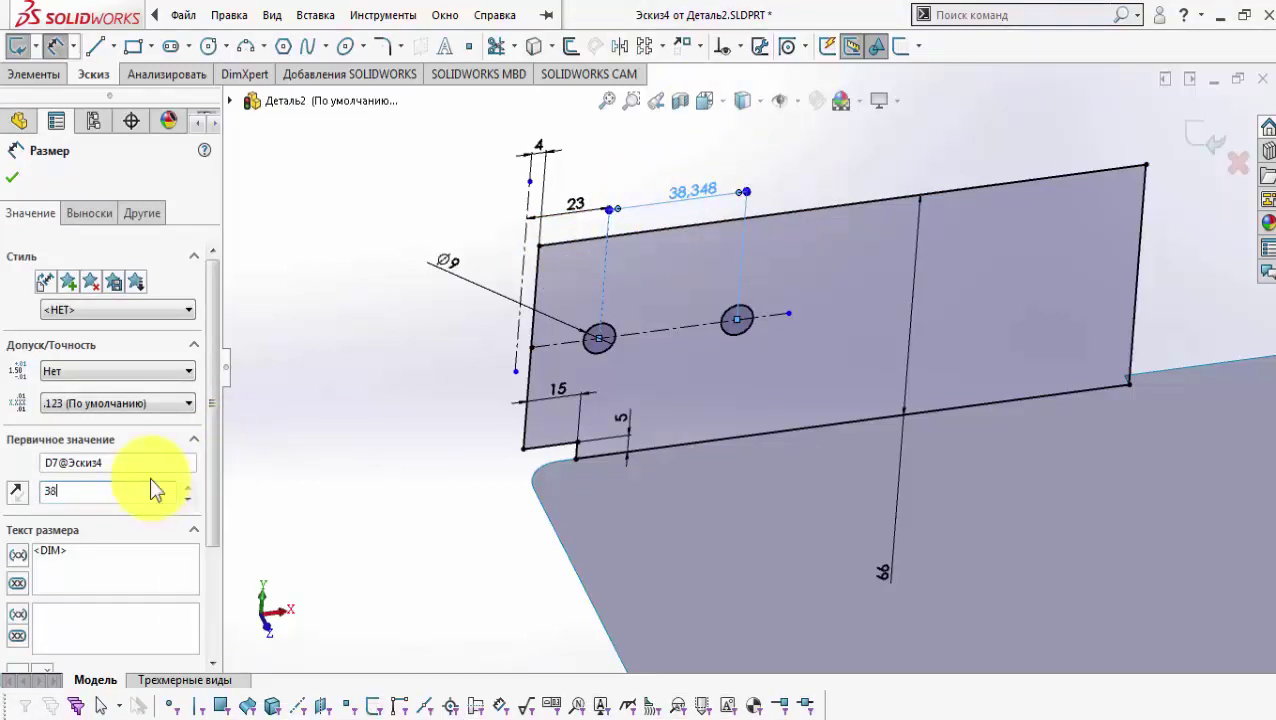
click(14, 177)
key(z)
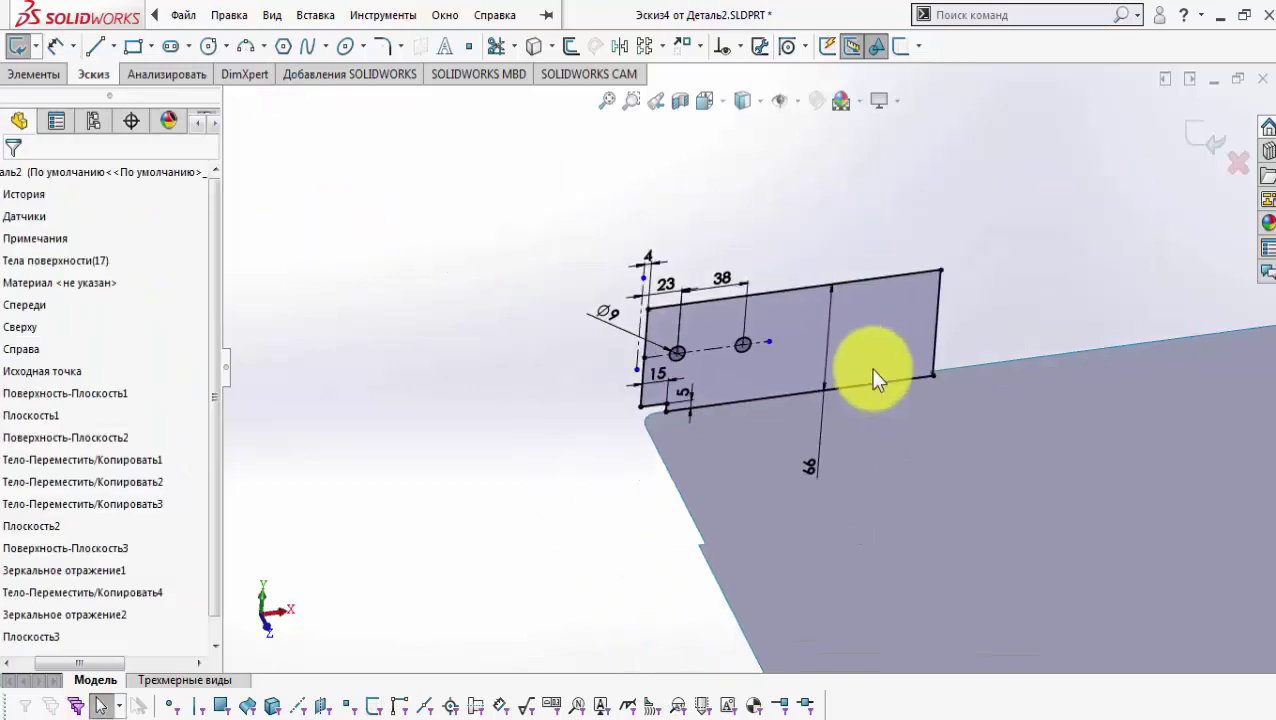
Step: Finish the flange sketch and create a planar surface from it
click(1200, 134)
click(163, 51)
click(182, 71)
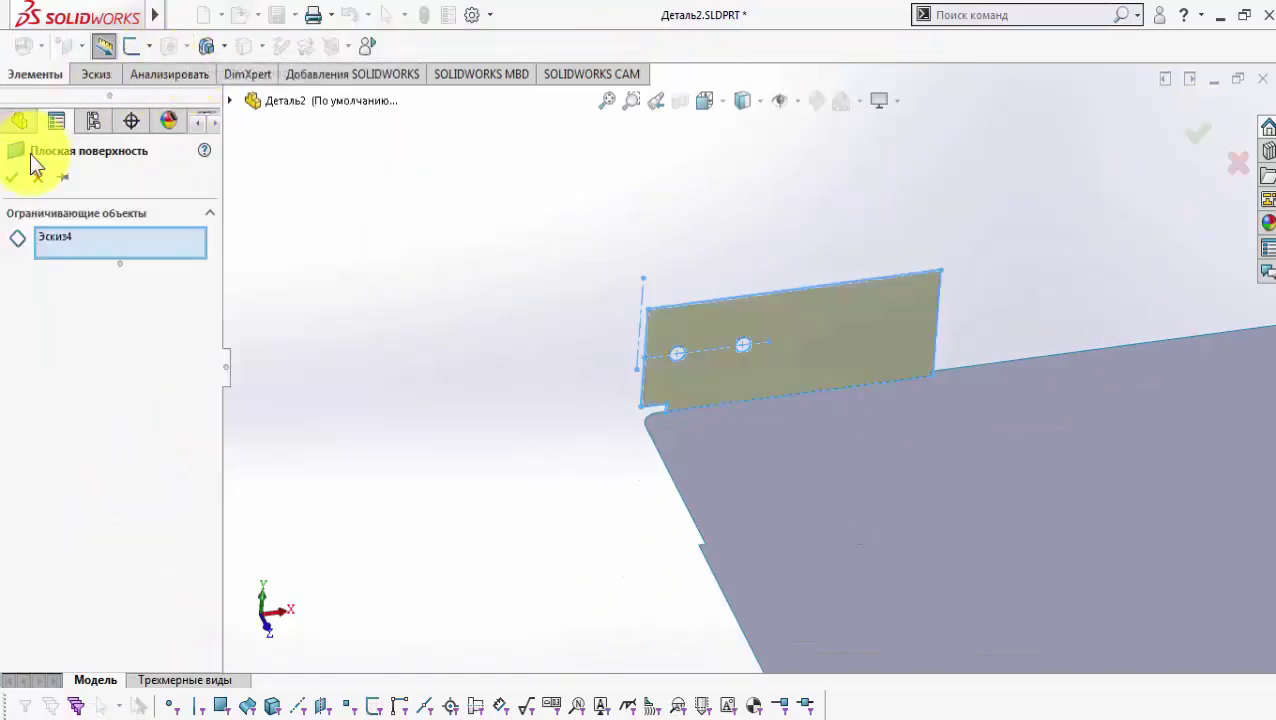
click(16, 174)
Step: Create a reference plane through the profile's adjoining corner notch edge, perpendicular to the profile face
click(682, 498)
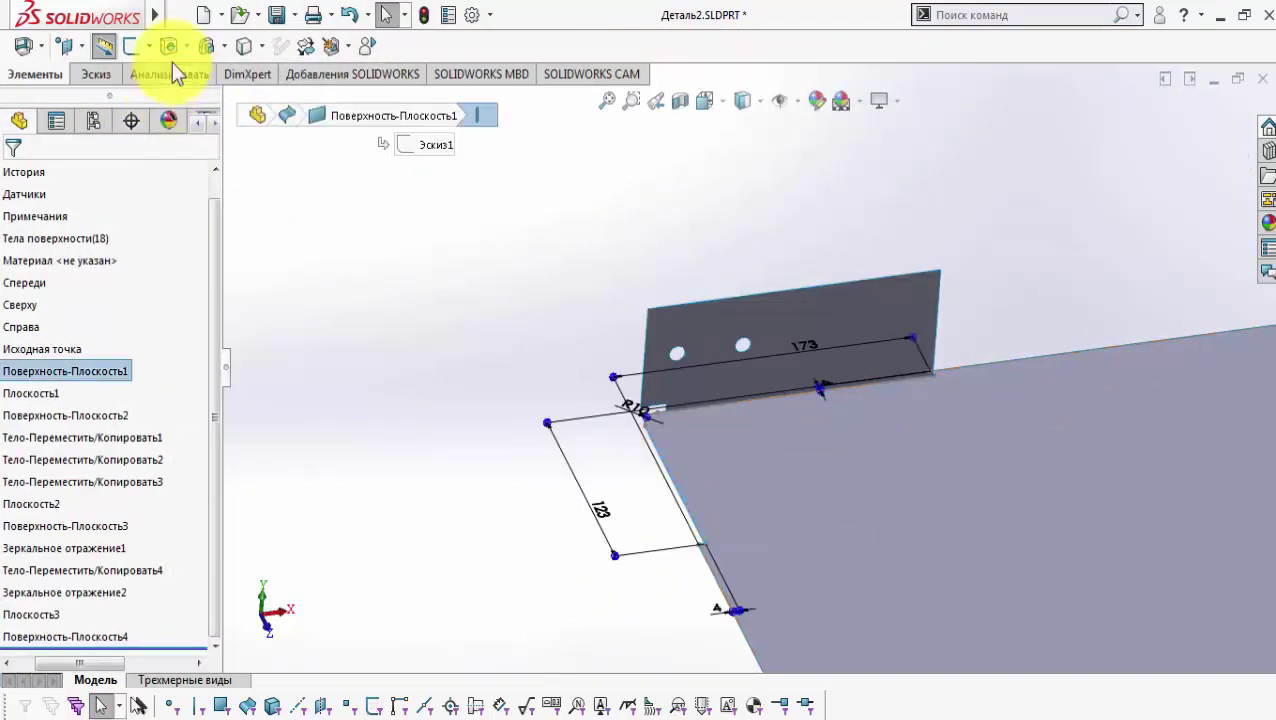
click(802, 474)
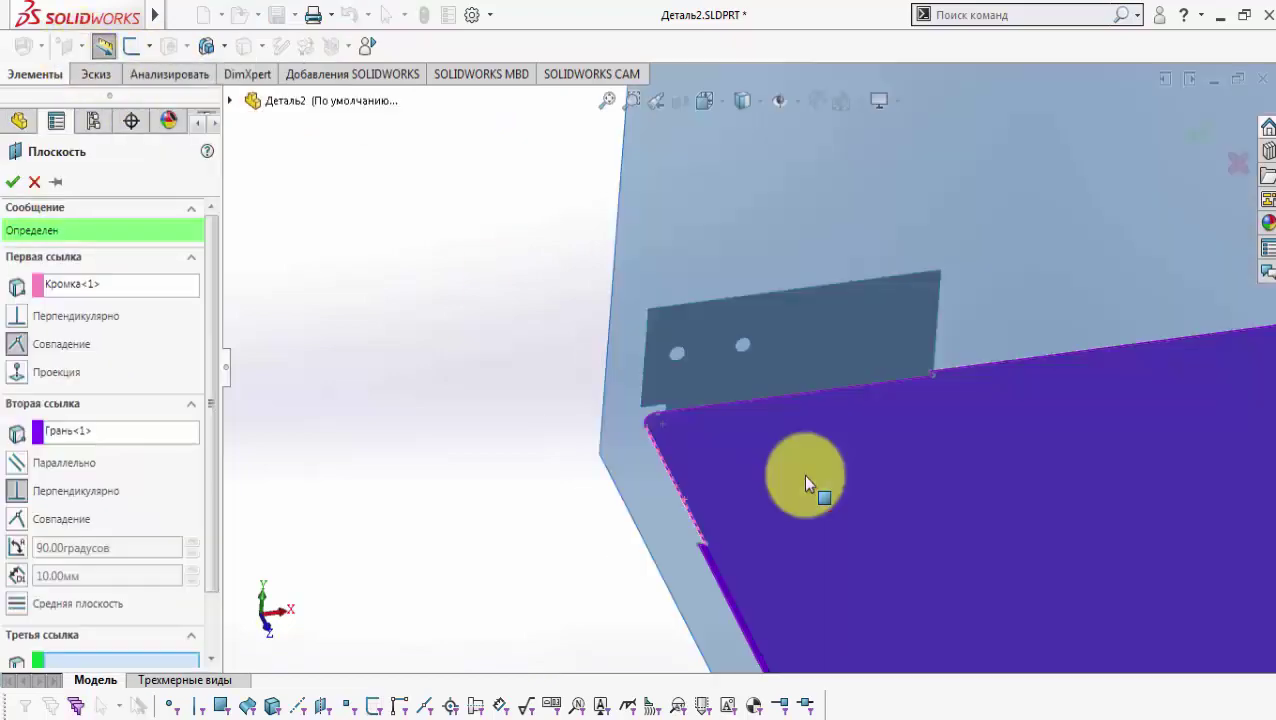
click(12, 182)
Step: On the new plane, sketch a closed stepped flange outline about 47 mm high, from the notch corner to the edge's midpoint
click(48, 638)
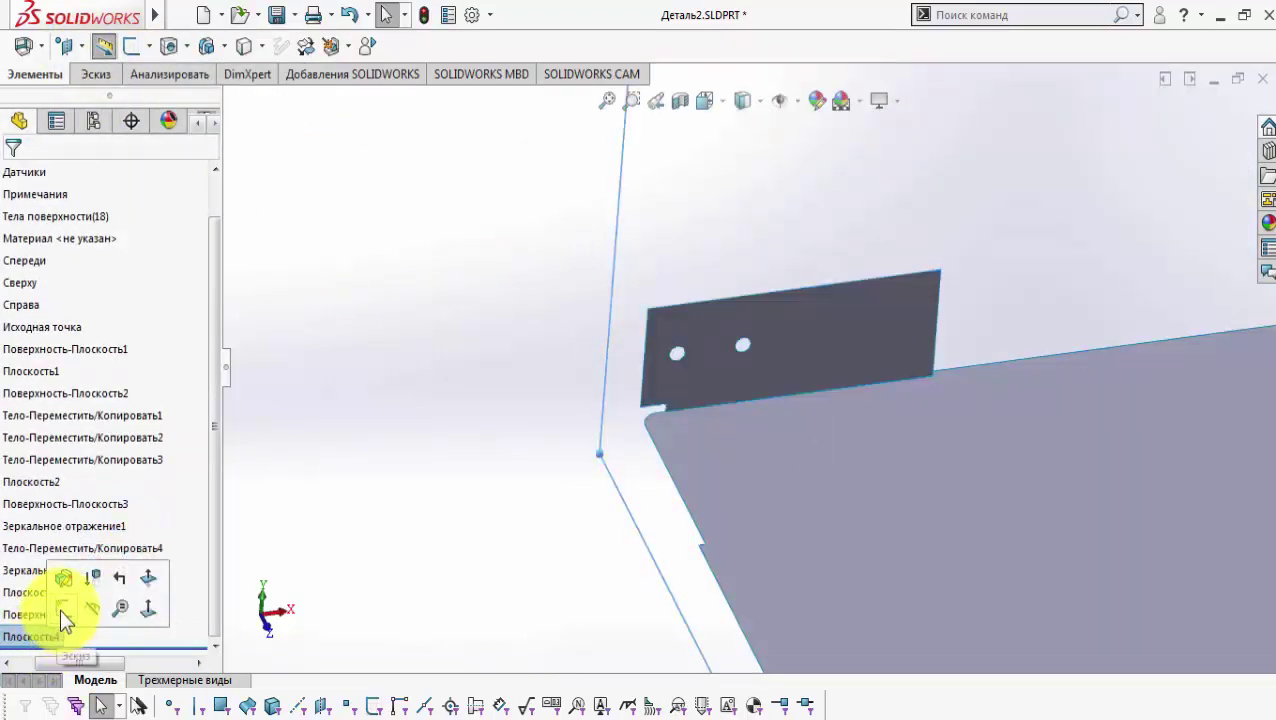
click(63, 607)
click(96, 46)
middle_drag(722, 490, 648, 380)
click(650, 365)
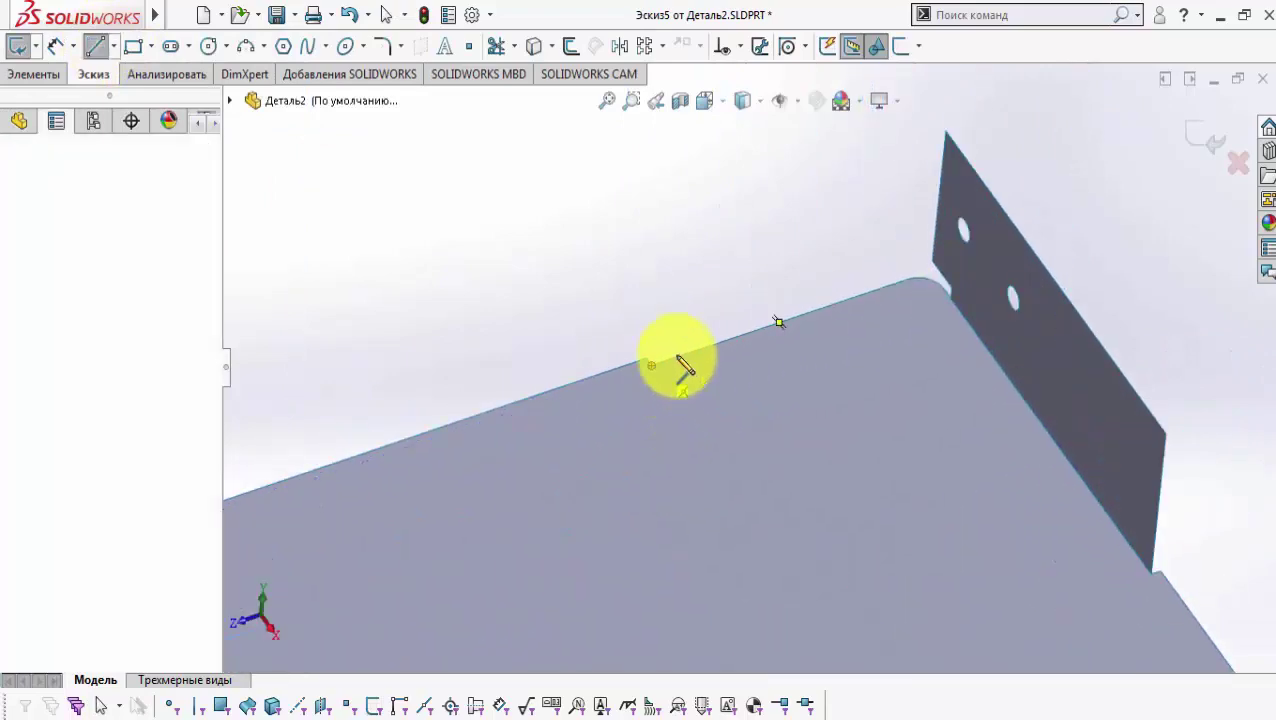
click(884, 190)
click(877, 251)
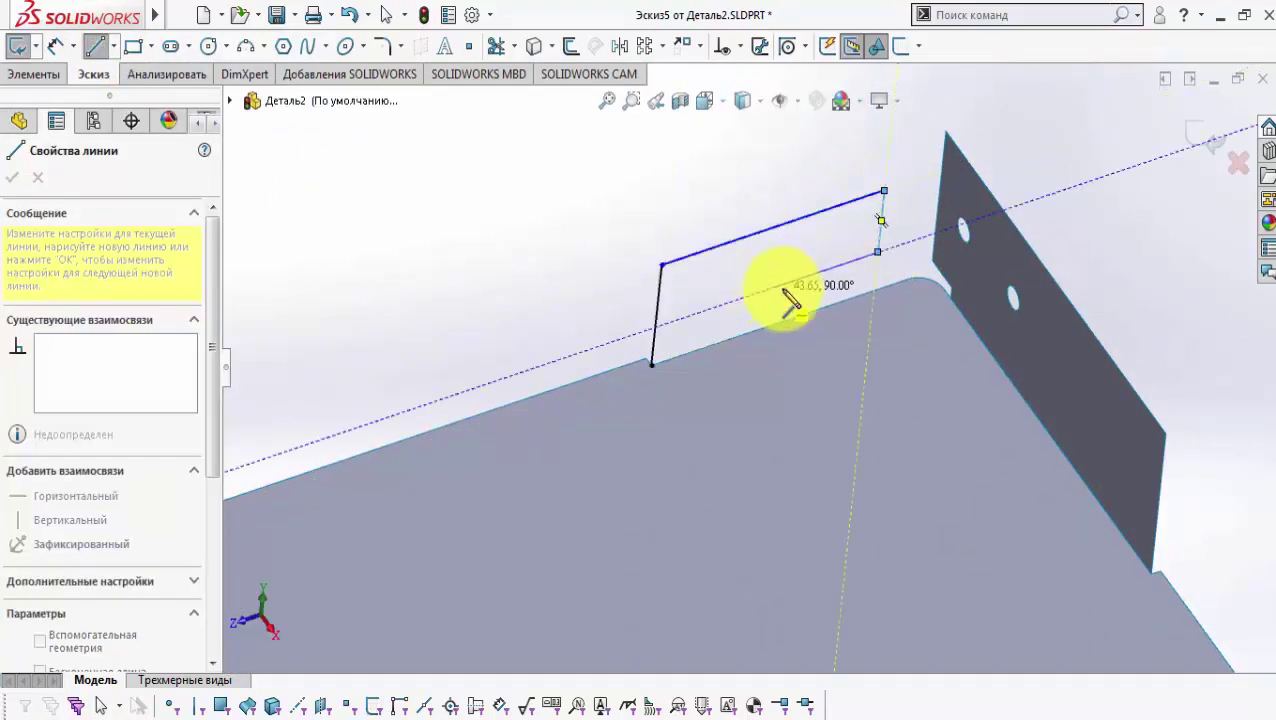
click(779, 322)
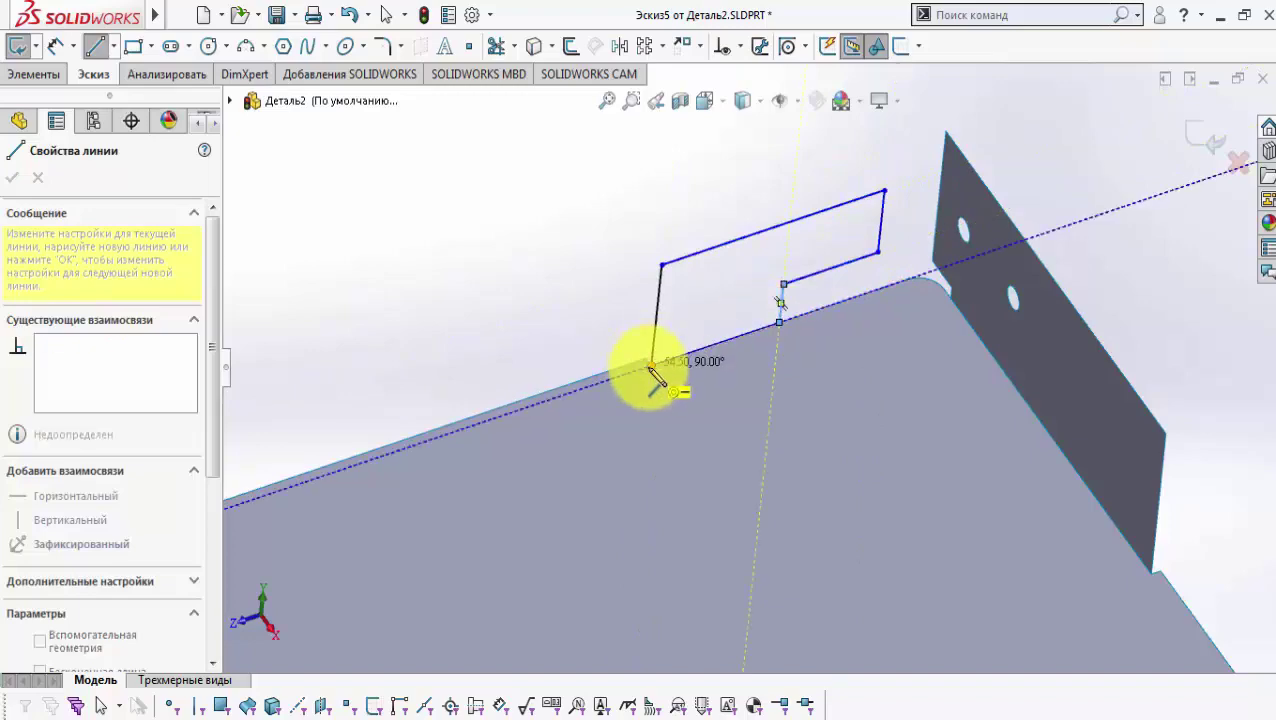
click(650, 366)
Step: Dimension the outline's vertical edge at the notch corner as 66 mm high
click(113, 47)
click(57, 49)
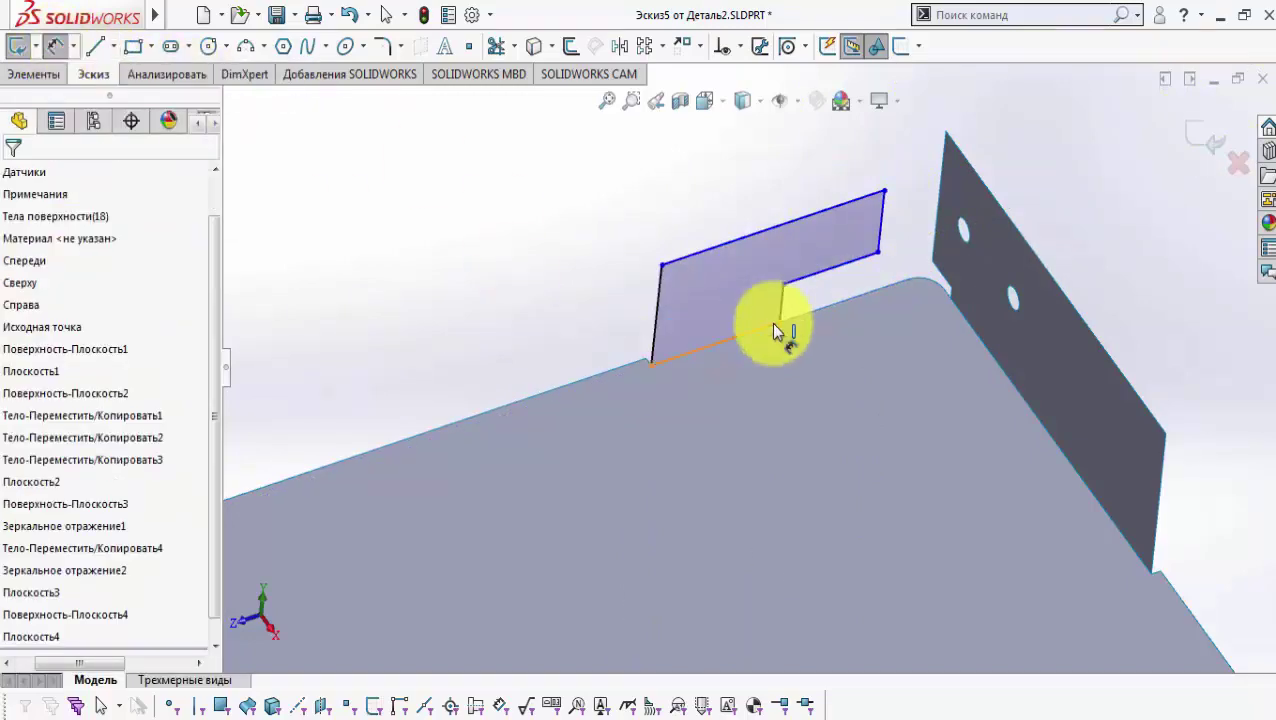
click(663, 305)
click(592, 288)
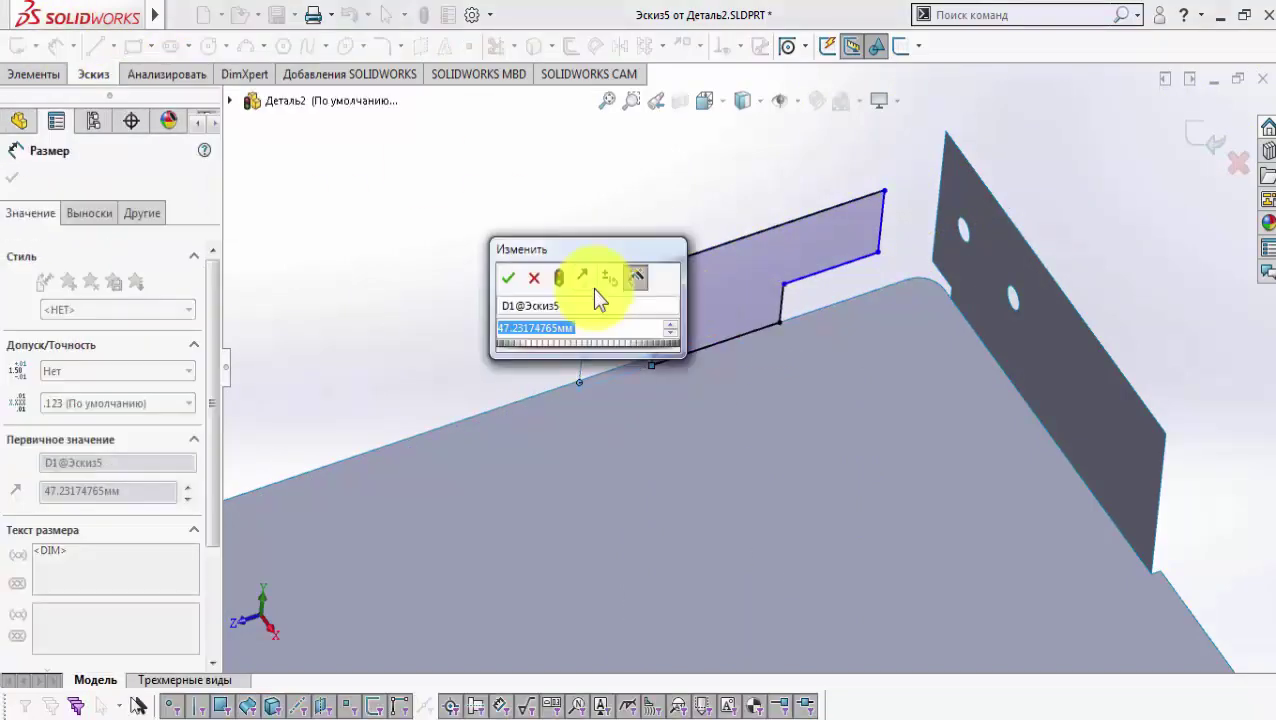
click(504, 276)
right_click(696, 171)
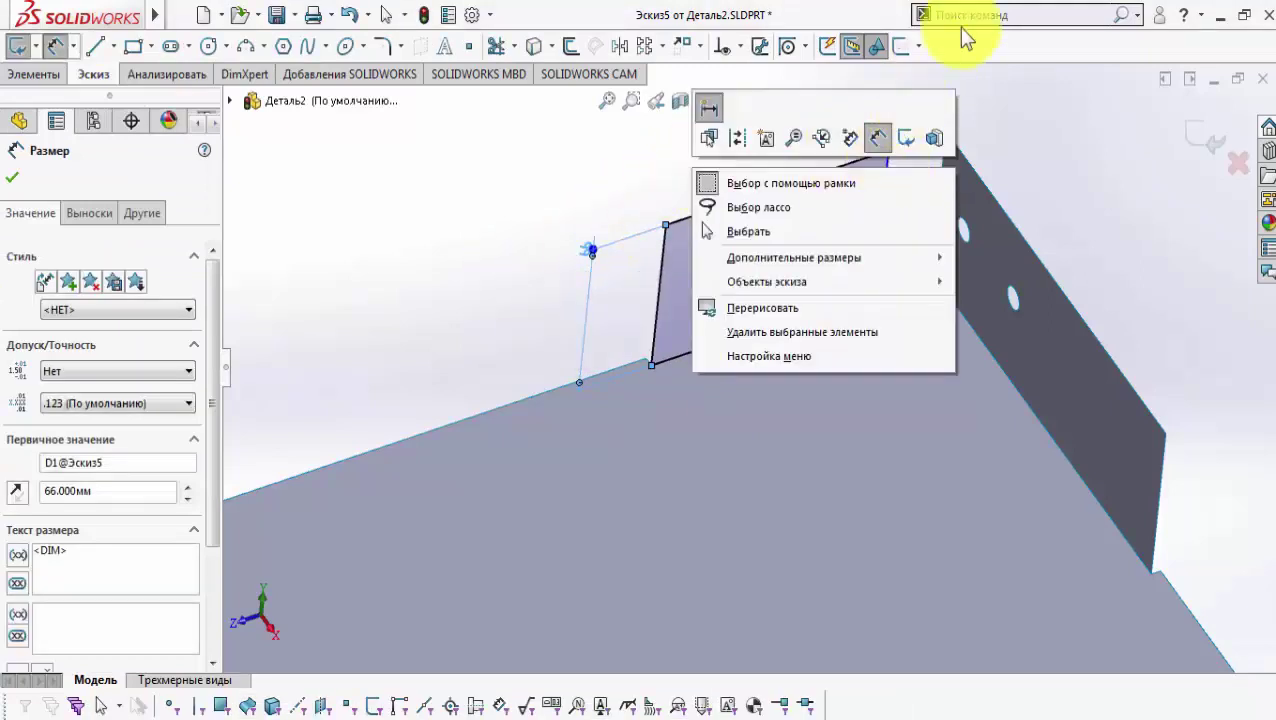
click(876, 34)
Step: Dimension the gap between the outline's short end edge and the neighbouring flange's end edge as 1 mm
scroll(872, 198, down, 2)
click(895, 205)
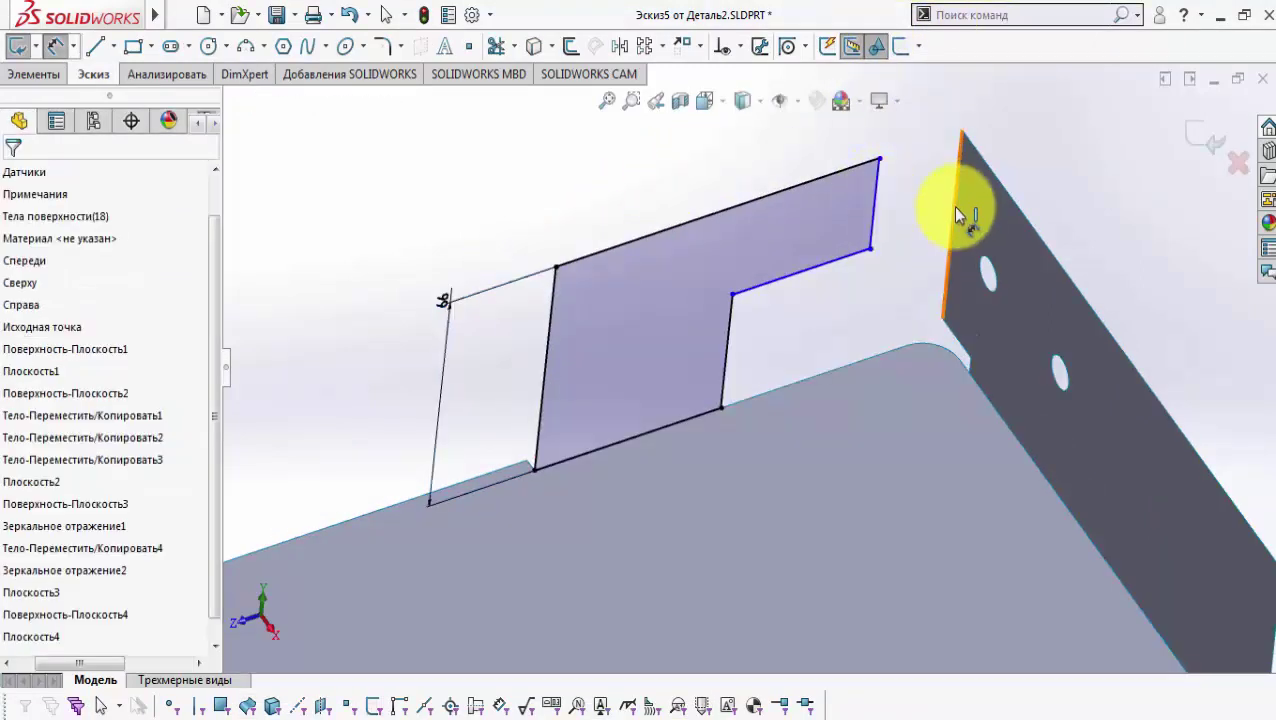
click(880, 250)
click(877, 250)
click(895, 225)
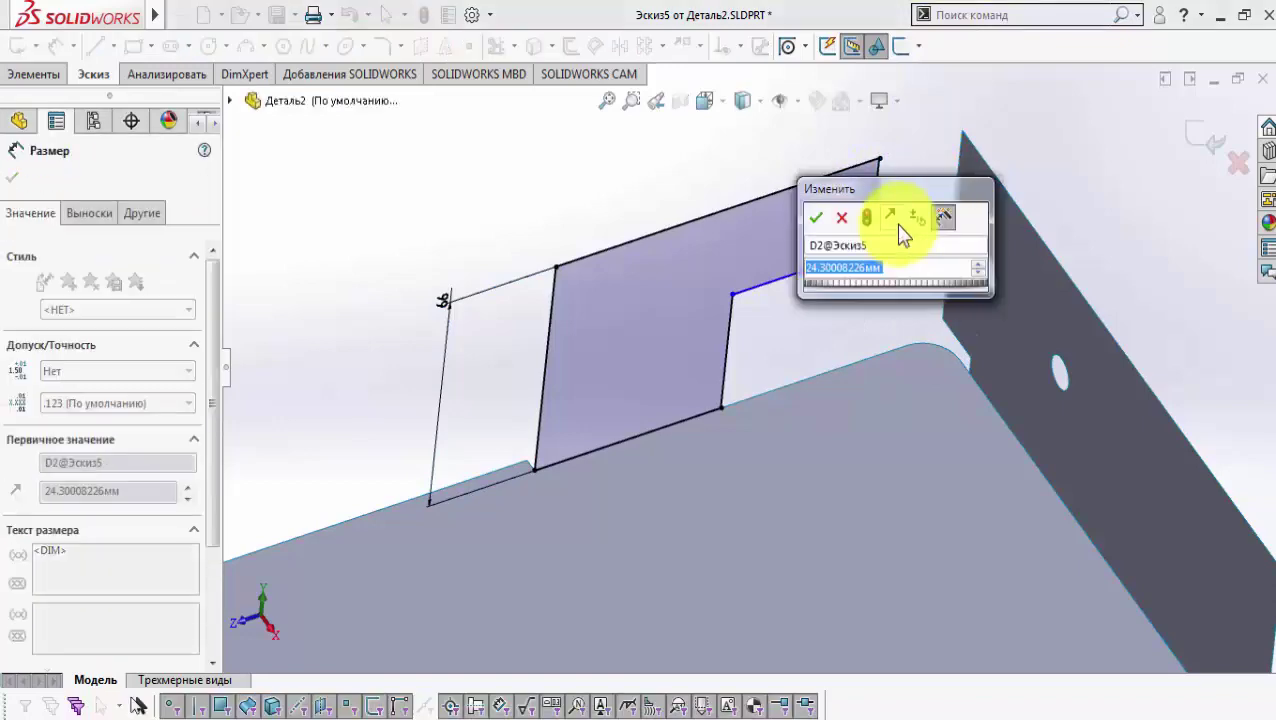
text(1)
click(815, 218)
click(838, 260)
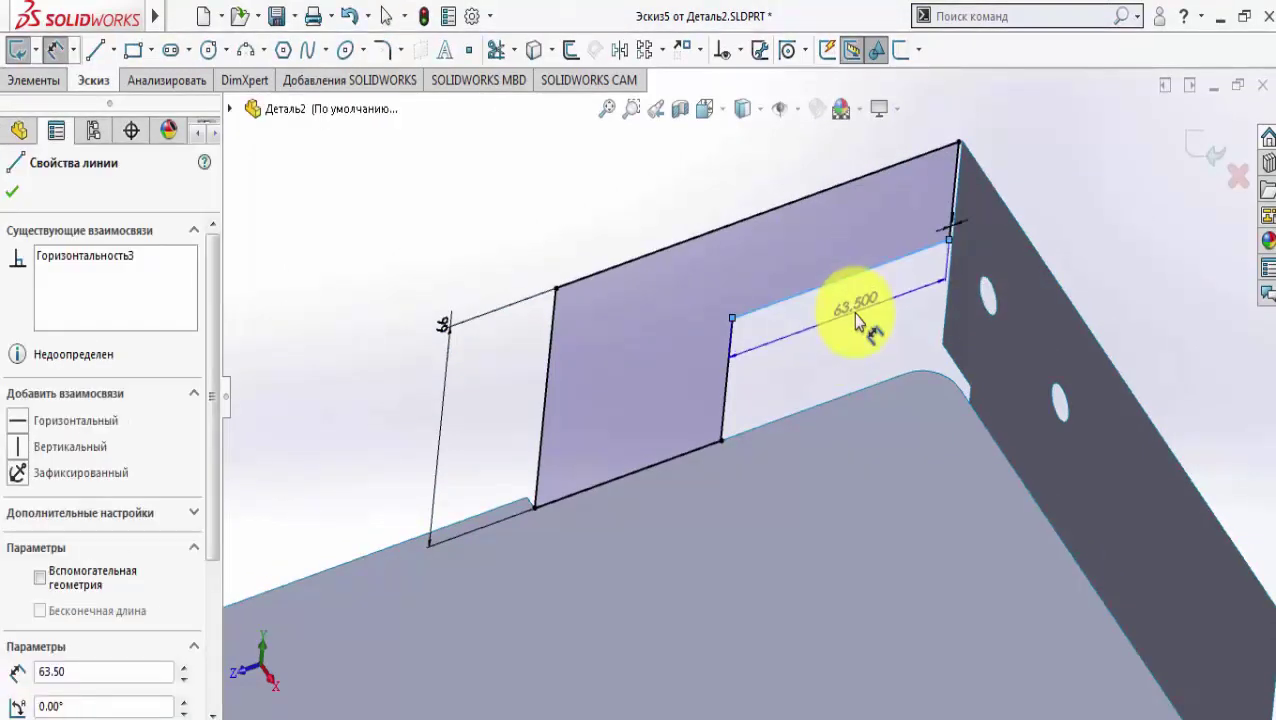
click(855, 300)
click(676, 266)
right_click(859, 247)
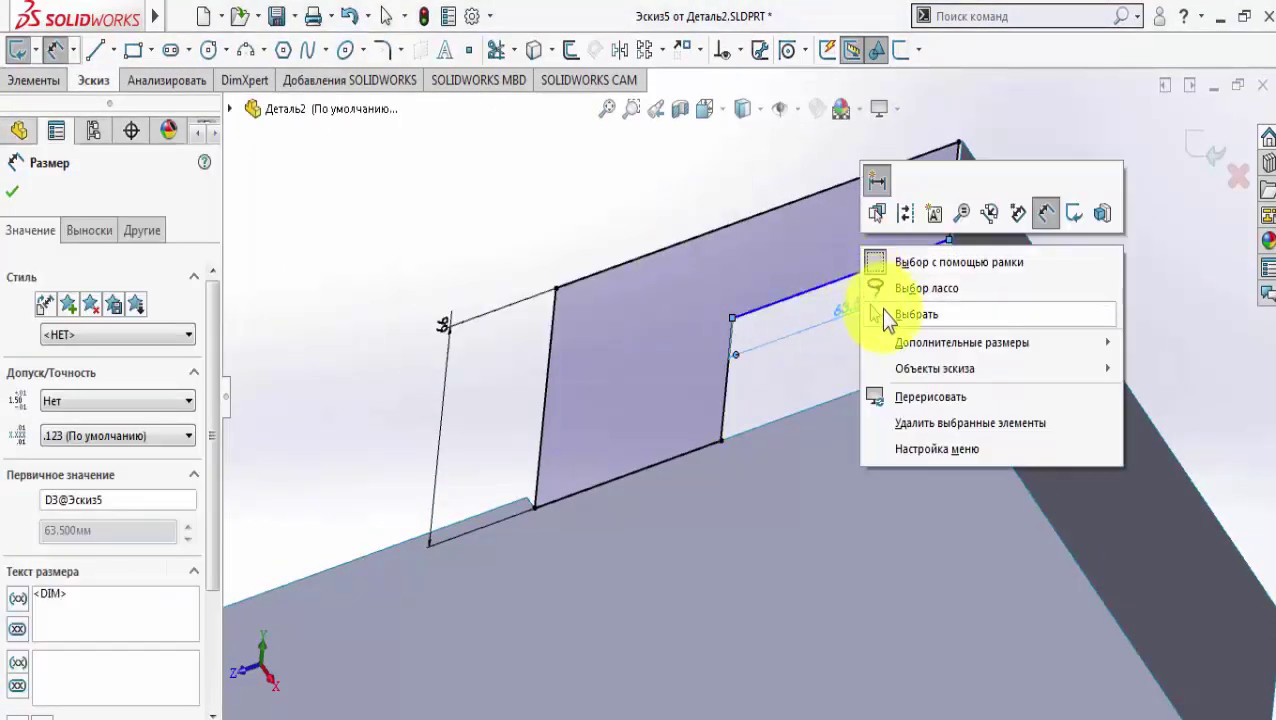
click(885, 314)
double_click(863, 305)
click(756, 408)
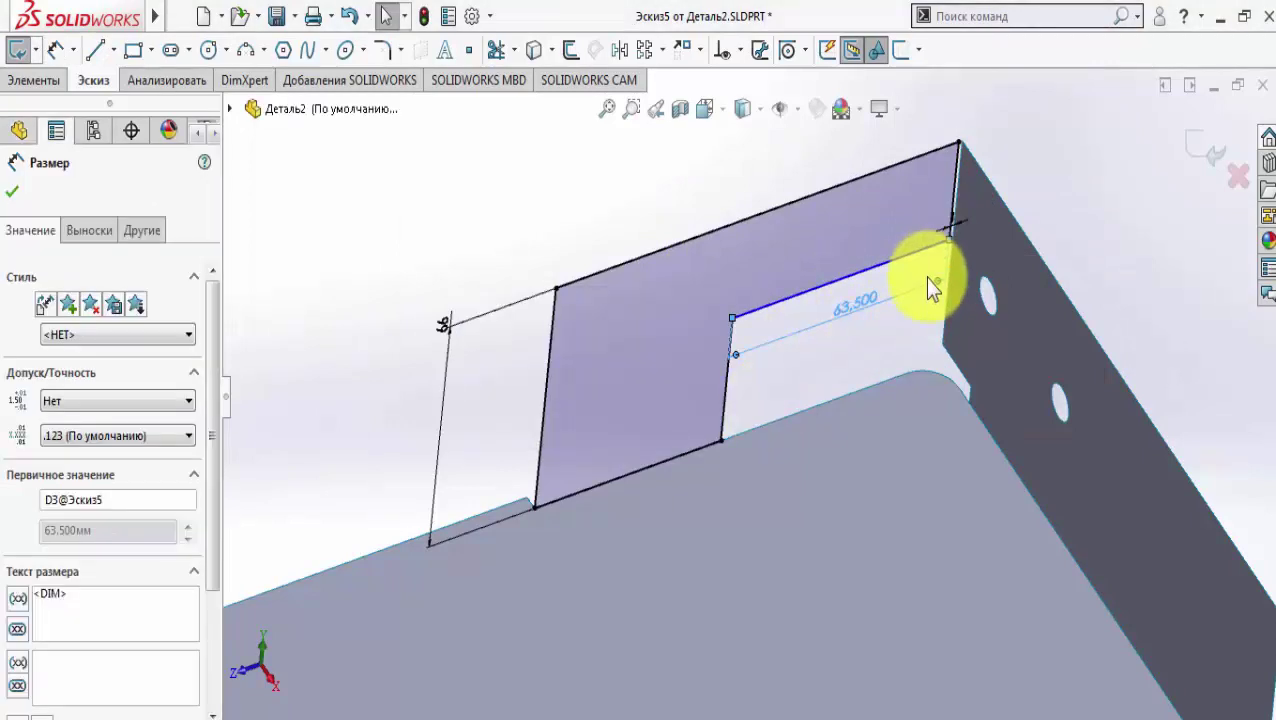
key(Delete)
Step: Dimension the short vertical segment of the outline's step as 5 mm
scroll(921, 292, down, 2)
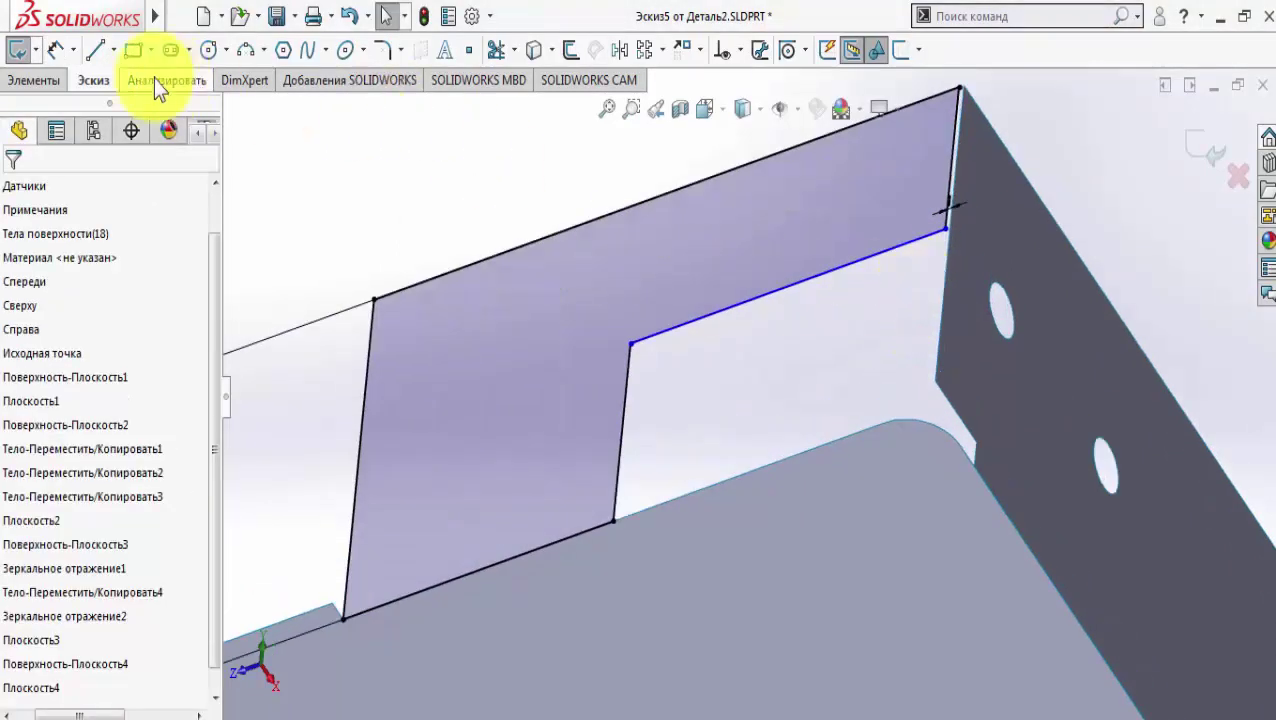
click(55, 49)
click(627, 385)
click(570, 412)
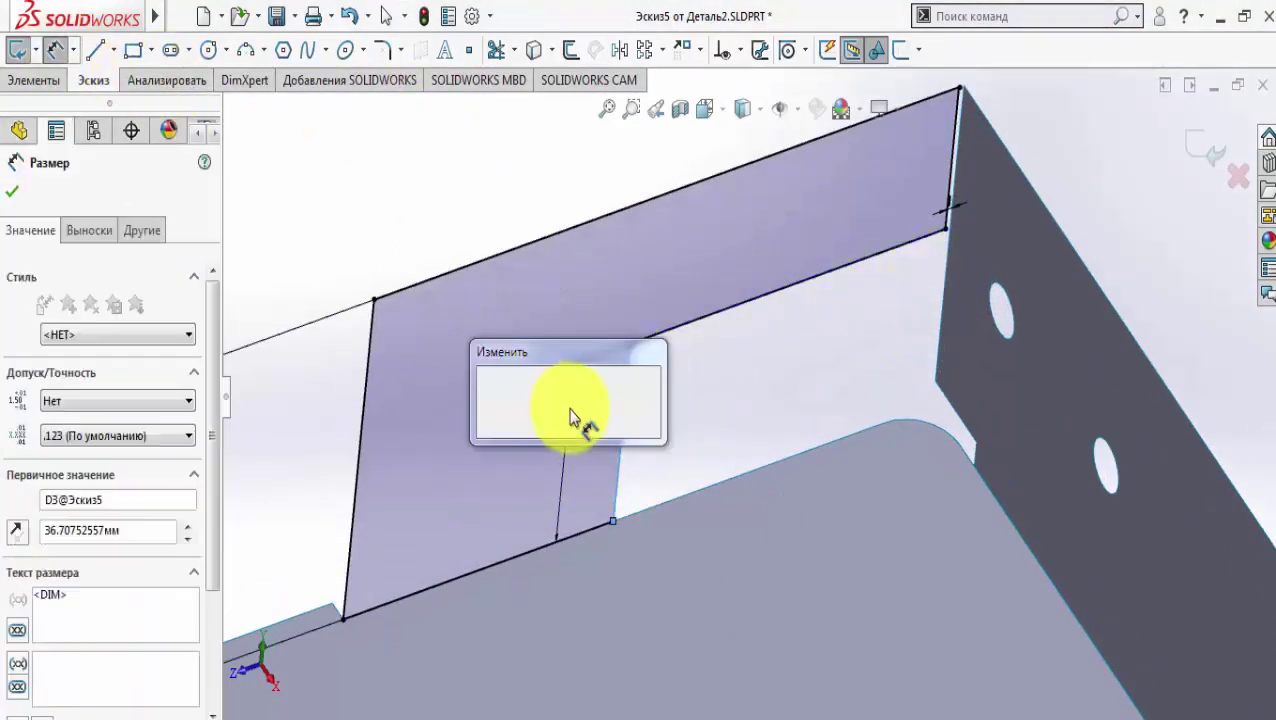
text(5)
key(Return)
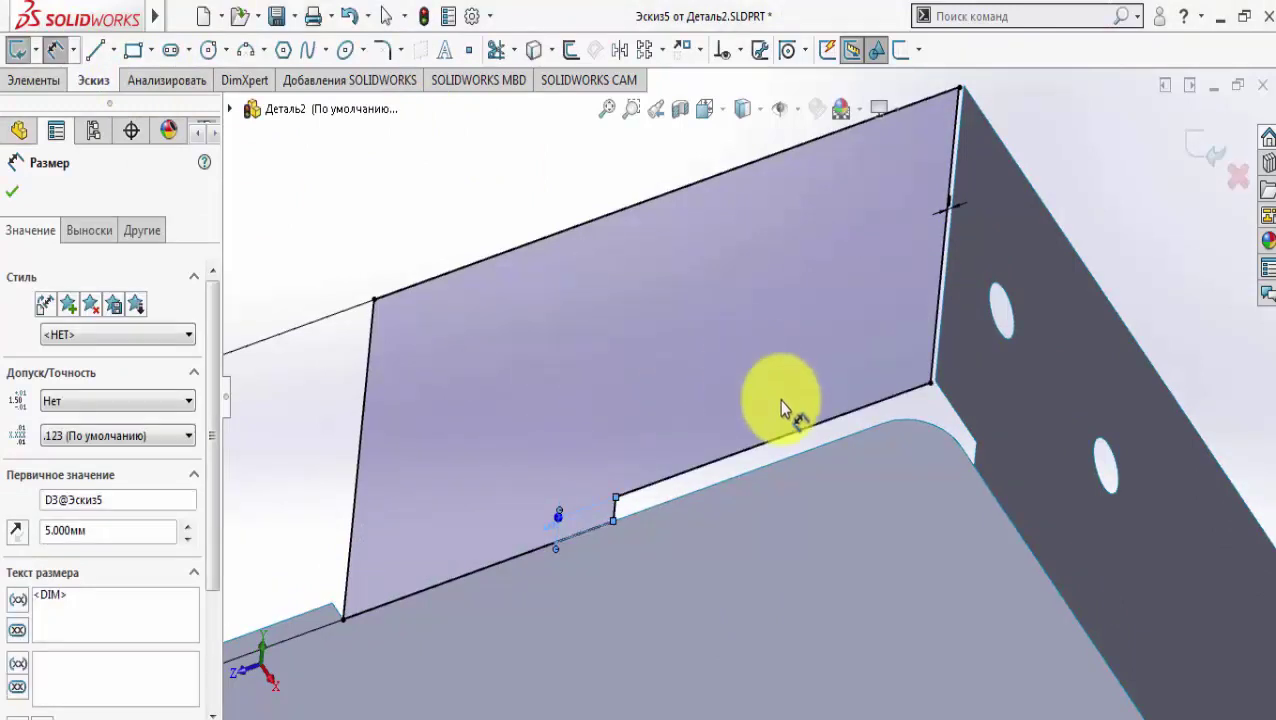
right_click(780, 400)
click(828, 436)
Step: Remove the midpoint relation from the step's lower corner point and delete the outline's raised horizontal line
click(612, 520)
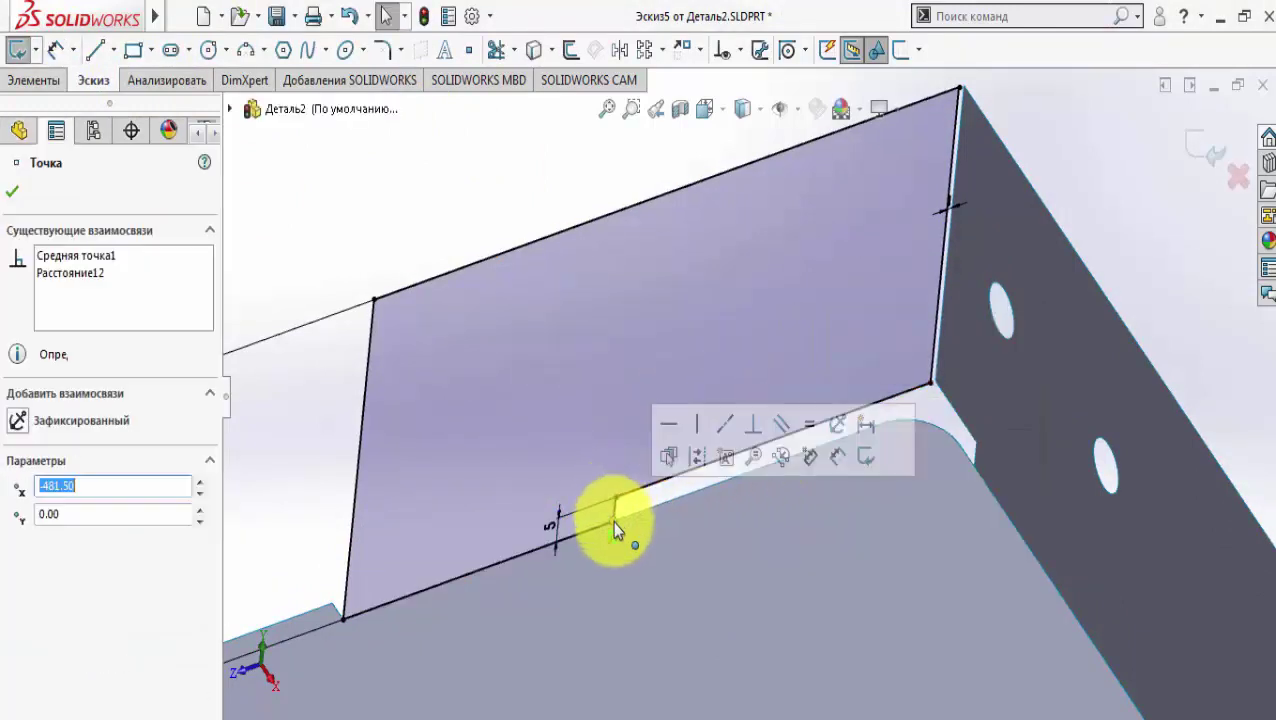
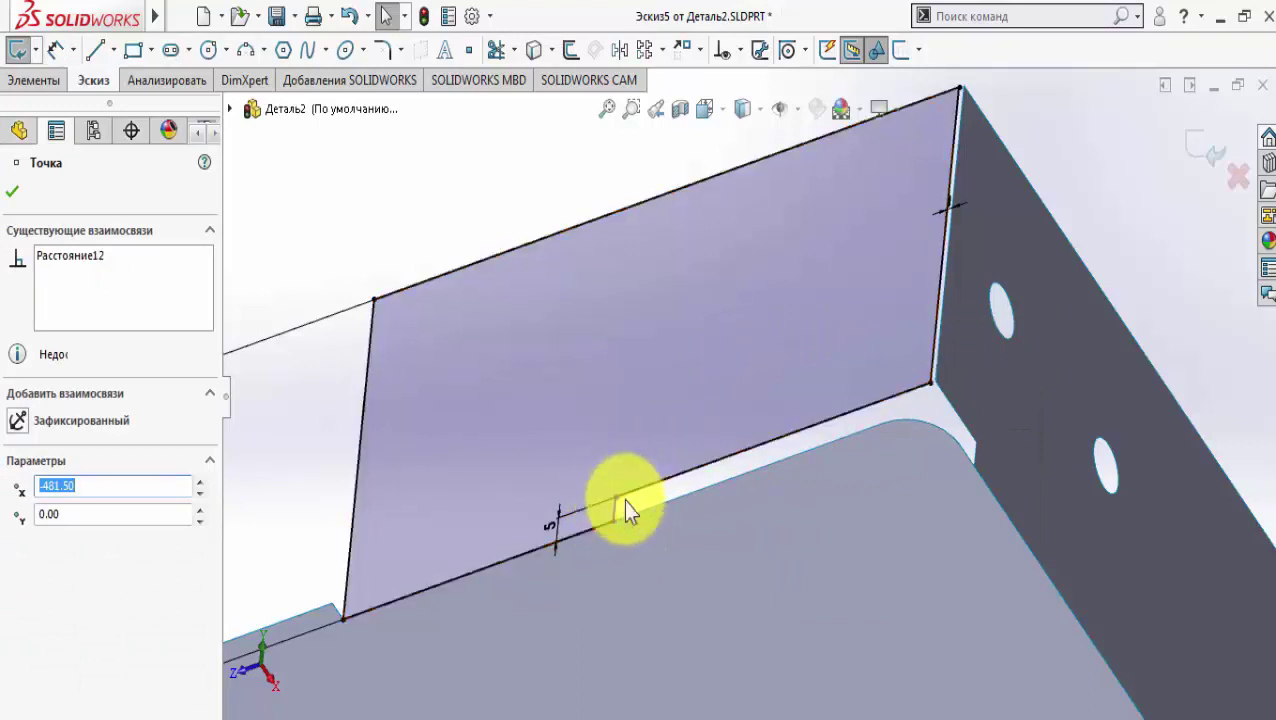
click(616, 505)
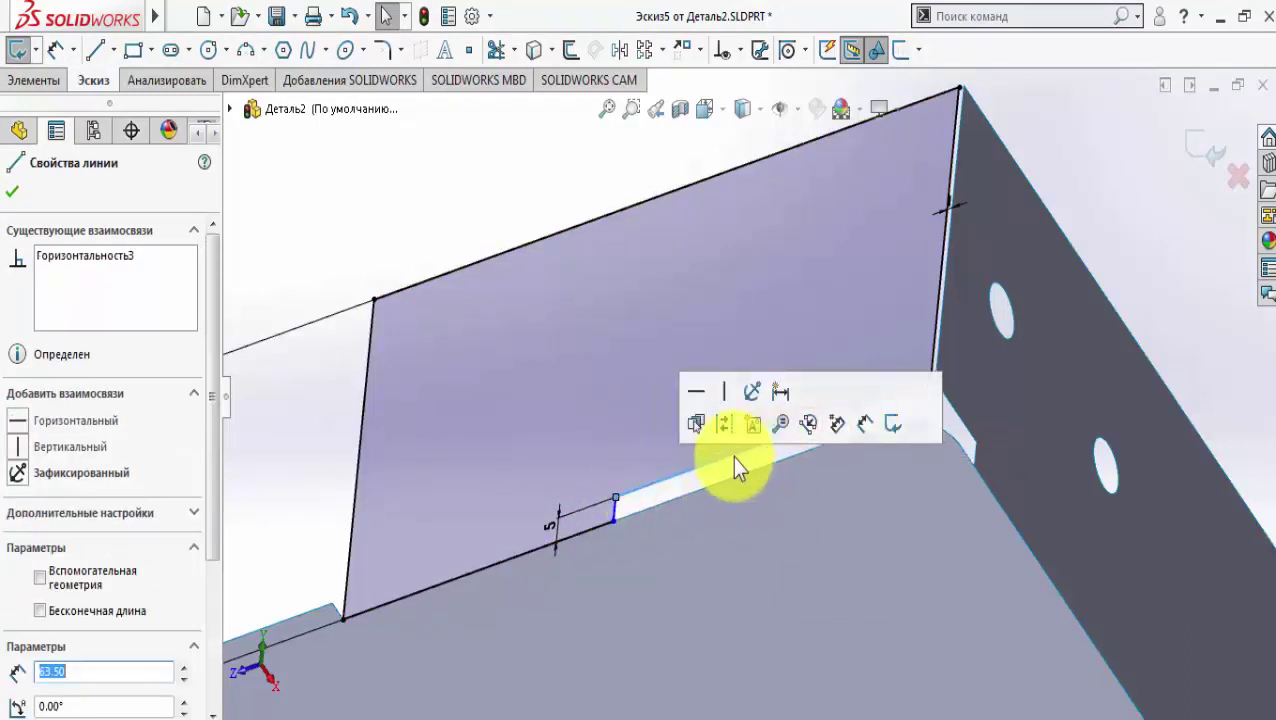
key(Delete)
click(93, 50)
right_click(647, 437)
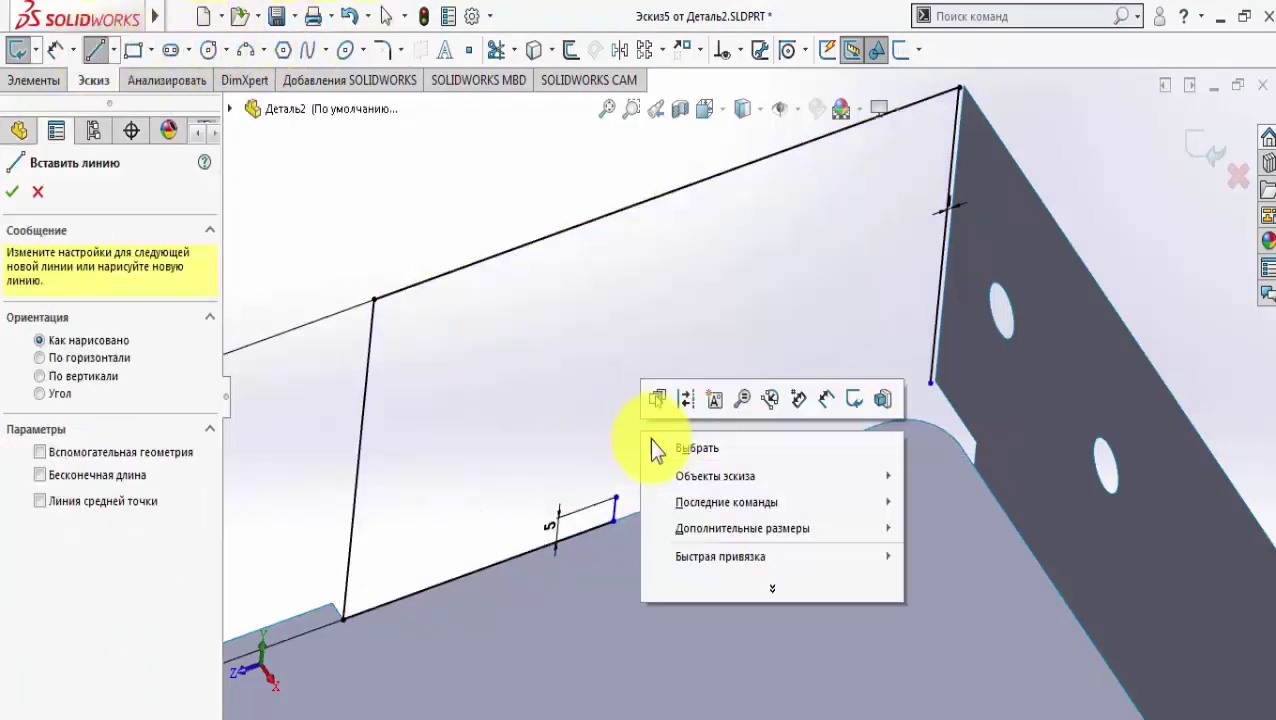
click(671, 458)
click(617, 510)
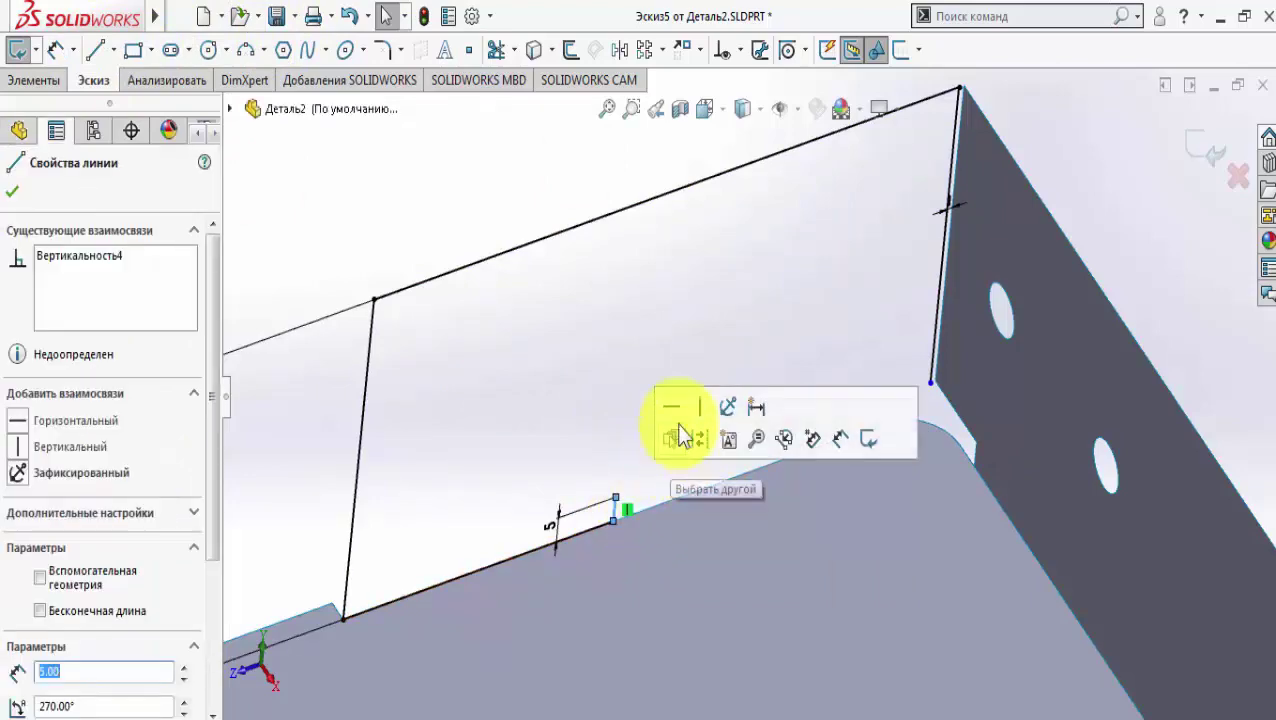
key(Escape)
Step: Draw a horizontal line from the step's upper point to the lower end of the outline's short end edge
click(96, 50)
click(617, 497)
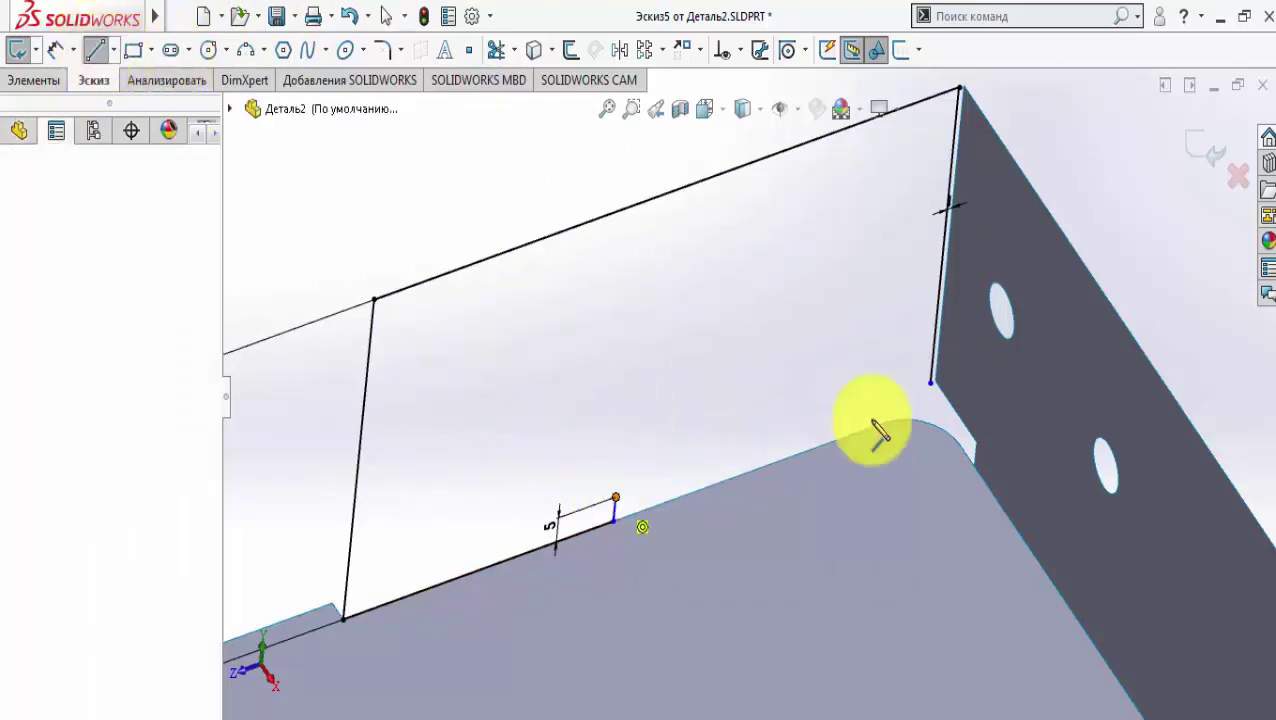
click(930, 382)
right_click(800, 378)
click(822, 395)
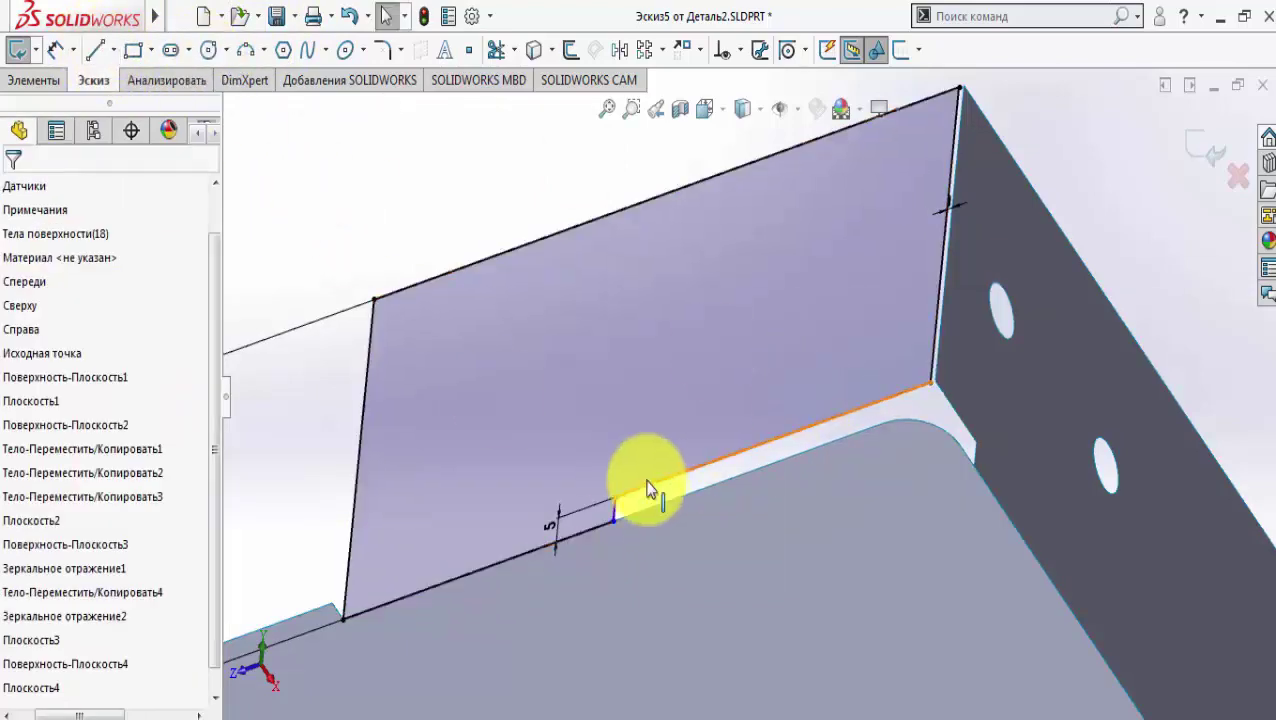
Step: Dimension the raised horizontal line at the step as 15 mm long
click(55, 50)
click(738, 462)
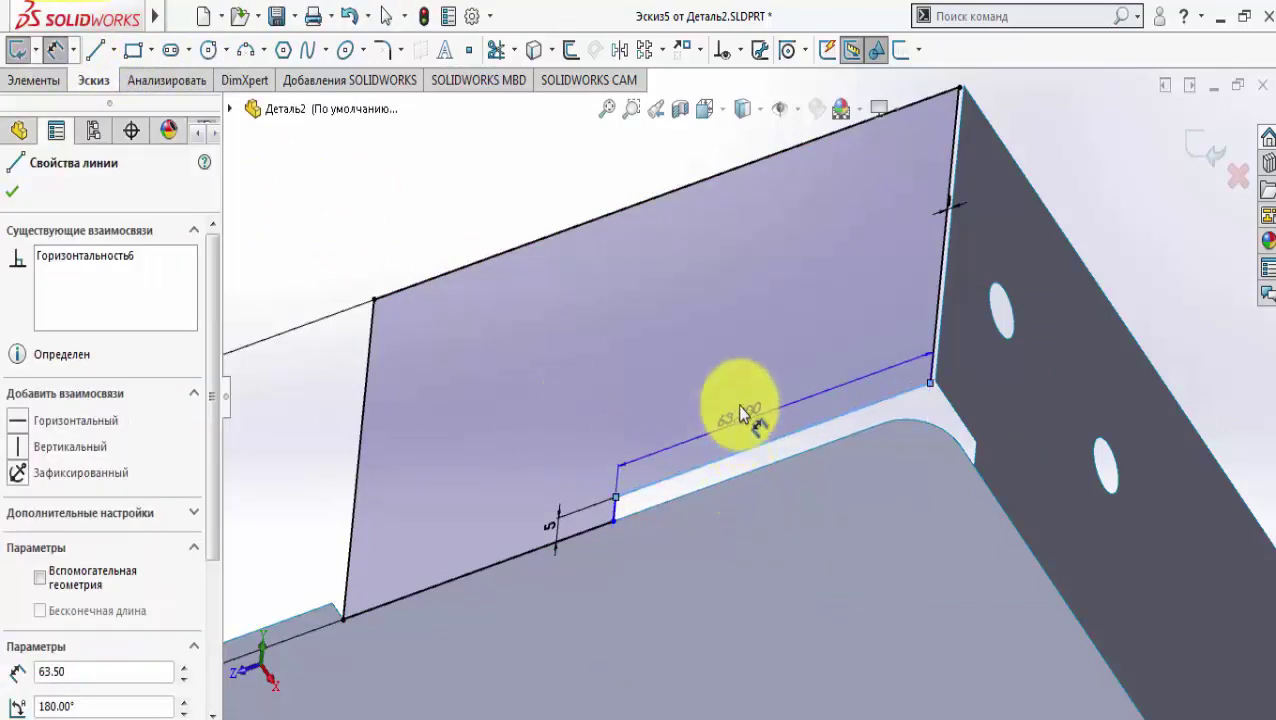
click(739, 410)
text(15)
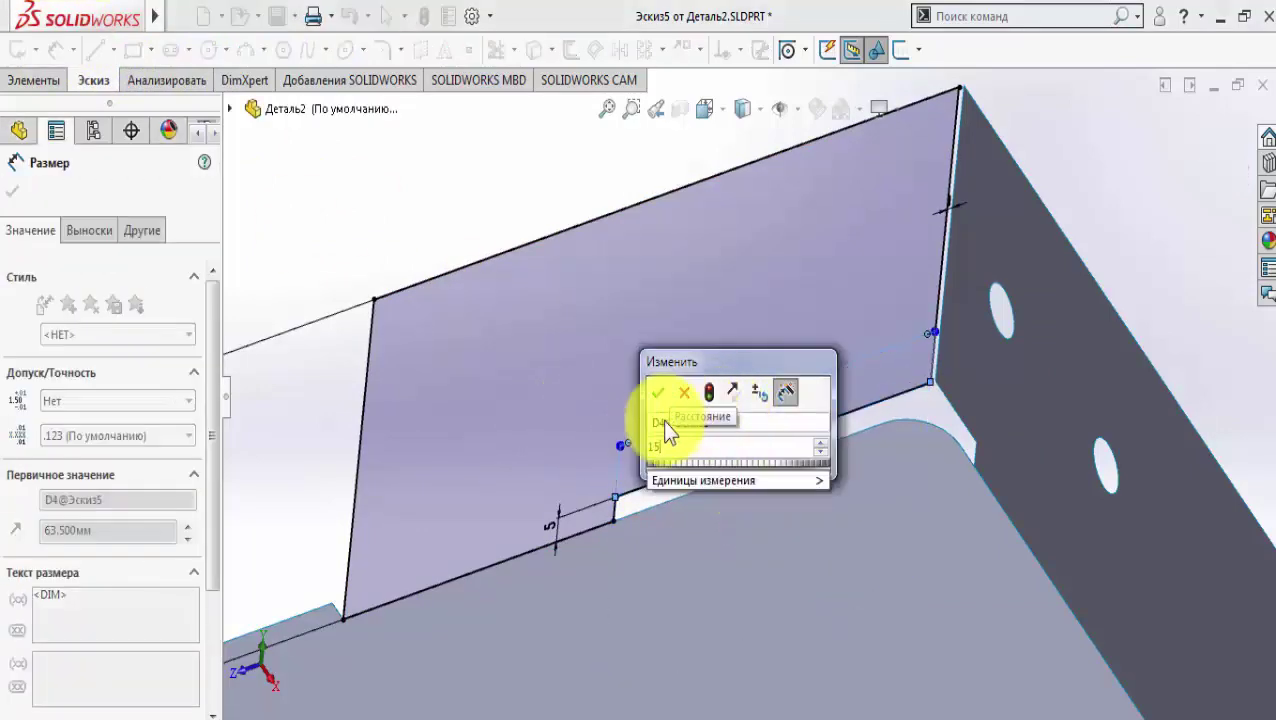
click(657, 393)
scroll(862, 383, up, 5)
click(433, 266)
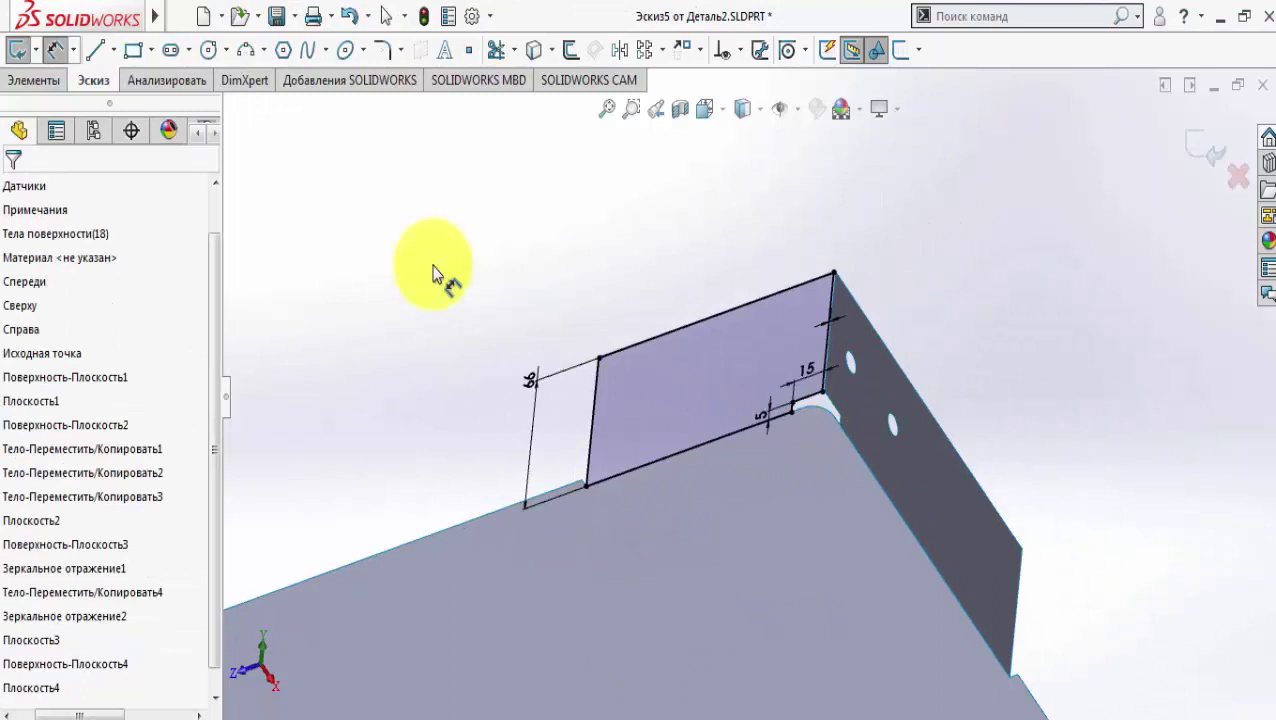
Step: Draw a horizontal construction line inward from the outline's short end edge beside the neighbouring flange
click(102, 49)
scroll(803, 379, down, 2)
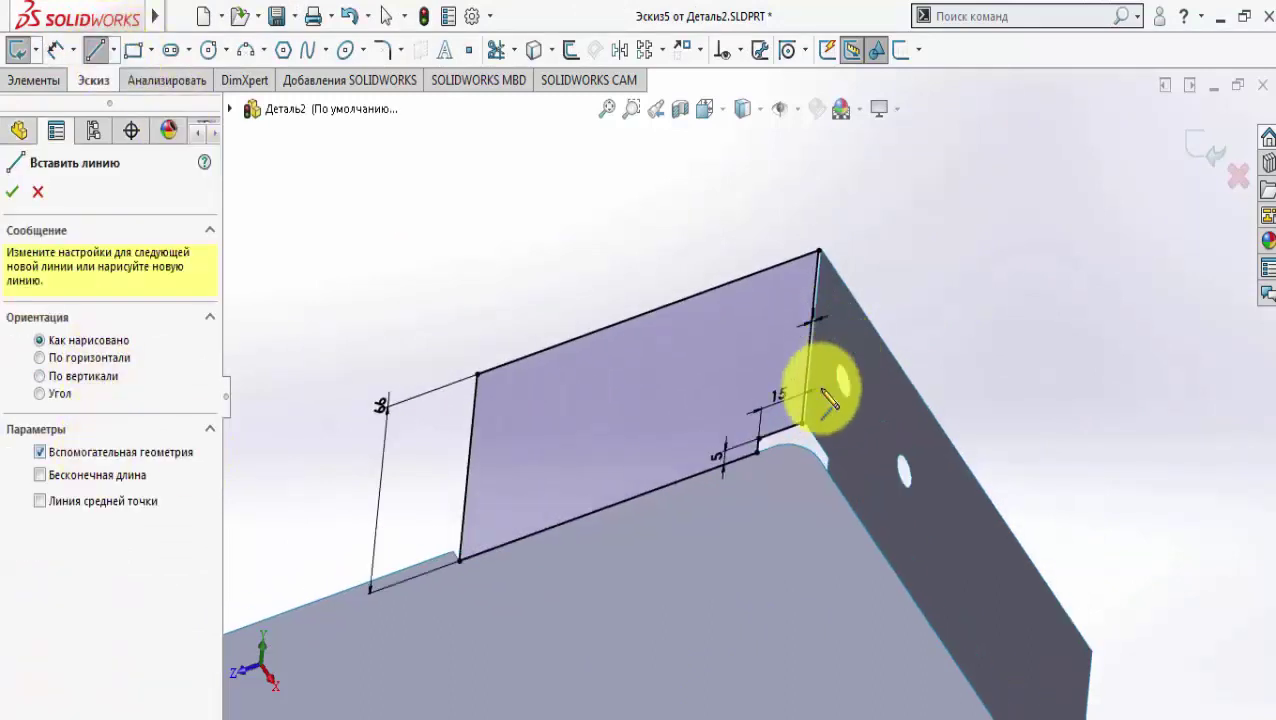
click(810, 338)
click(628, 402)
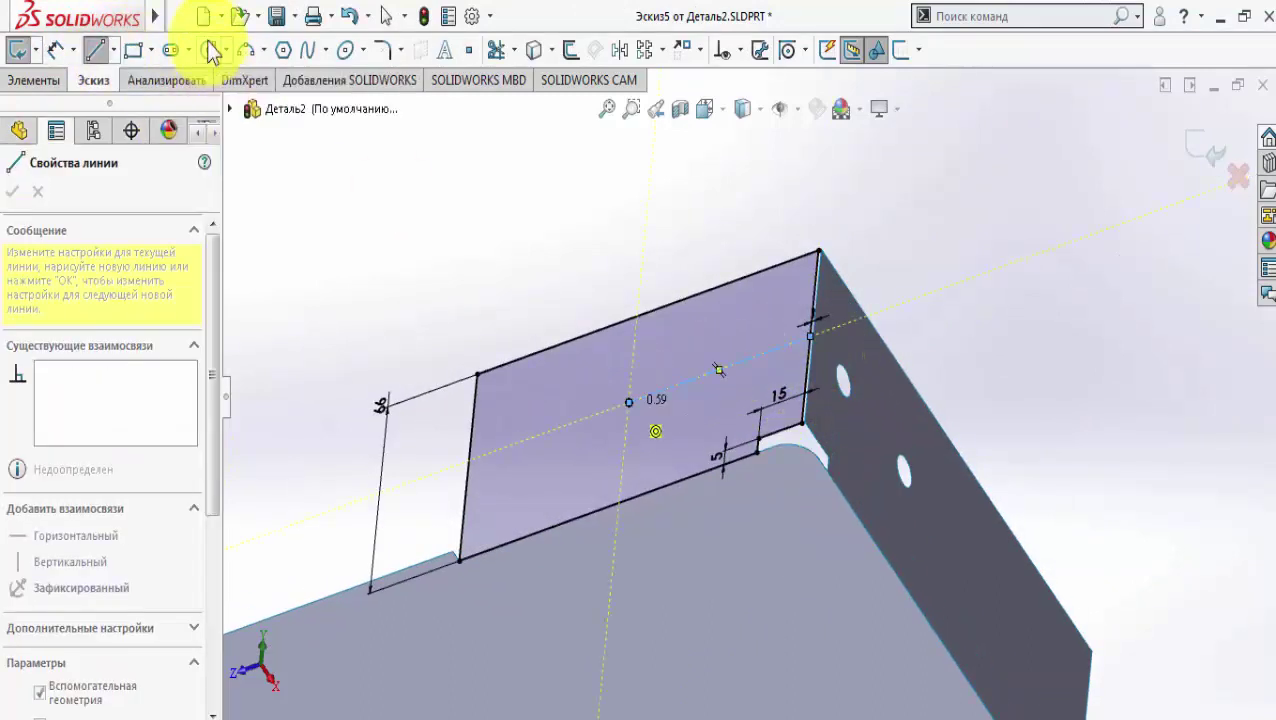
Step: Draw two circles centred on the horizontal construction line inside the flange outline
click(208, 49)
click(736, 364)
click(746, 350)
click(650, 394)
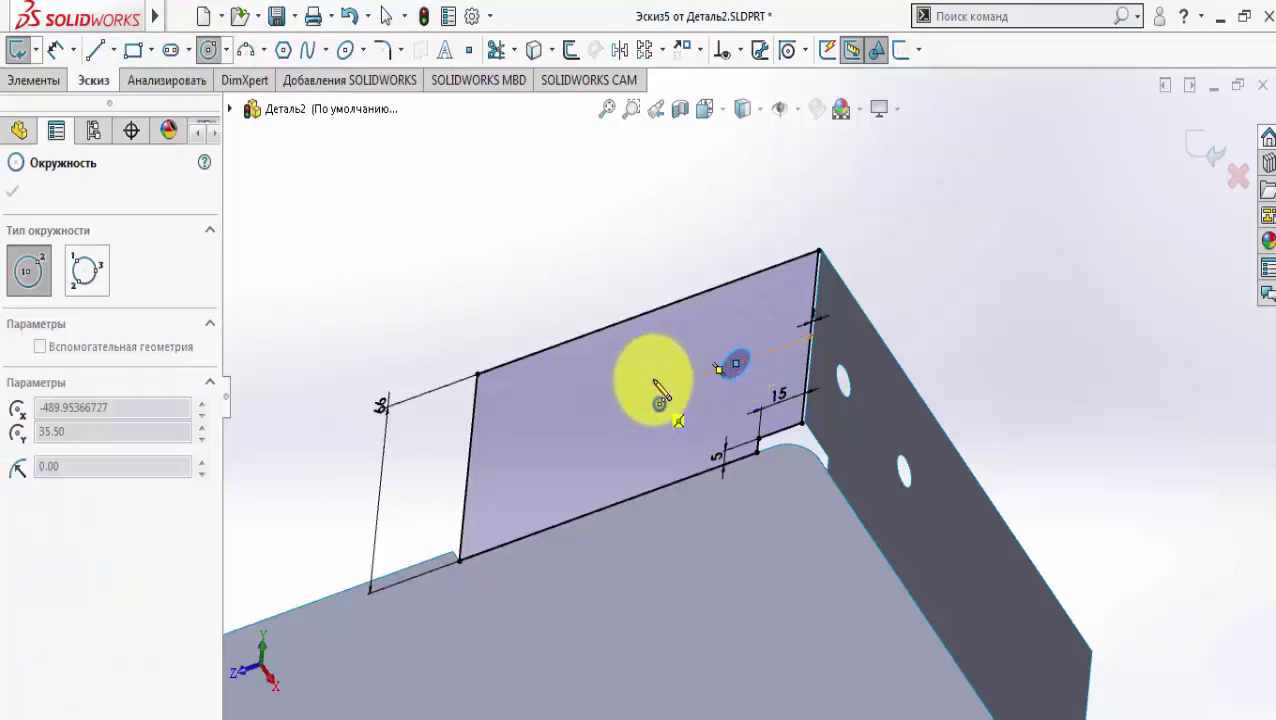
click(659, 370)
right_click(659, 370)
click(690, 380)
Step: Make the two circles equal and dimension the one nearest the neighbouring flange as 9 mm in diameter
click(665, 375)
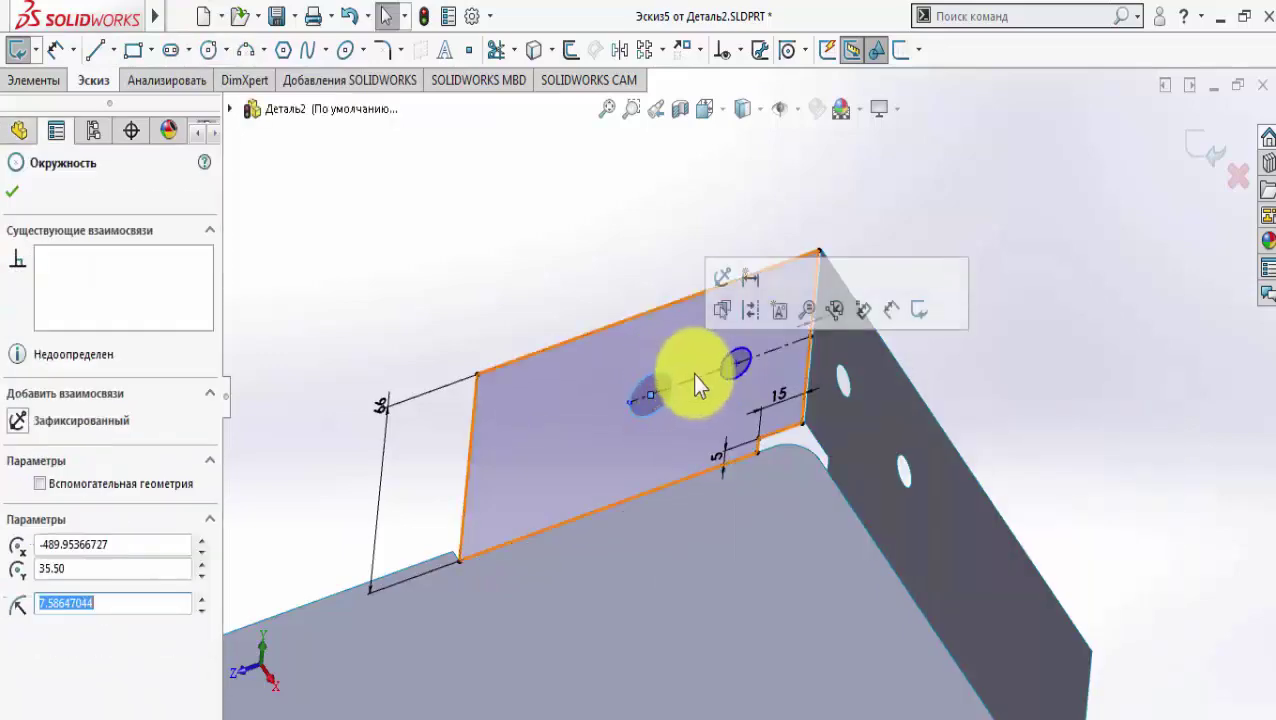
ctrl+click(751, 356)
click(893, 250)
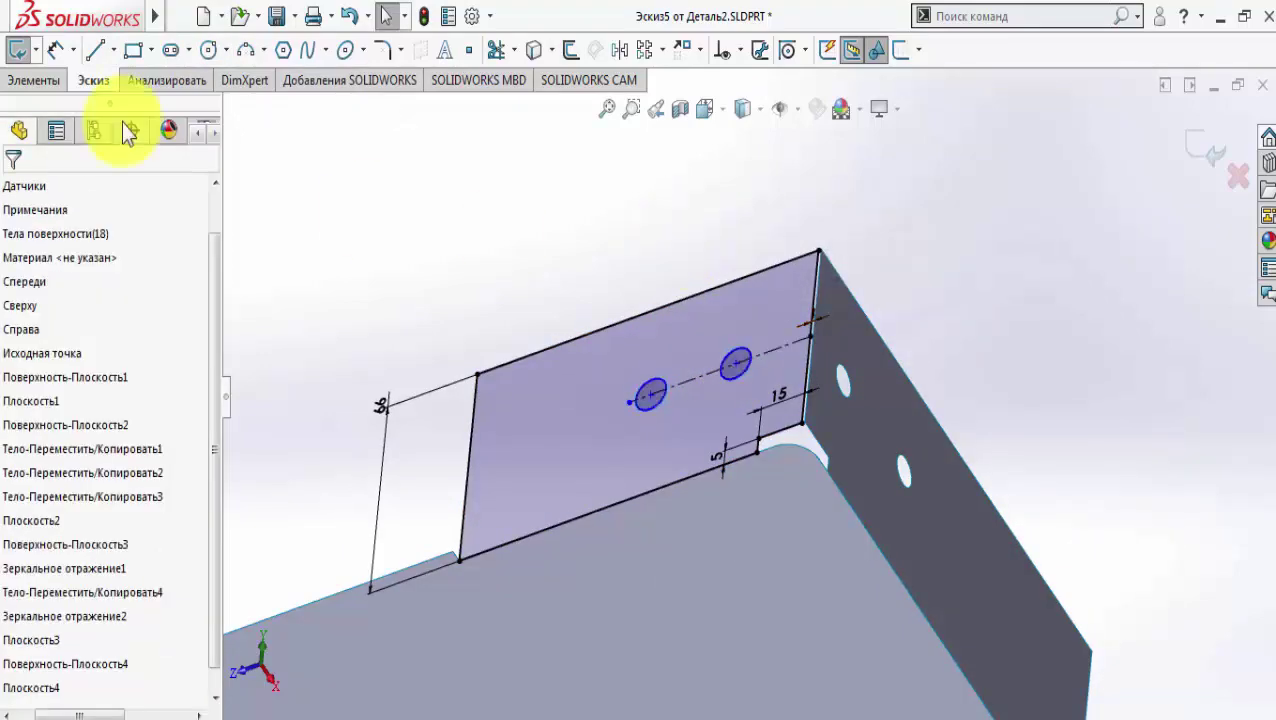
click(59, 52)
click(746, 364)
click(724, 212)
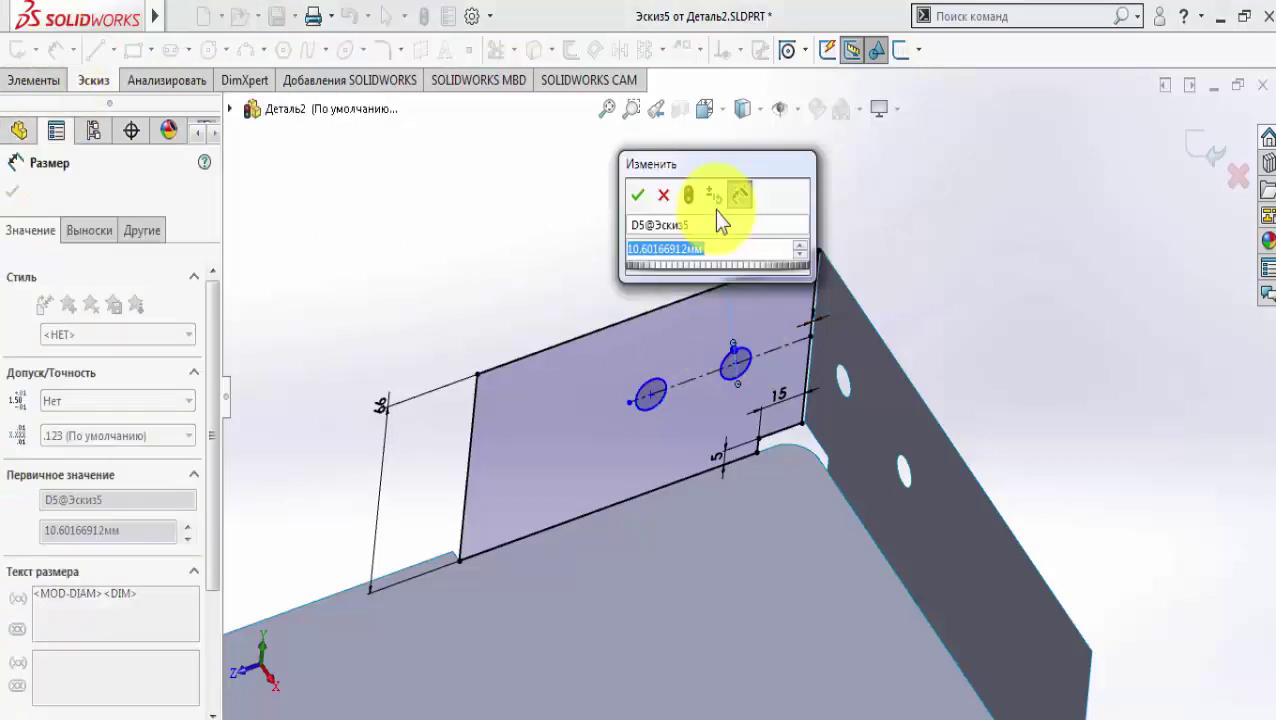
text(9)
key(Return)
key(Escape)
Step: Dimension the distance from the nearer circle's centre to the neighbouring flange's end edge as 19 mm
scroll(740, 354, down, 2)
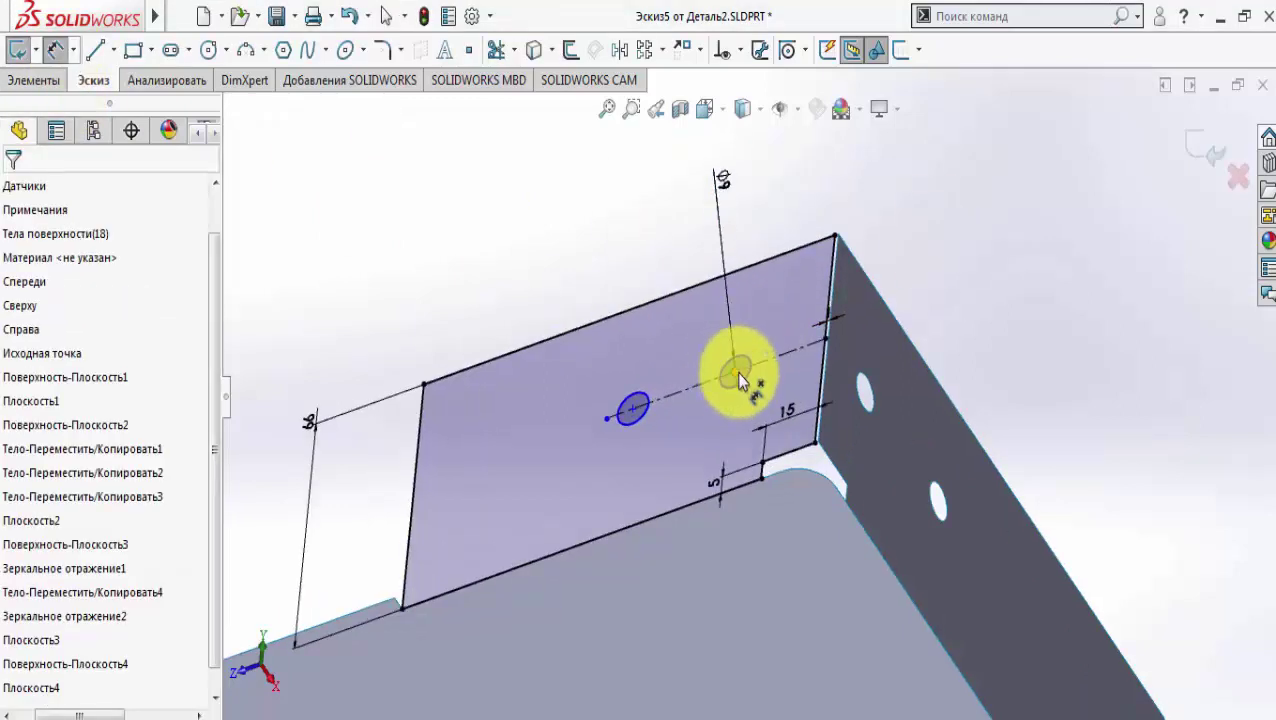
click(734, 368)
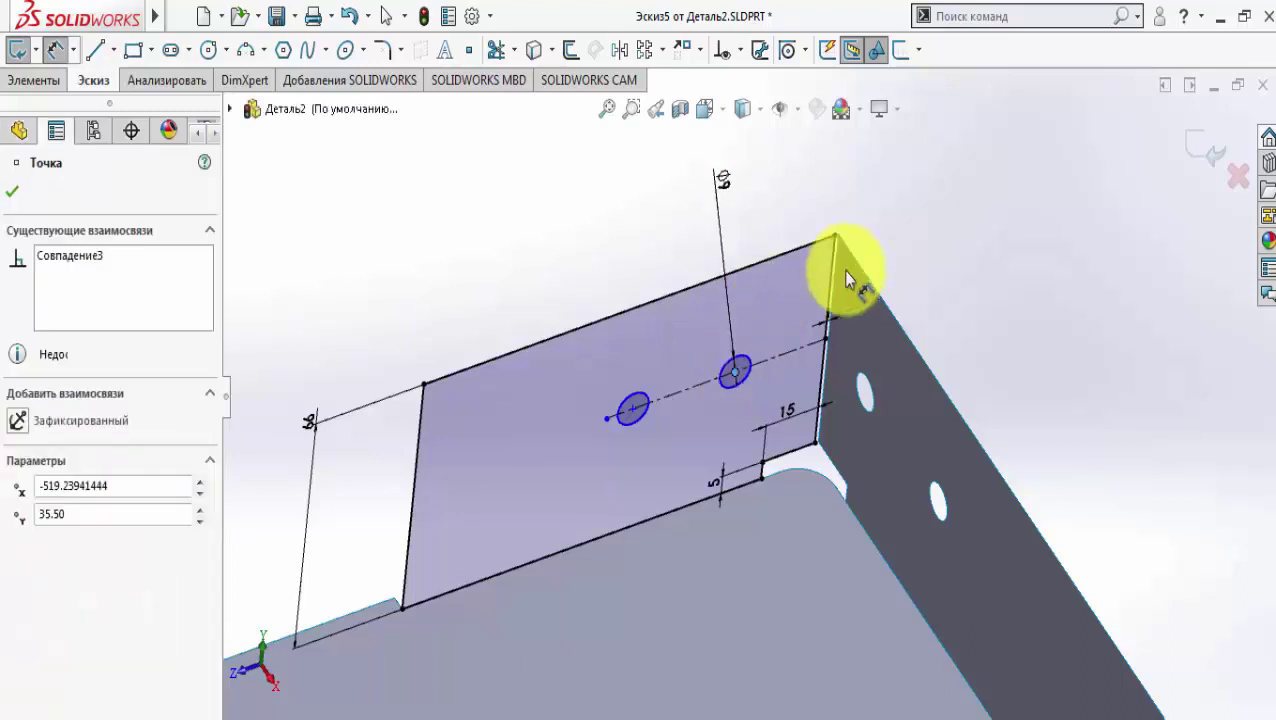
scroll(842, 269, down, 2)
click(821, 278)
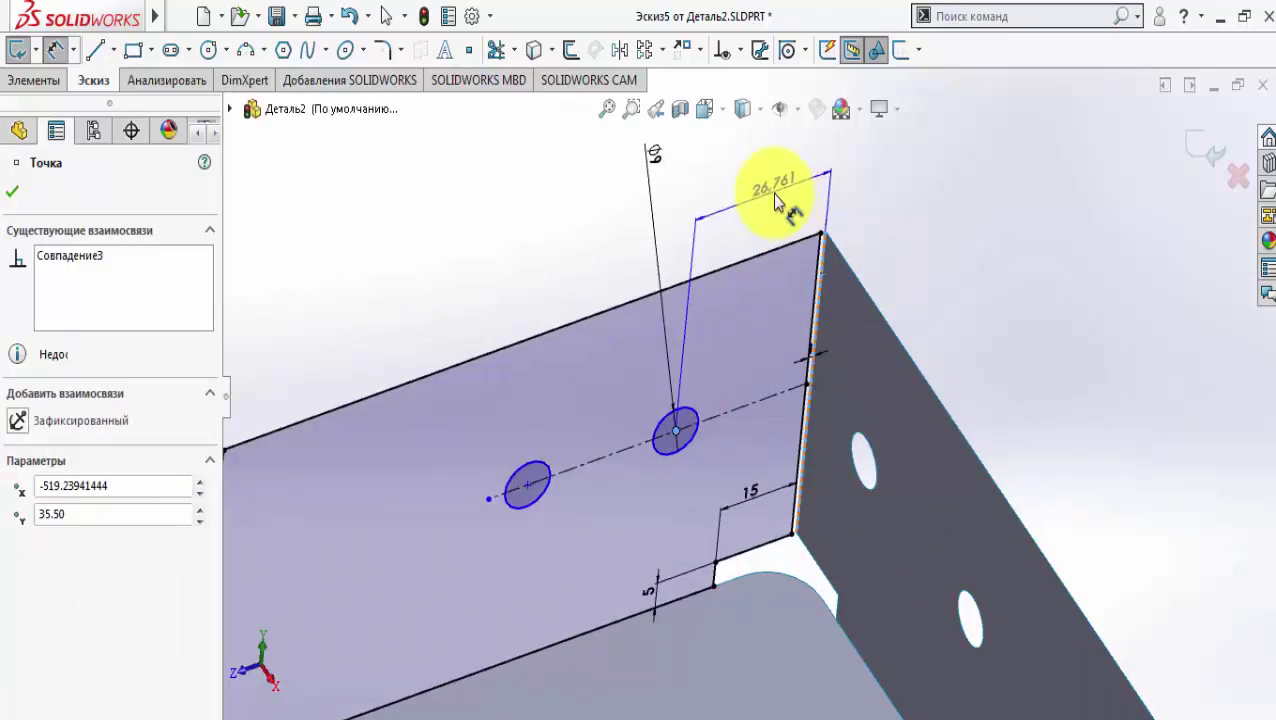
click(778, 200)
text(19)
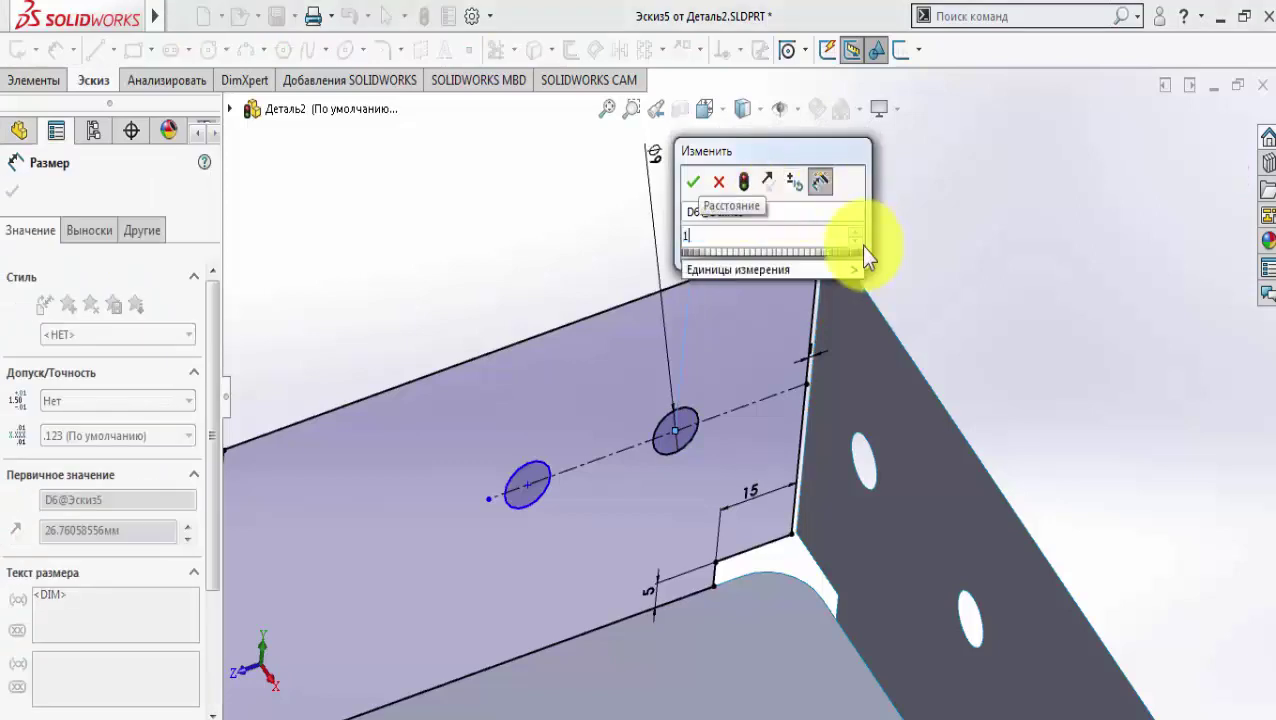
click(692, 183)
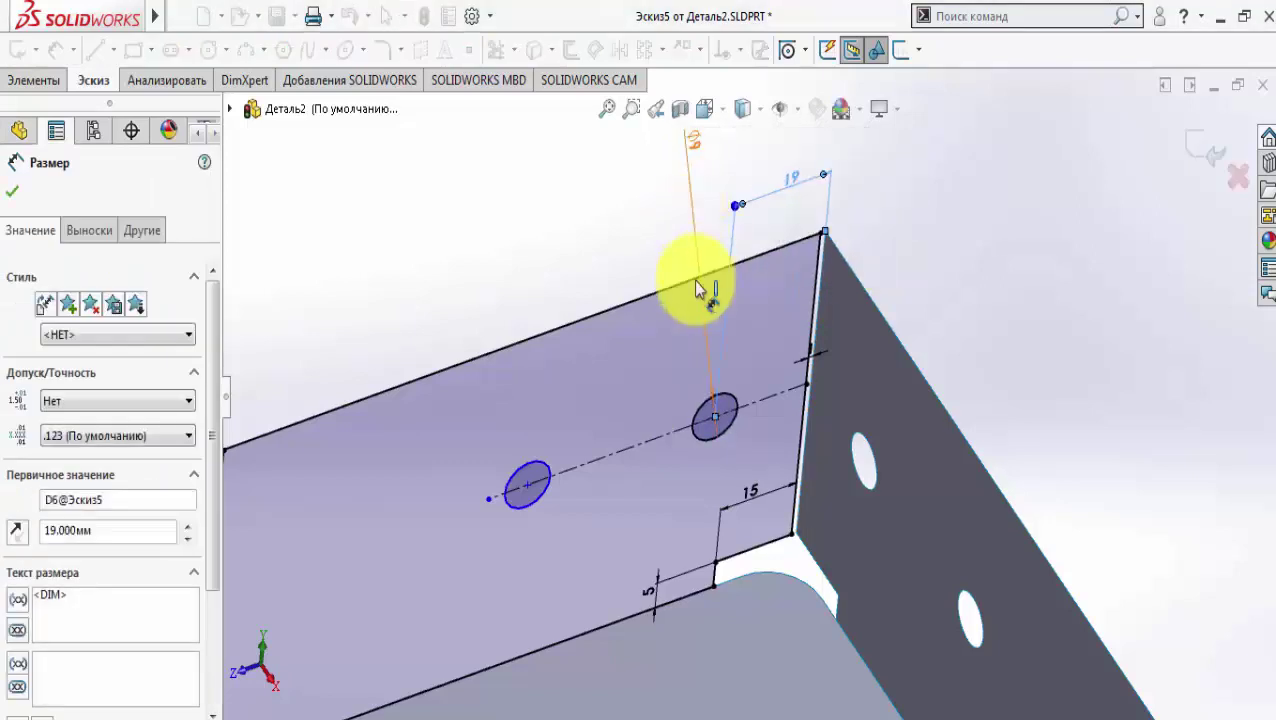
Step: Dimension the spacing between the two circle centres as 38 mm
click(693, 400)
click(612, 256)
text(38)
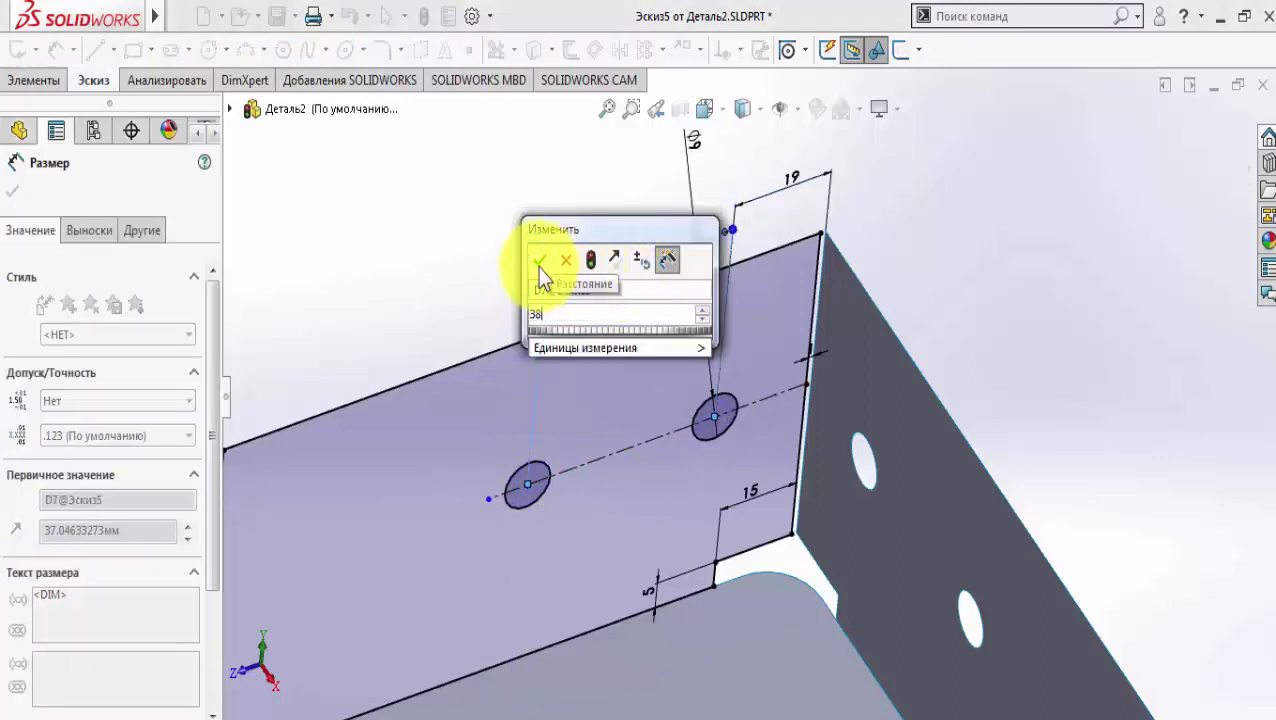
click(540, 263)
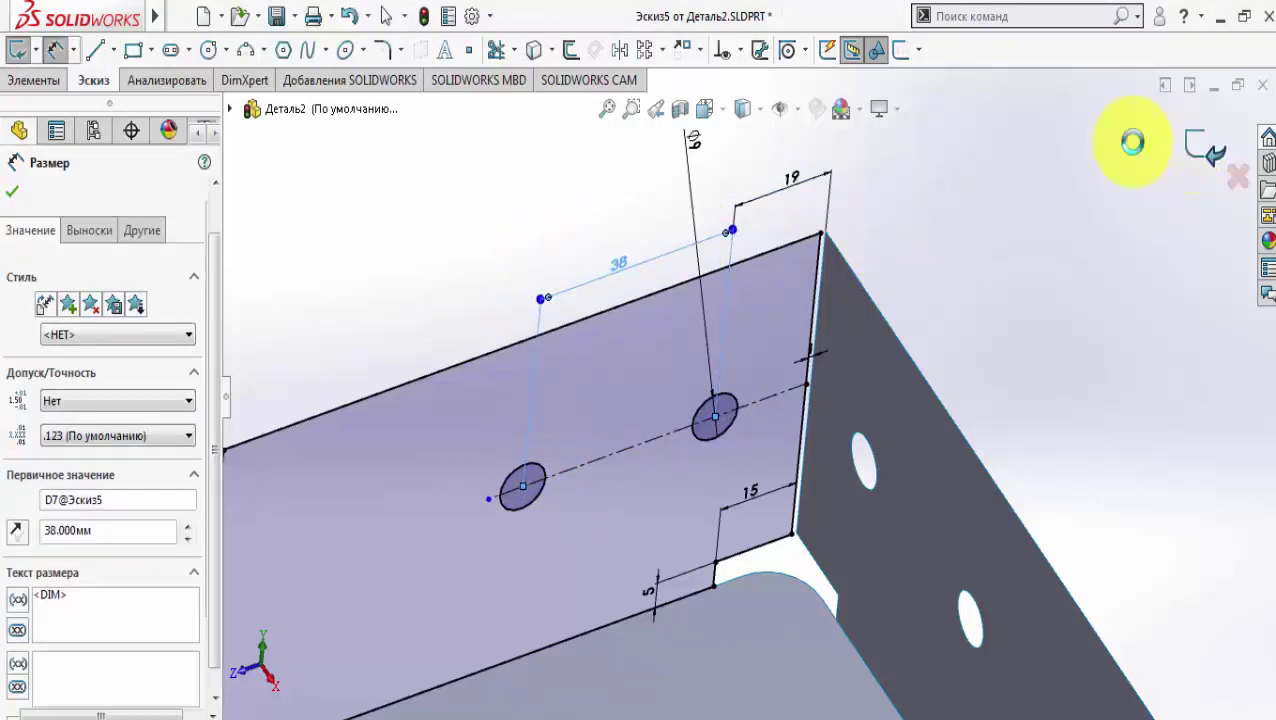
Step: Finish the flange sketch and create a planar surface from it
click(1205, 143)
scroll(650, 466, up, 6)
click(170, 54)
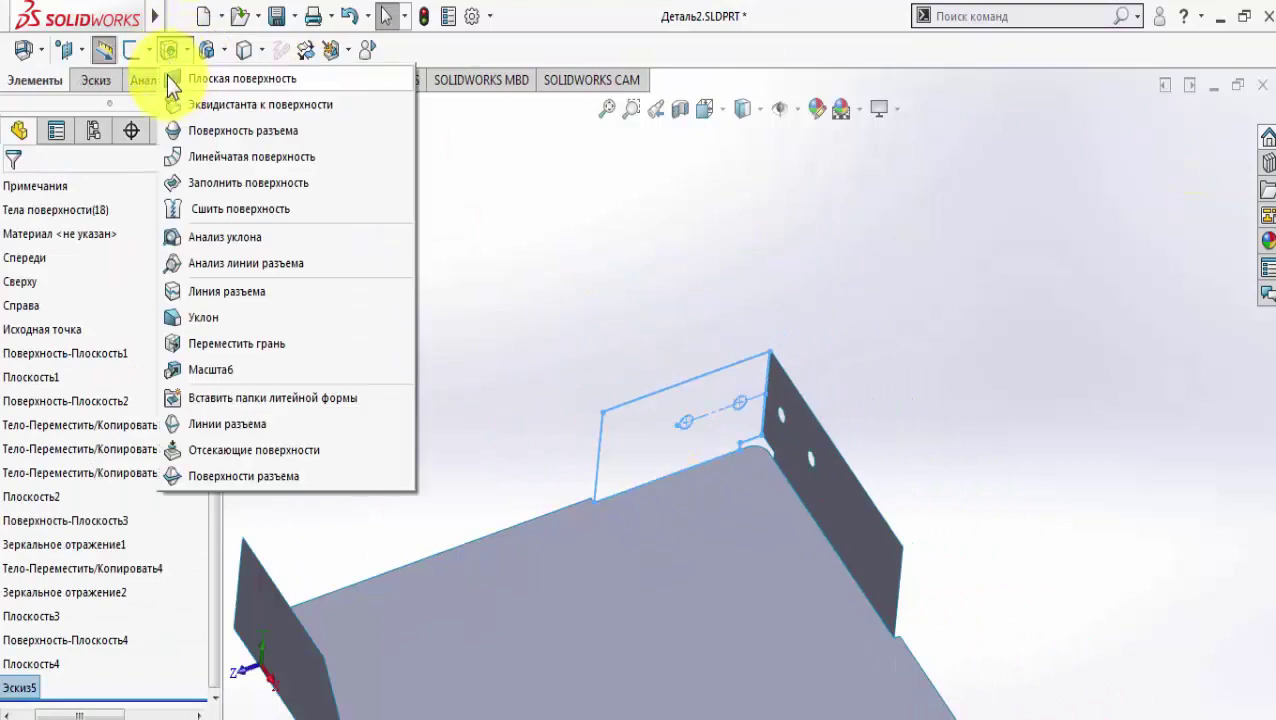
click(170, 78)
click(13, 191)
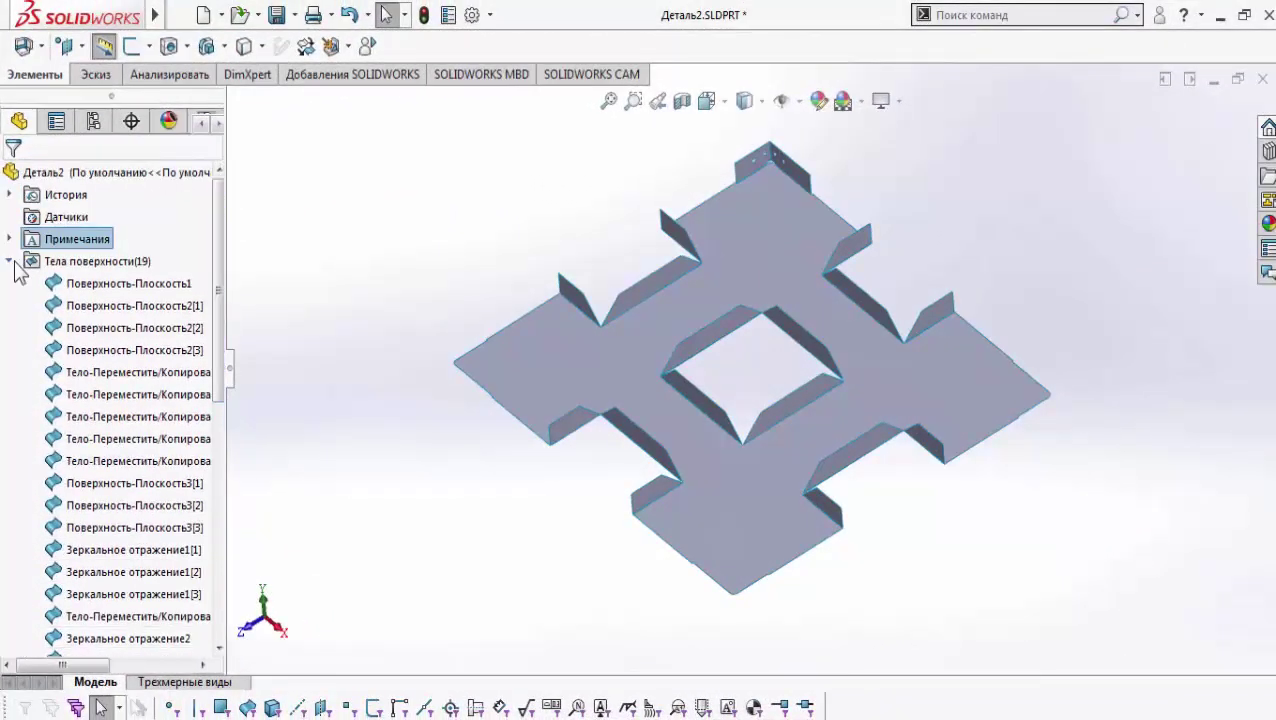
Step: Mirror the two perforated corner flange surface bodies about the Справа plane
click(10, 261)
click(100, 372)
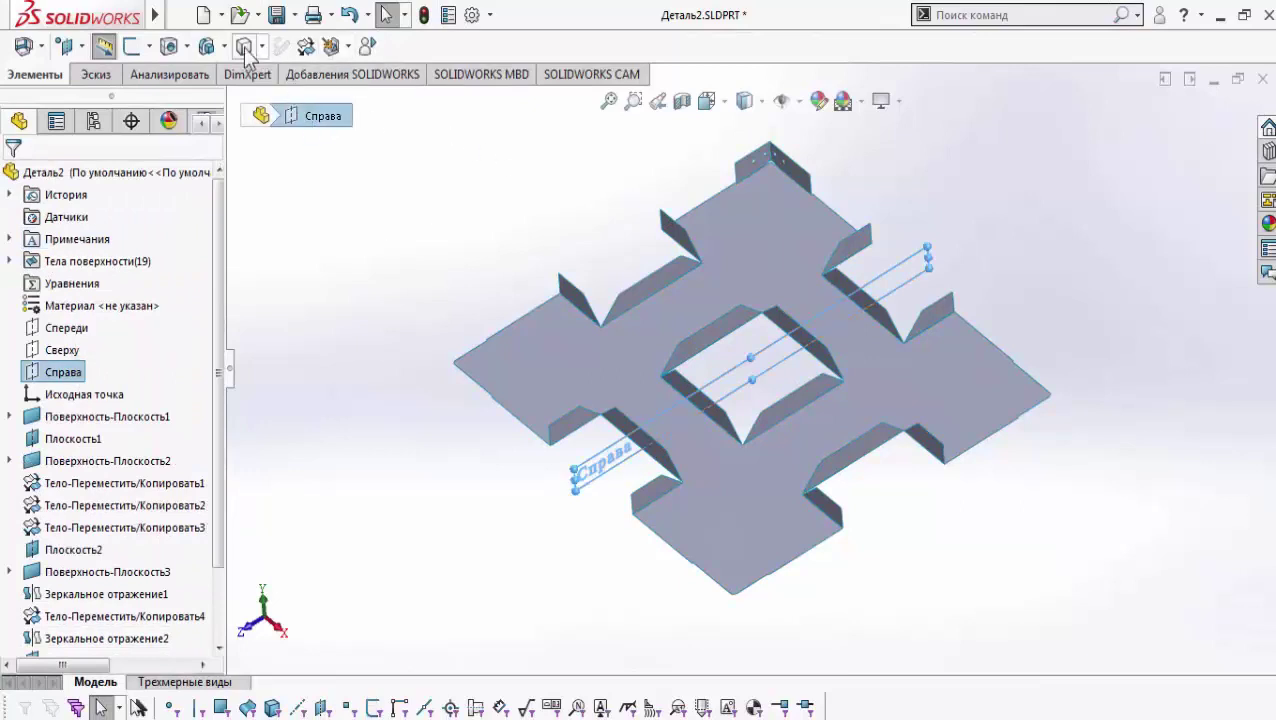
click(245, 48)
mouse_move(400, 145)
click(683, 216)
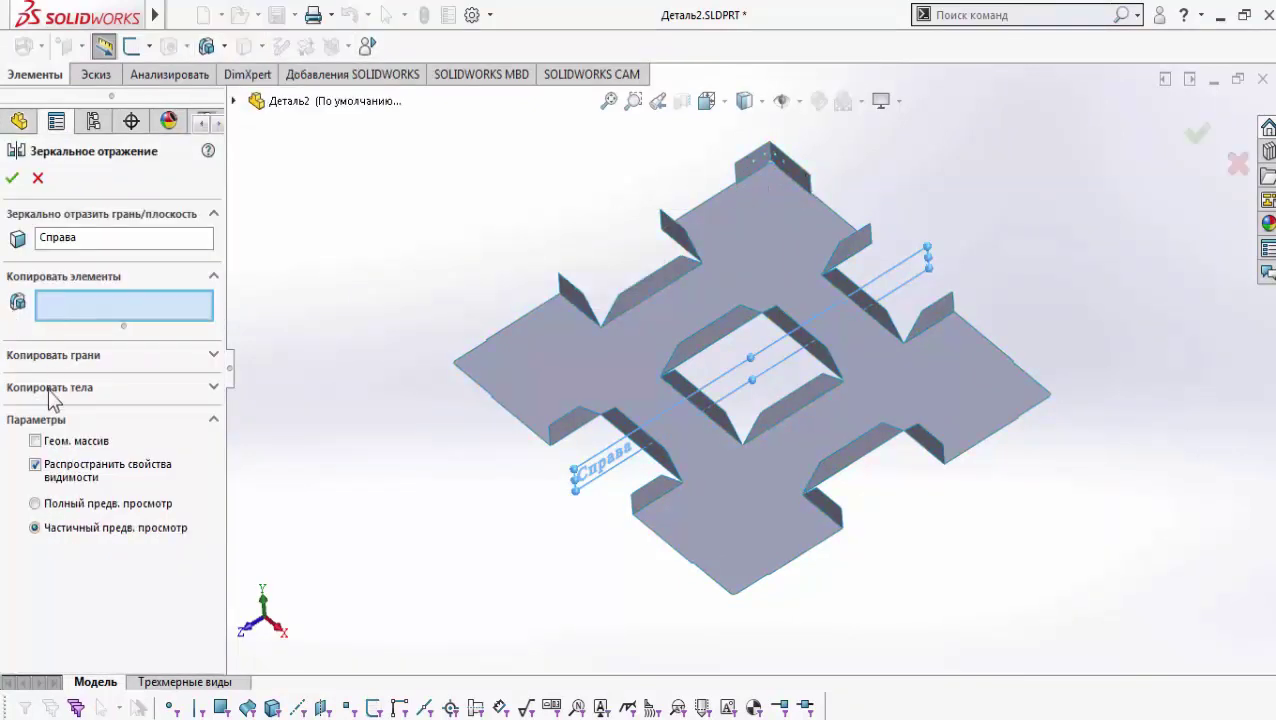
click(50, 388)
click(755, 172)
click(803, 178)
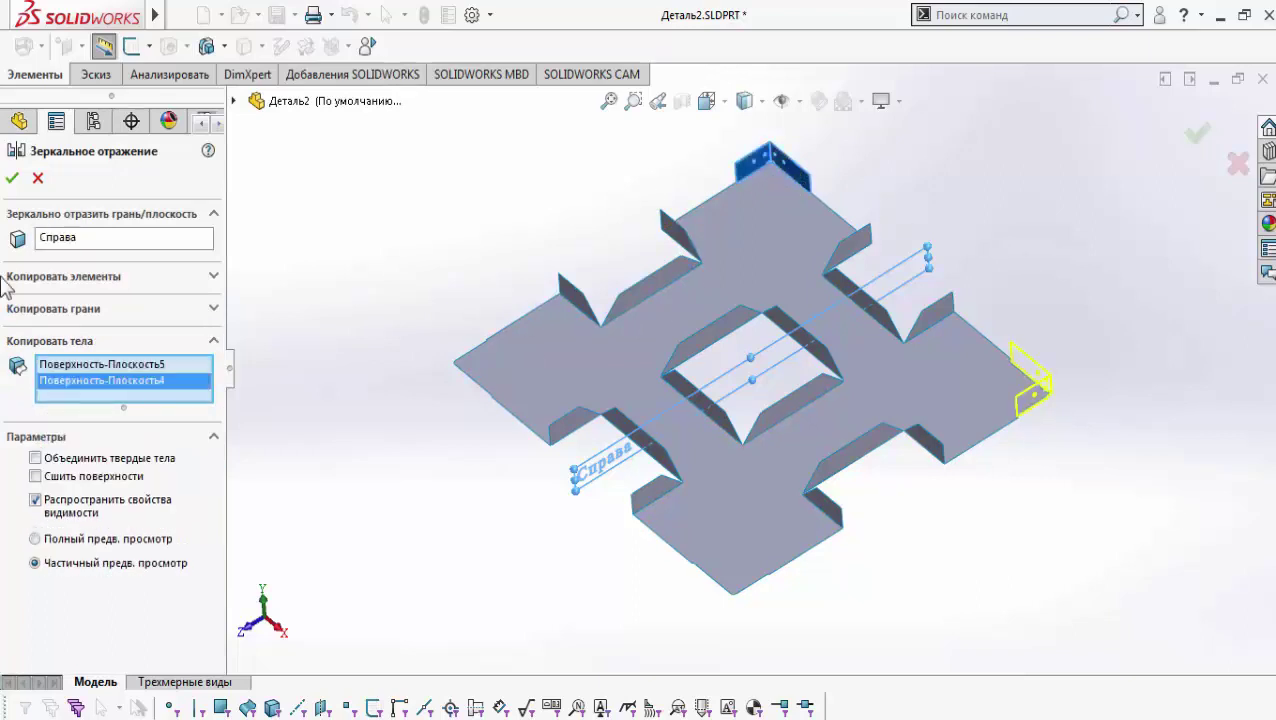
click(12, 180)
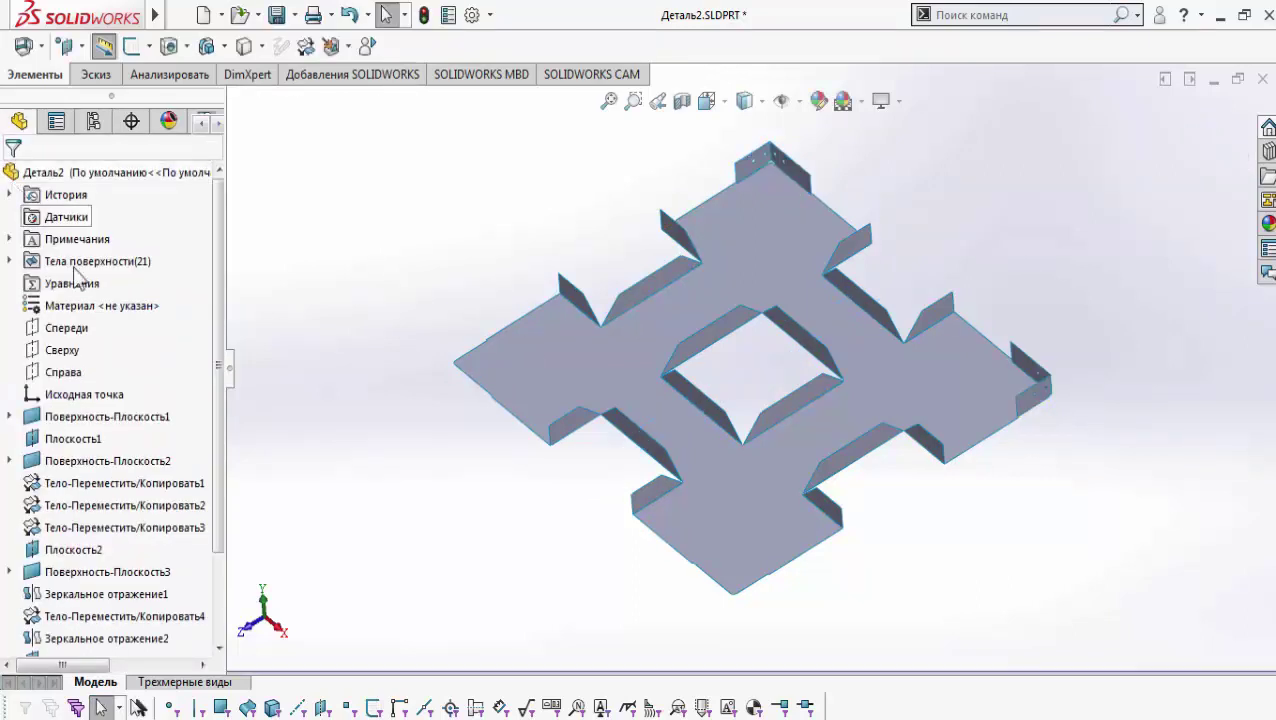
Step: Mirror all four perforated corner flange surface bodies about the Спереди plane
click(75, 329)
click(207, 46)
mouse_move(400, 149)
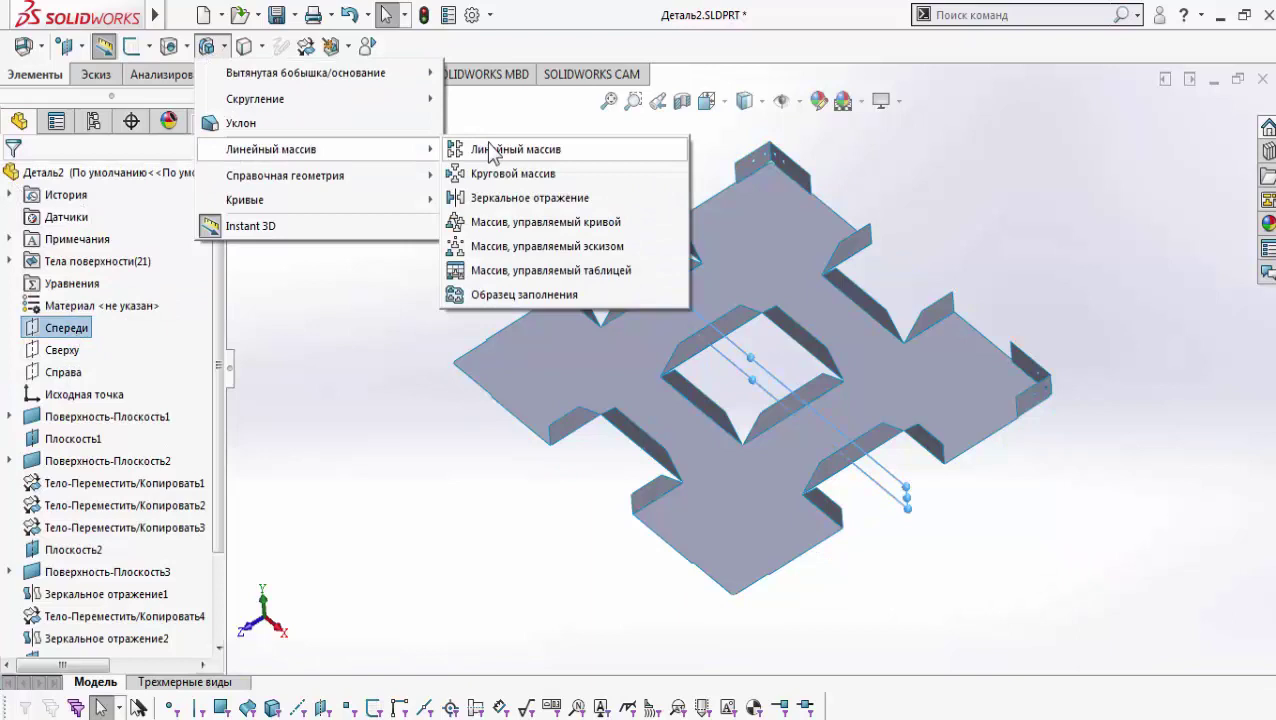
click(500, 199)
click(743, 172)
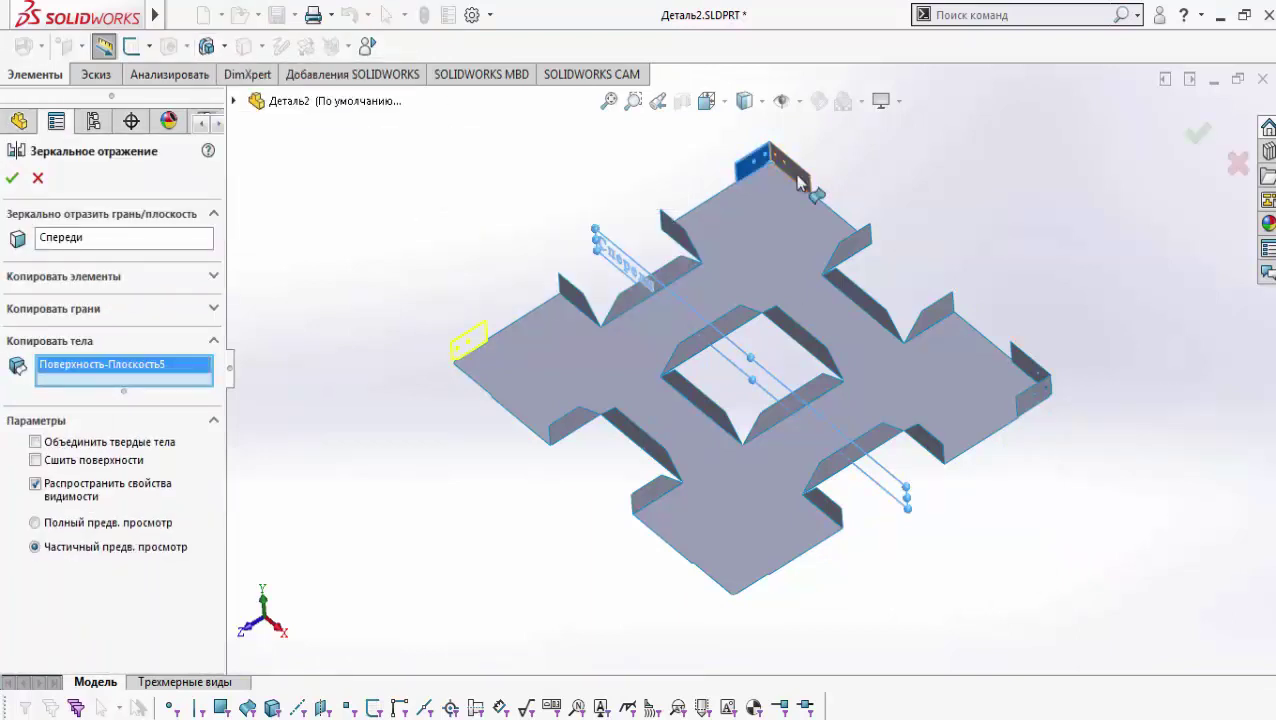
click(818, 196)
click(1036, 384)
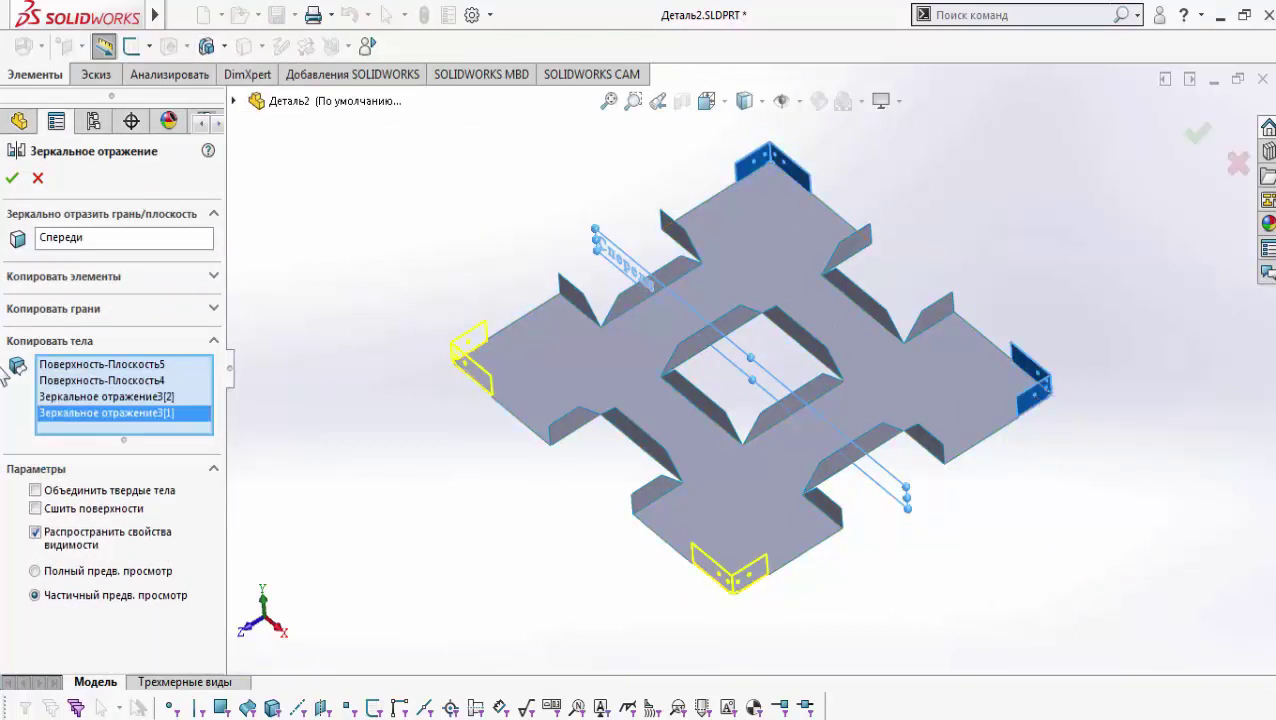
click(12, 179)
Step: Open a new sketch on the flat base surface and show it in the top view
click(770, 260)
click(806, 205)
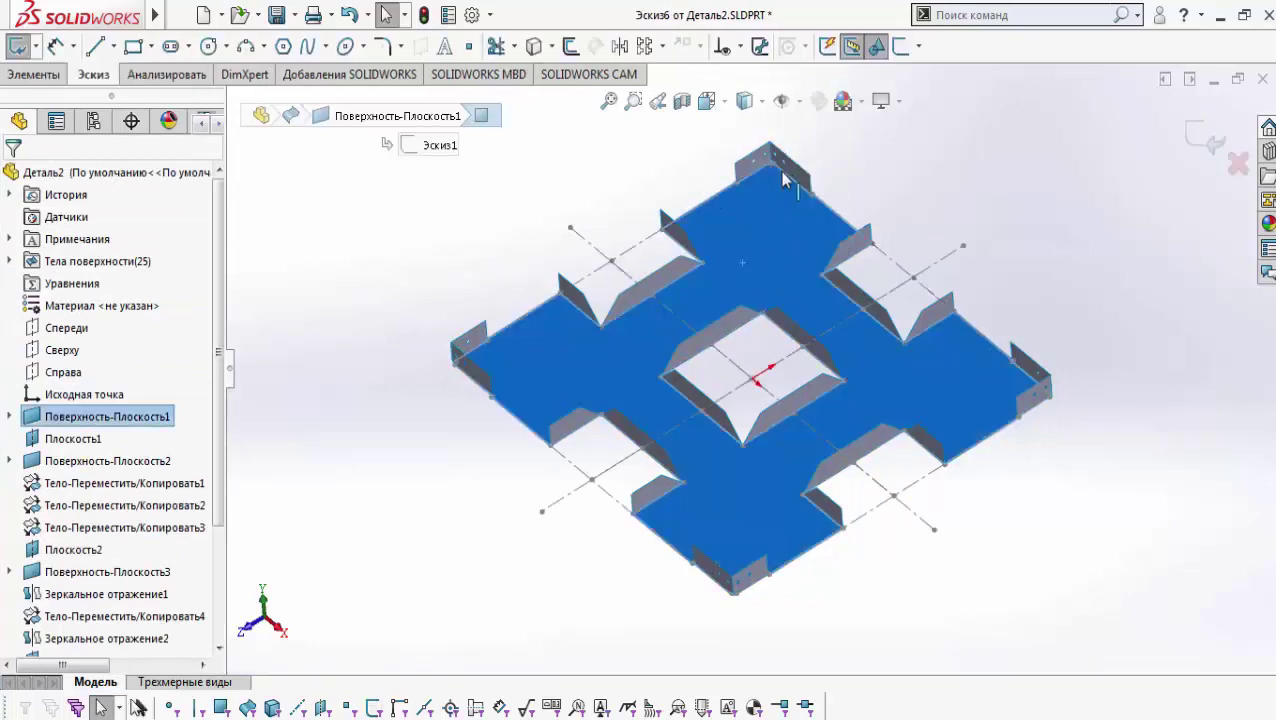
click(703, 103)
click(812, 212)
click(413, 342)
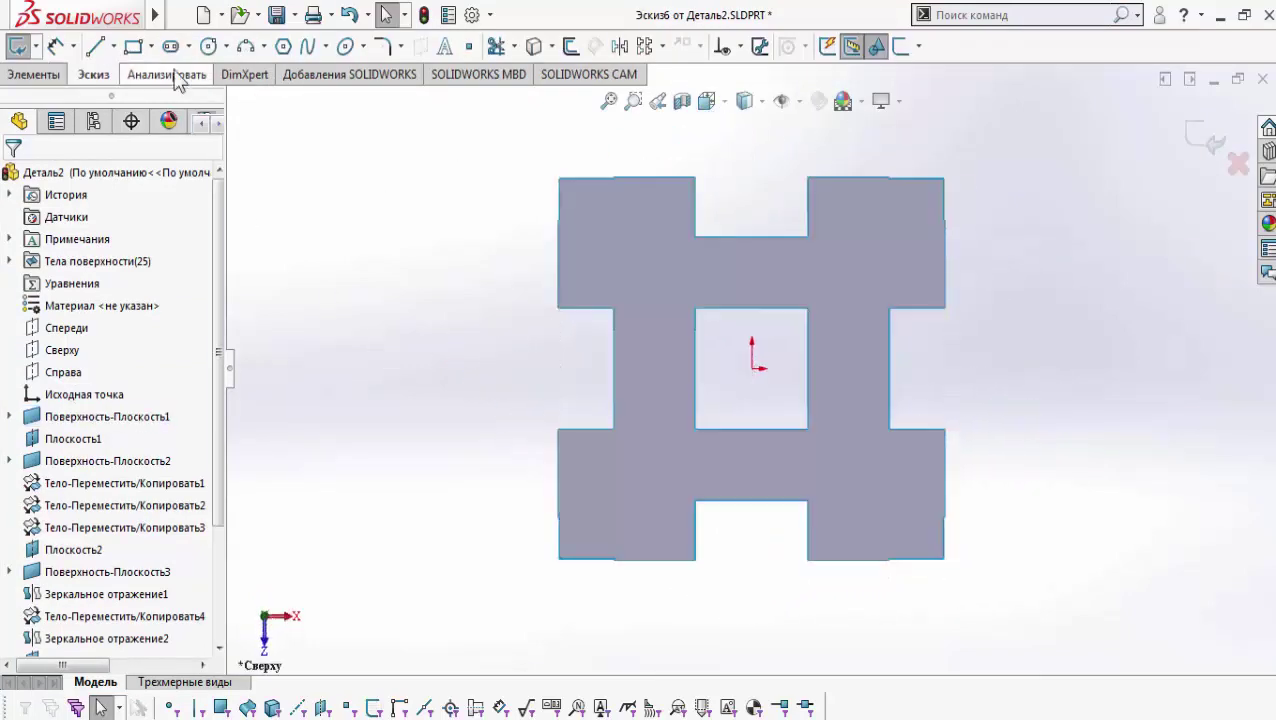
Step: Draw a small circle centred on the inner right corner of the upper notch in the base surface
click(207, 46)
scroll(835, 296, down, 8)
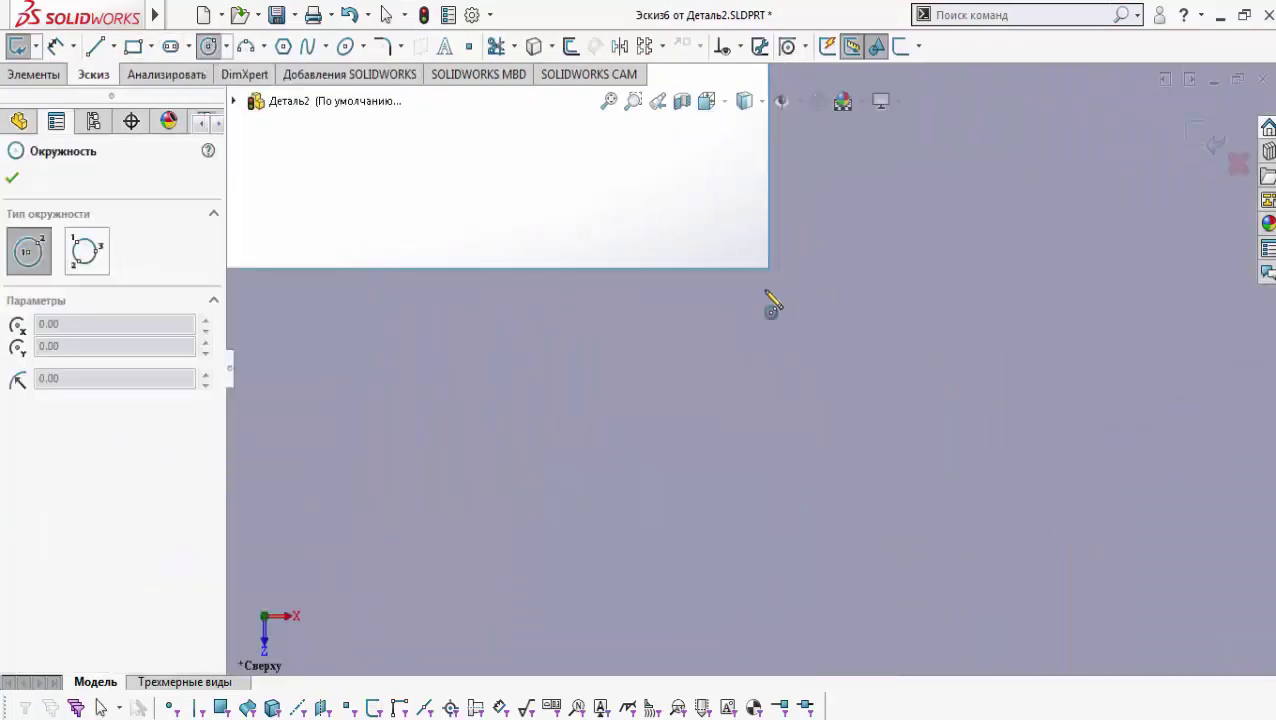
scroll(828, 222, down, 4)
scroll(824, 318, down, 5)
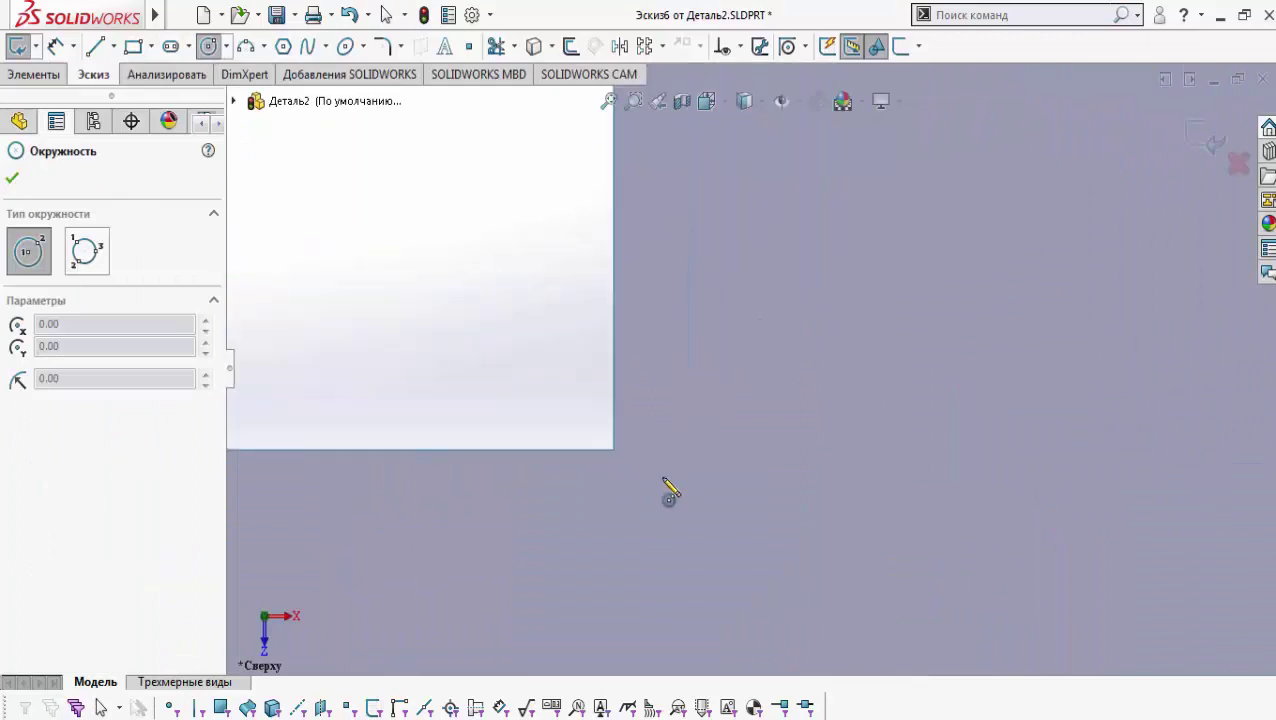
click(614, 450)
click(654, 450)
right_click(655, 408)
click(692, 429)
Step: Set the diameter of the circle at the upper notch's inner right corner to 16 mm
scroll(664, 404, up, 5)
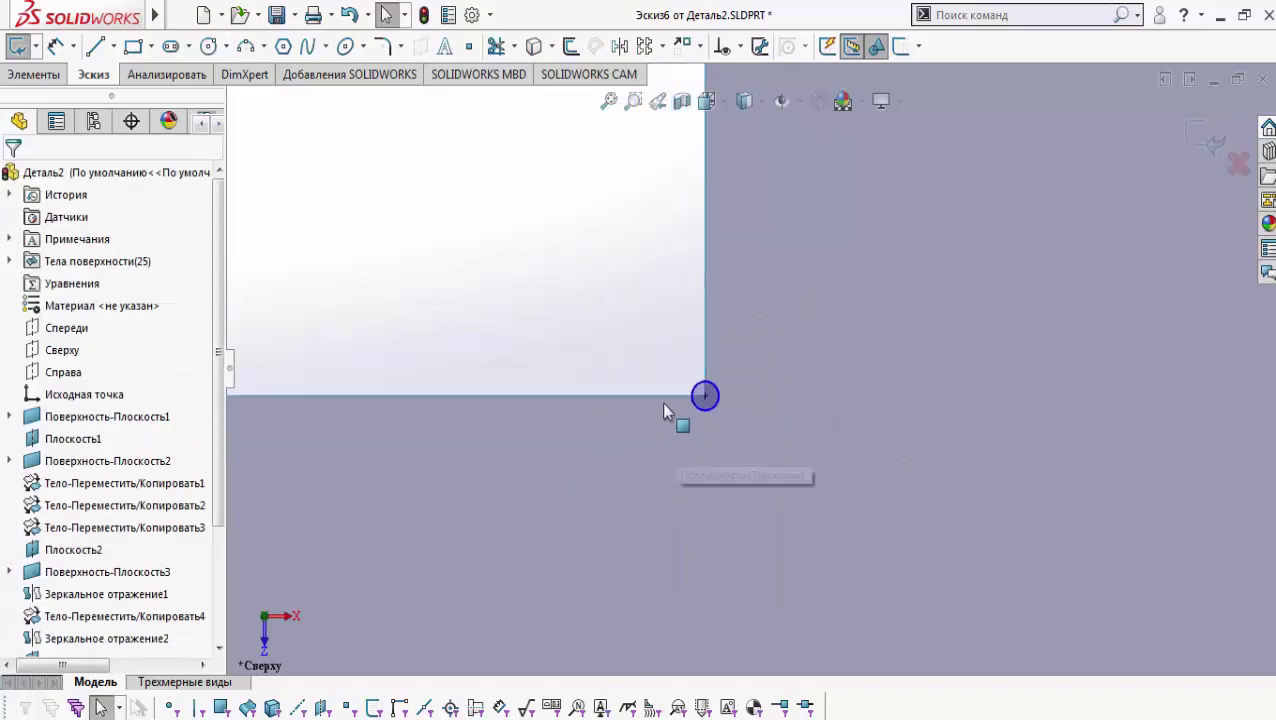
middle_drag(662, 402, 664, 268)
scroll(741, 499, up, 5)
middle_drag(741, 508, 760, 470)
scroll(755, 399, up, 5)
click(706, 100)
click(728, 150)
scroll(778, 302, down, 10)
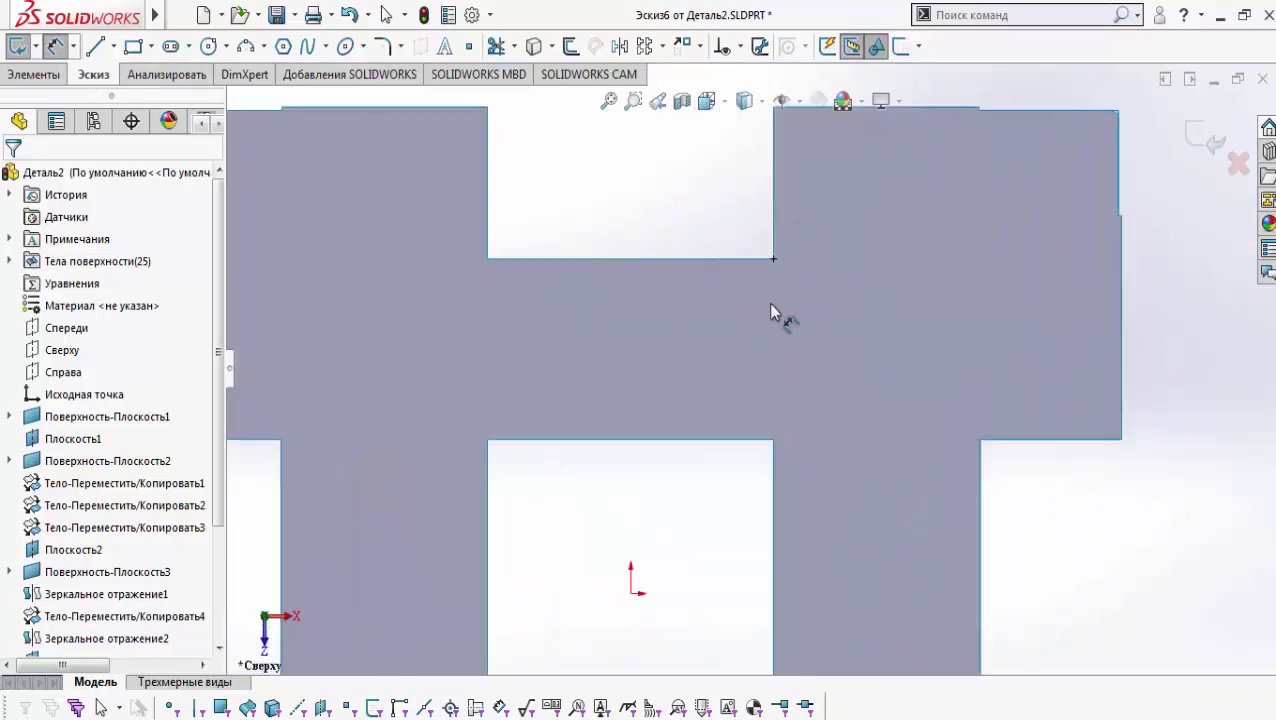
scroll(732, 276, down, 2)
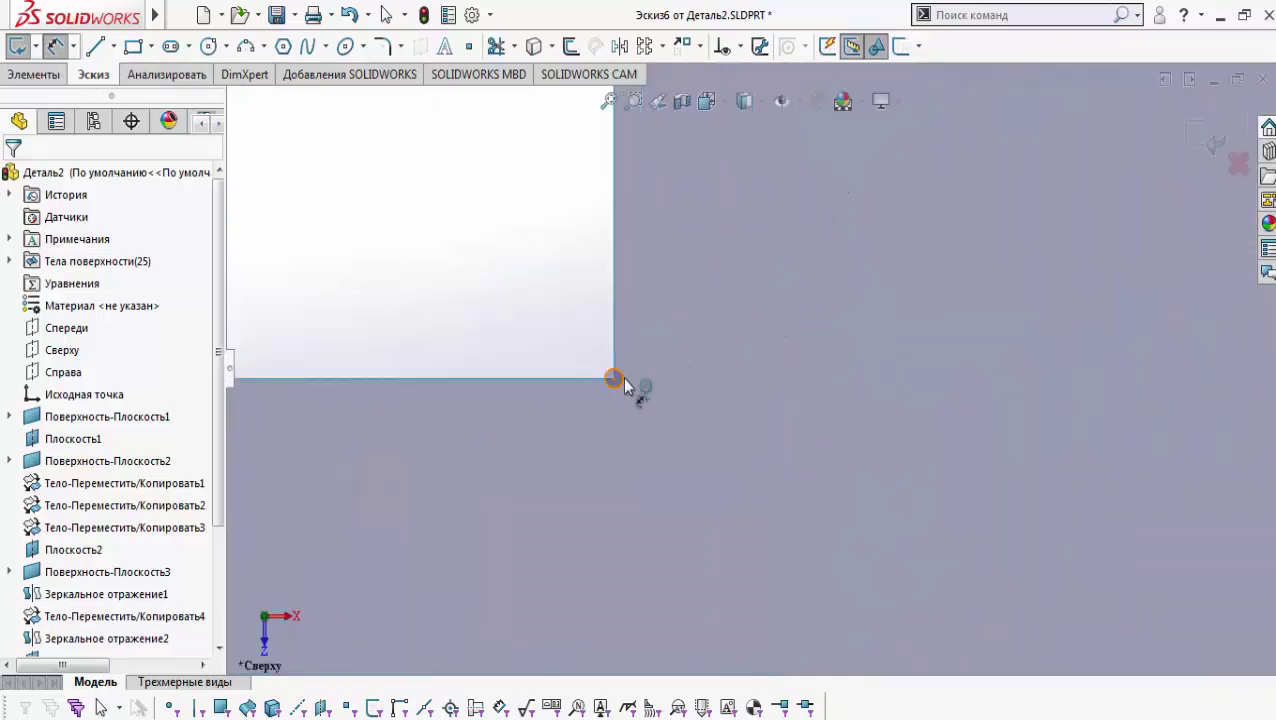
click(614, 380)
click(665, 318)
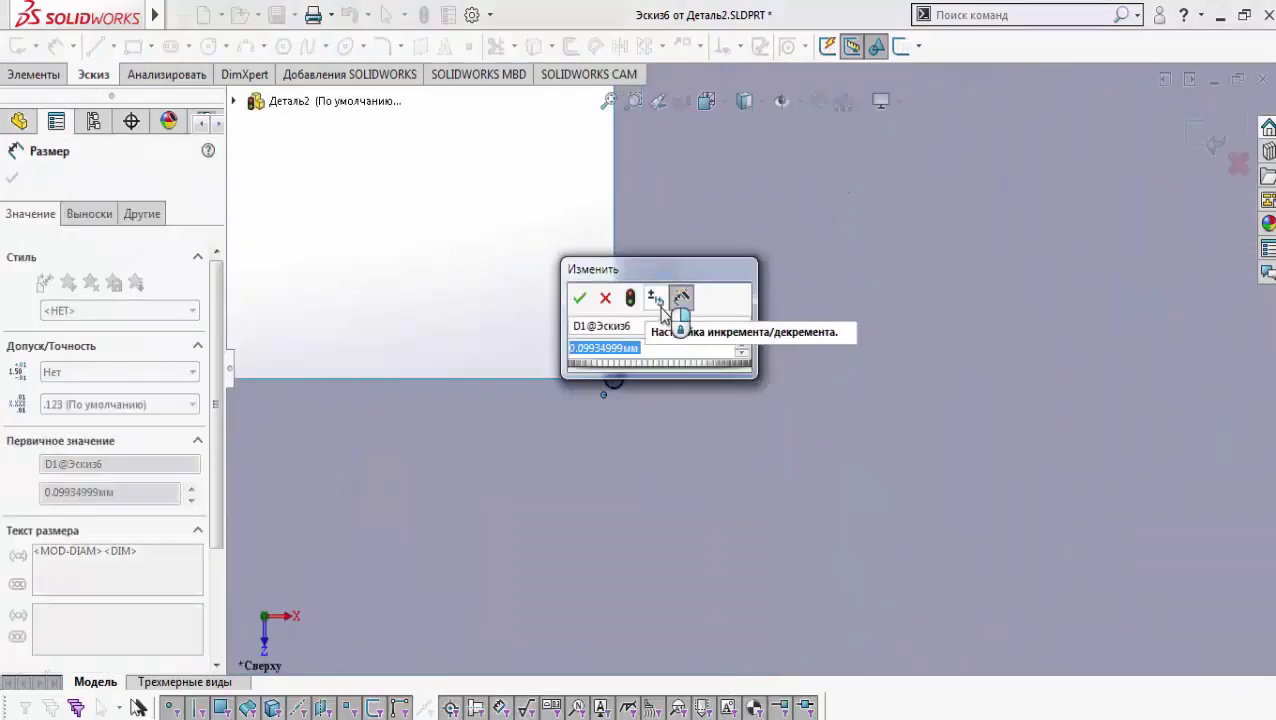
text(16)
key(Return)
right_click(784, 302)
click(849, 373)
scroll(615, 430, up, 5)
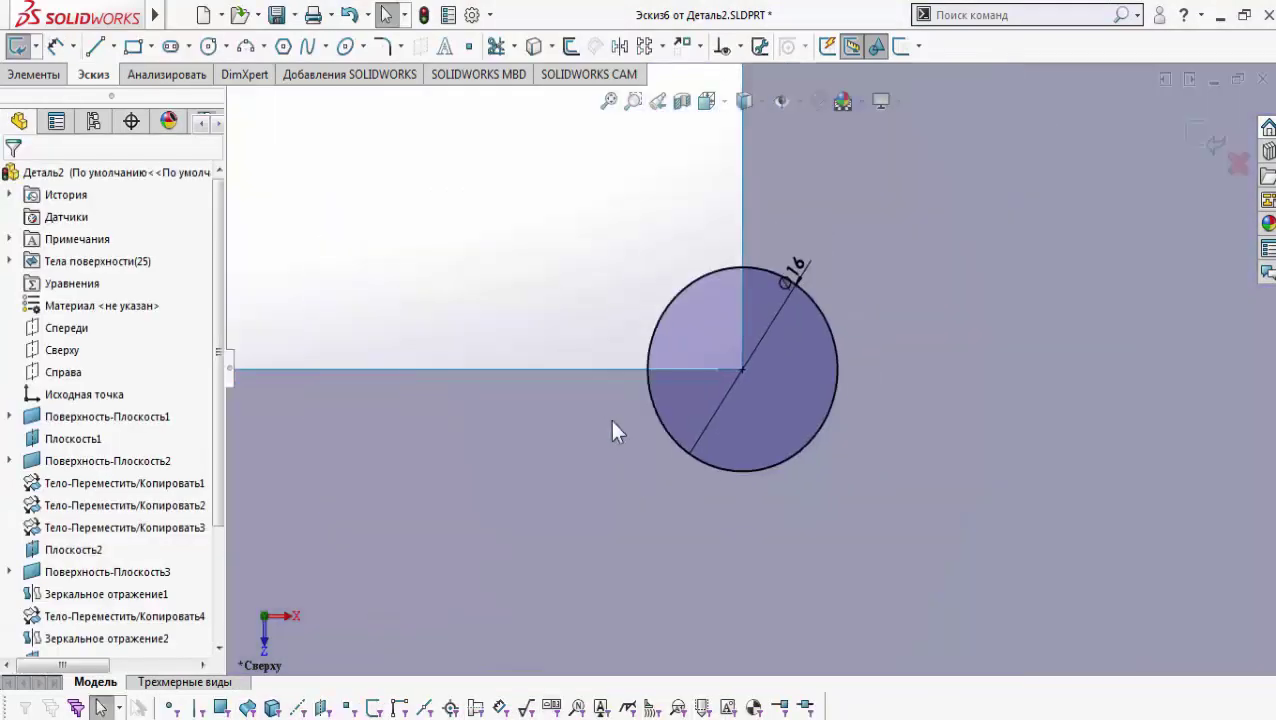
Step: Draw a vertical construction line from the midpoint of the central opening's upper edge to the origin
scroll(650, 410, up, 5)
click(96, 46)
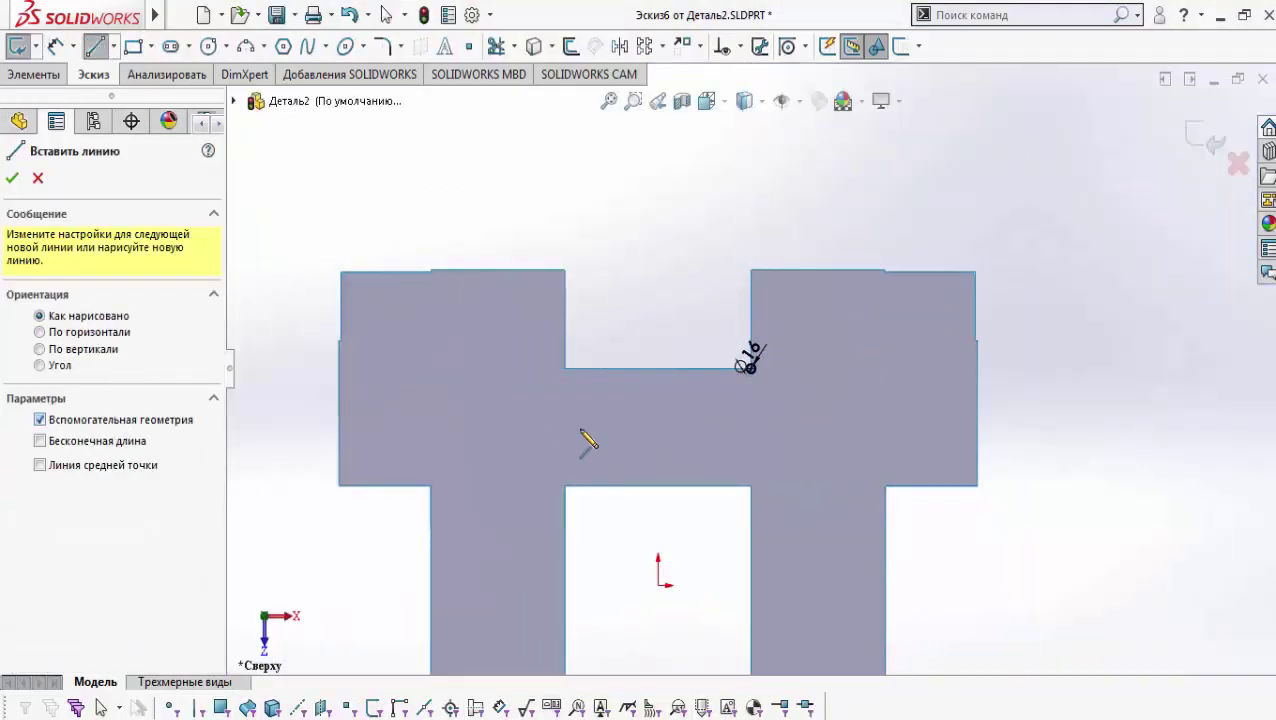
scroll(708, 437, up, 4)
click(712, 416)
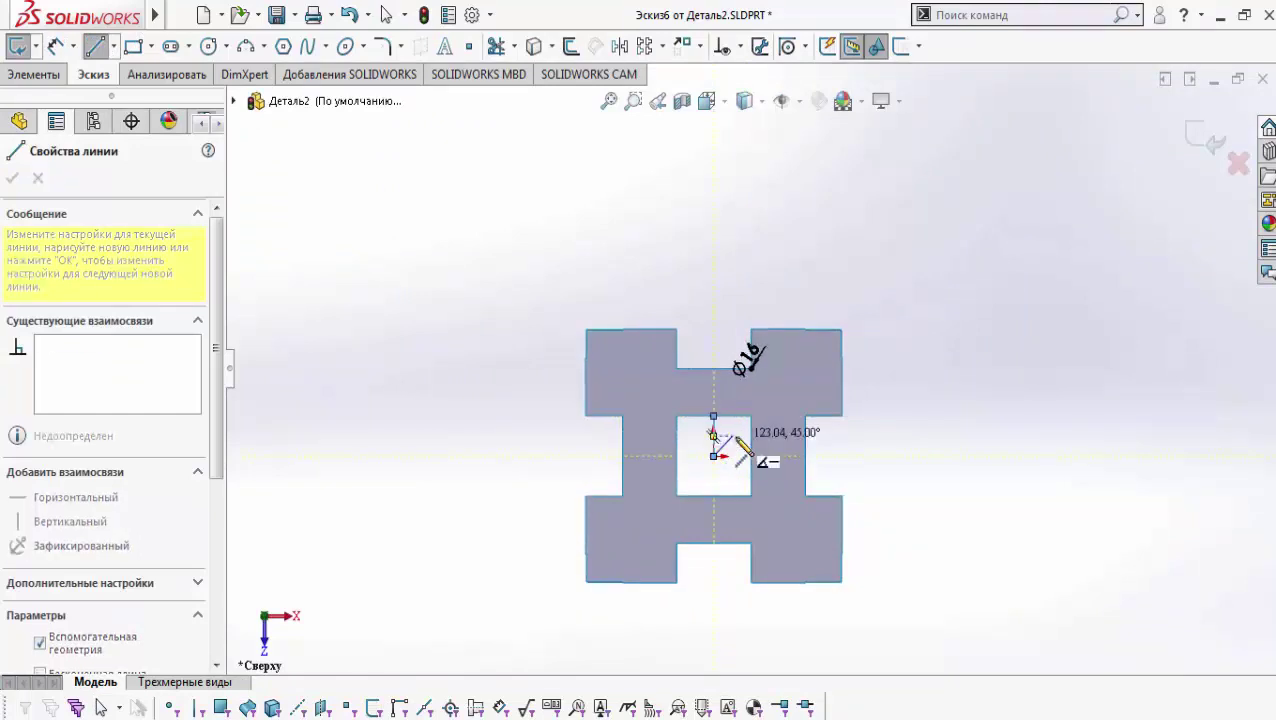
key(Escape)
key(Escape)
scroll(777, 455, down, 3)
Step: Draw a small circle centred on the upper right corner of the central opening
click(208, 46)
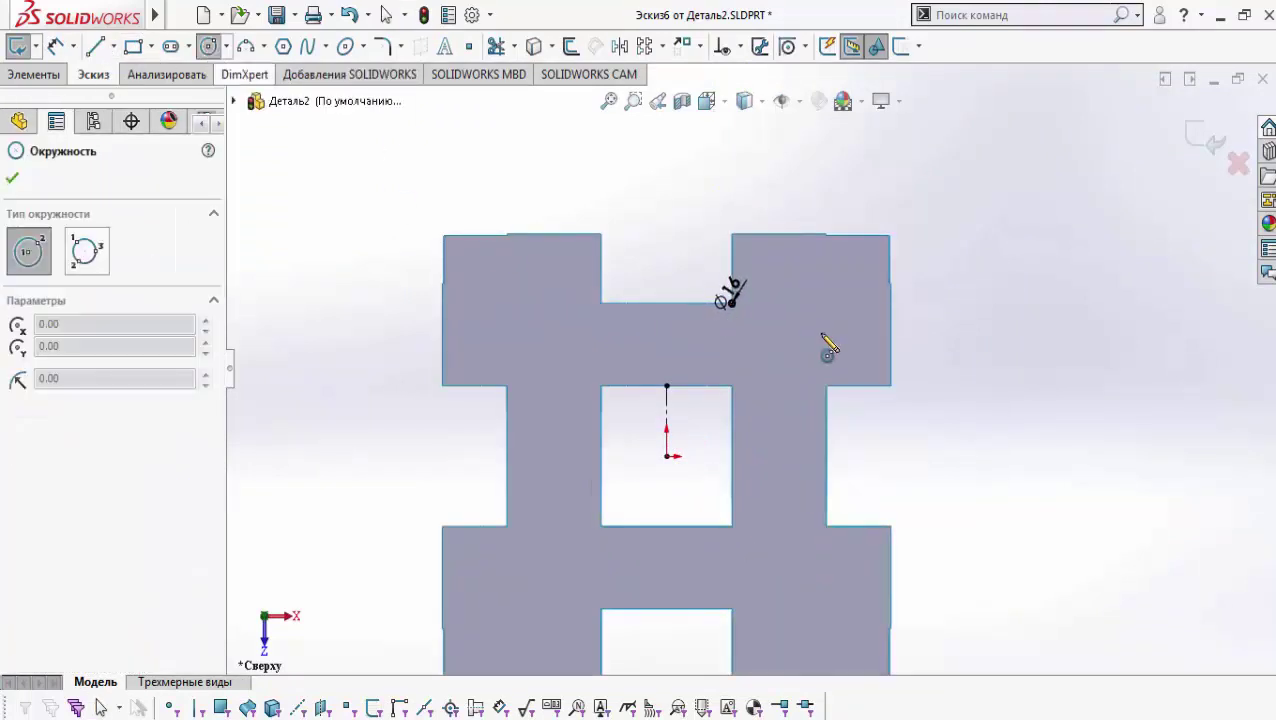
scroll(728, 395, down, 5)
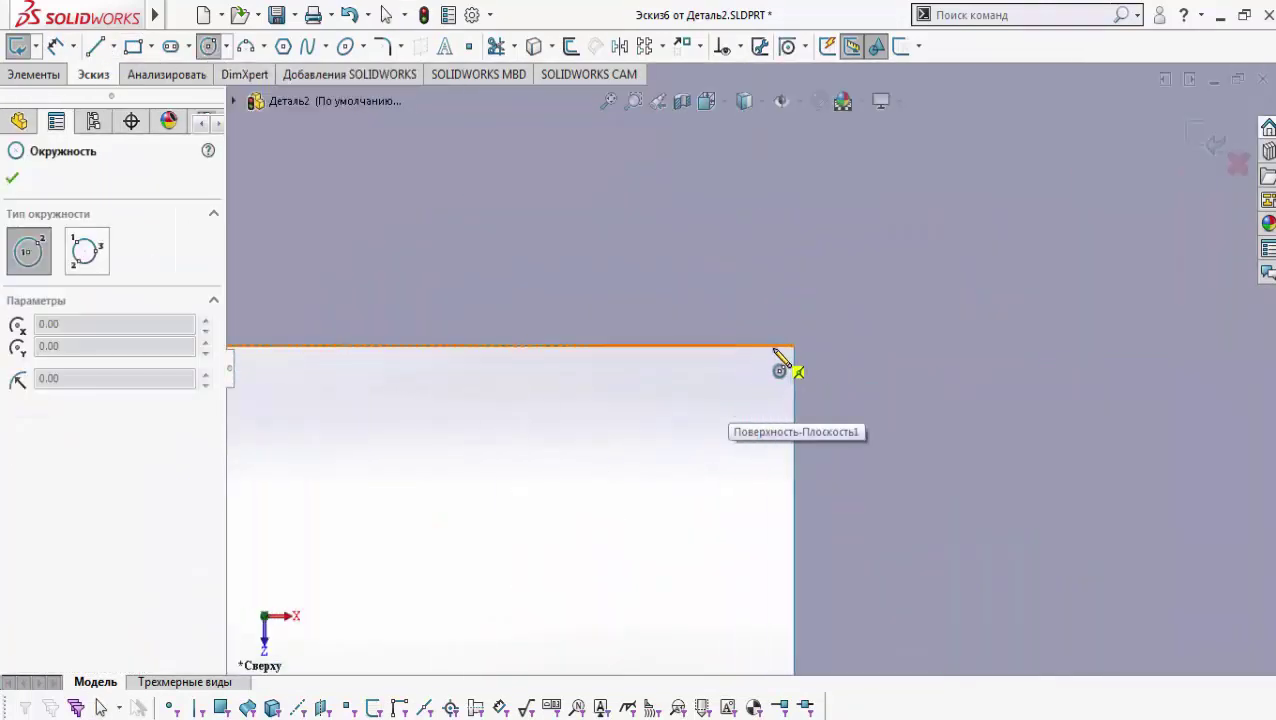
click(799, 348)
click(825, 380)
scroll(885, 415, up, 5)
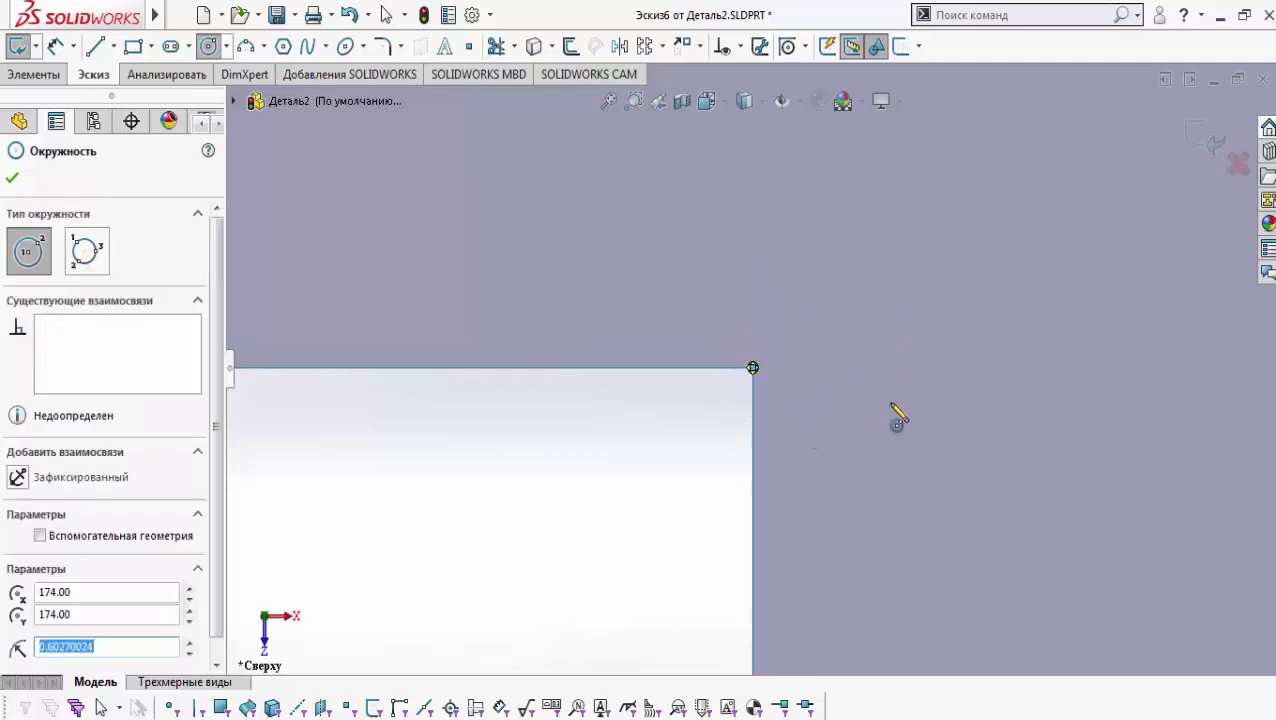
Step: Draw another circle centred on the inner upper corner of the base surface's right notch
scroll(753, 350, down, 5)
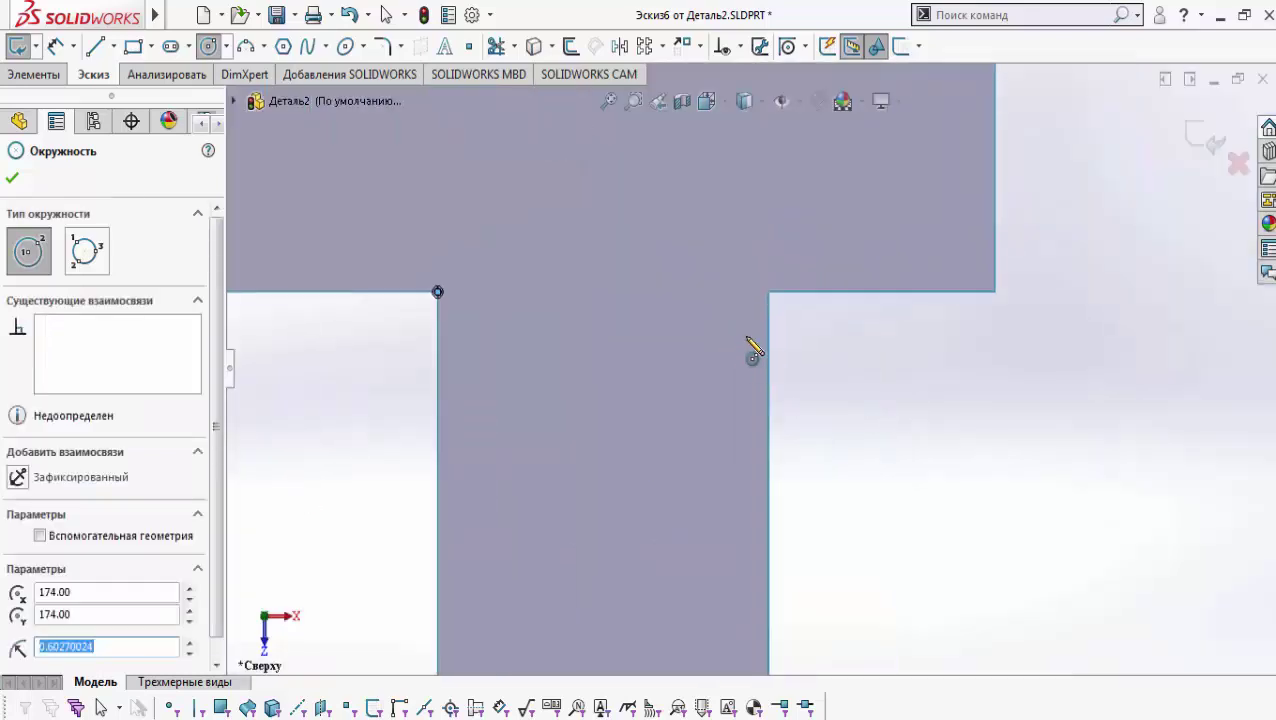
click(768, 292)
click(745, 271)
scroll(525, 490, up, 3)
key(Escape)
scroll(630, 414, up, 3)
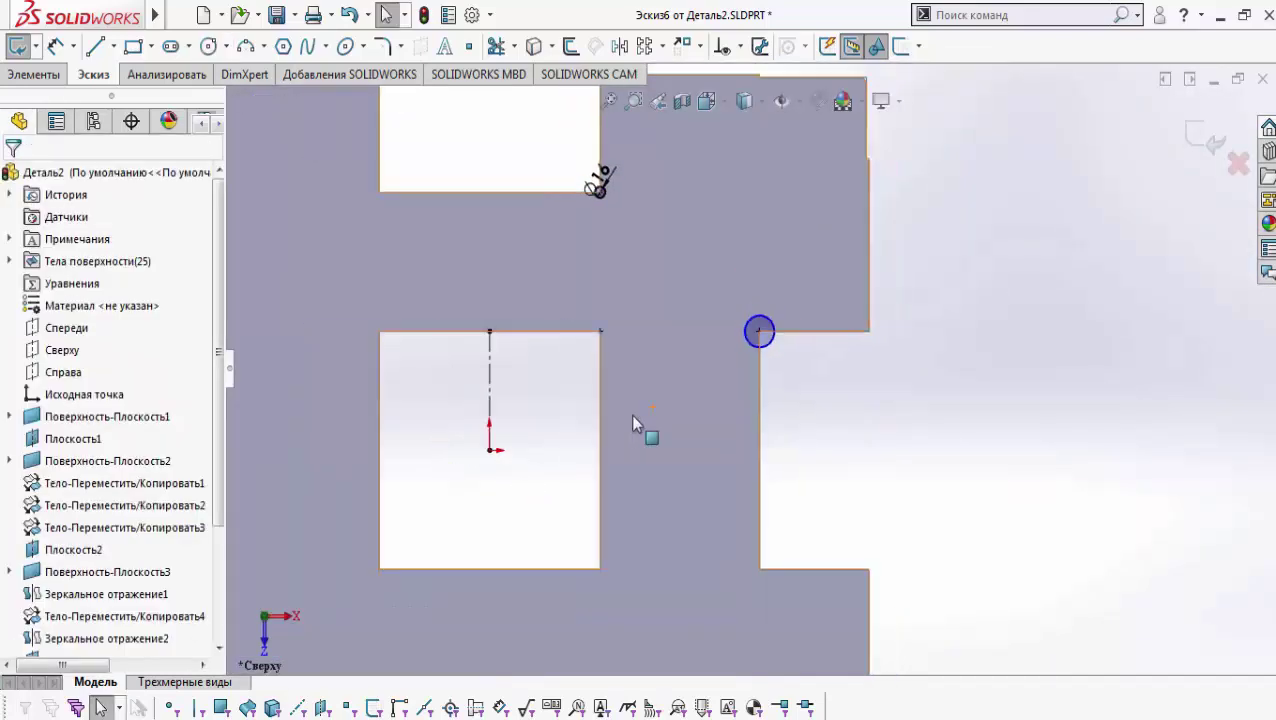
drag(558, 177, 796, 442)
key(Escape)
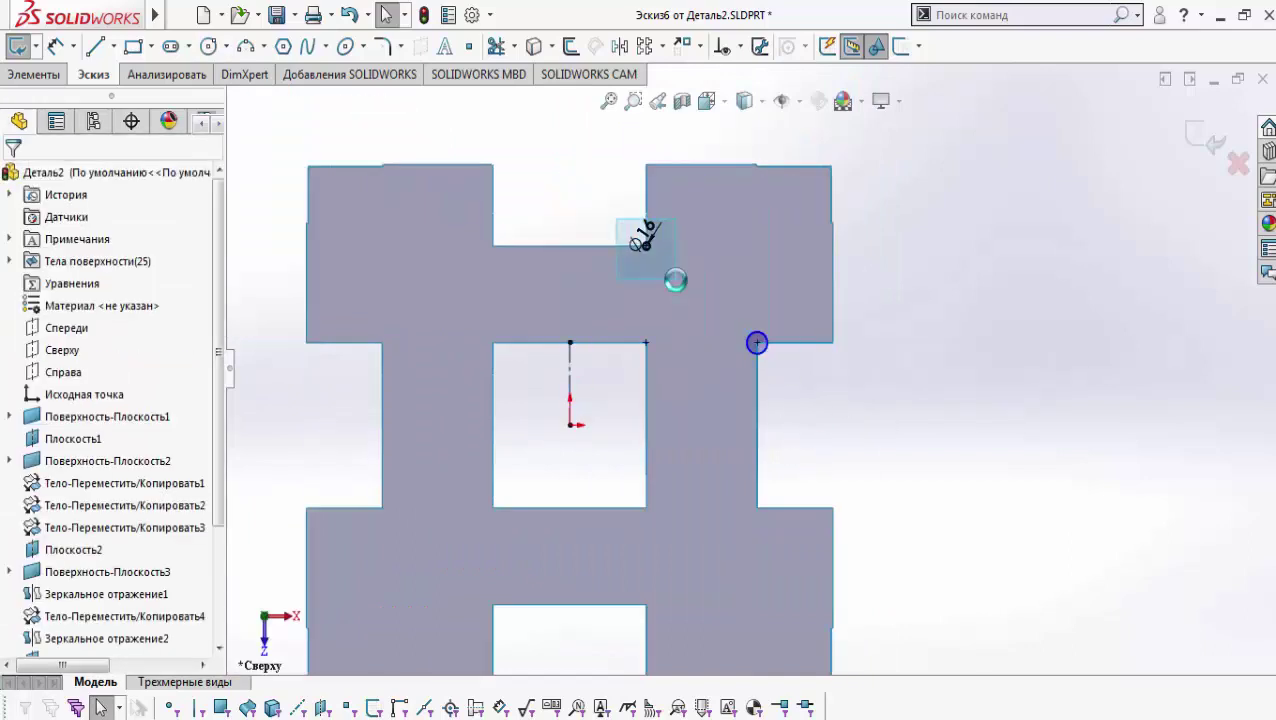
click(645, 237)
scroll(650, 335, down, 5)
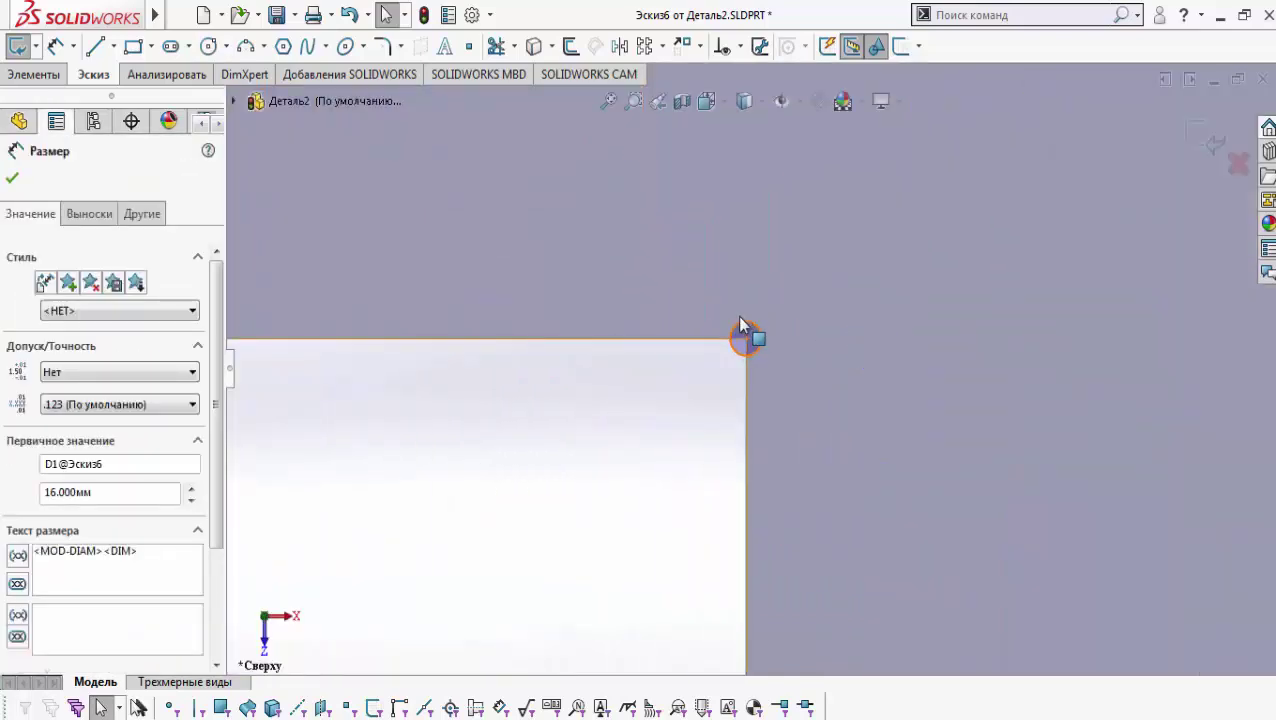
click(743, 333)
scroll(747, 362, up, 3)
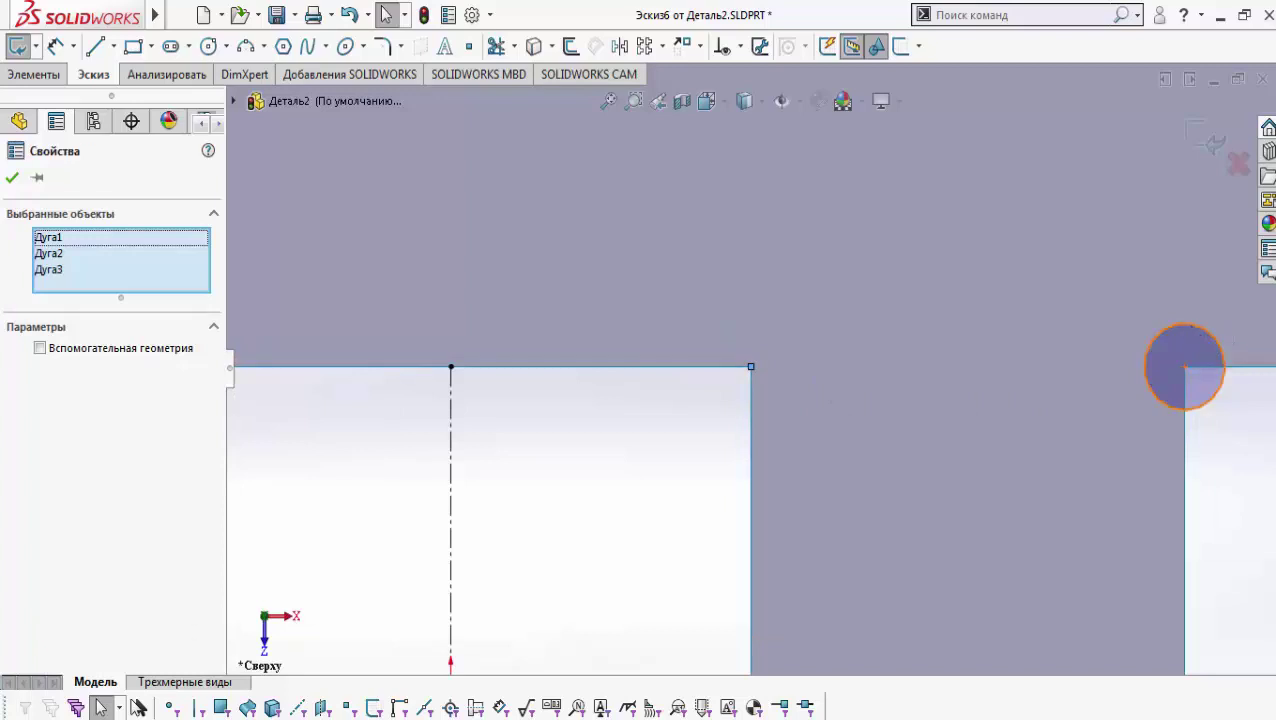
key(Escape)
Step: Apply an Equal relation to the two new corner circles and the 16 mm circle
click(1224, 374)
scroll(725, 374, down, 3)
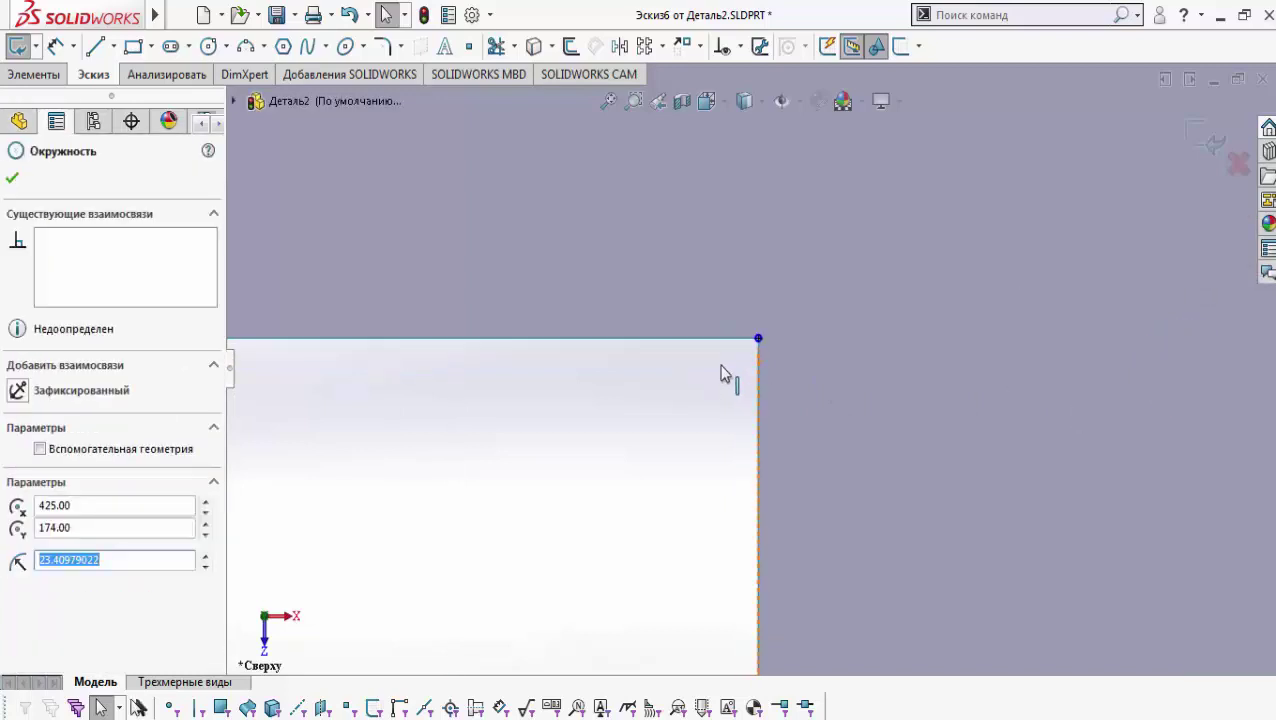
scroll(725, 374, down, 3)
ctrl+click(843, 308)
scroll(752, 388, up, 6)
scroll(757, 290, down, 3)
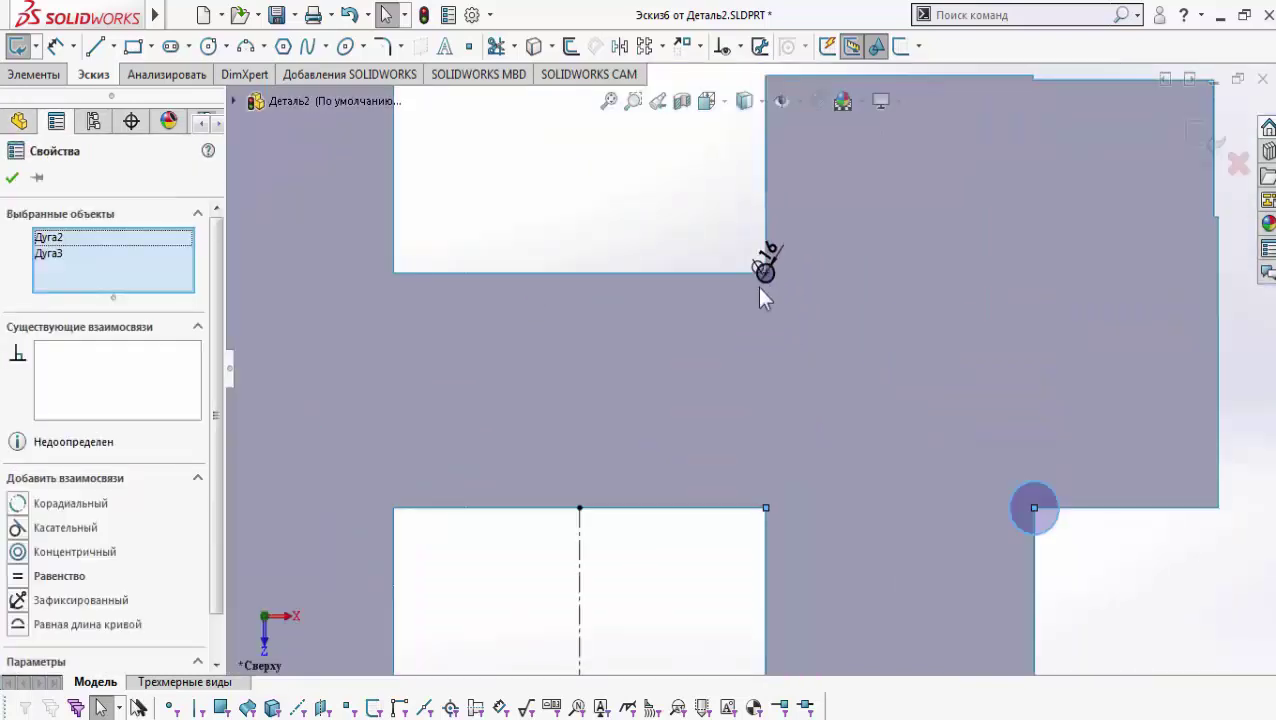
scroll(766, 283, down, 5)
ctrl+click(766, 281)
click(880, 195)
scroll(748, 429, up, 6)
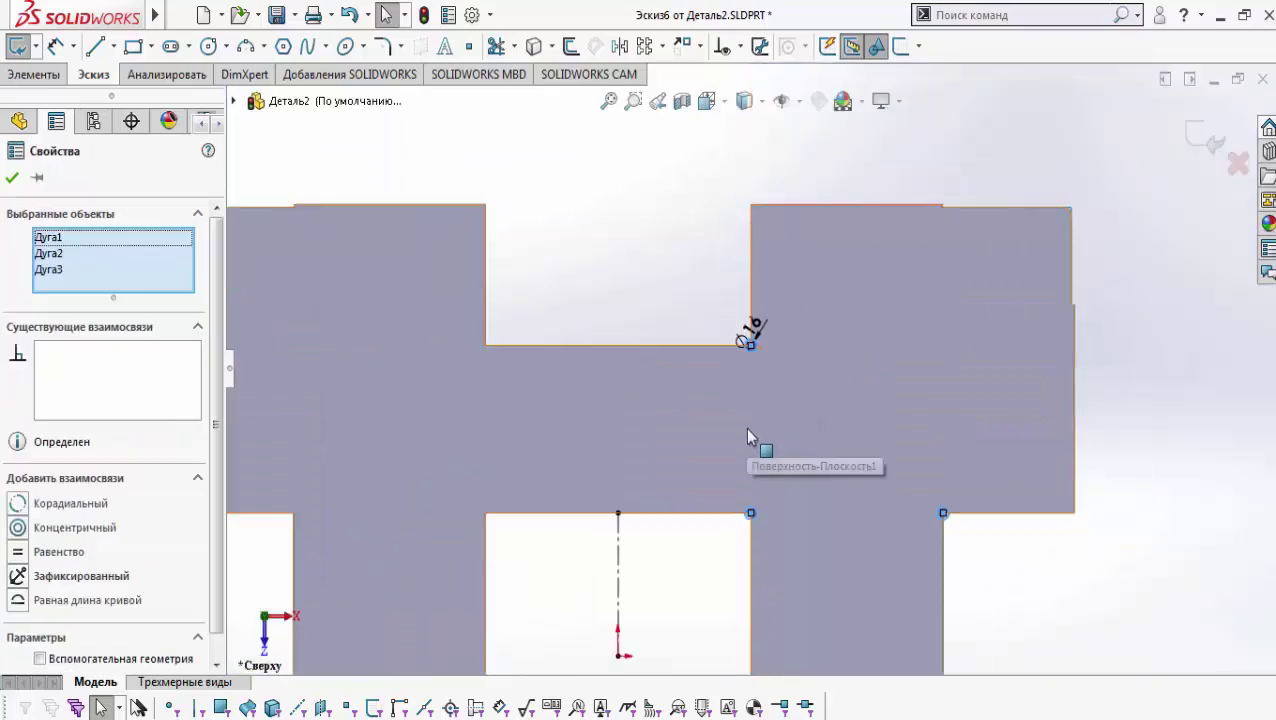
scroll(748, 429, up, 8)
key(Escape)
Step: Draw a short horizontal construction line from the origin towards the central opening's right edge
scroll(777, 406, down, 3)
click(95, 47)
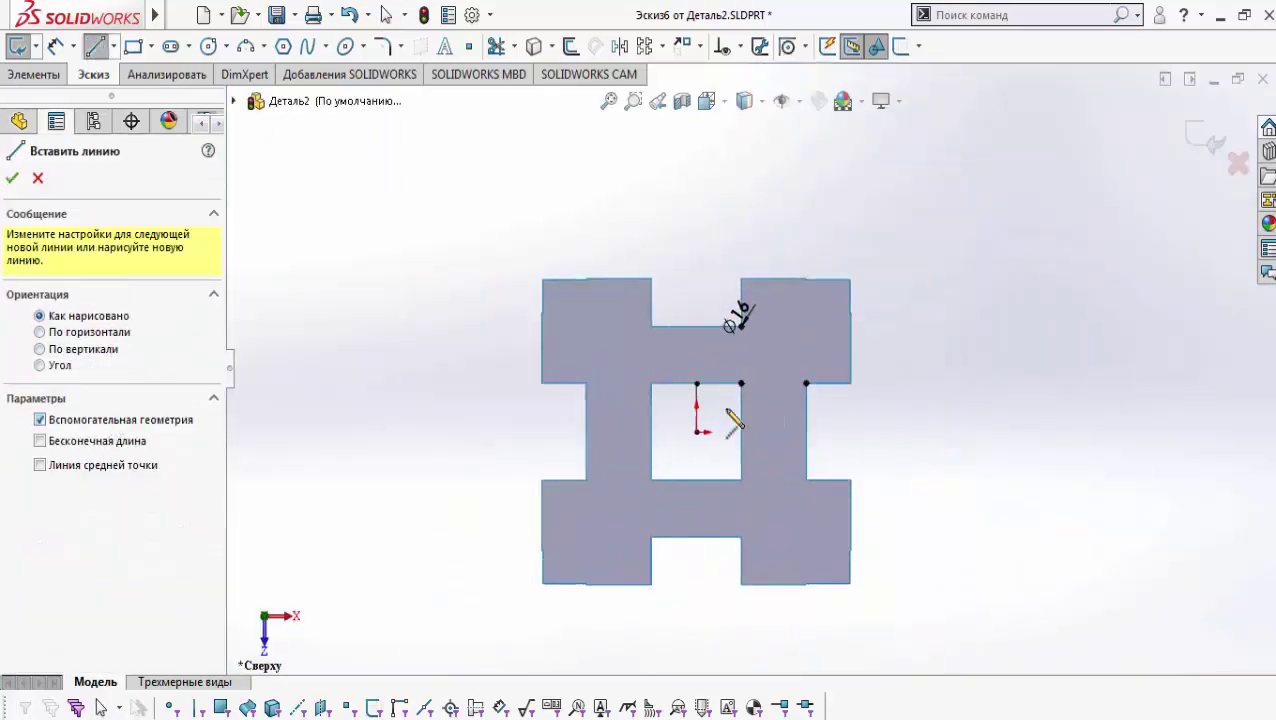
click(697, 432)
click(732, 432)
right_click(763, 433)
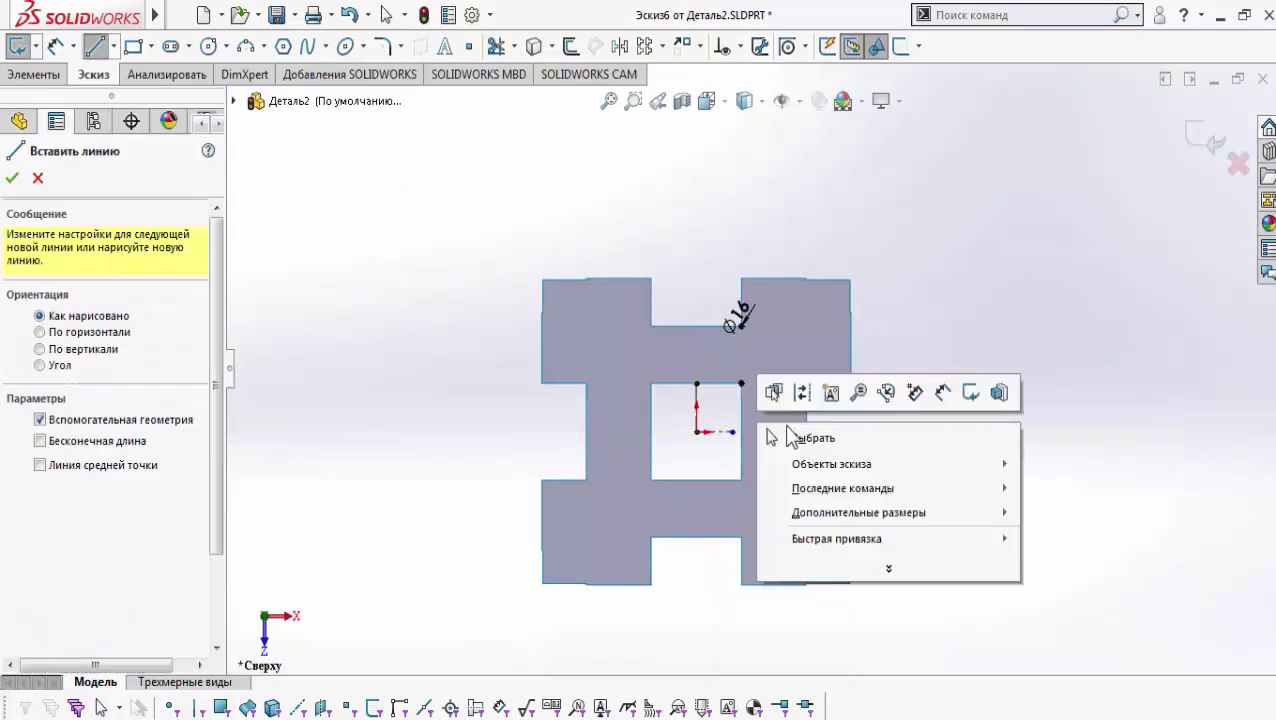
click(805, 436)
Step: Mirror the three corner circles about the horizontal construction line, keeping the originals
scroll(782, 342, down, 2)
drag(652, 268, 728, 324)
click(619, 47)
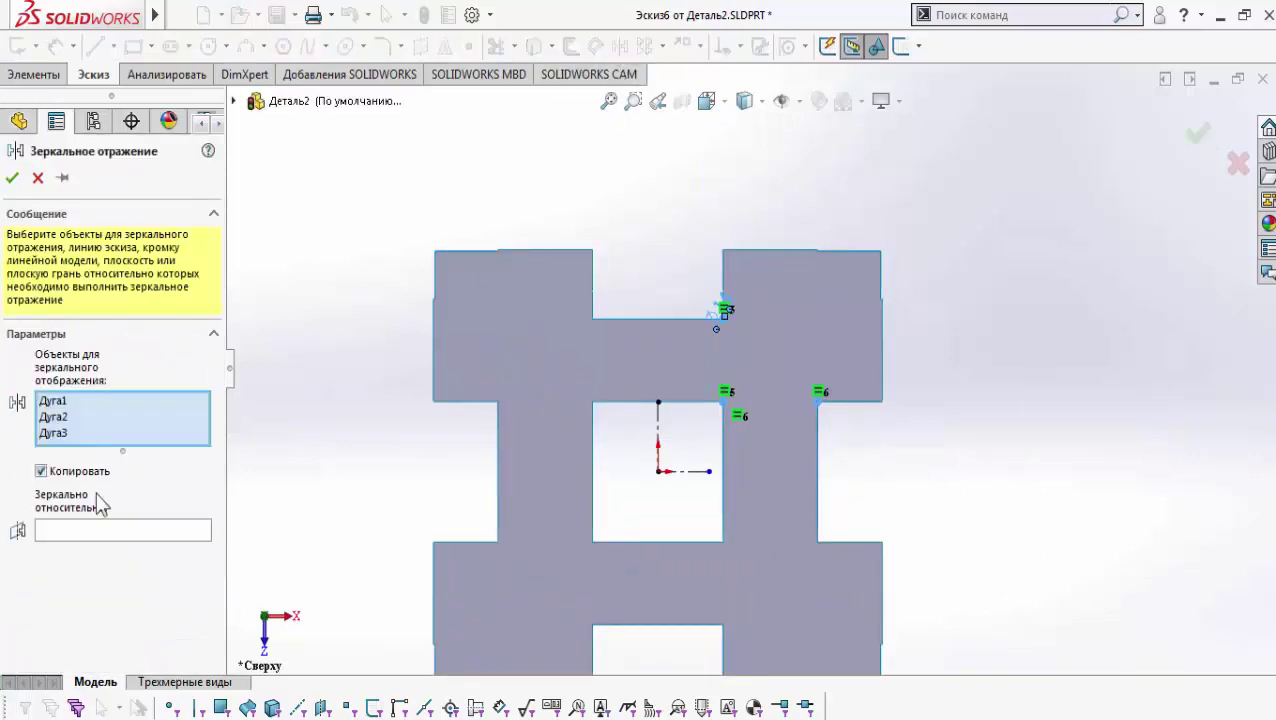
click(113, 533)
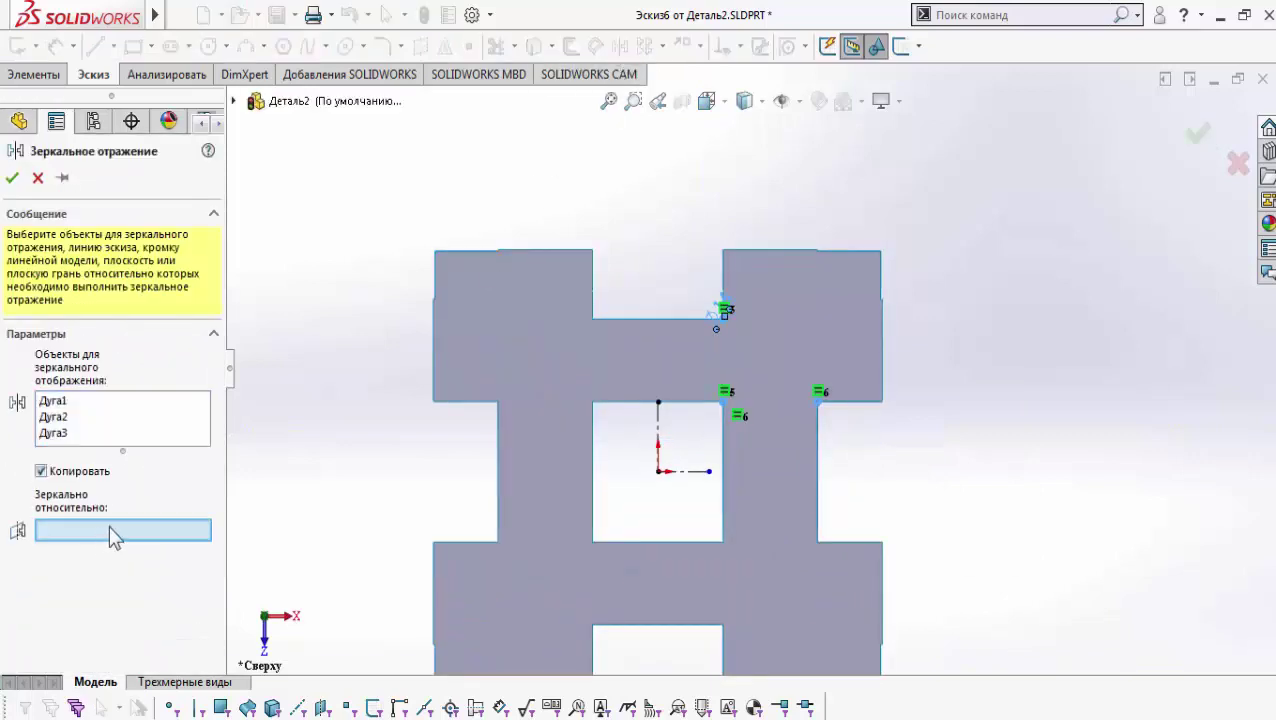
click(12, 178)
scroll(745, 350, up, 2)
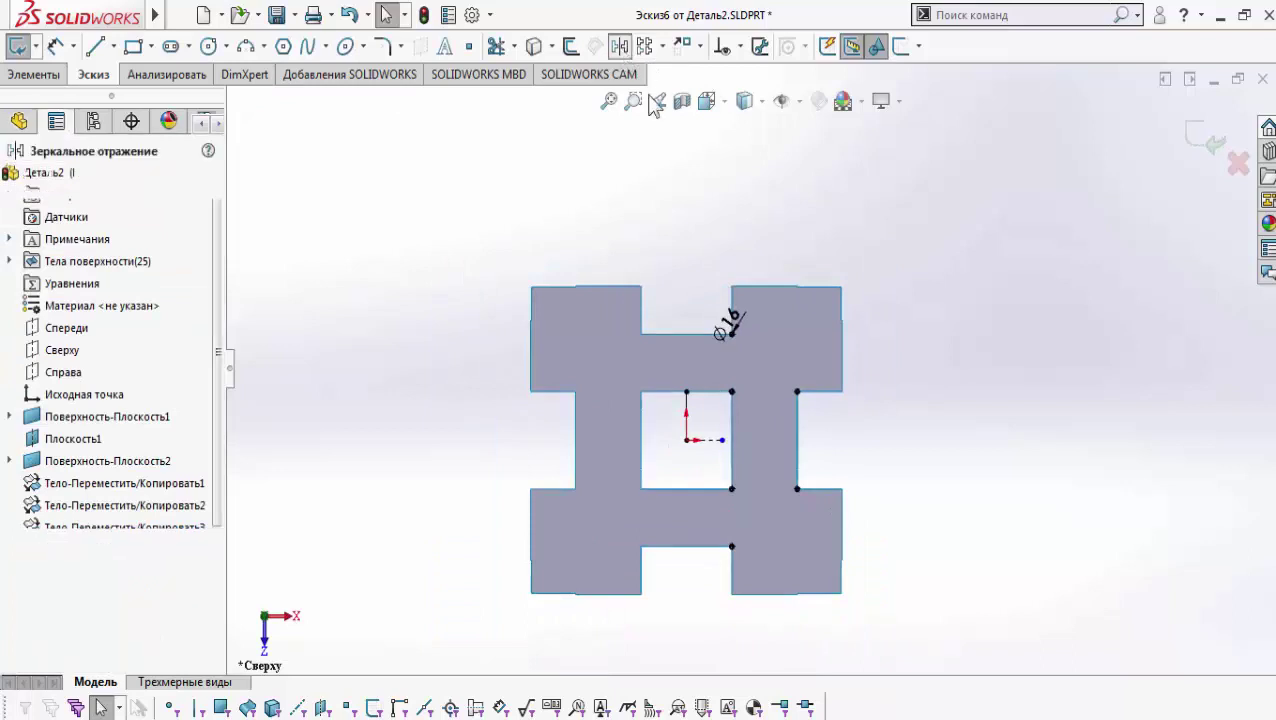
Step: Mirror all six corner circles about the vertical construction line and close the sketch
drag(712, 250, 820, 612)
click(58, 590)
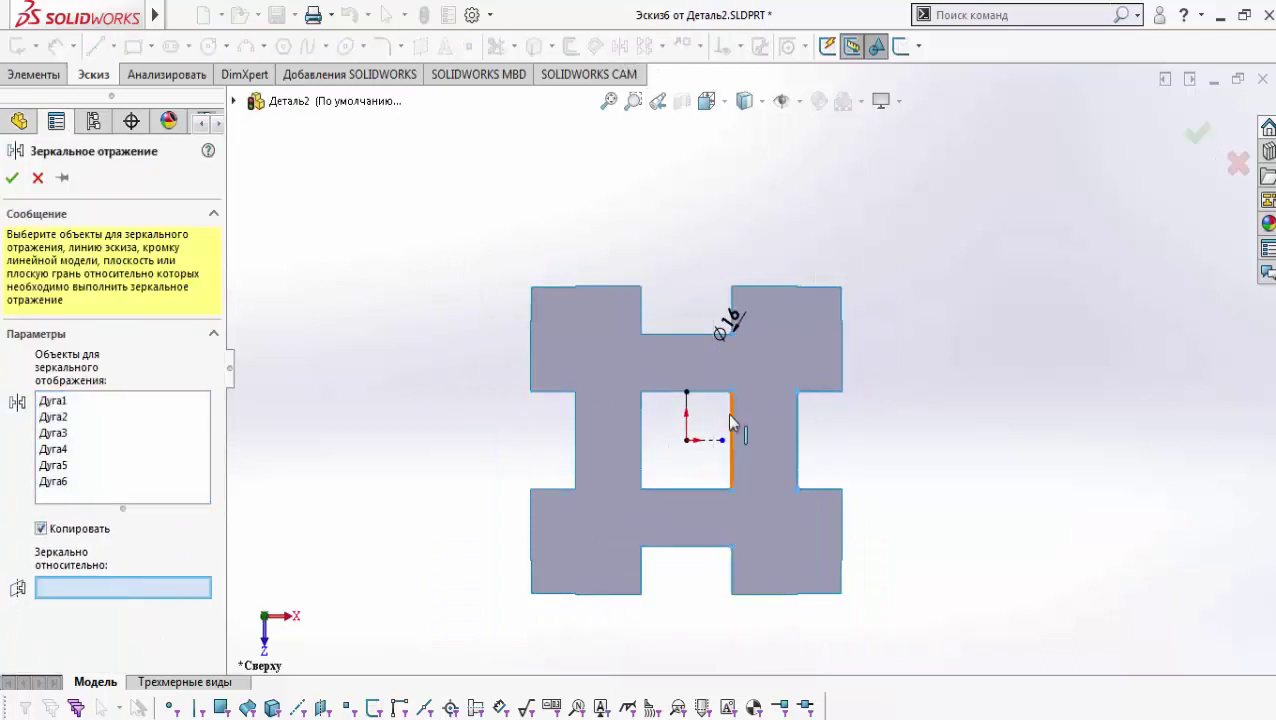
click(12, 178)
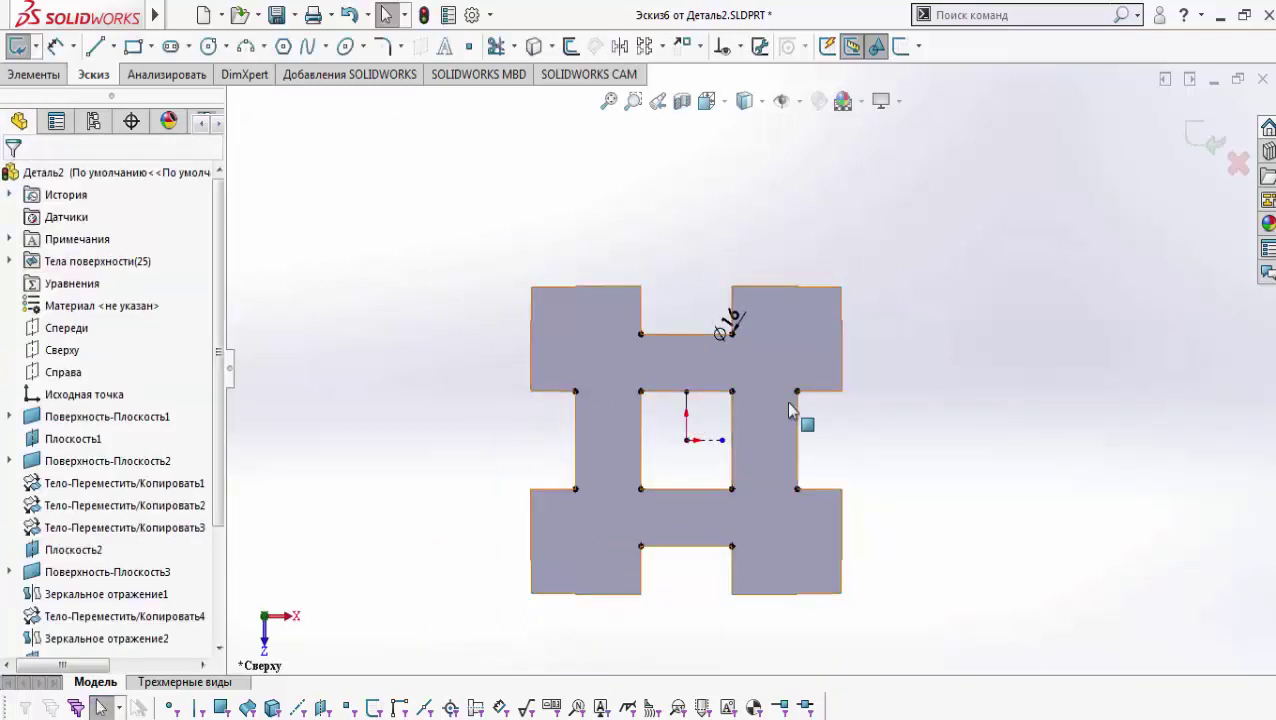
click(1200, 133)
click(272, 20)
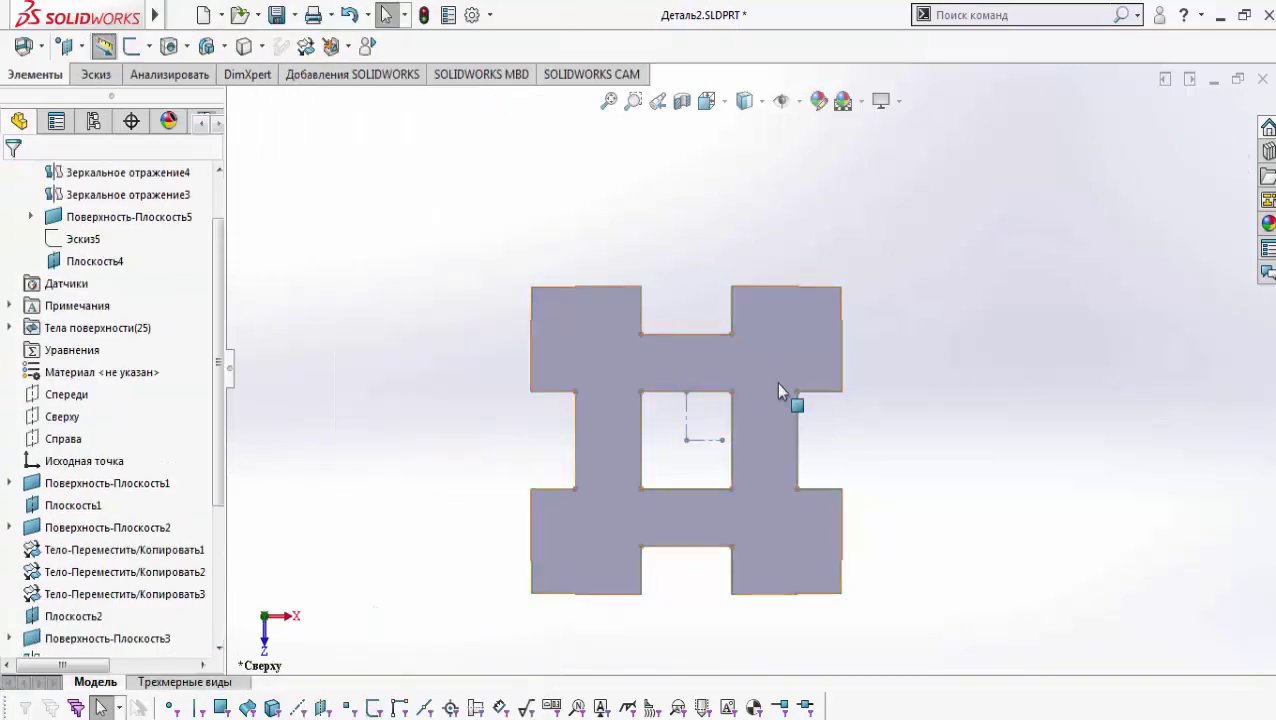
Step: Knit the base and all flange surfaces of the part into one surface body
middle_drag(776, 384, 705, 203)
scroll(756, 262, down, 6)
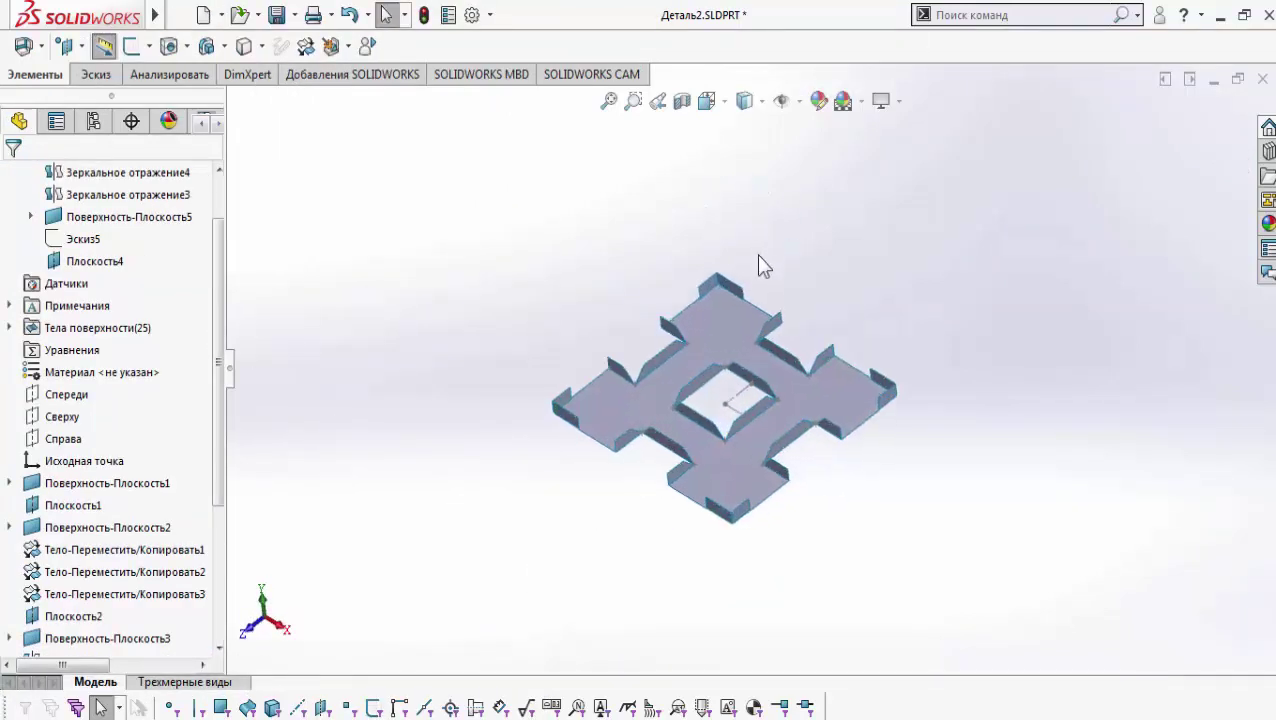
click(179, 52)
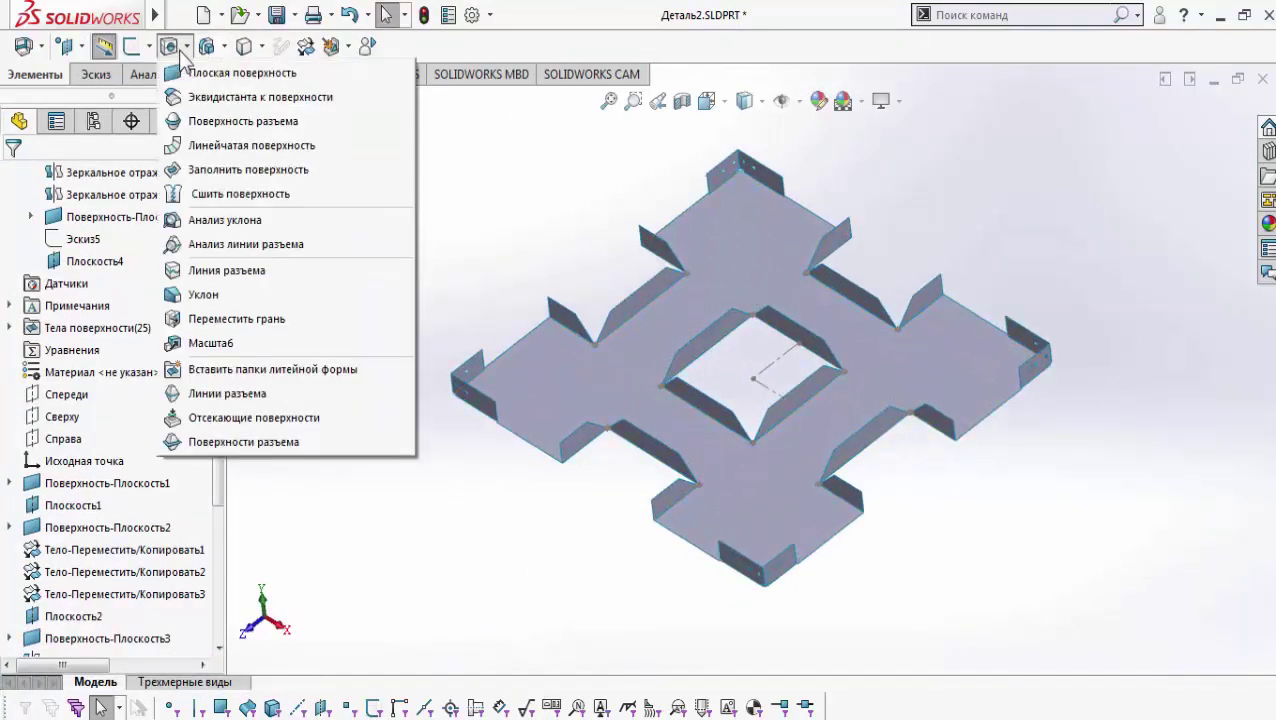
click(212, 197)
scroll(738, 318, up, 3)
drag(498, 194, 1004, 606)
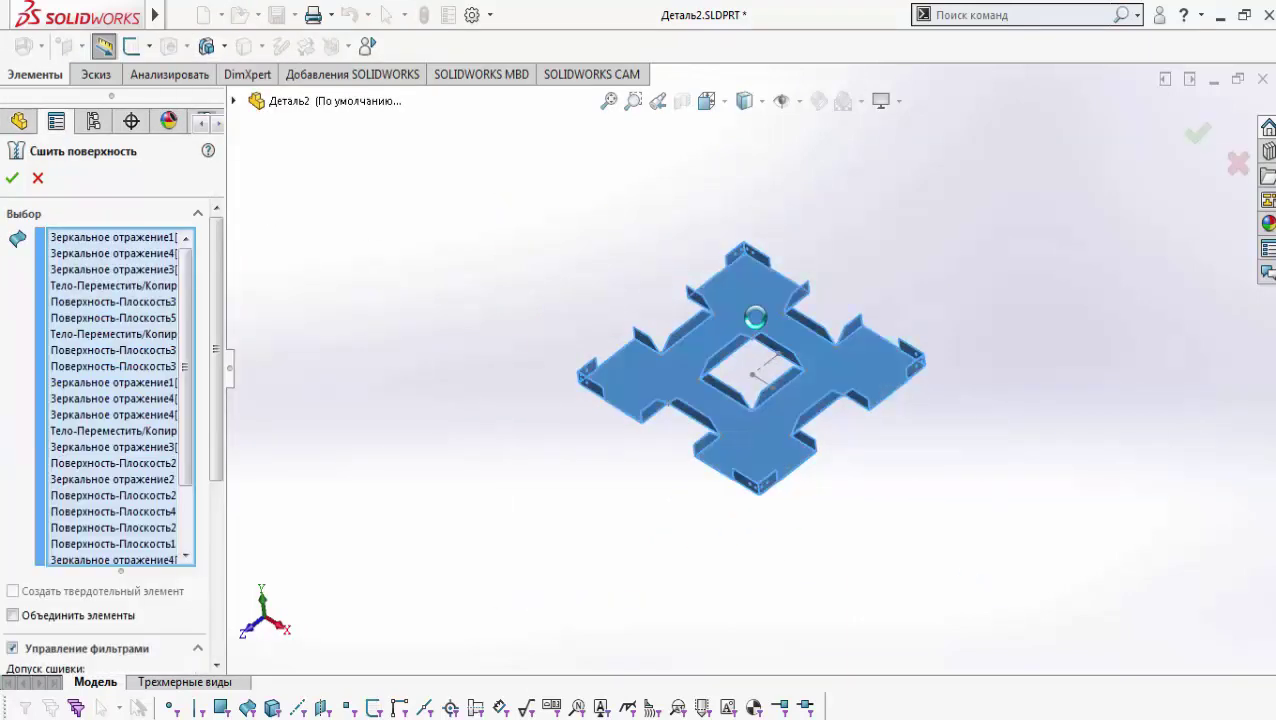
click(13, 180)
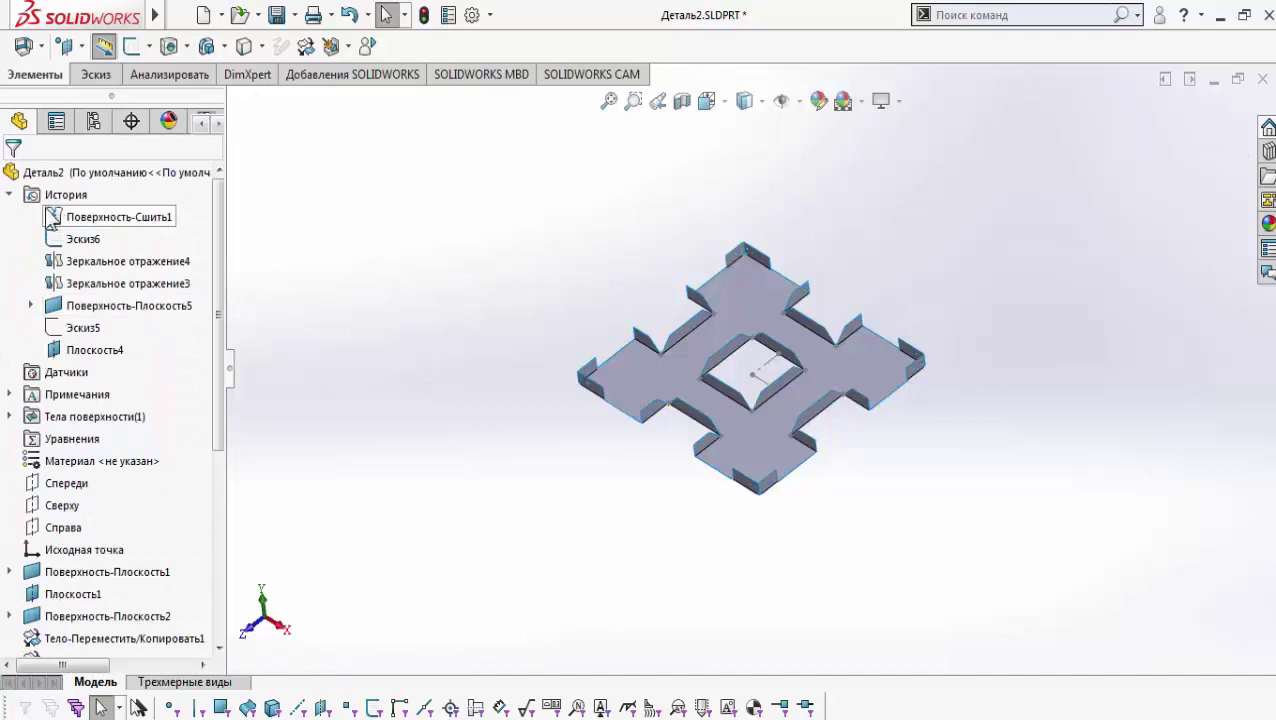
click(11, 195)
click(10, 257)
click(66, 287)
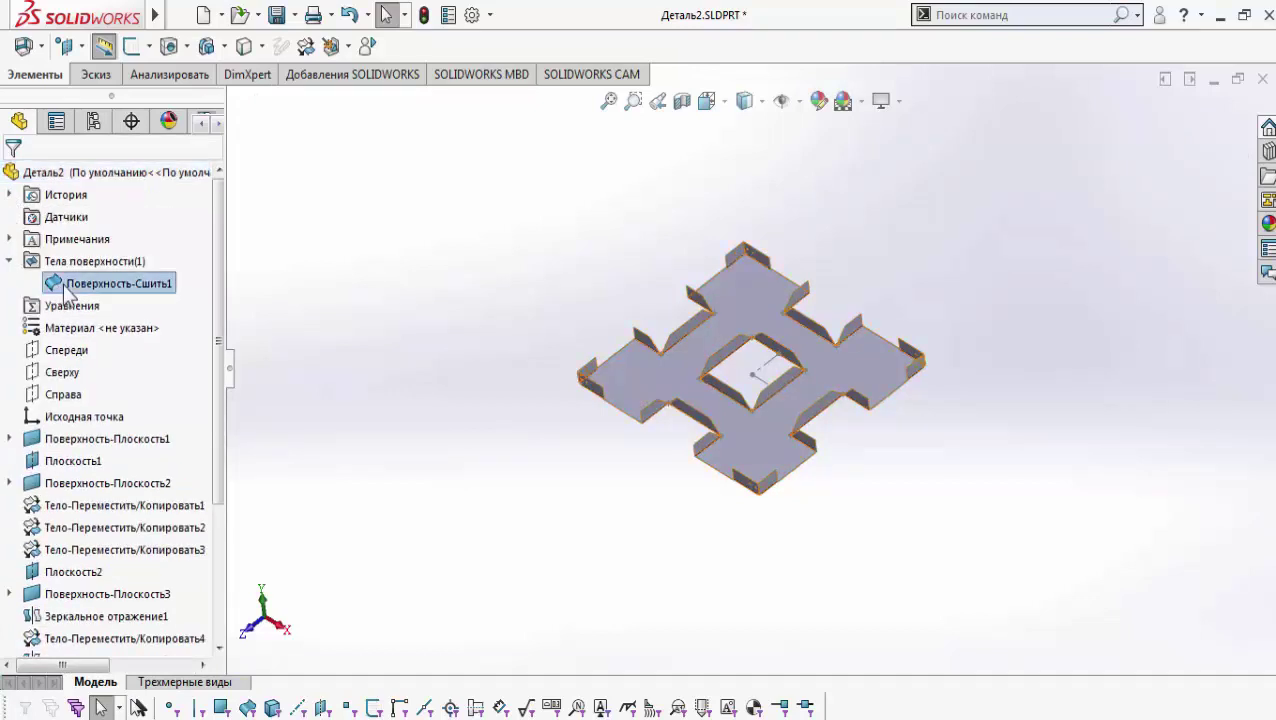
click(513, 271)
Step: Trim the knitted surface with the corner-circle sketch Эскиз6, keeping the sheet area outside the circles
scroll(184, 546, down, 3)
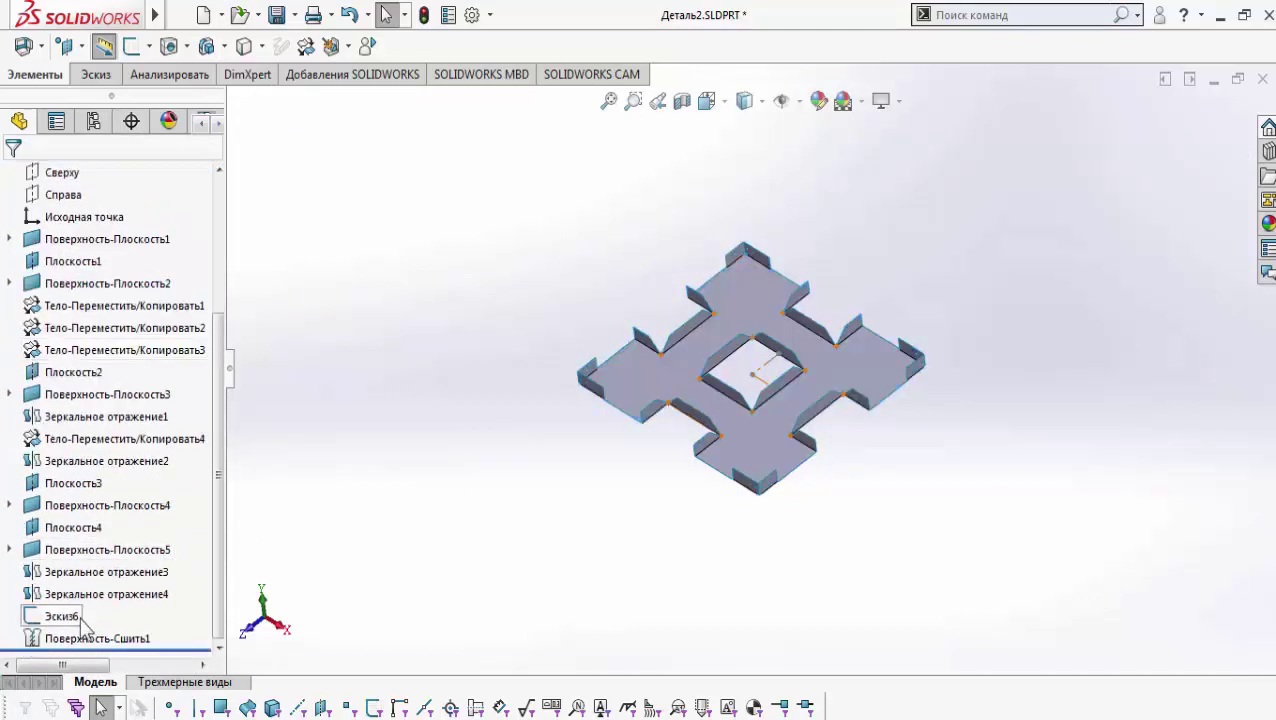
click(315, 15)
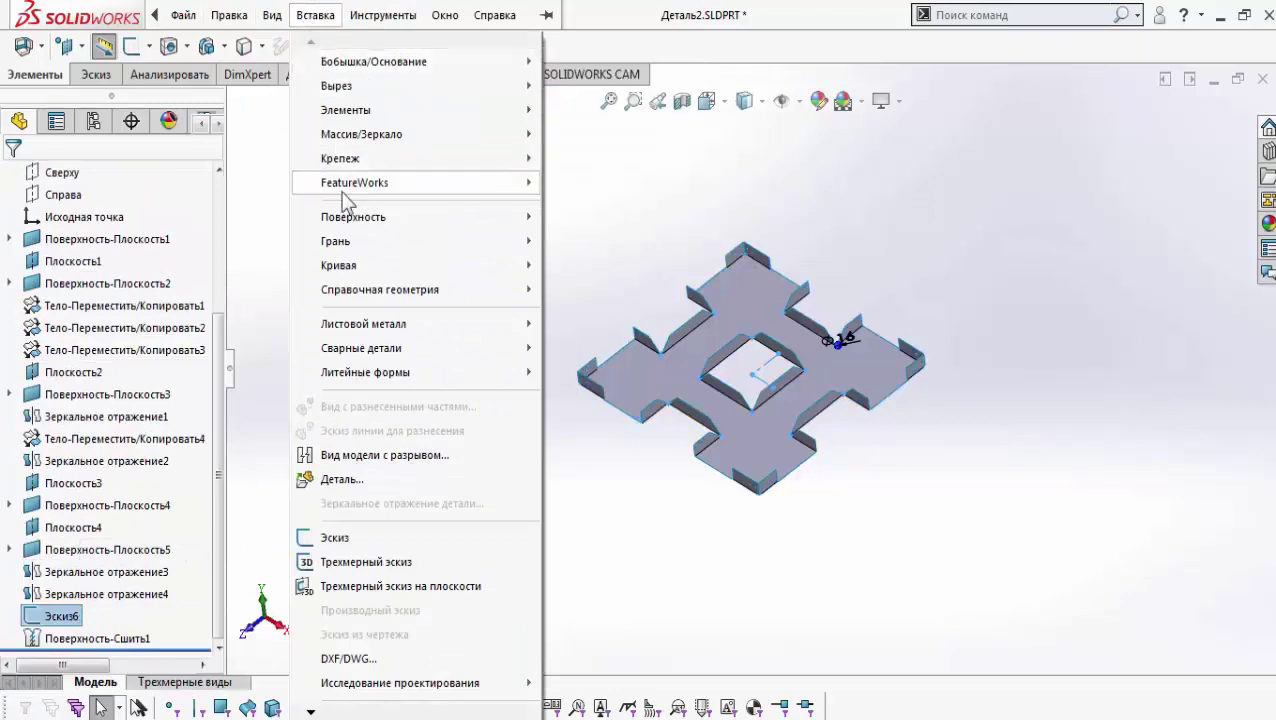
mouse_move(500, 217)
click(591, 627)
scroll(790, 400, down, 5)
click(775, 452)
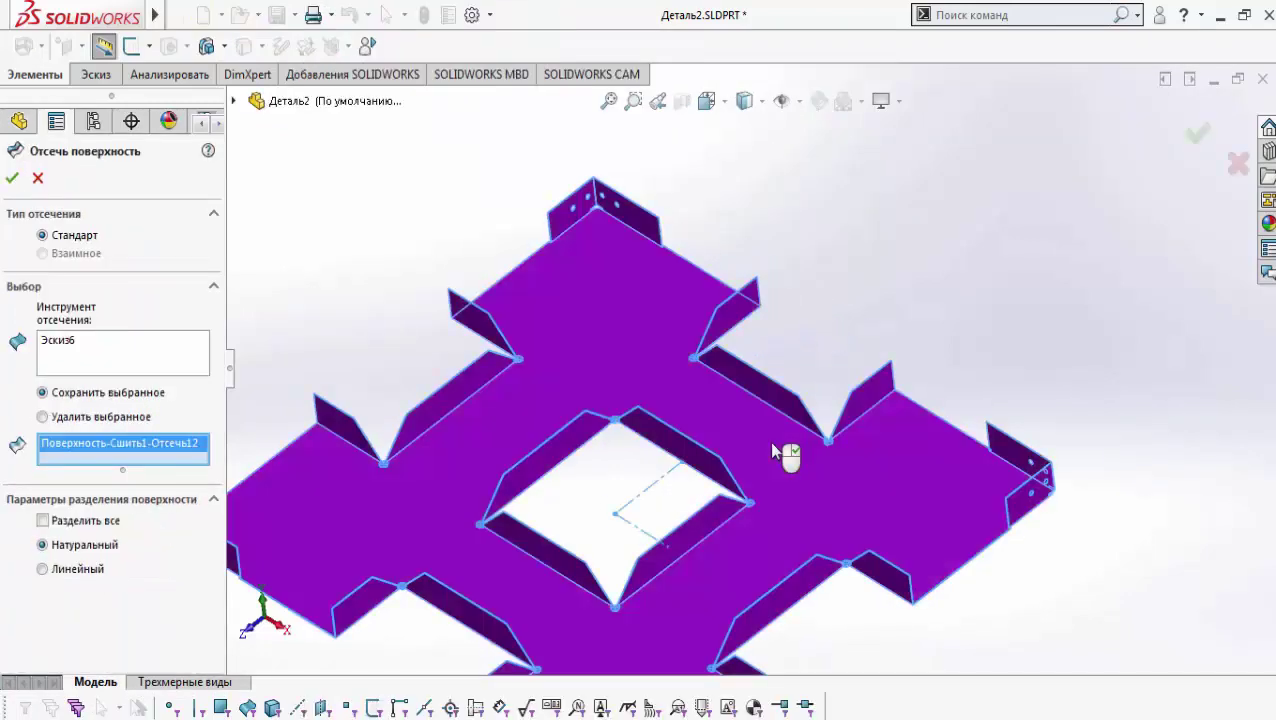
scroll(804, 412, down, 10)
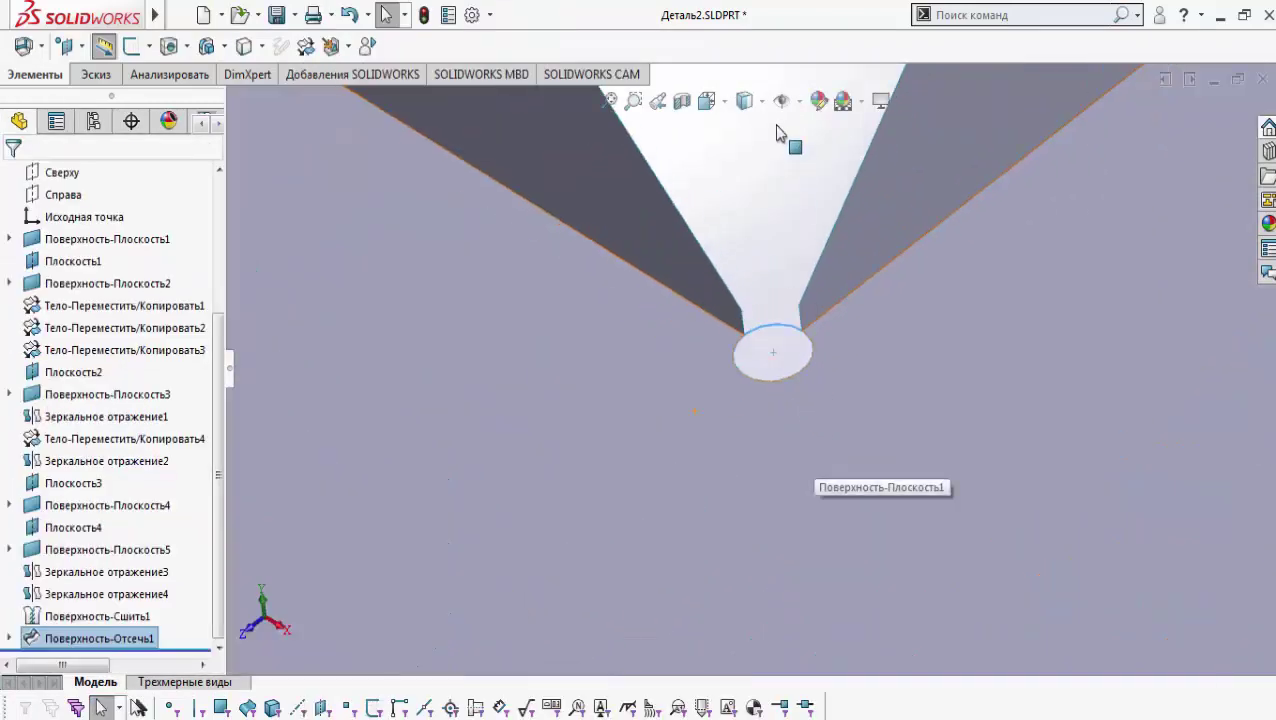
Step: Hide all auxiliary item types, such as sketches and reference marks, in the model view
click(781, 101)
scroll(767, 345, down, 5)
scroll(767, 380, up, 18)
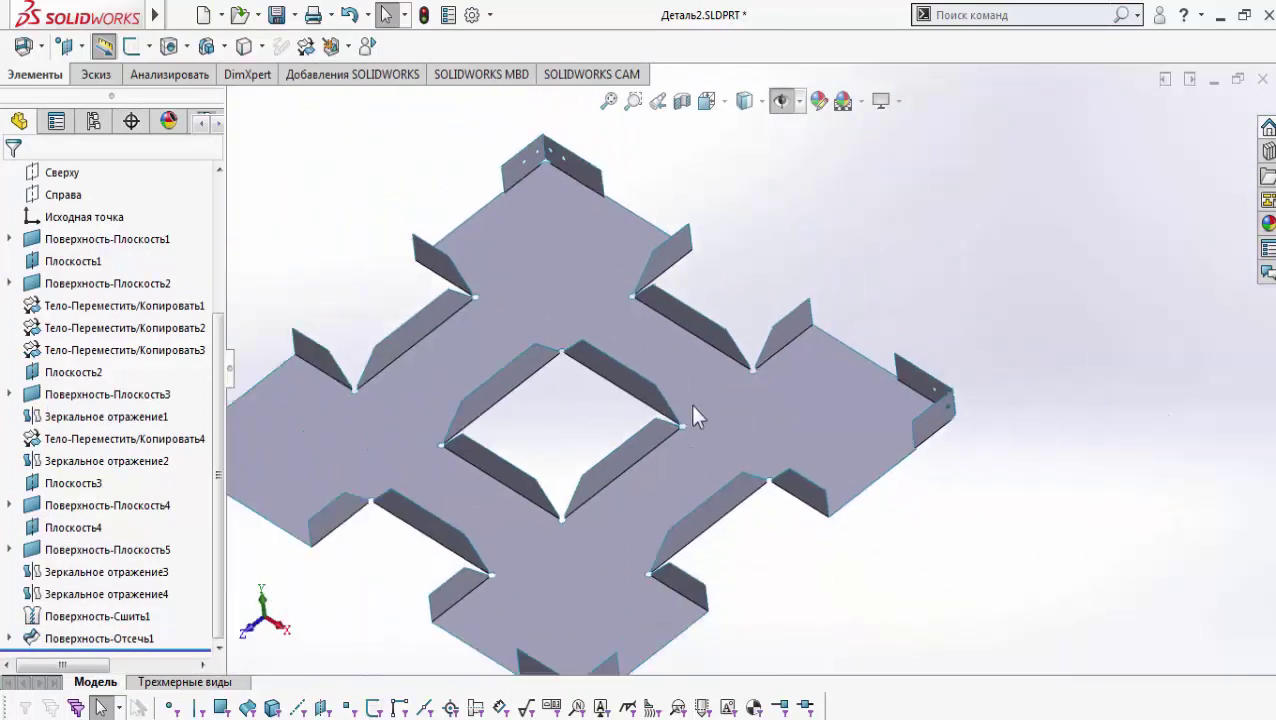
scroll(592, 428, down, 1)
Step: Start Convert to Sheet Metal with the base face fixed, 4 mm thickness and 4 mm radius, picking both bend edges at one holed corner
click(18, 48)
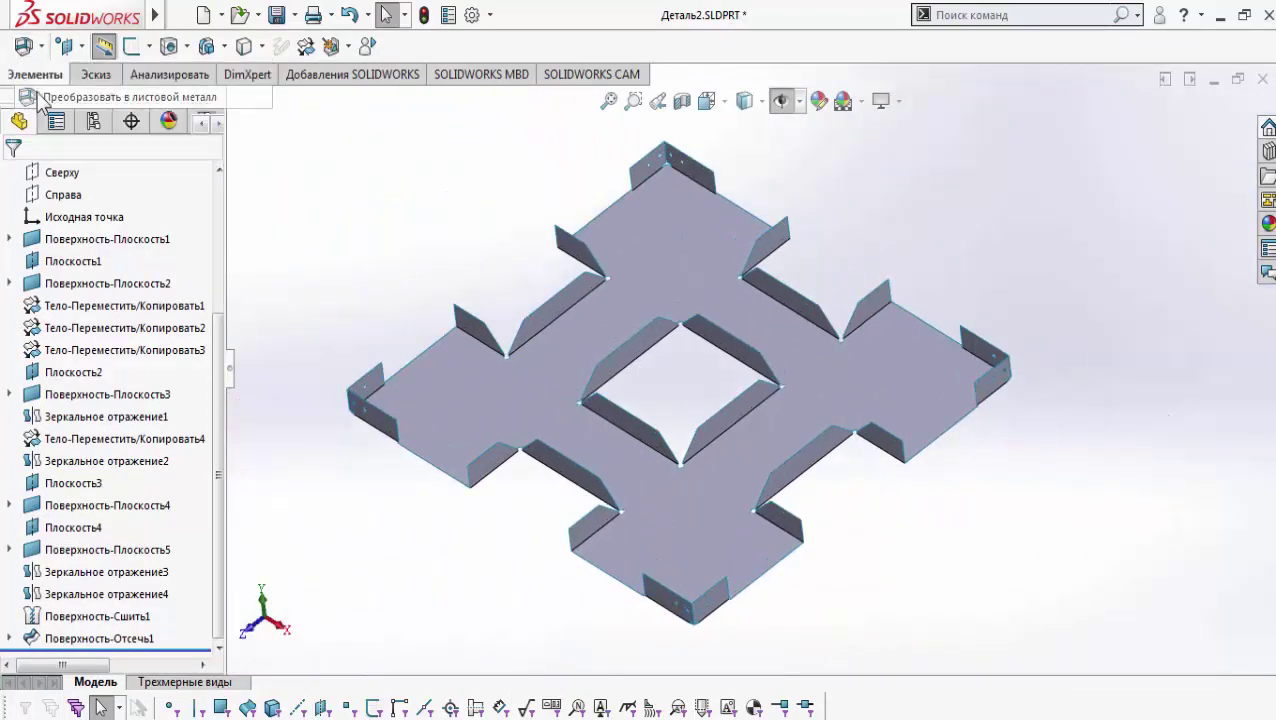
click(655, 275)
scroll(684, 208, down, 10)
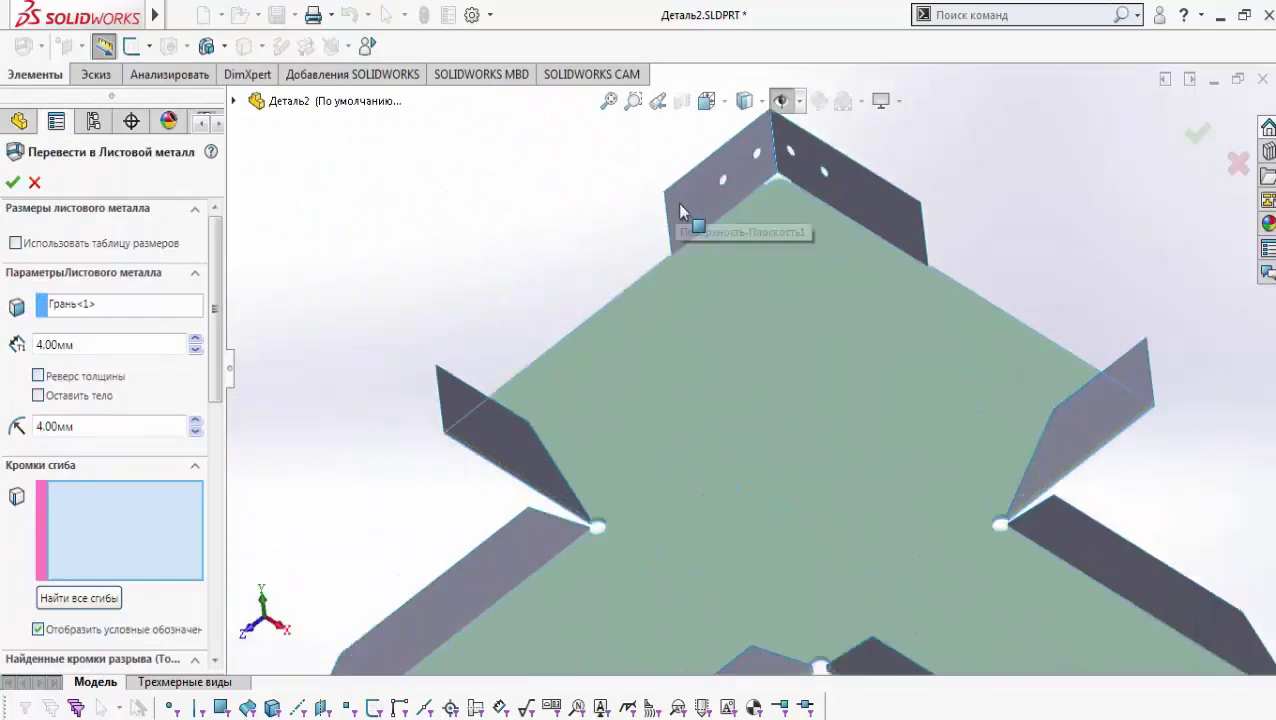
click(676, 372)
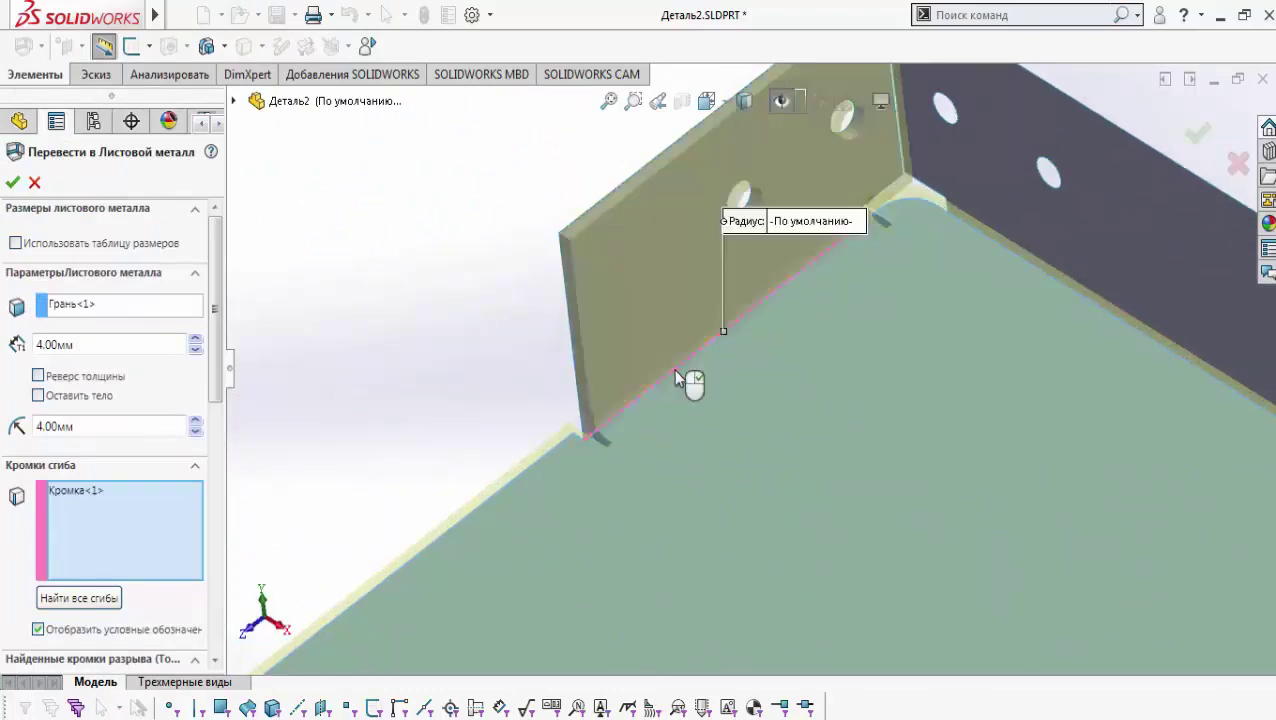
click(1033, 273)
Step: Set the conversion's automatic relief type to Скругленный (rounded)
drag(214, 326, 203, 592)
click(135, 345)
click(62, 620)
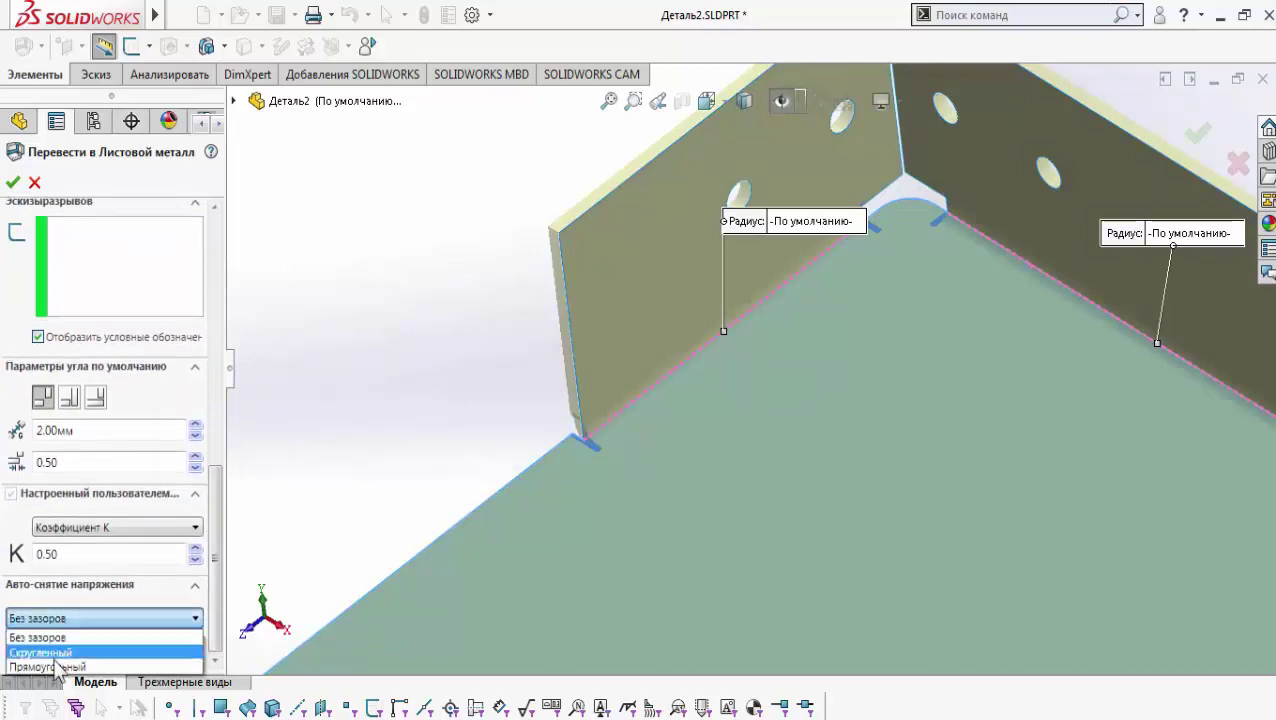
click(150, 666)
click(113, 618)
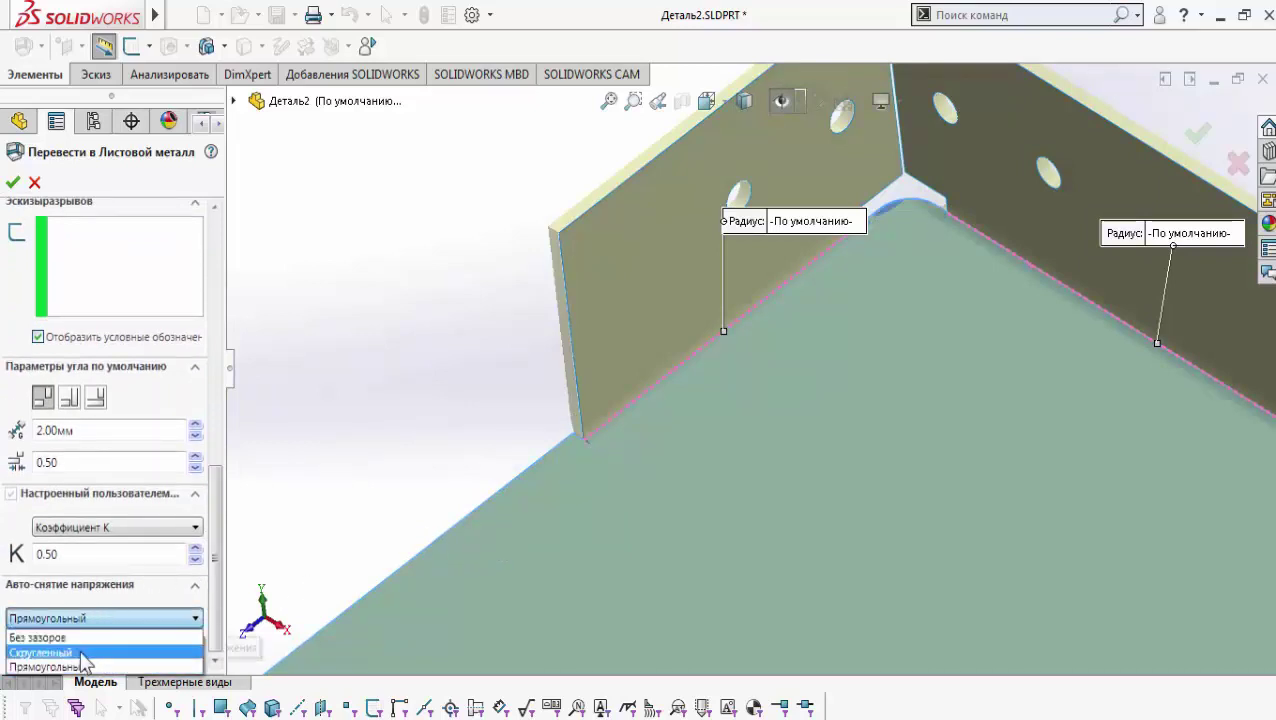
click(85, 652)
Step: Add the bend edges of the three flanges in the outer notch beside the first corner
middle_drag(755, 399, 660, 563)
scroll(636, 592, down, 4)
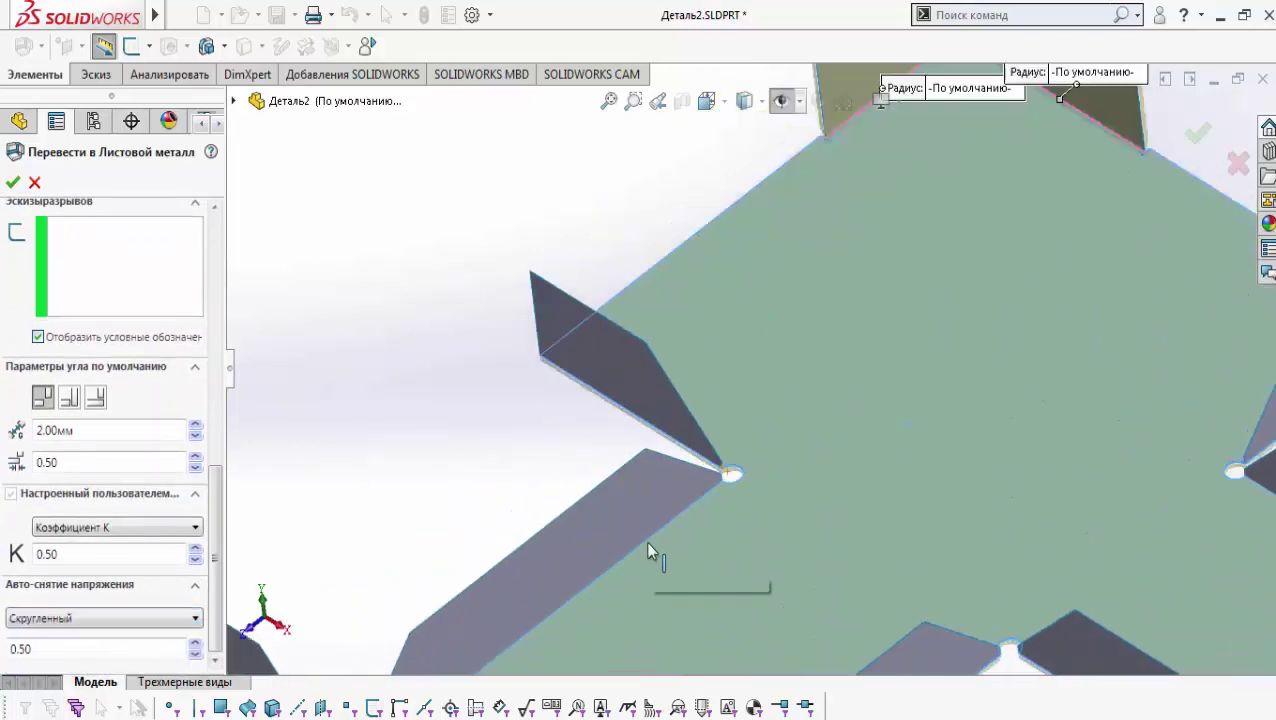
click(646, 542)
scroll(622, 556, up, 4)
scroll(544, 604, down, 3)
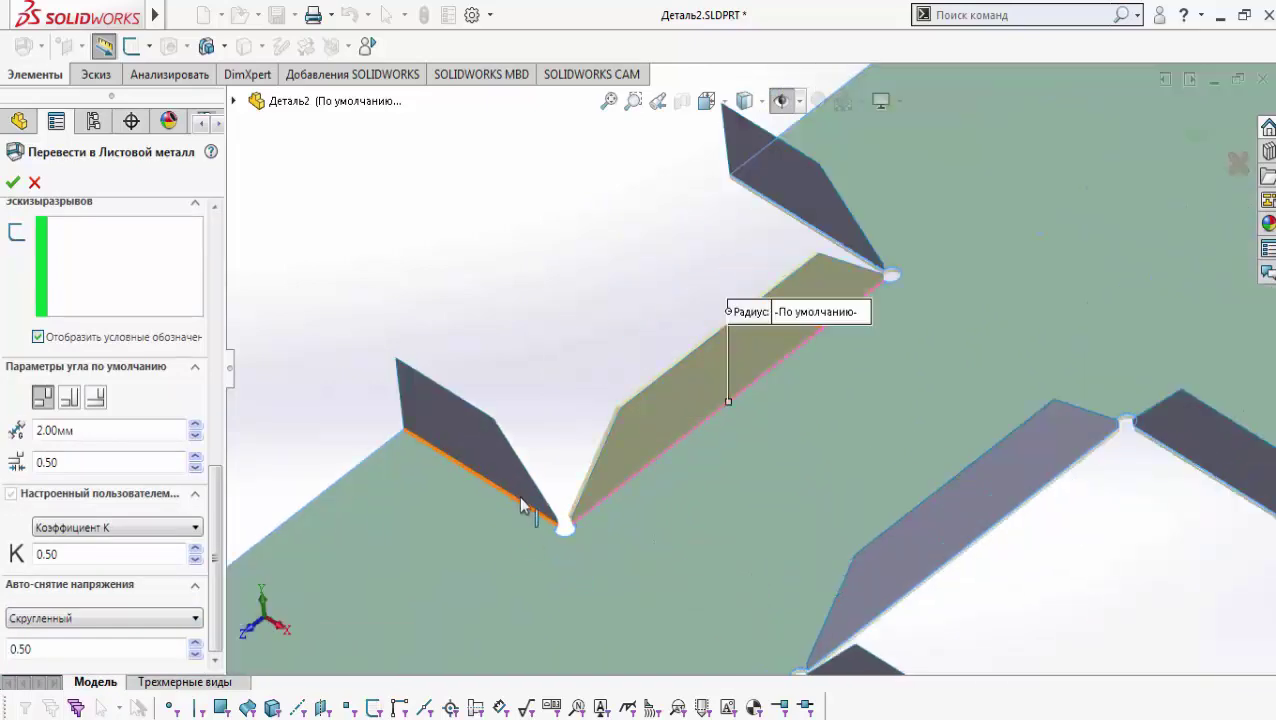
scroll(513, 503, up, 4)
middle_drag(860, 340, 612, 290)
scroll(826, 390, down, 3)
click(818, 400)
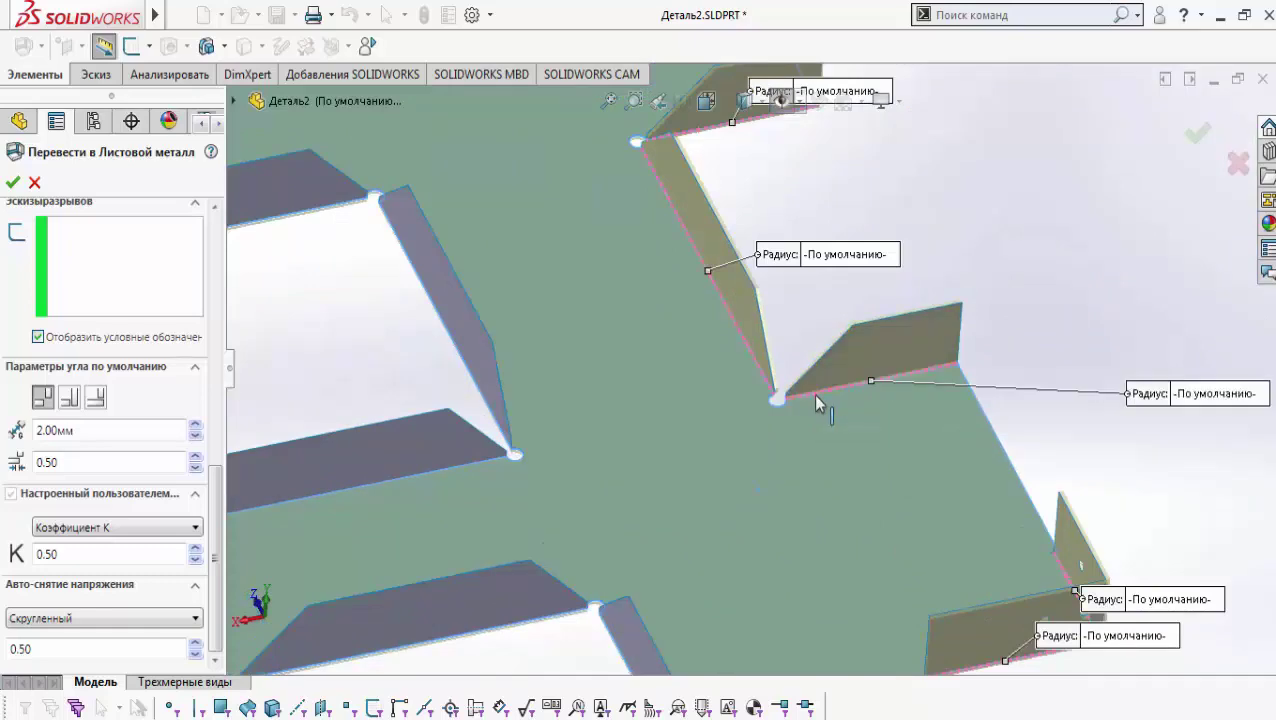
Step: Add the bend edges of the flanges around the central rectangular opening
click(423, 472)
scroll(450, 476, up, 4)
scroll(486, 390, down, 3)
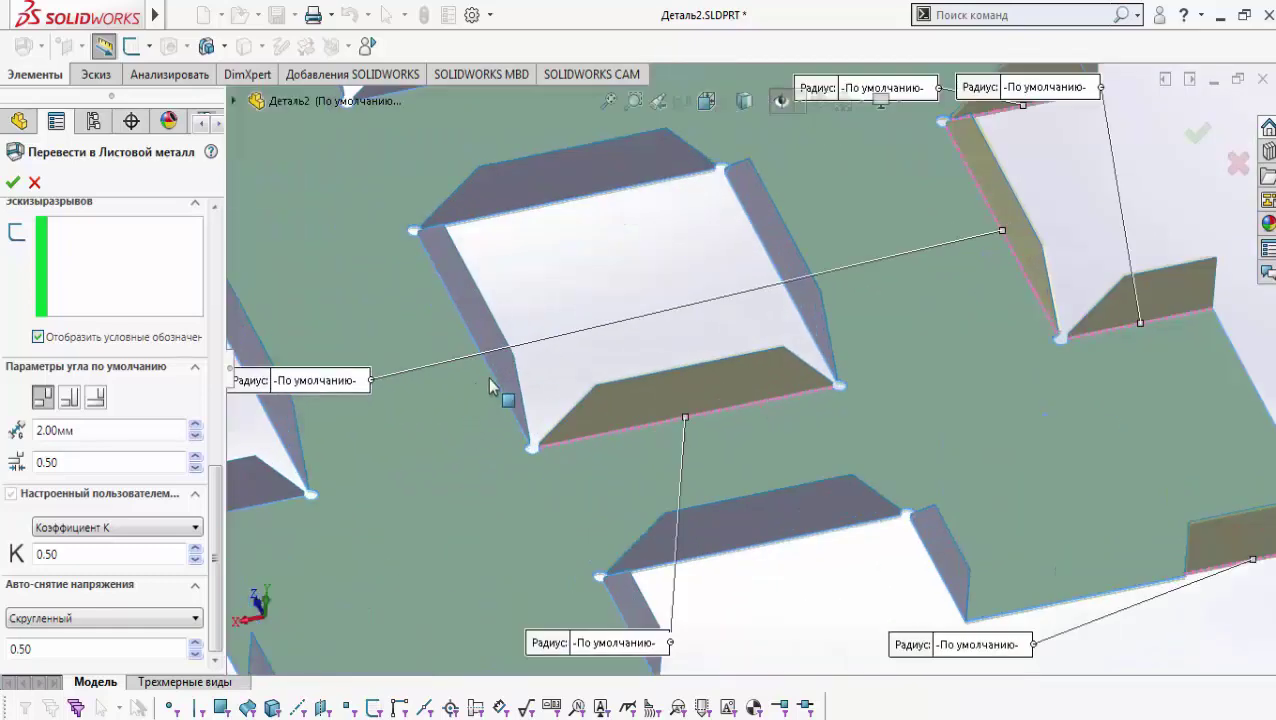
scroll(560, 398, up, 4)
middle_drag(562, 394, 690, 412)
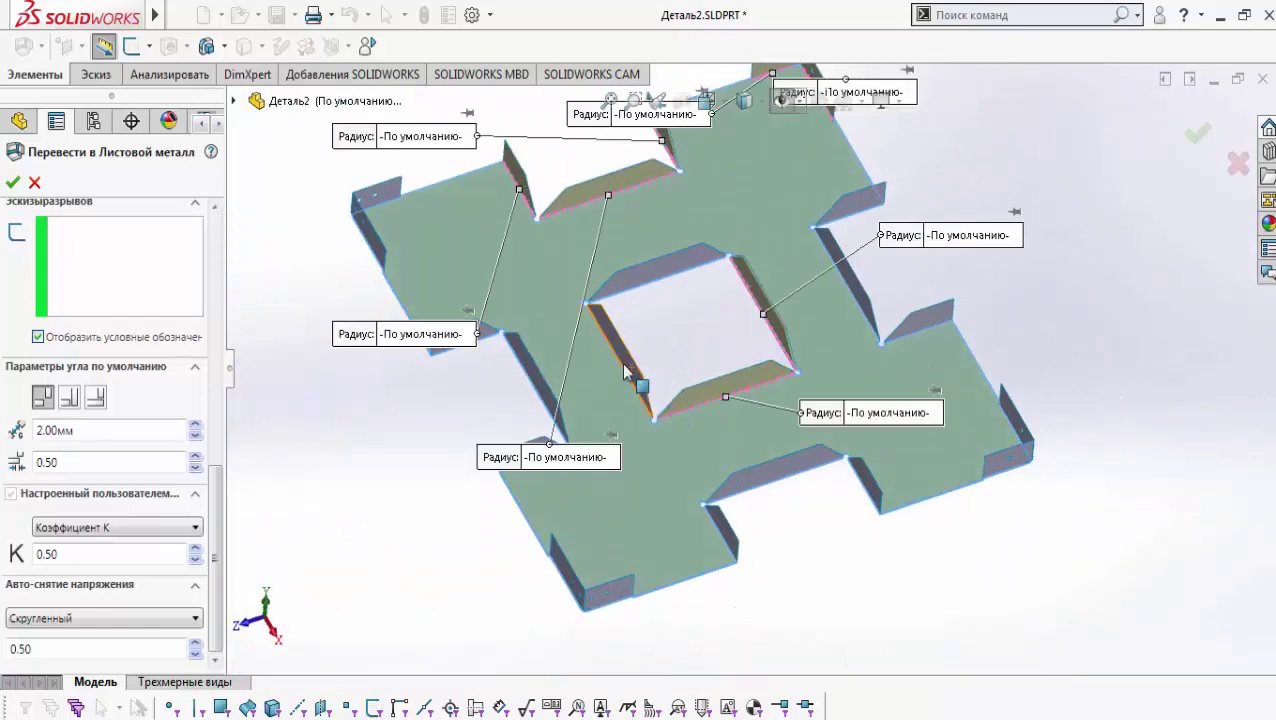
click(622, 369)
middle_drag(624, 369, 646, 395)
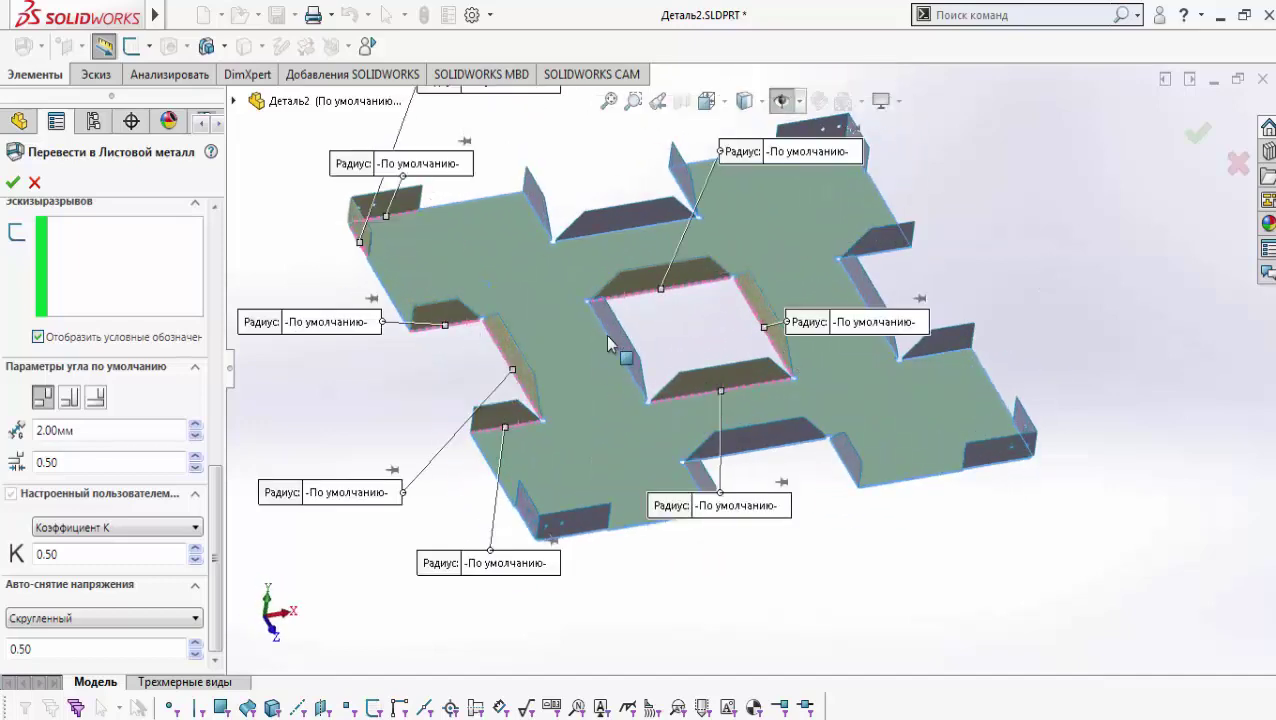
Step: Add the bend edges of the next outer notch's three flanges and of the two flanges at the adjacent holed corner
middle_drag(546, 240, 651, 288)
scroll(790, 180, down, 5)
scroll(784, 160, up, 5)
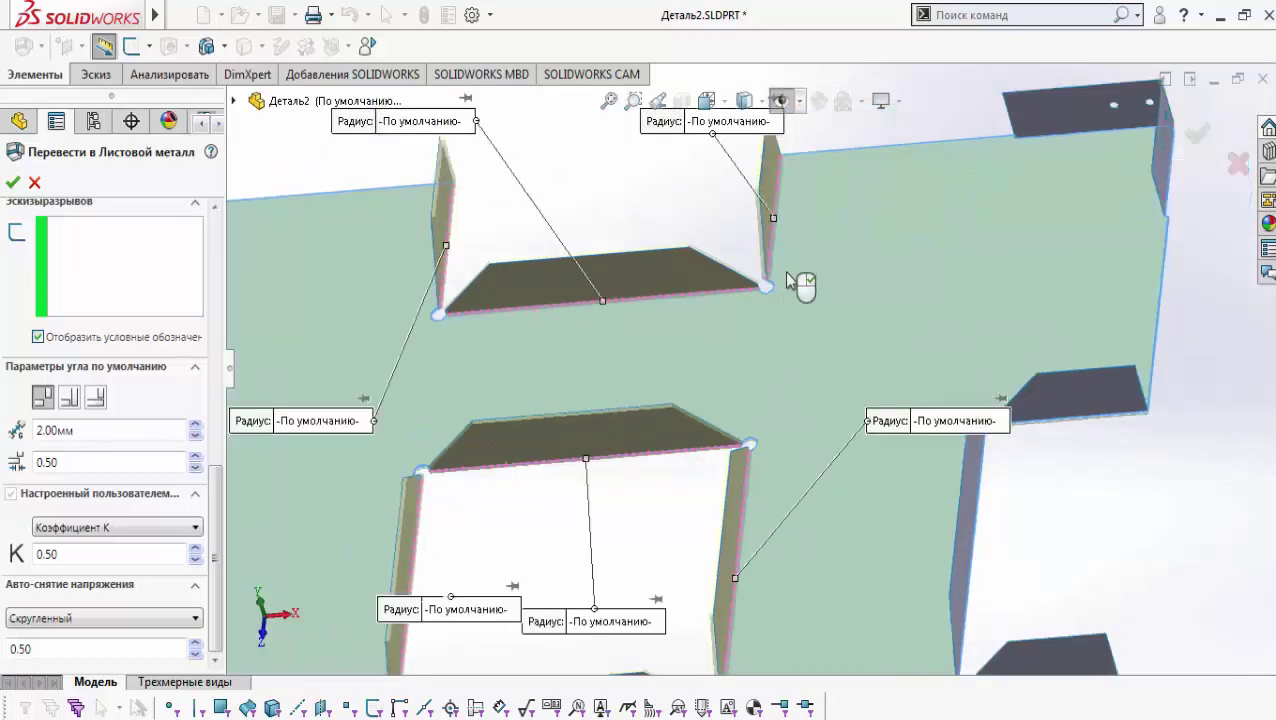
middle_drag(803, 282, 968, 290)
scroll(975, 280, down, 5)
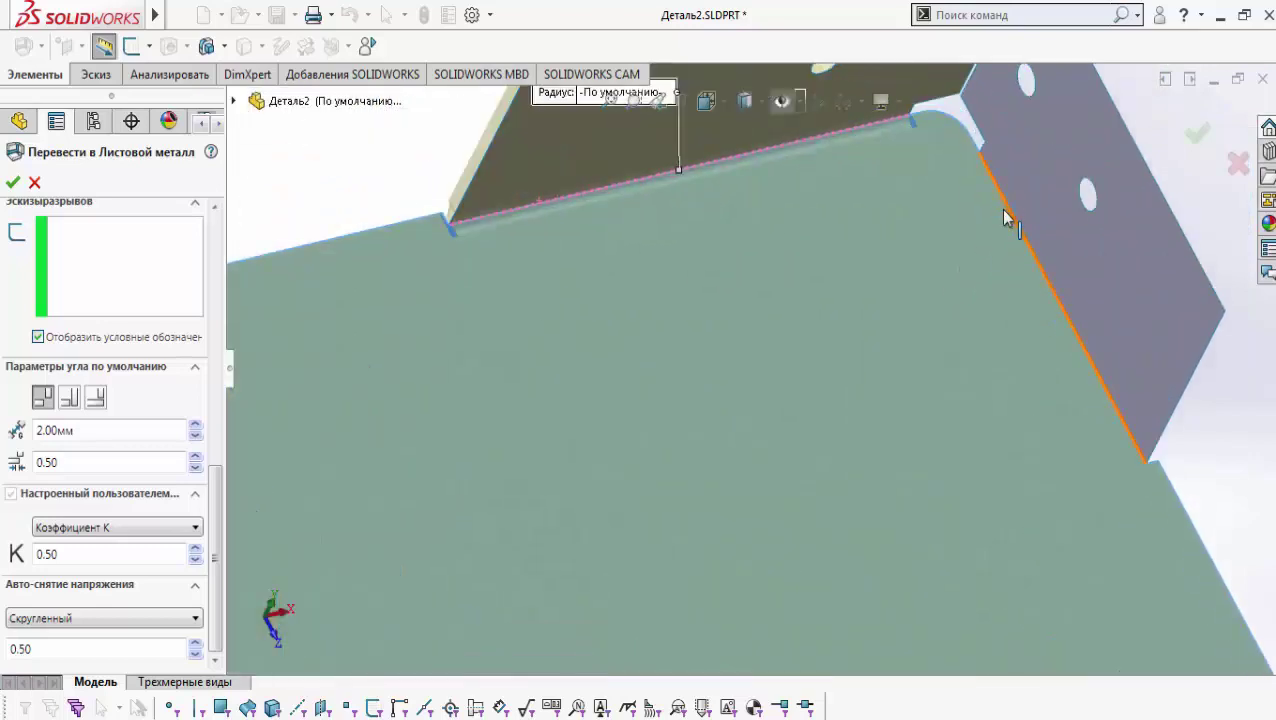
scroll(828, 392, up, 5)
Step: Add the bend edges of the long and short flanges in the third outer notch
scroll(800, 480, down, 6)
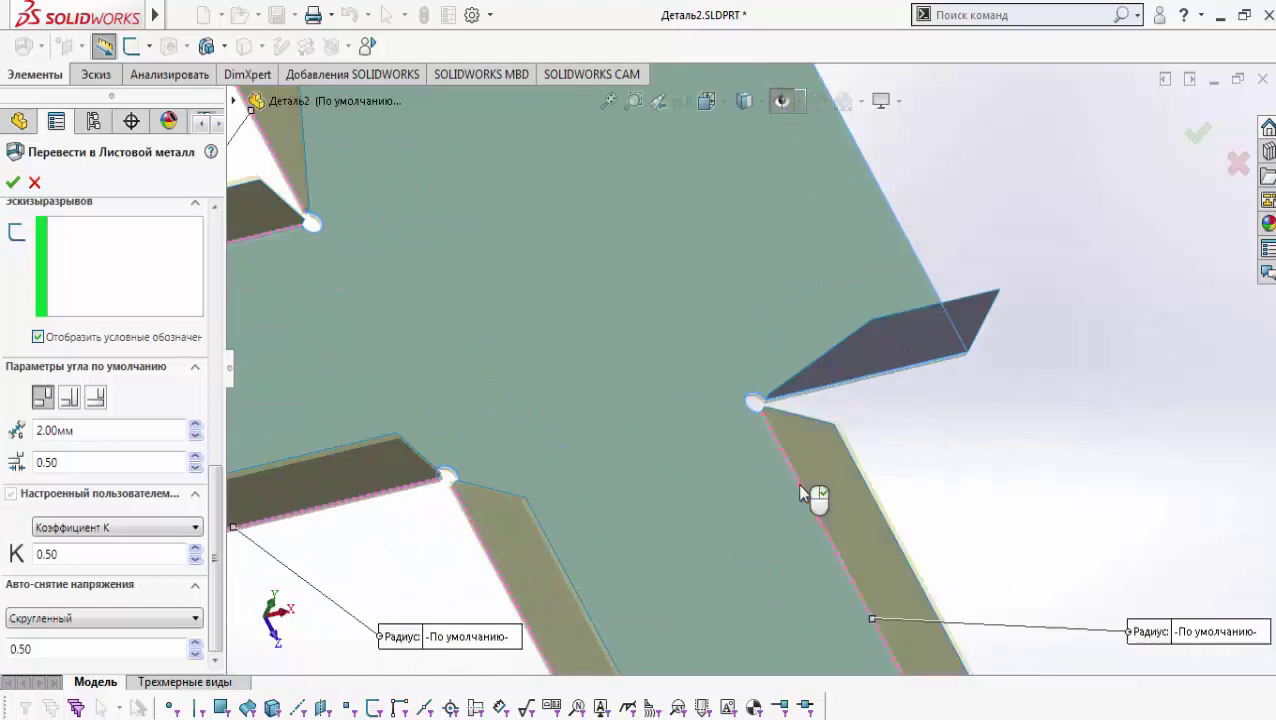
scroll(800, 489, up, 5)
scroll(872, 478, down, 5)
click(873, 490)
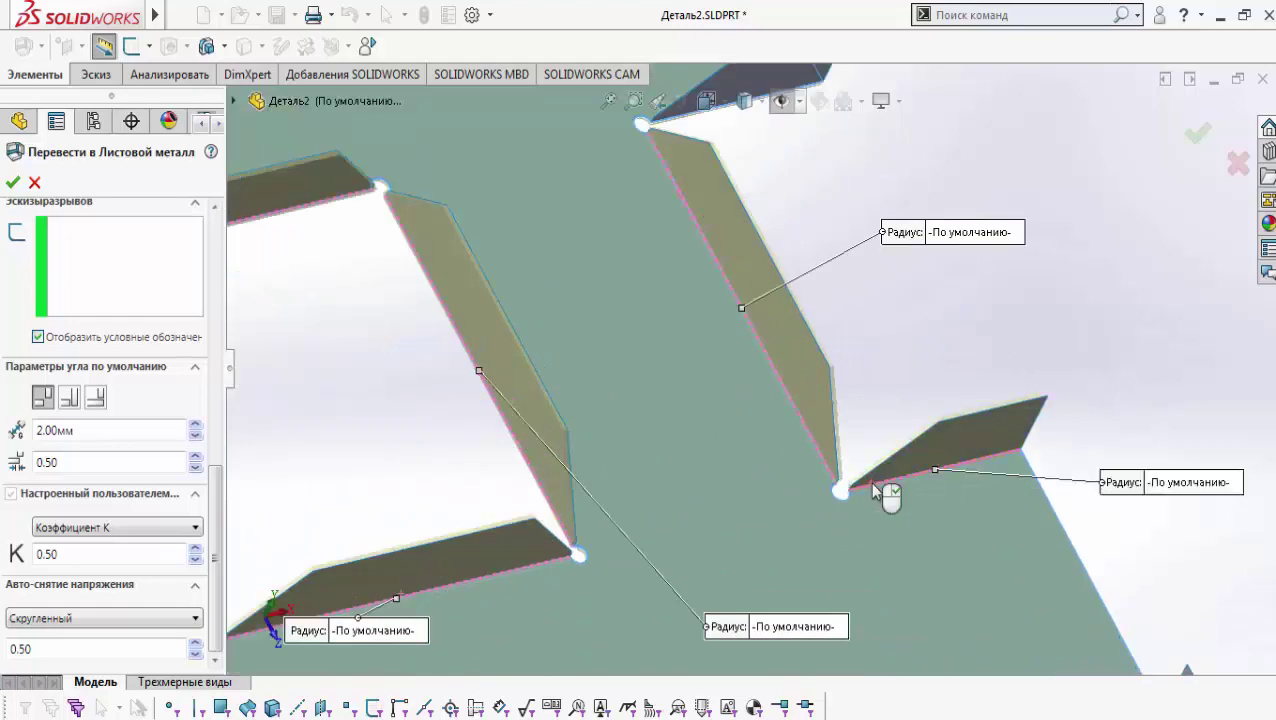
scroll(874, 491, up, 5)
middle_drag(872, 490, 811, 481)
scroll(524, 272, down, 3)
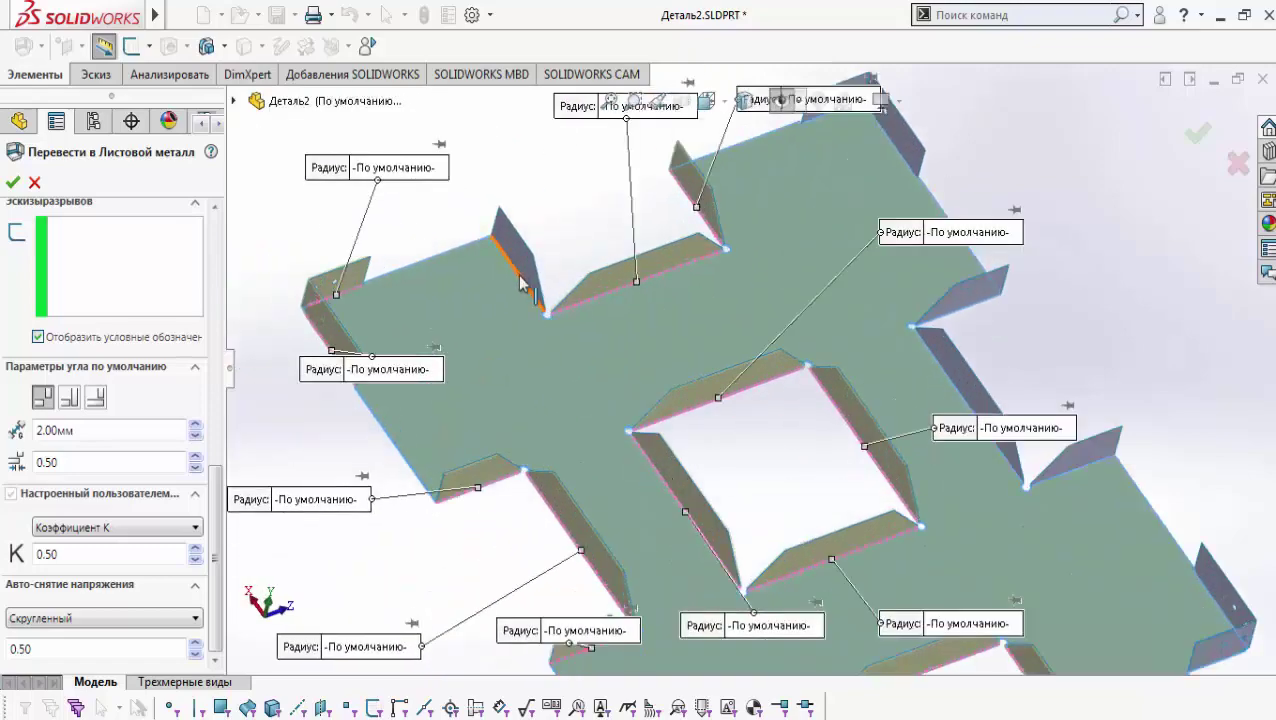
Step: Add the bend edges of the following holed corner's two flanges and of the flanges in the fourth outer notch
scroll(652, 361, up, 4)
scroll(800, 205, down, 6)
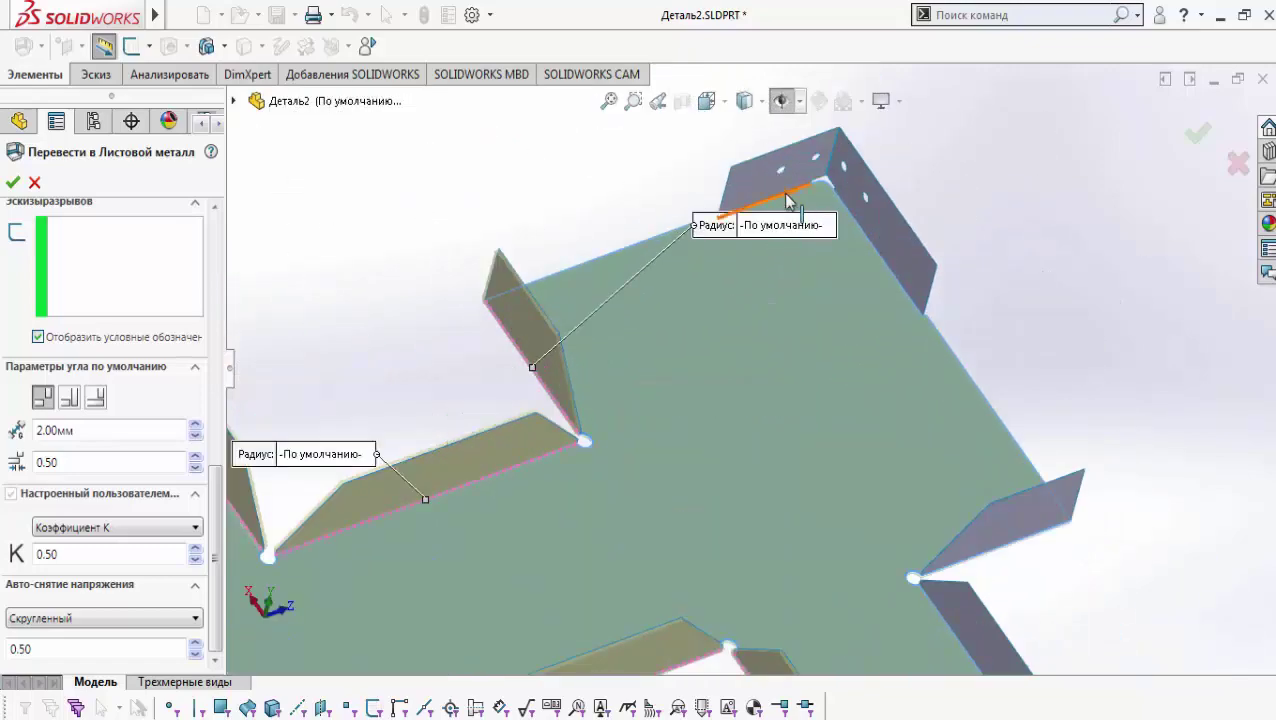
click(787, 200)
scroll(852, 228, up, 5)
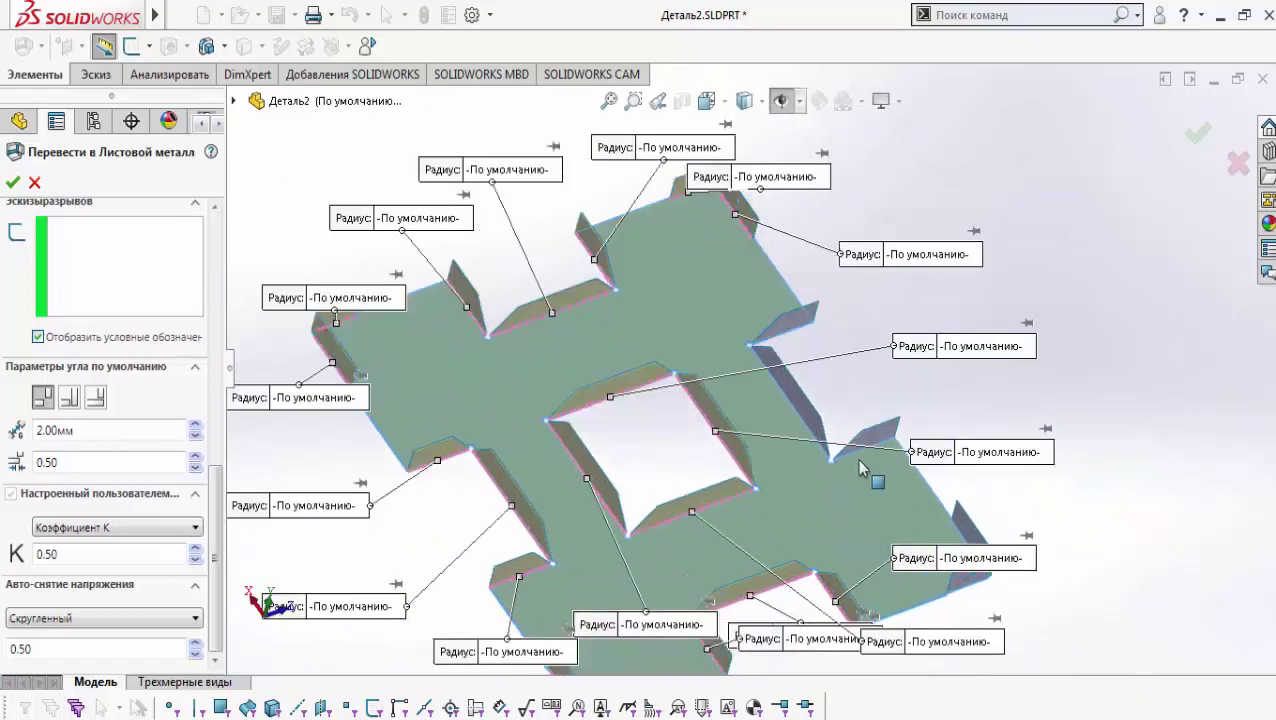
scroll(846, 445, down, 5)
click(799, 445)
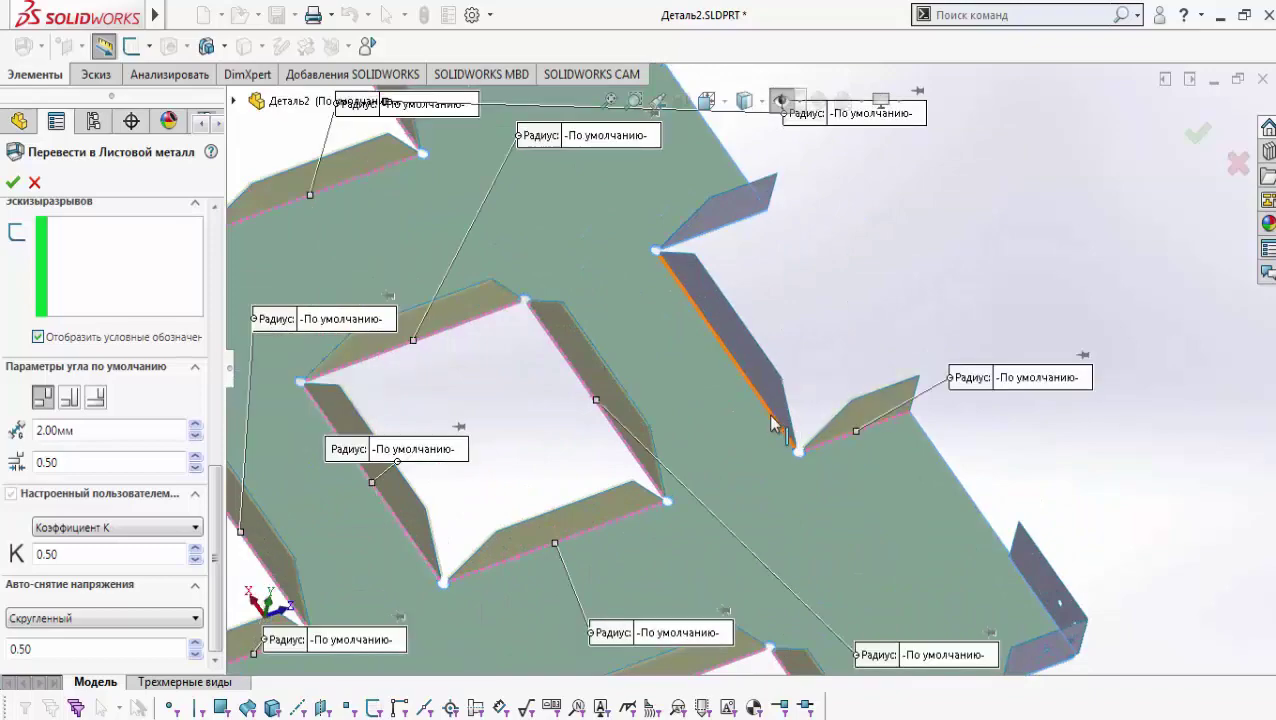
click(778, 422)
scroll(731, 290, up, 3)
middle_drag(731, 290, 862, 288)
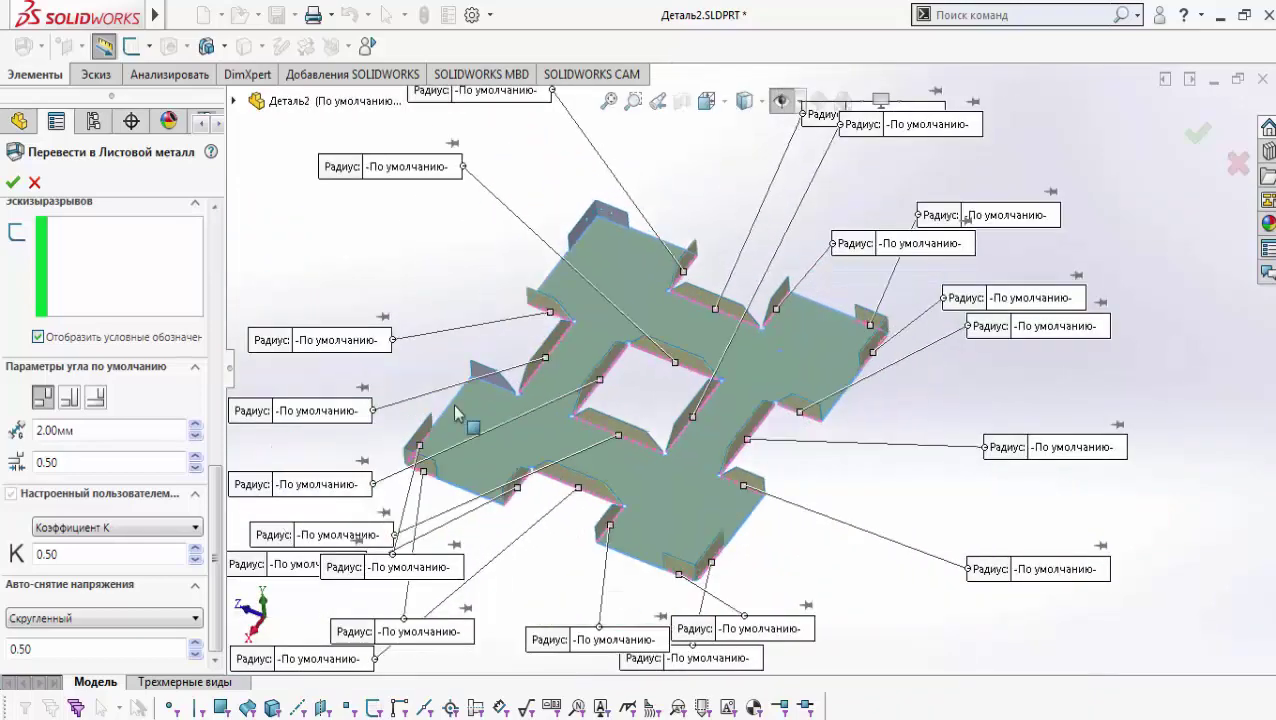
Step: Add the bend edges of the two flanges at the last holed corner, complete the sheet metal conversion and save the part
scroll(467, 419, down, 2)
scroll(686, 228, down, 5)
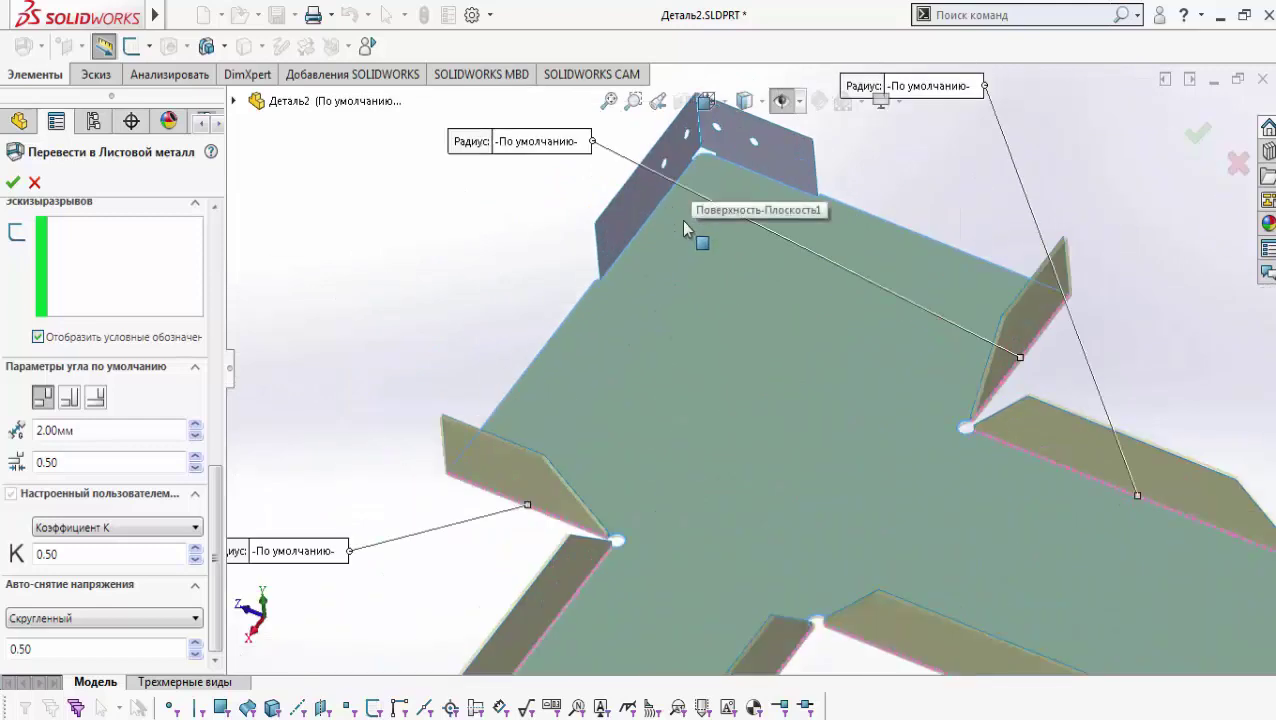
click(667, 207)
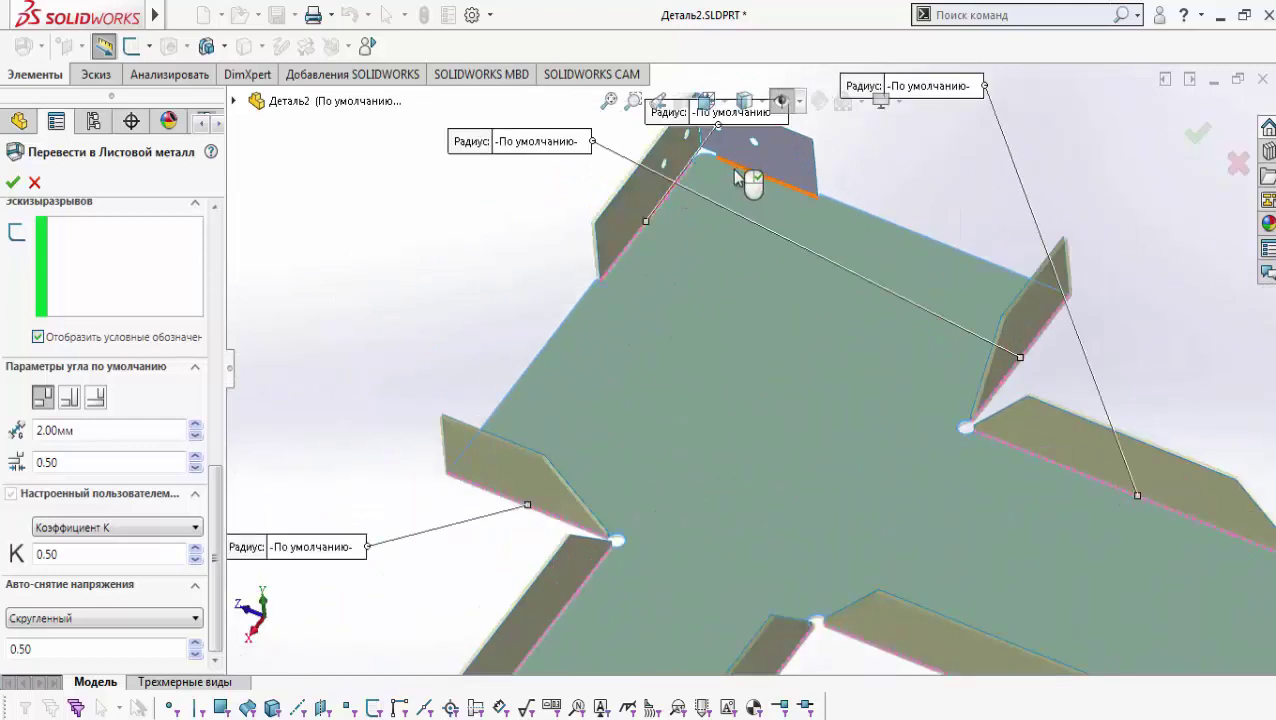
click(738, 178)
scroll(755, 262, up, 5)
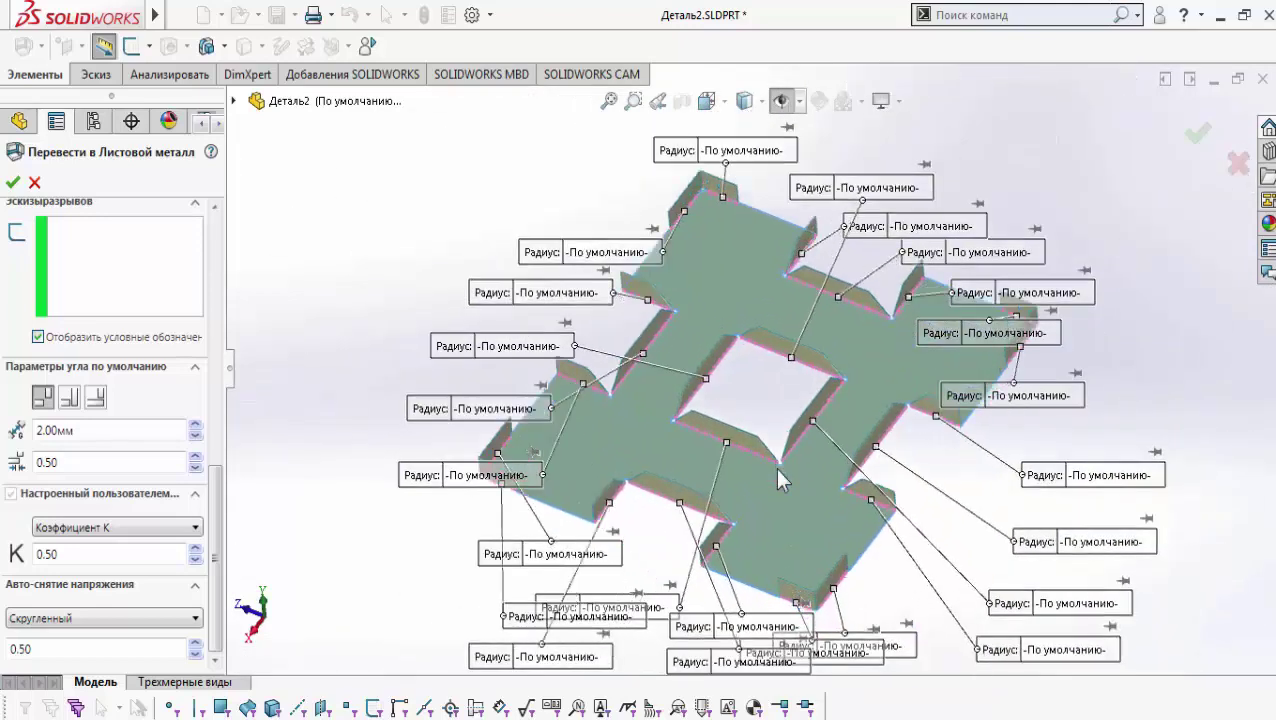
scroll(782, 480, down, 1)
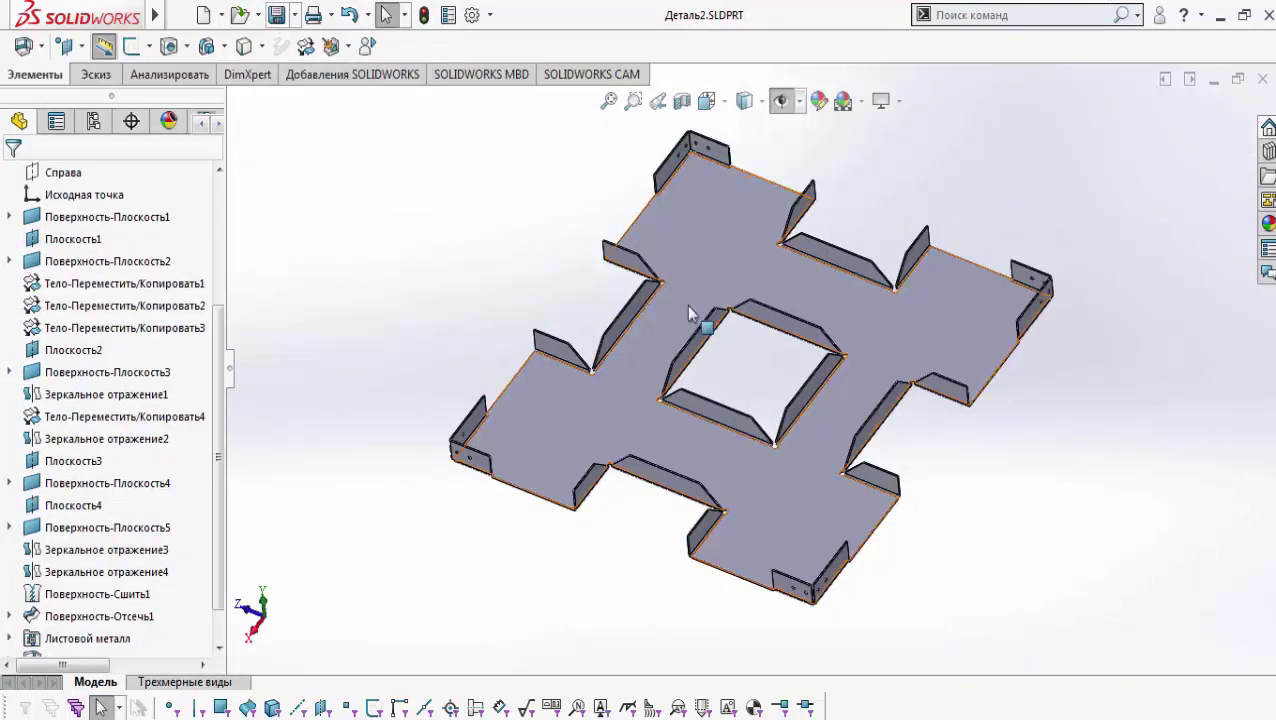
Step: Examine the converted part's bends, notch relief holes and the gap between the corner flanges from inside and outside
scroll(692, 330, down, 8)
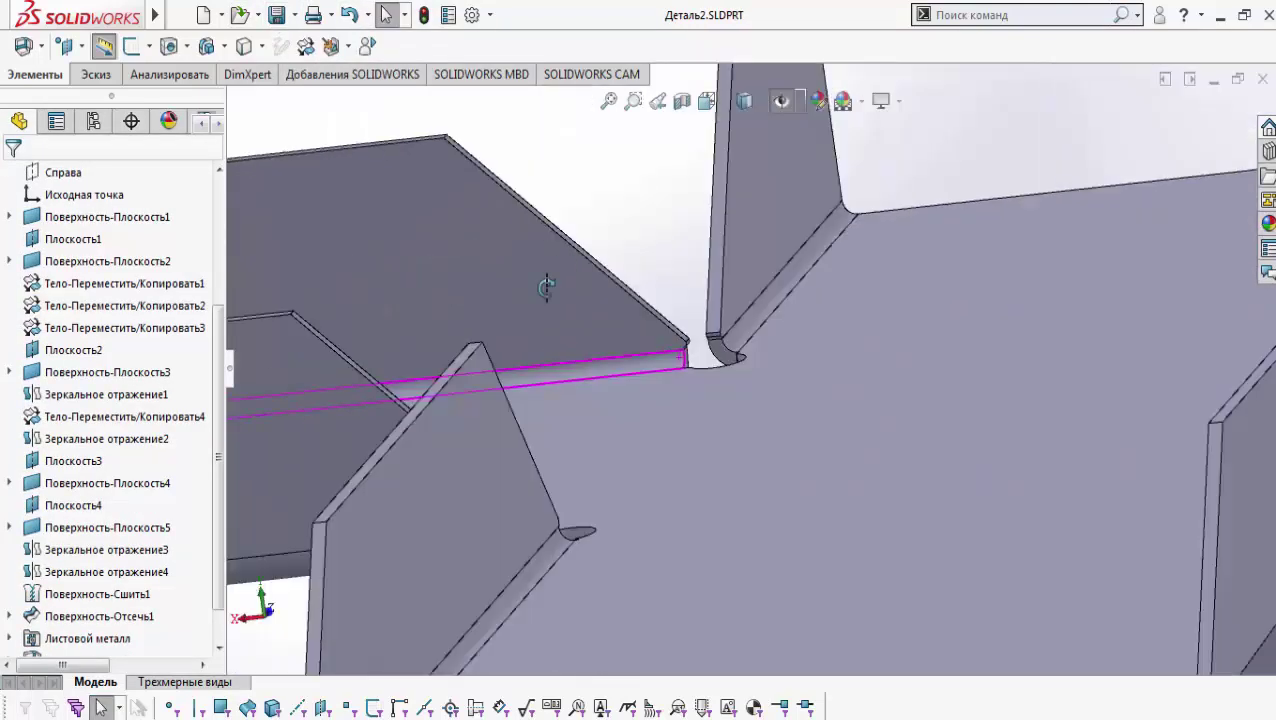
middle_drag(546, 287, 756, 386)
scroll(757, 387, up, 4)
scroll(888, 410, down, 2)
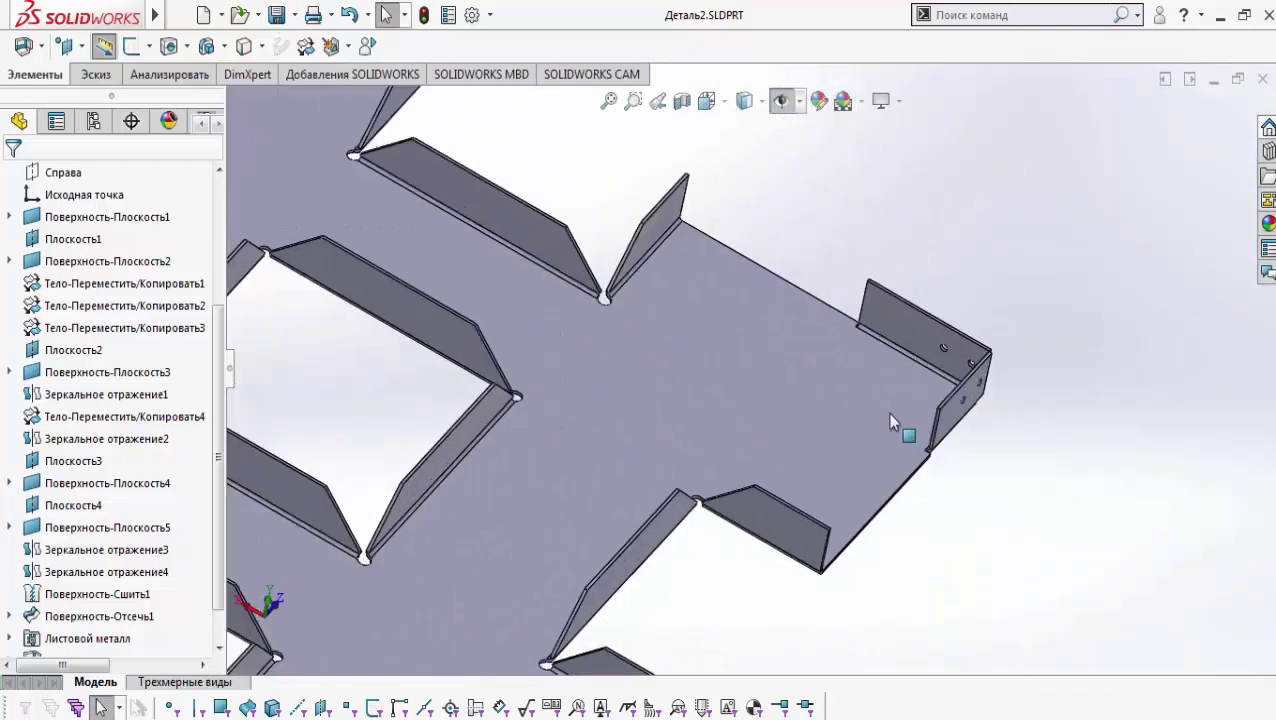
middle_click(889, 402)
middle_drag(889, 402, 968, 490)
scroll(930, 290, down, 9)
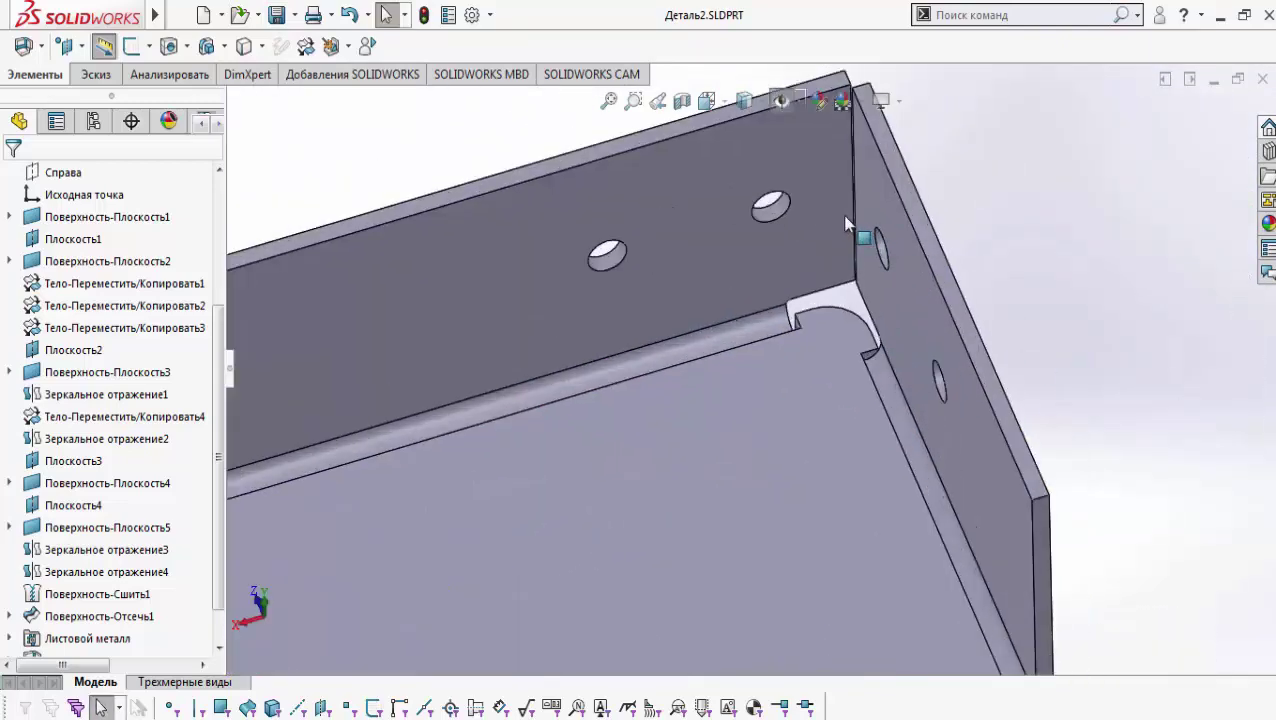
scroll(843, 236, up, 3)
middle_click(797, 206)
middle_drag(797, 206, 991, 211)
scroll(85, 283, up, 3)
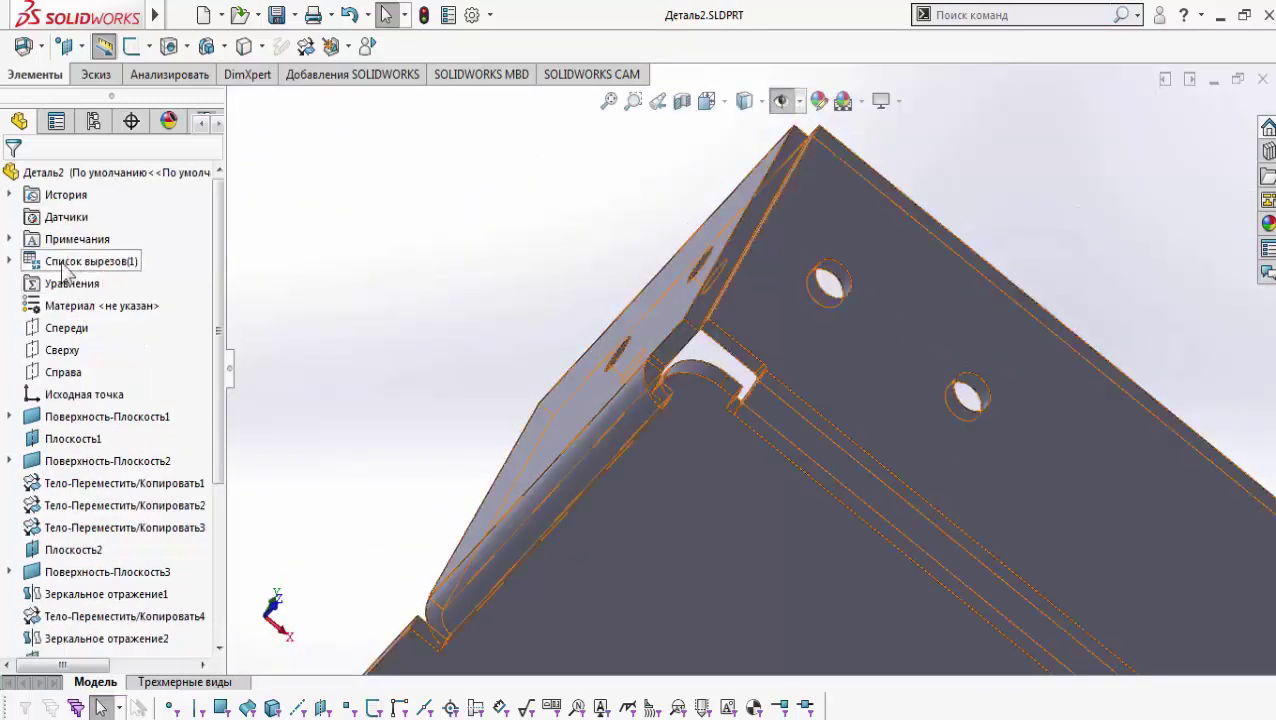
Step: Assign the material Простая углеродистая сталь to the part
click(110, 305)
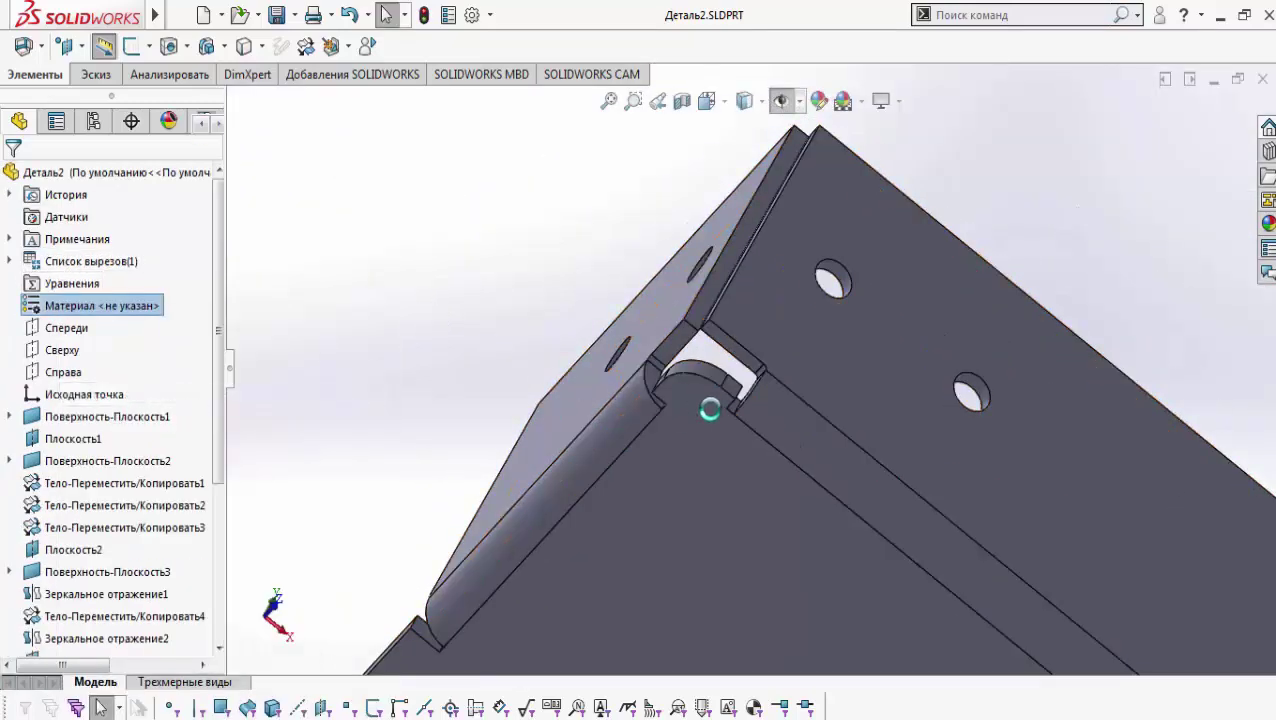
scroll(775, 482, up, 10)
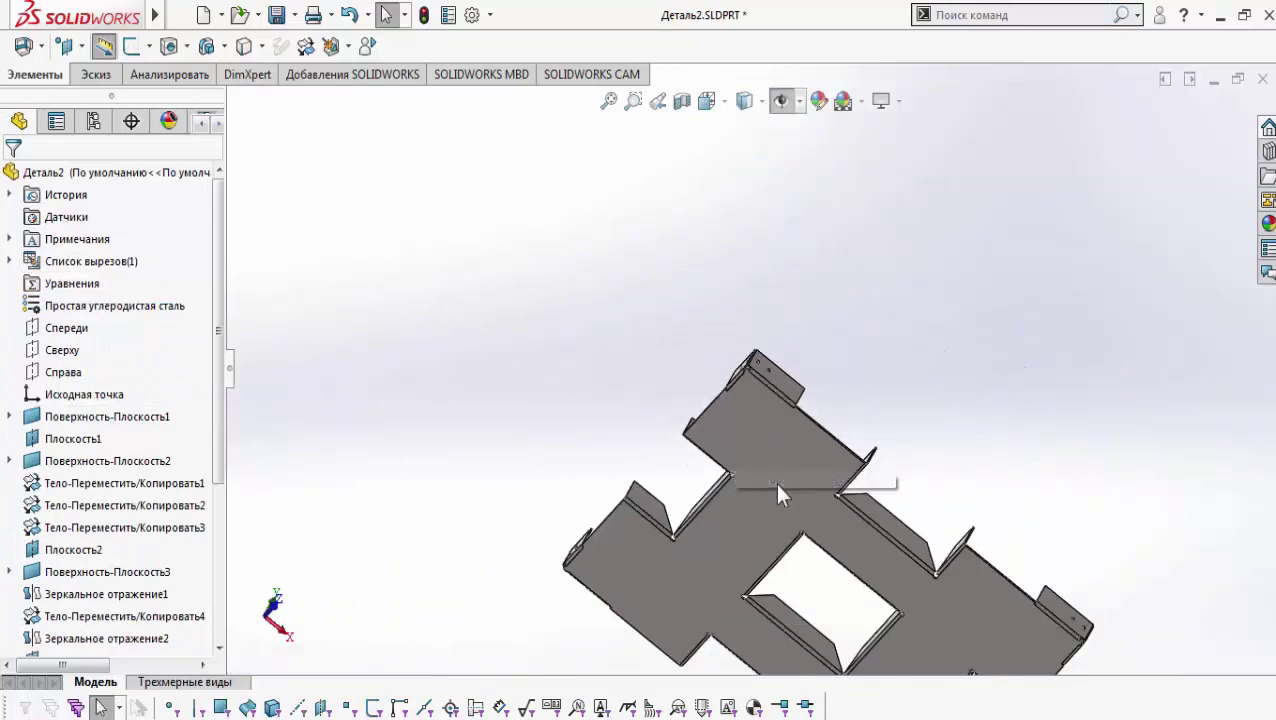
middle_drag(775, 482, 552, 467)
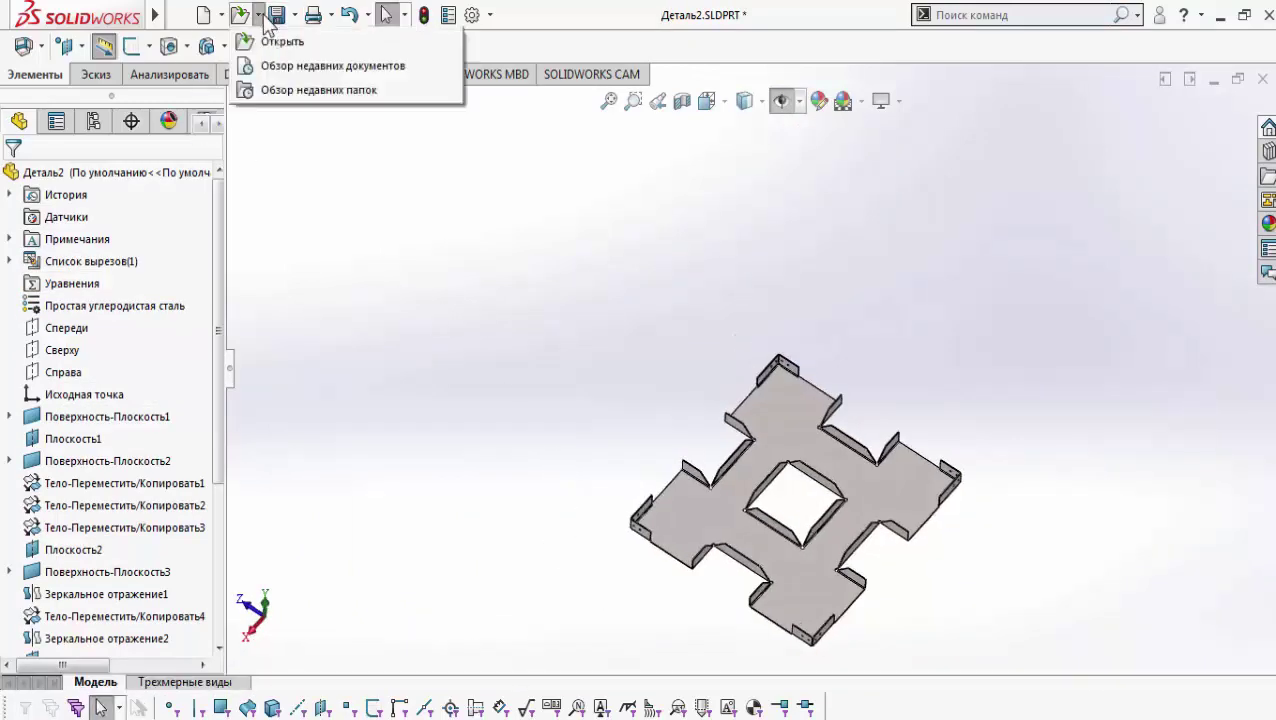
scroll(930, 585, down, 2)
Step: Save the part's flat pattern to the desktop in DXF format as Развертка - Деталь2.DXF
click(193, 20)
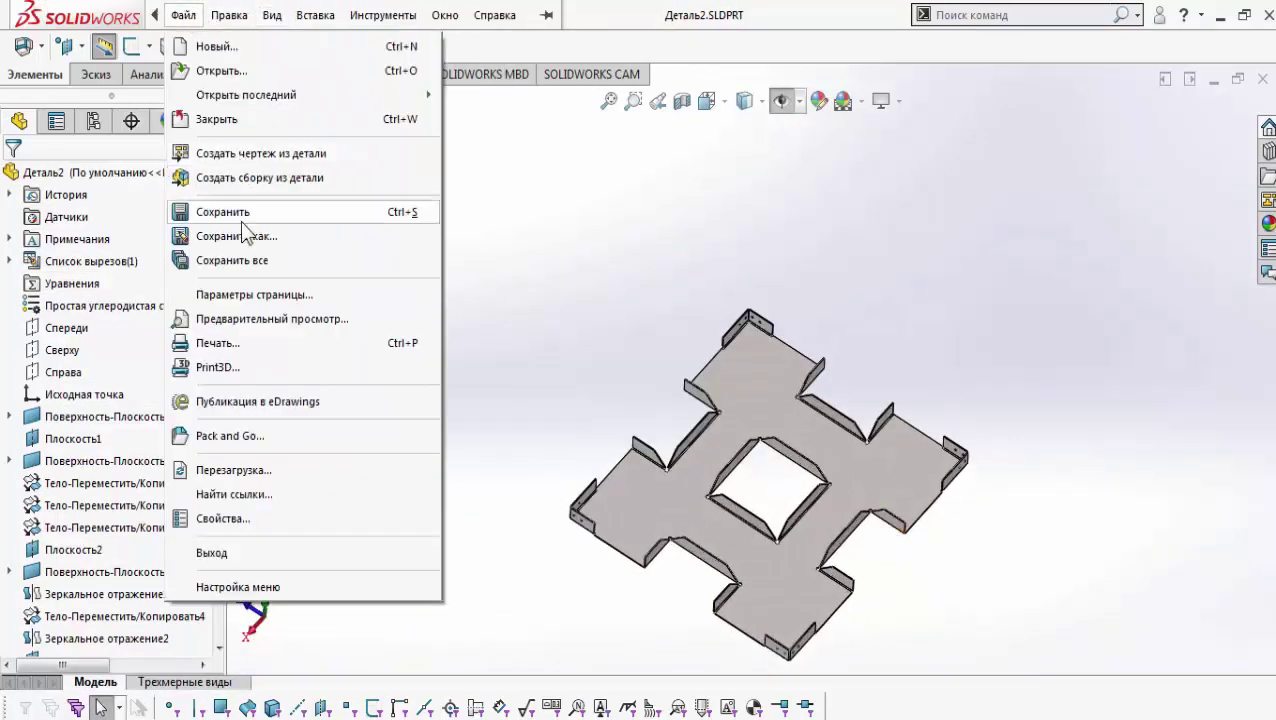
click(215, 233)
click(680, 470)
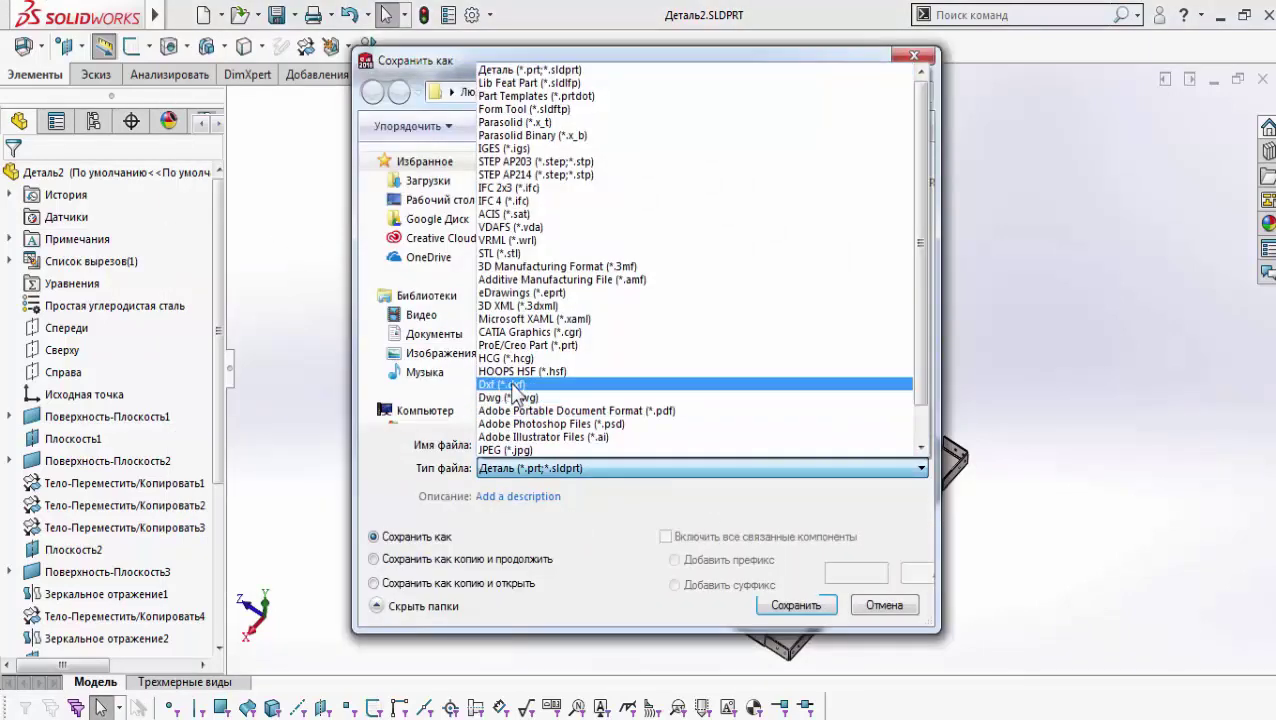
click(502, 384)
click(457, 201)
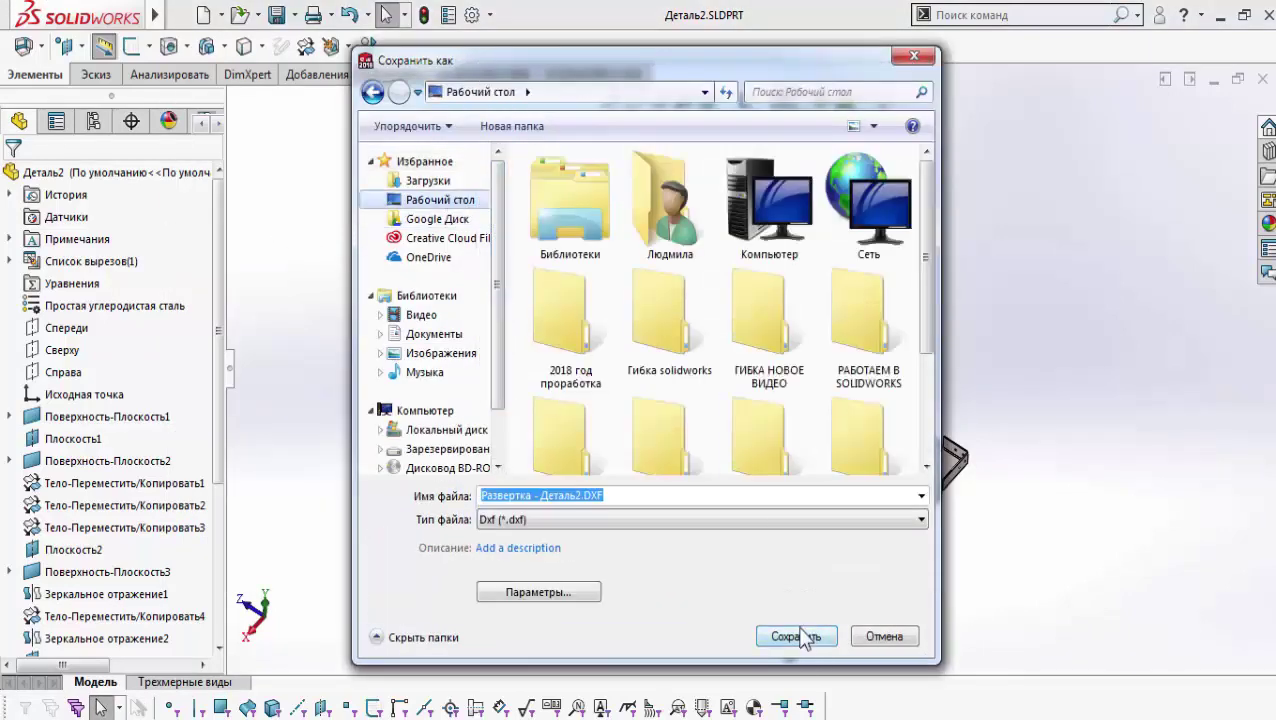
click(797, 636)
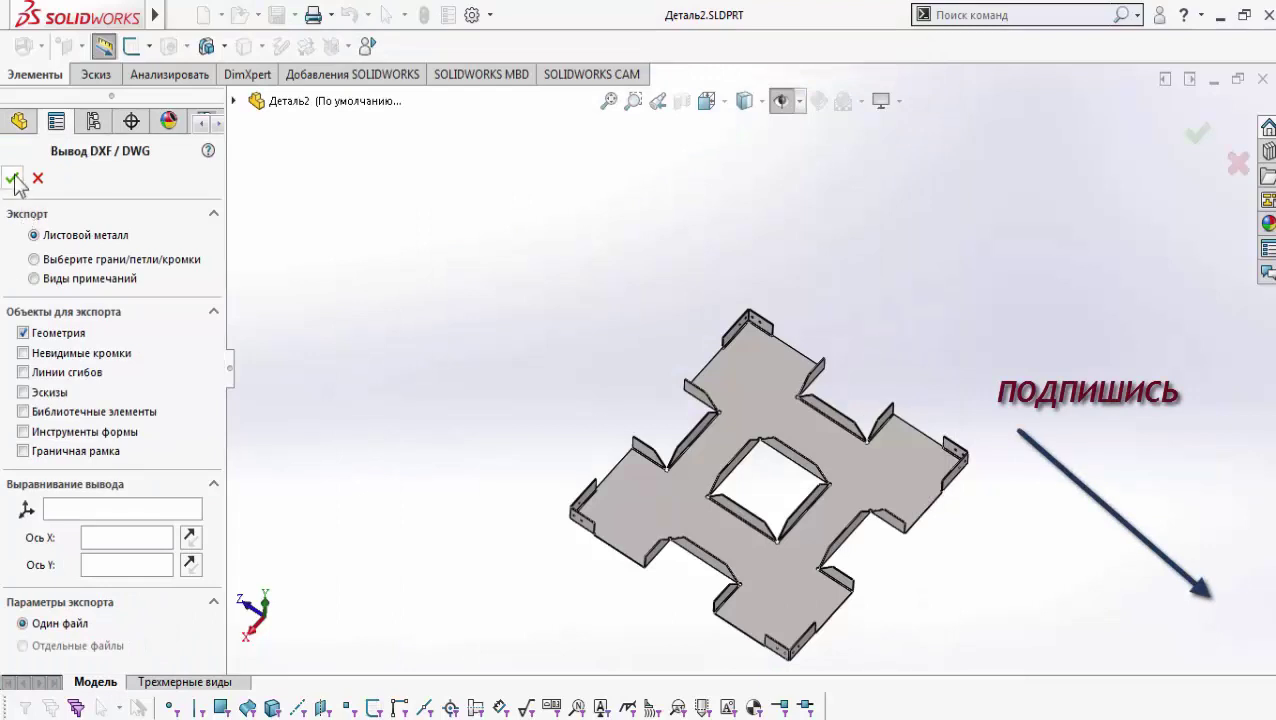